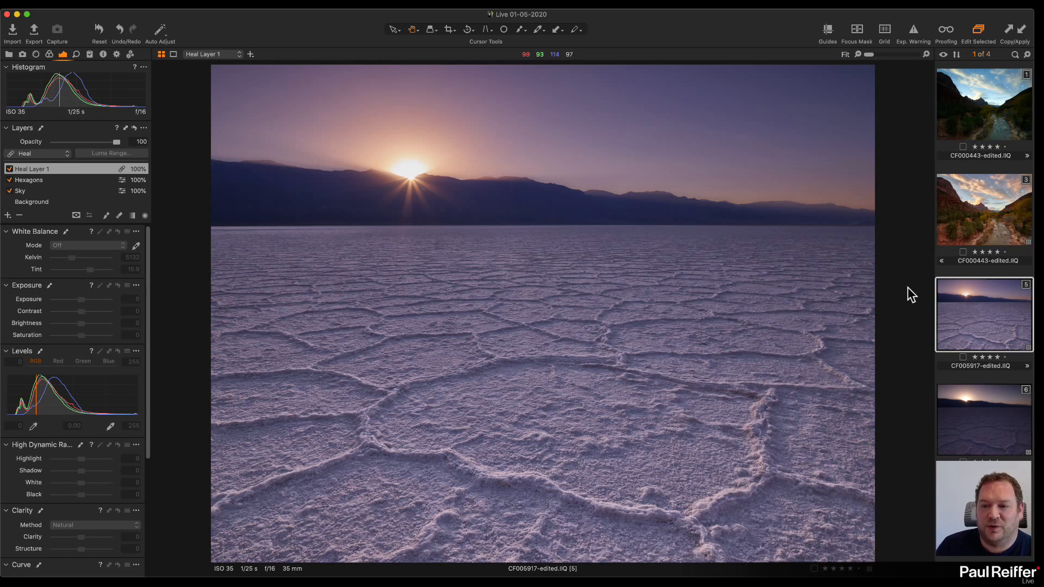
Open the canyon river variant 3 of CF000443-edited.IIQ and examine Layer 1's mask in overlay and grayscale views.
{"action": "left_click", "coordinate": [982, 223]}
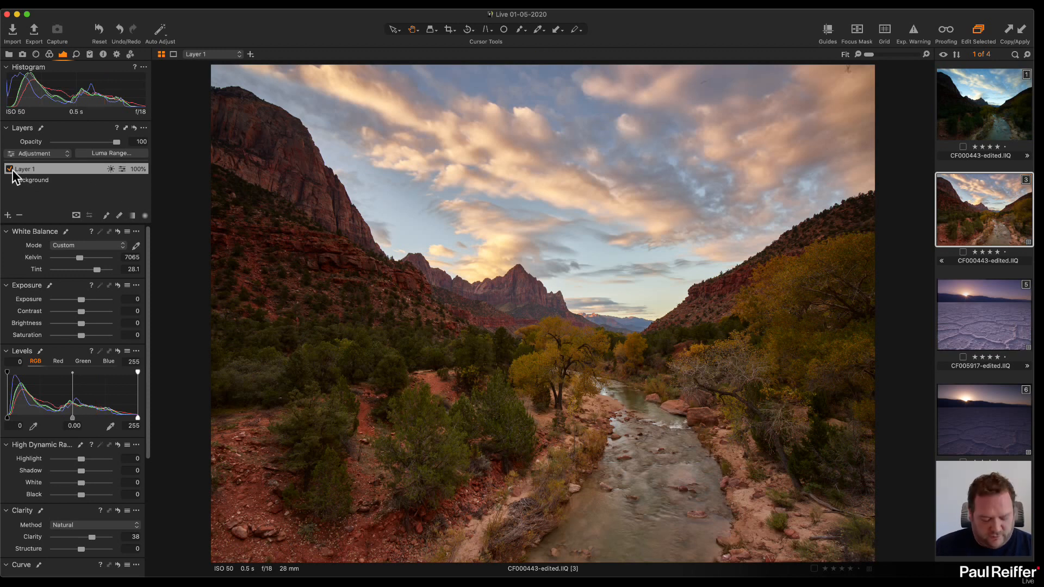
{"action": "key", "text": "m"}
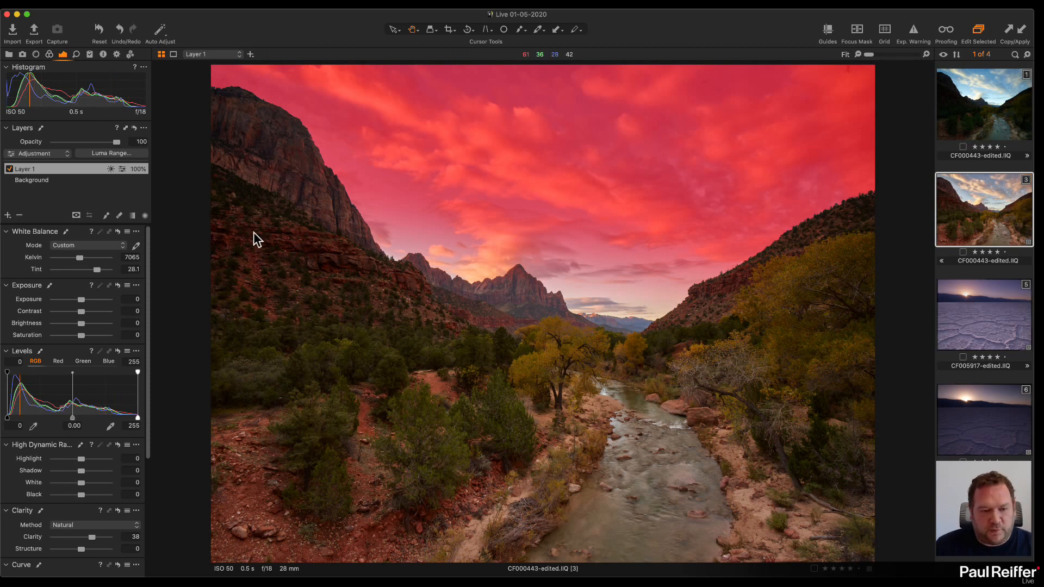
{"action": "key", "text": "alt+m"}
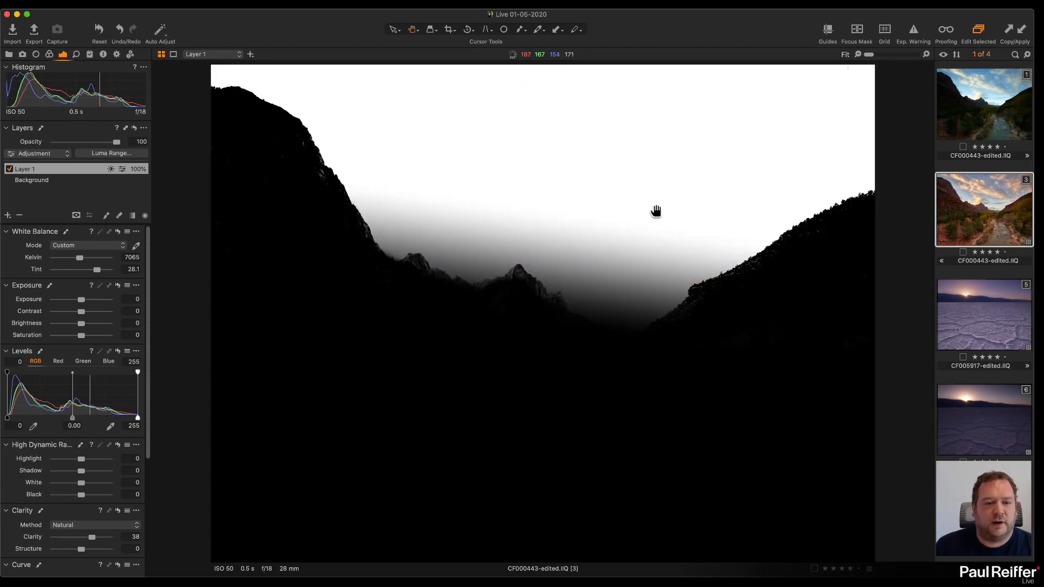
{"action": "key", "text": "alt+m"}
{"action": "key", "text": "alt+m"}
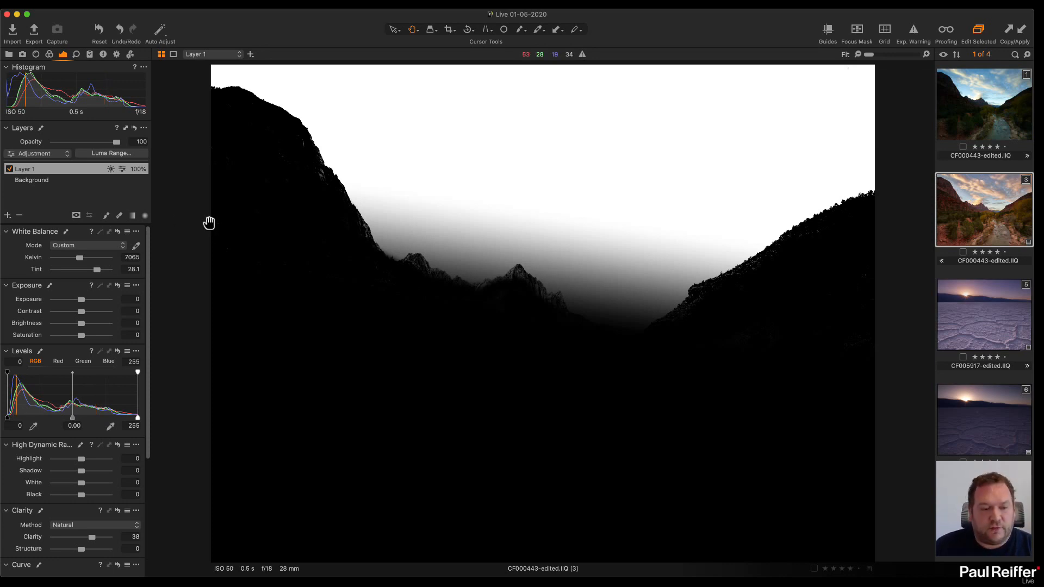
{"action": "key", "text": "alt+m"}
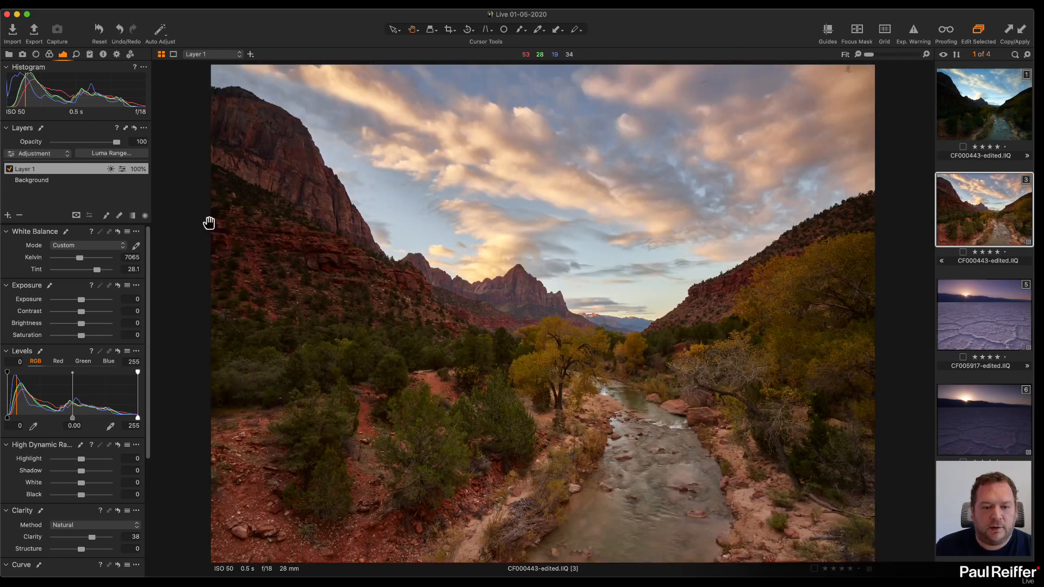
Disable Layer 1 and add a new adjustment layer with a slightly tilted linear gradient mask from the sky down to the horizon.
{"action": "left_click", "coordinate": [9, 169]}
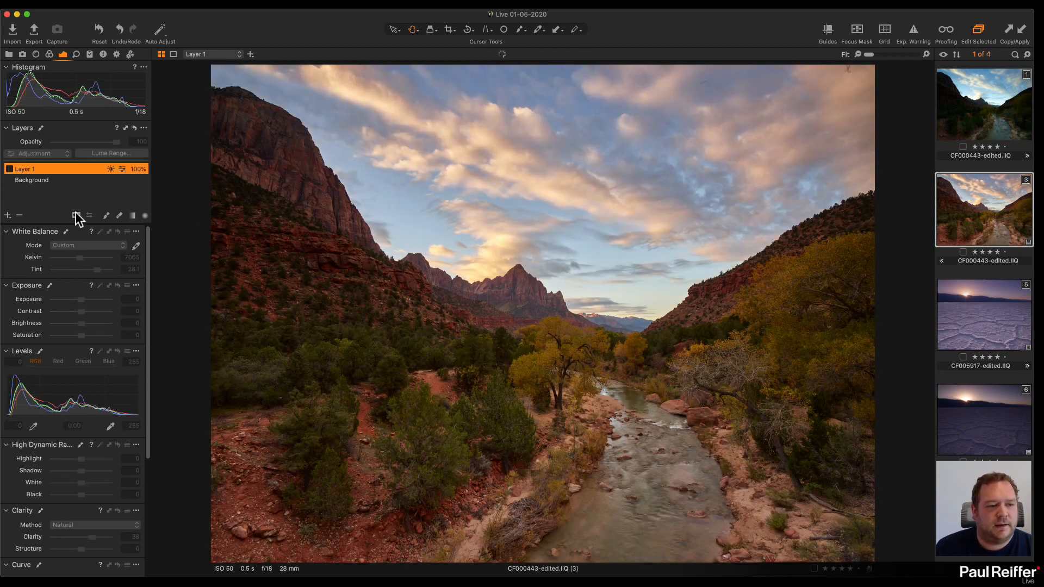
{"action": "left_click", "coordinate": [132, 215]}
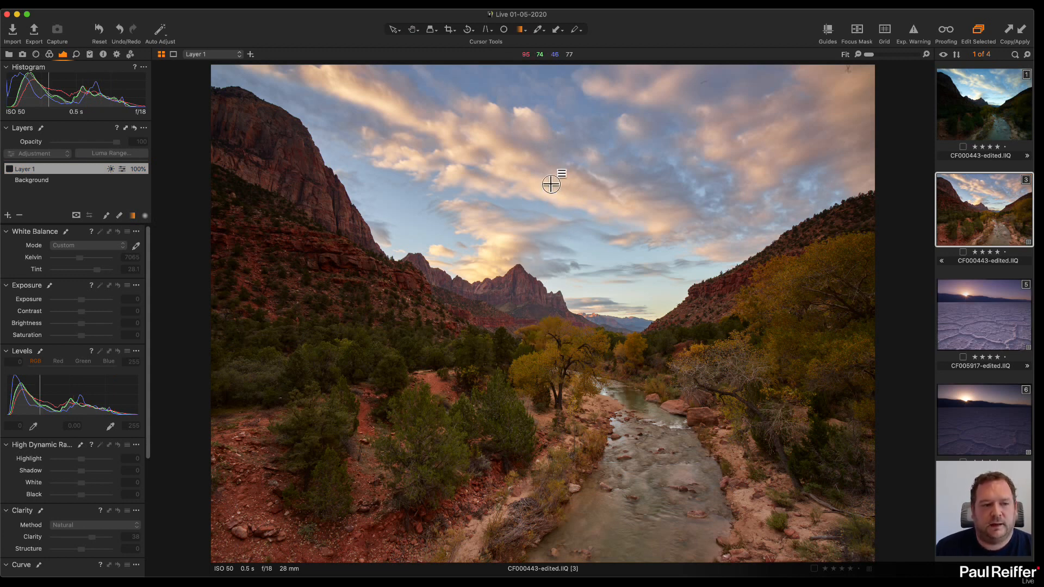
{"action": "left_click", "coordinate": [8, 215]}
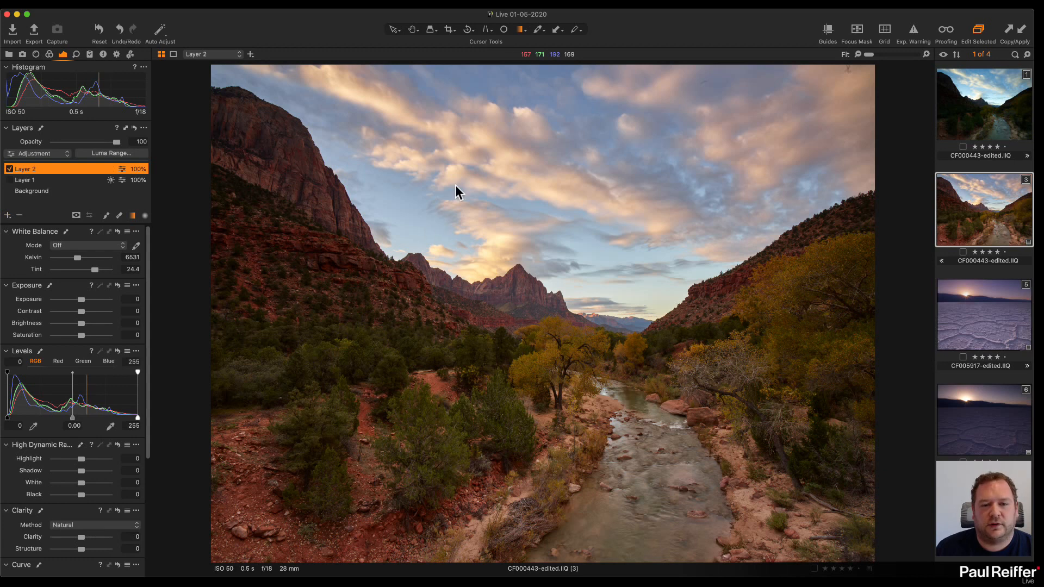
{"action": "left_click_drag", "start_coordinate": [546, 149], "coordinate": [533, 256]}
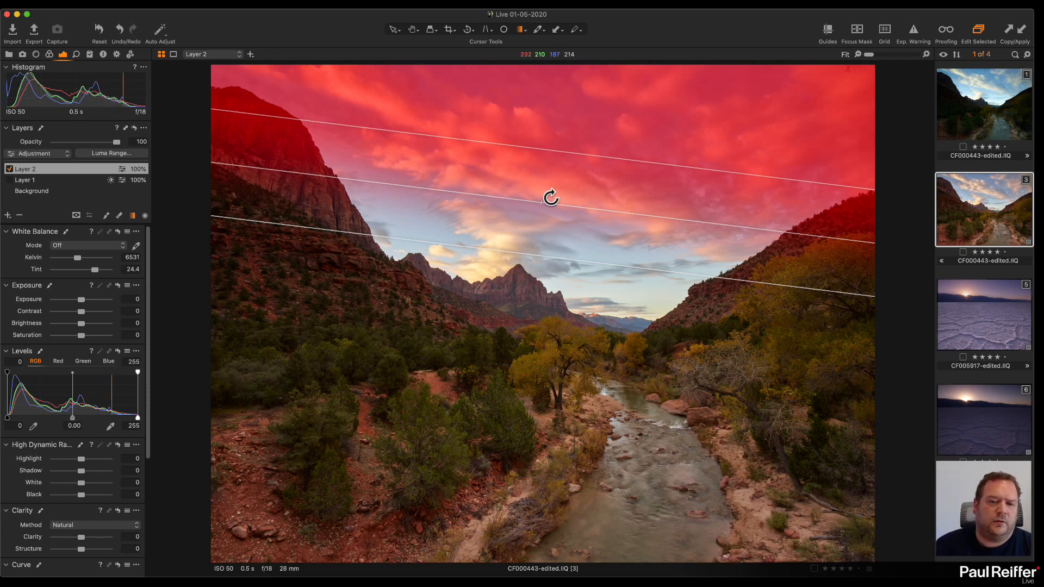
{"action": "left_click_drag", "start_coordinate": [605, 194], "coordinate": [590, 264]}
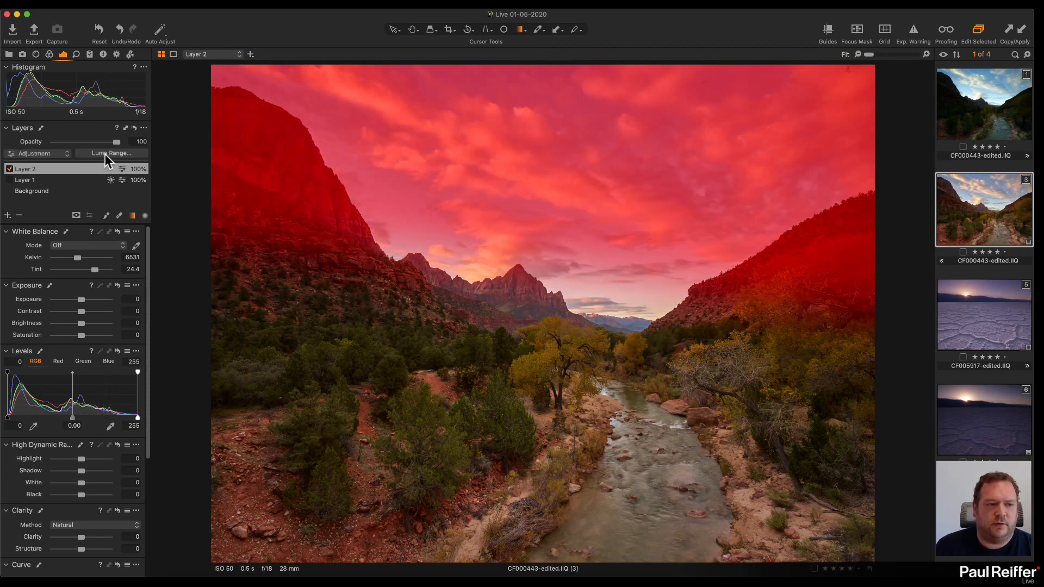
Restrict the gradient mask with a luma range of 128 to 255 and falloff of 62 to 255.
{"action": "left_click", "coordinate": [120, 154]}
{"action": "left_click_drag", "start_coordinate": [647, 332], "coordinate": [690, 333]}
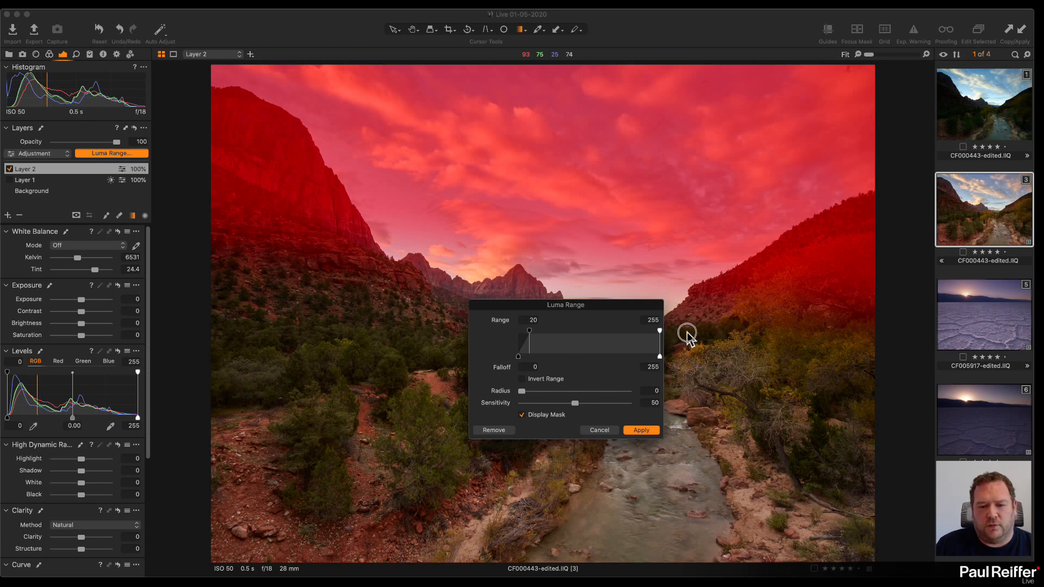
{"action": "left_click_drag", "start_coordinate": [531, 336], "coordinate": [589, 336]}
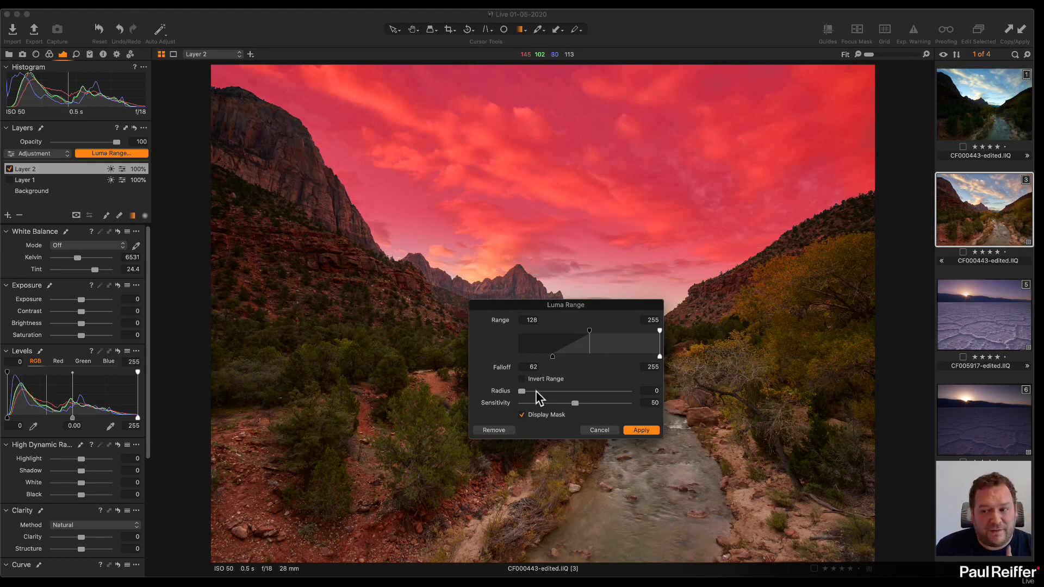
{"action": "left_click", "coordinate": [640, 430]}
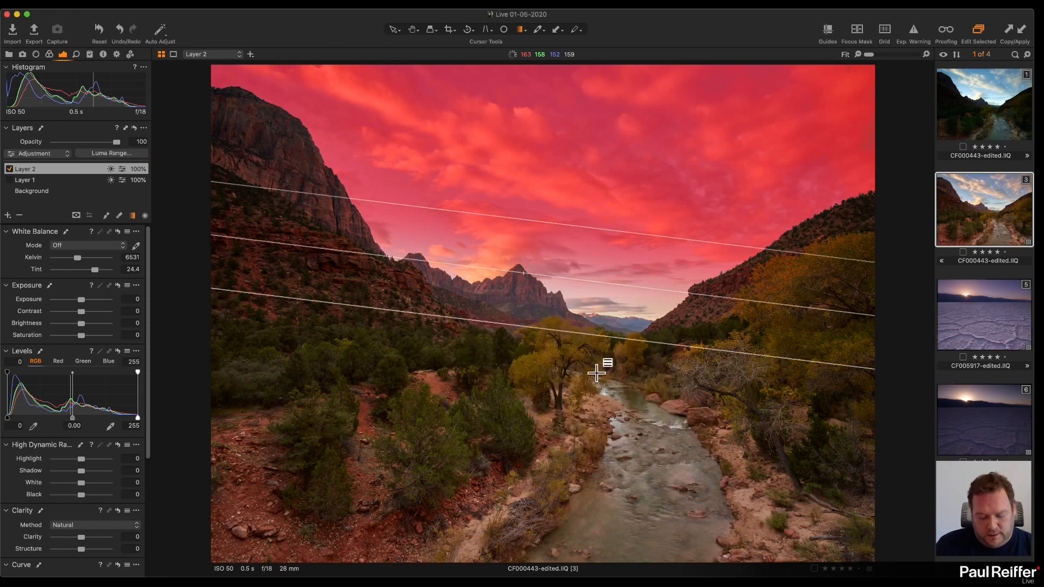
Examine Layer 2's luma-restricted gradient mask in grayscale and overlay views.
{"action": "key", "text": "alt+m"}
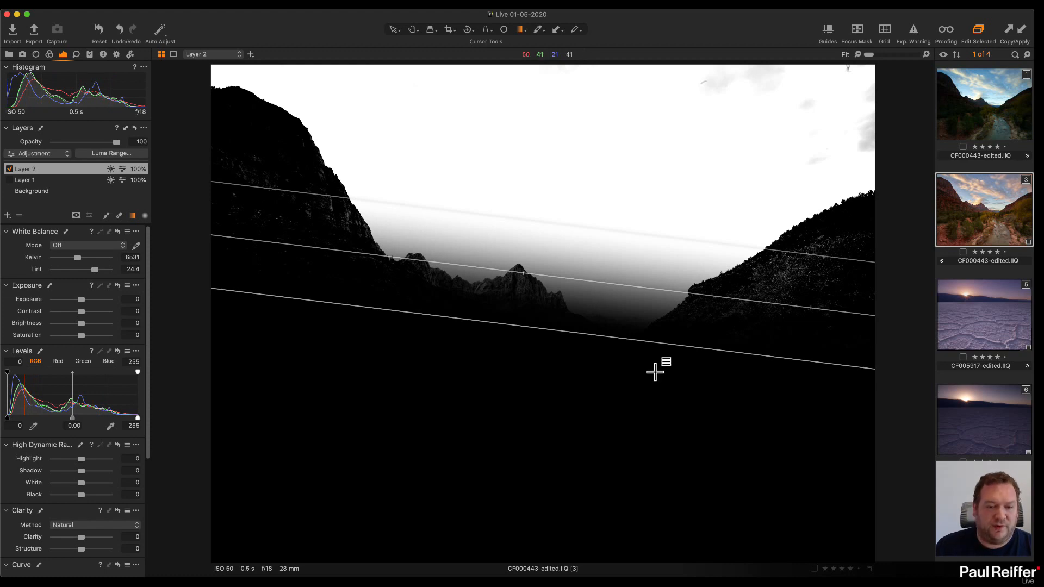
{"action": "key", "text": "alt+m"}
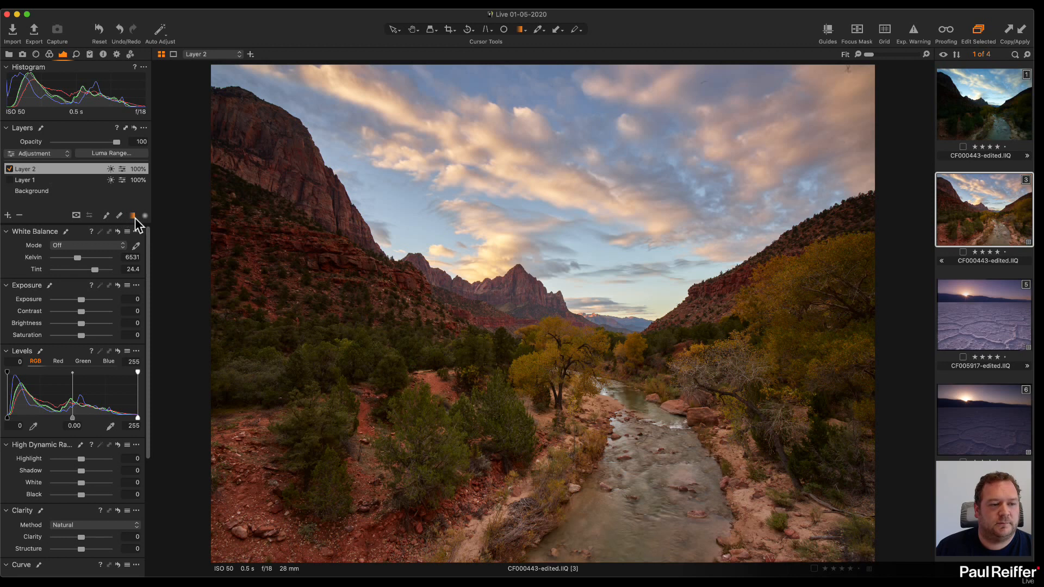
{"action": "key", "text": "m"}
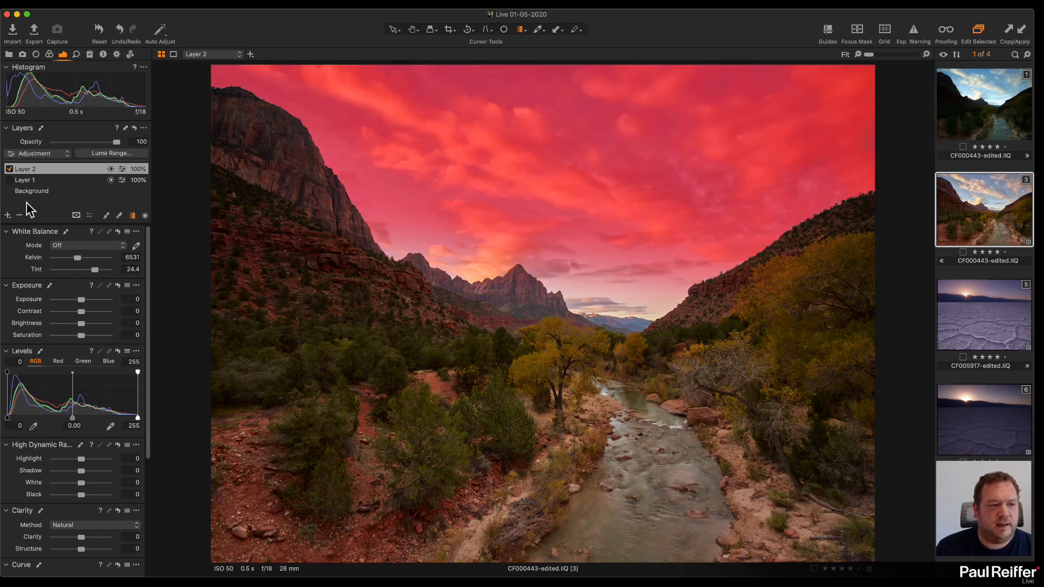
Replace Layer 2 with an empty adjustment layer and draw a large elliptical radial gradient mask centred in the sky.
{"action": "key", "text": "m"}
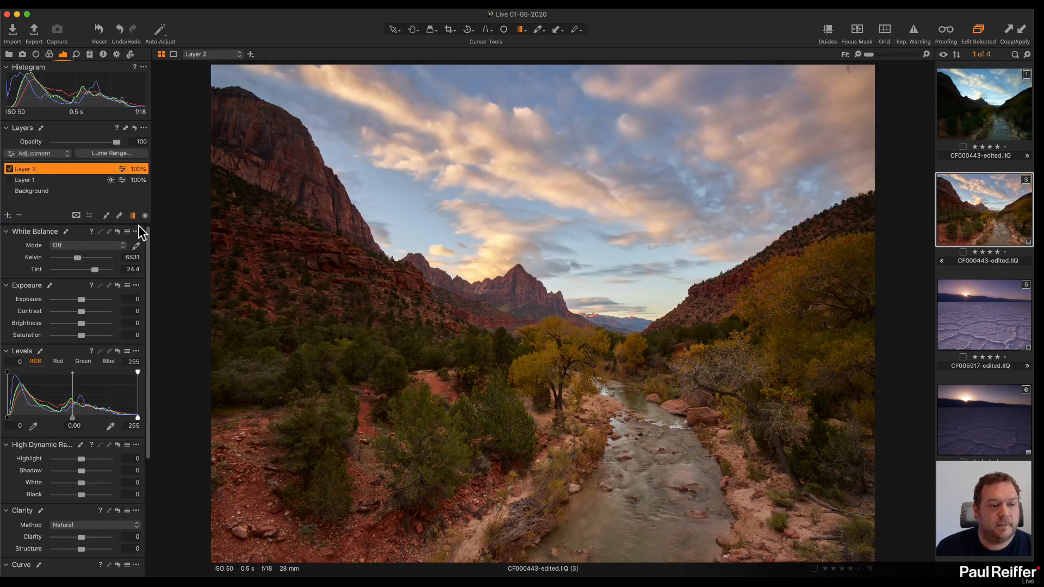
{"action": "left_click", "coordinate": [144, 216]}
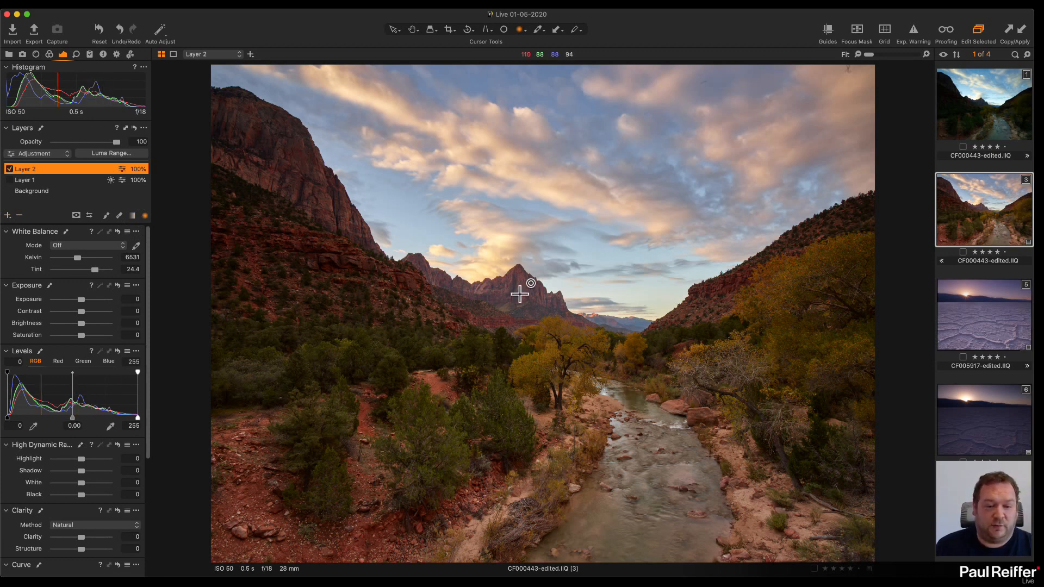
{"action": "left_click_drag", "start_coordinate": [522, 292], "coordinate": [643, 372]}
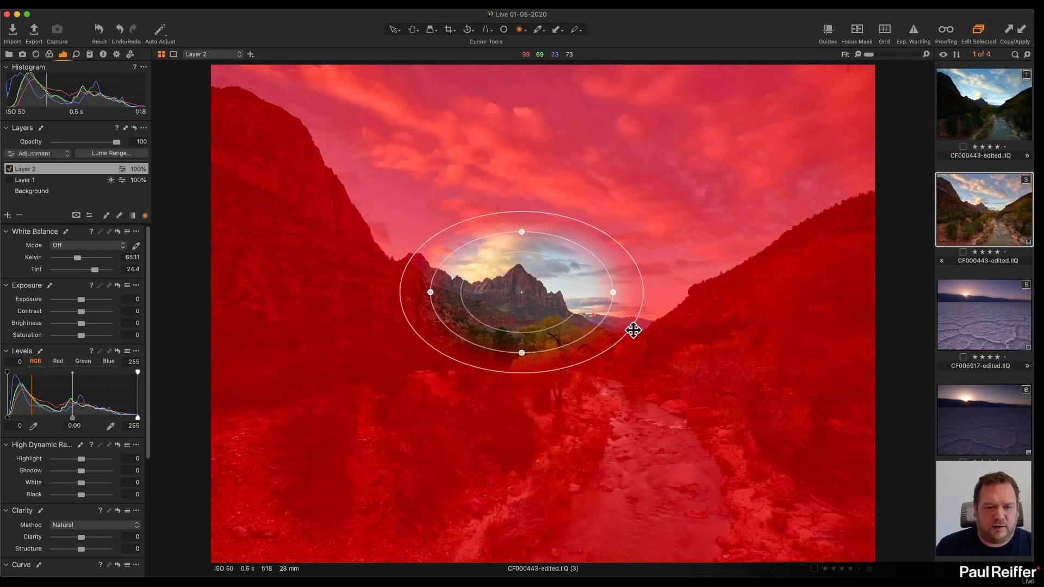
{"action": "left_click_drag", "start_coordinate": [549, 153], "coordinate": [884, 396]}
Move the radial mask up, widen it across the sky and tilt it slightly to follow the valley.
{"action": "left_click_drag", "start_coordinate": [628, 193], "coordinate": [636, 154]}
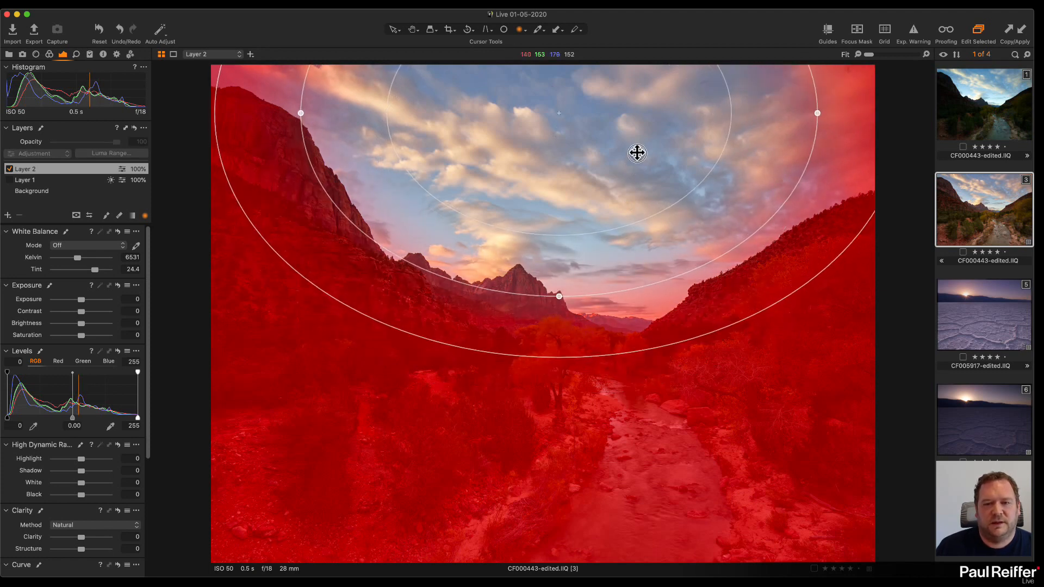
{"action": "left_click_drag", "start_coordinate": [823, 113], "coordinate": [887, 112]}
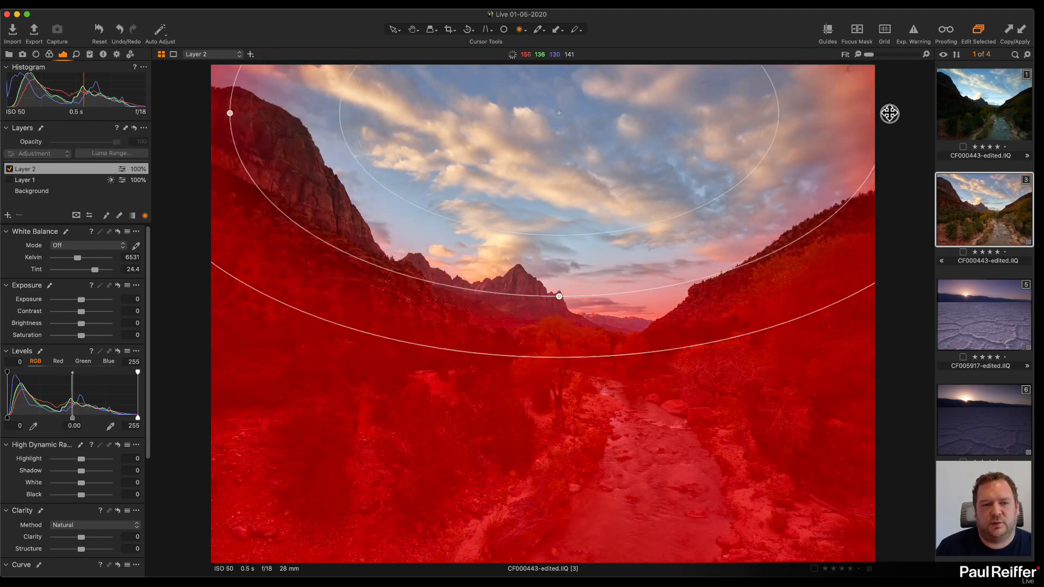
{"action": "left_click_drag", "start_coordinate": [678, 170], "coordinate": [686, 132]}
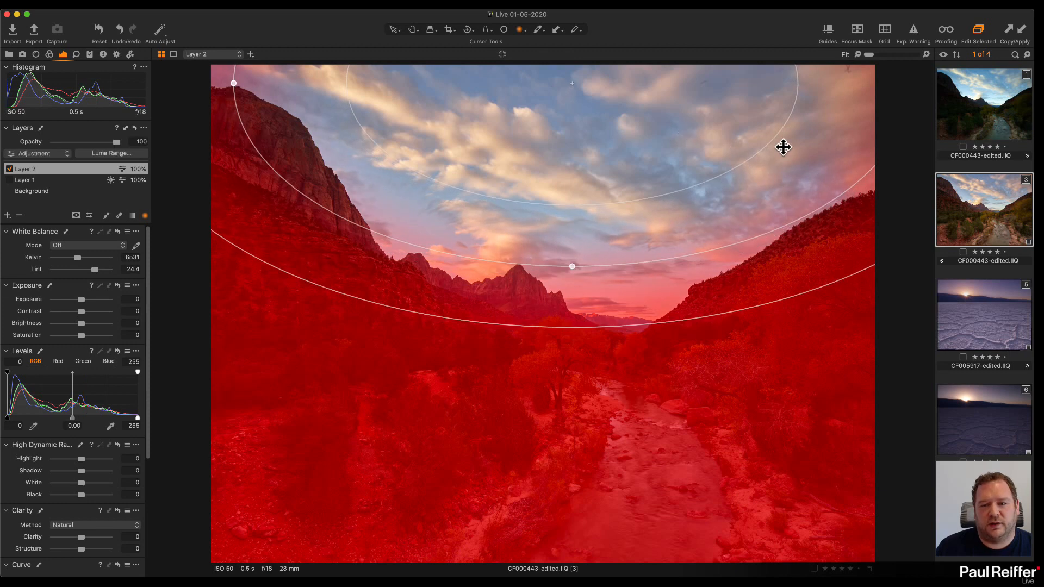
{"action": "left_click_drag", "start_coordinate": [832, 199], "coordinate": [822, 226]}
{"action": "left_click_drag", "start_coordinate": [678, 213], "coordinate": [671, 224]}
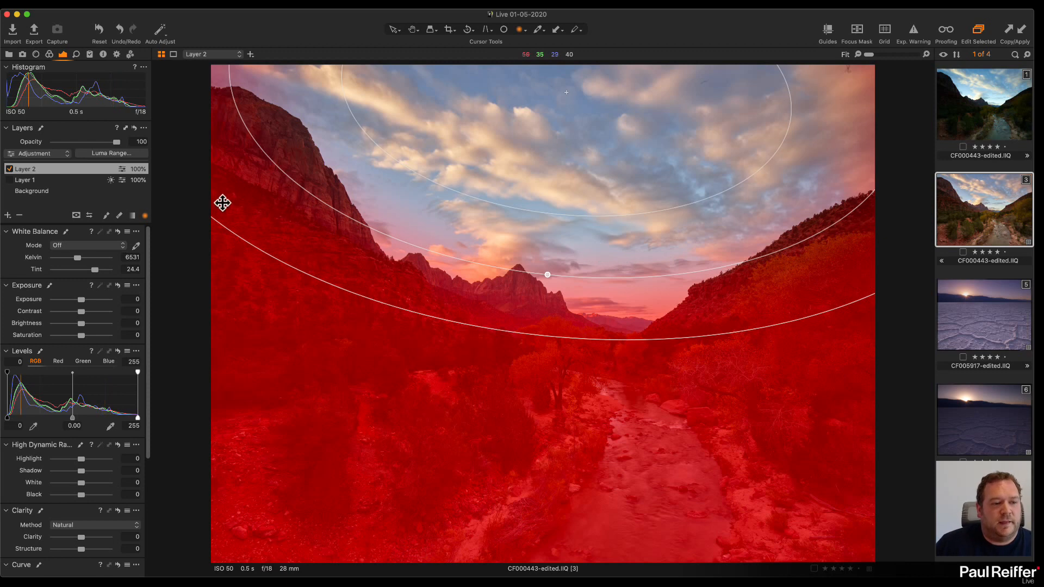
Invert Layer 2's mask to cover the sky and shift the radial gradient slightly down towards the horizon.
{"action": "right_click", "coordinate": [57, 170]}
{"action": "left_click", "coordinate": [82, 185]}
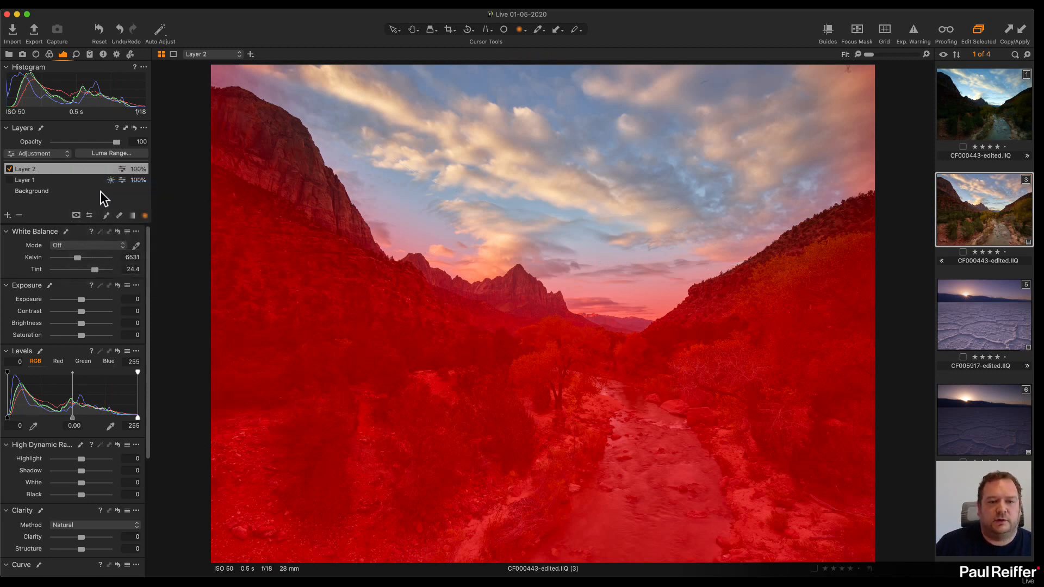
{"action": "left_click_drag", "start_coordinate": [599, 188], "coordinate": [616, 211]}
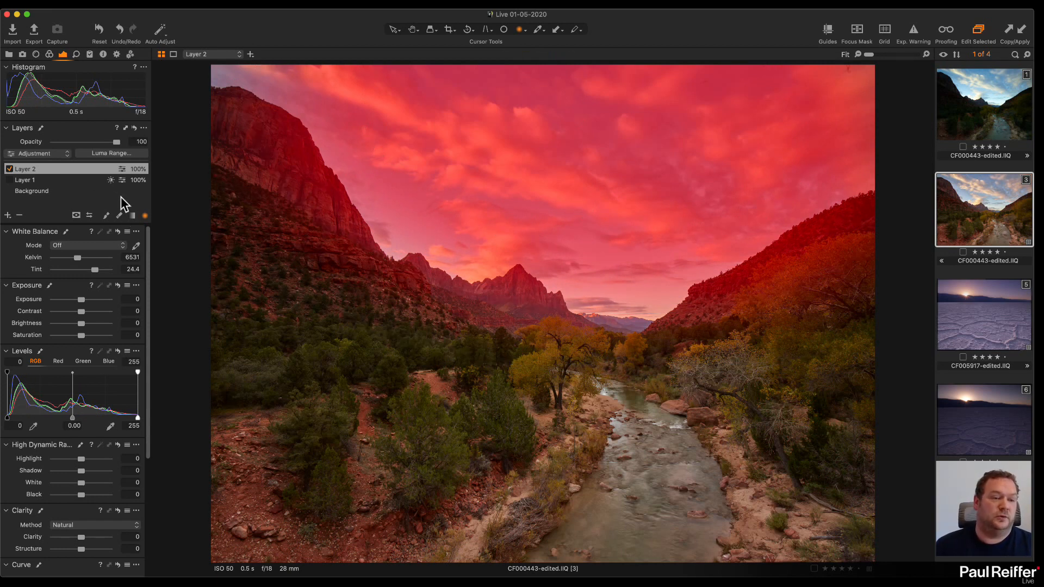
Restrict the radial mask with a luma range of 120 to 255 and falloff of 80 to 255.
{"action": "left_click", "coordinate": [112, 154]}
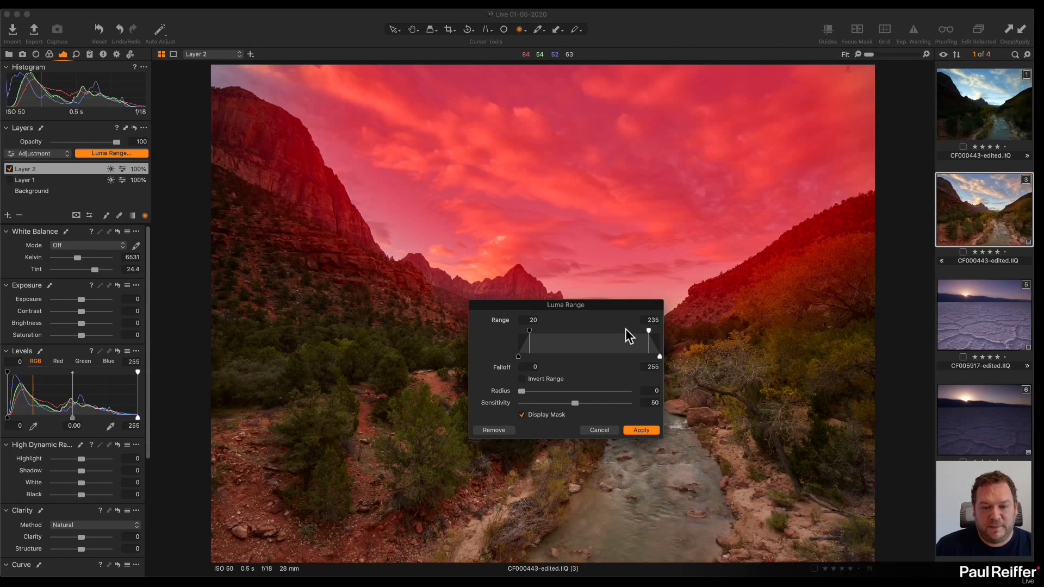
{"action": "left_click_drag", "start_coordinate": [648, 330], "coordinate": [660, 331]}
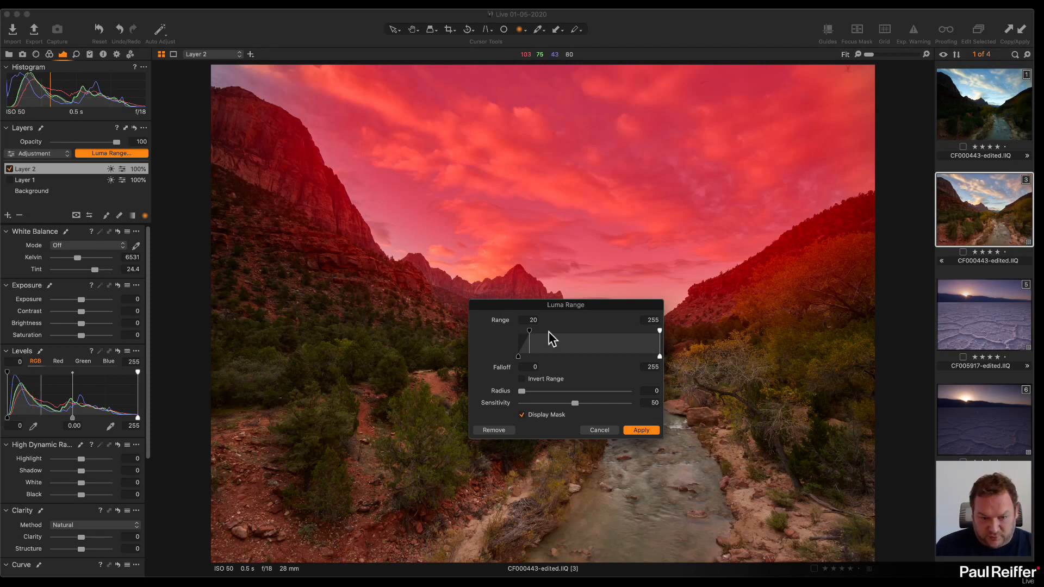
{"action": "left_click_drag", "start_coordinate": [529, 331], "coordinate": [586, 333]}
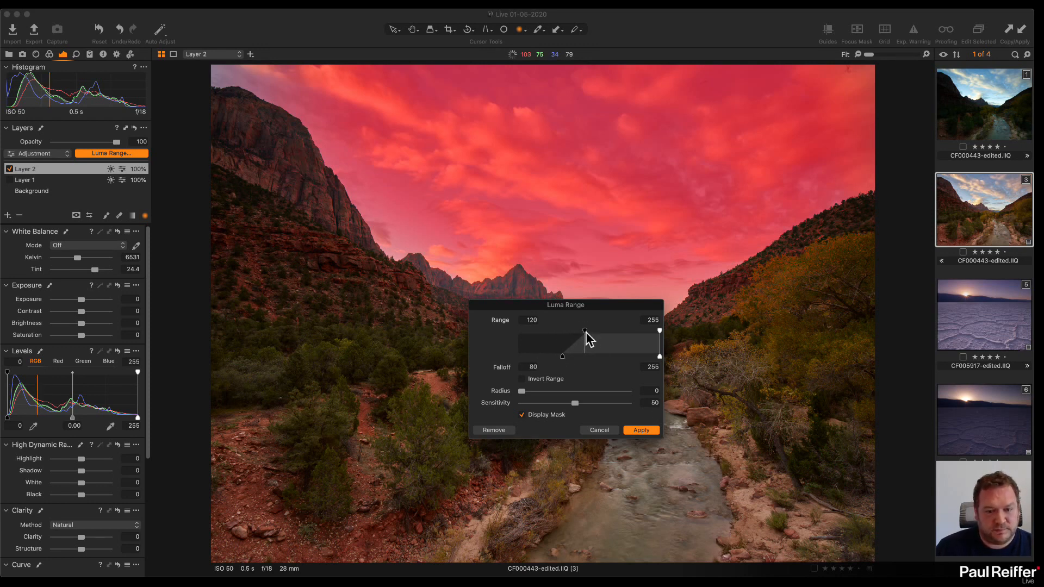
{"action": "left_click", "coordinate": [641, 430]}
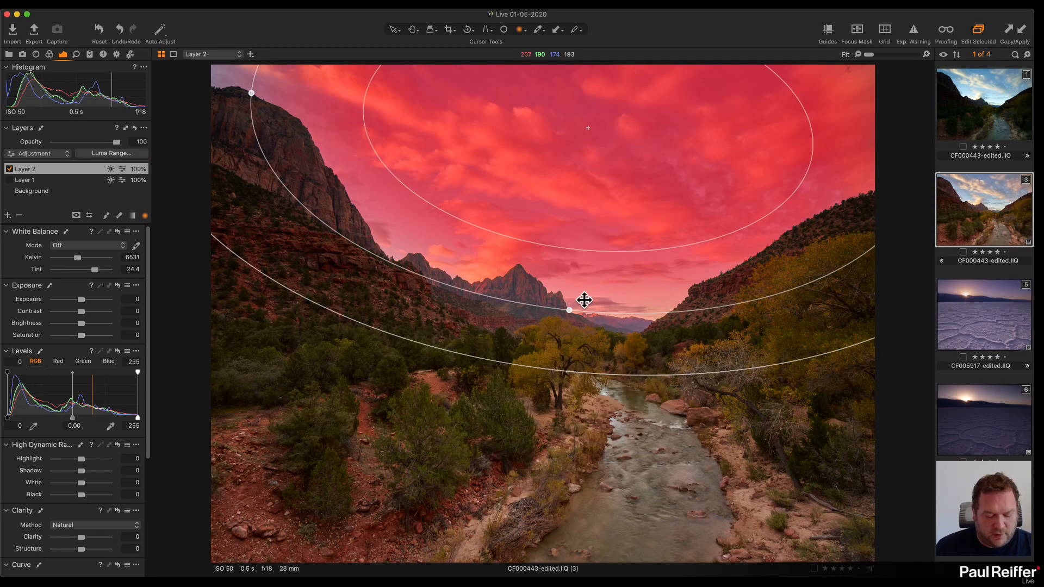
Re-enable Layer 1 and compare its grayscale mask with Layer 2's, returning to the normal image view with Layer 2 selected.
{"action": "key", "text": "alt+m"}
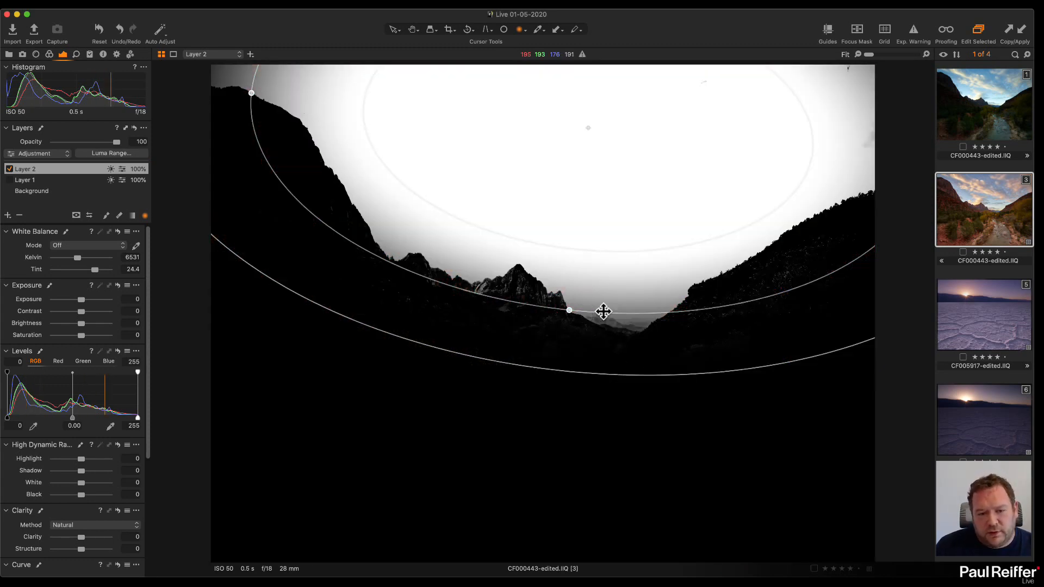
{"action": "left_click", "coordinate": [22, 180]}
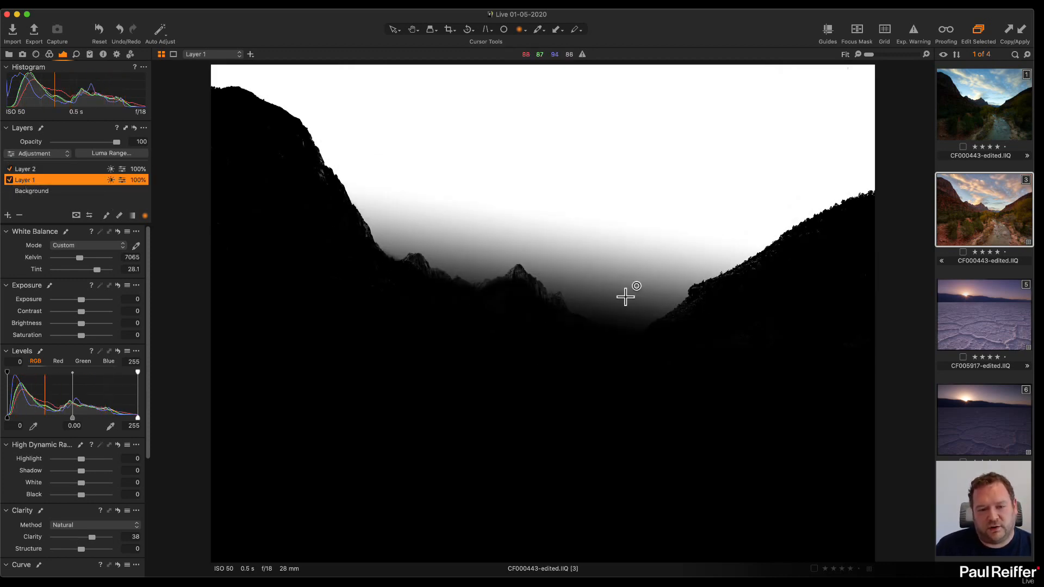
{"action": "left_click", "coordinate": [24, 169]}
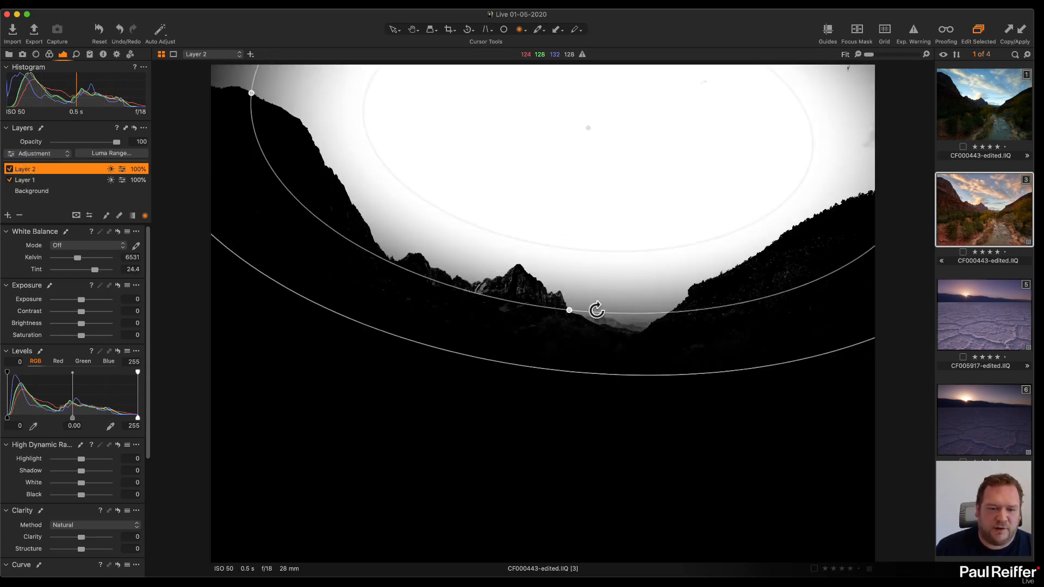
{"action": "key", "text": "m"}
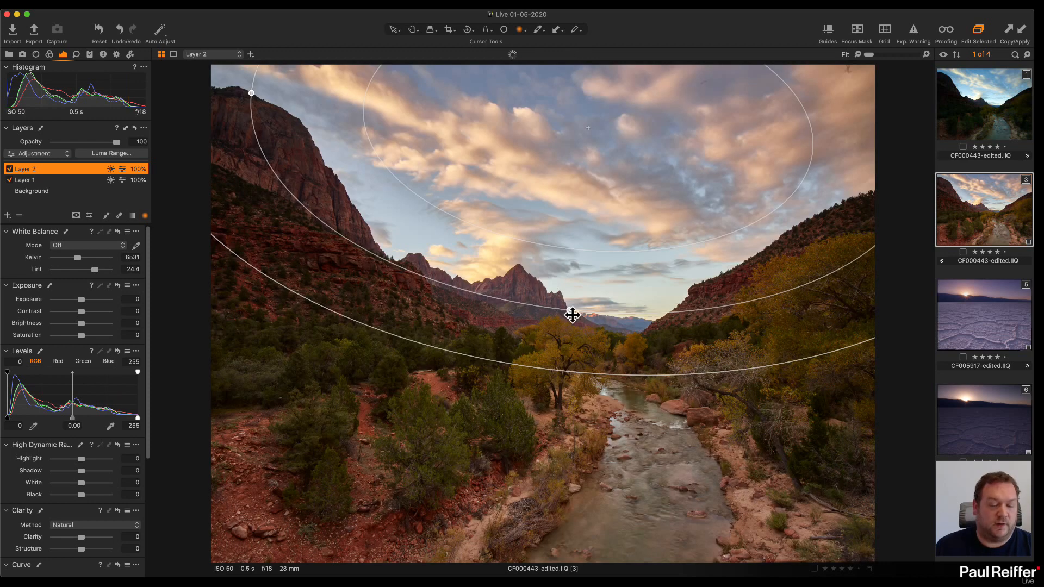
Set Layer 2's Exposure to -0.3 and Clarity to 36.
{"action": "left_click_drag", "start_coordinate": [79, 300], "coordinate": [78, 301]}
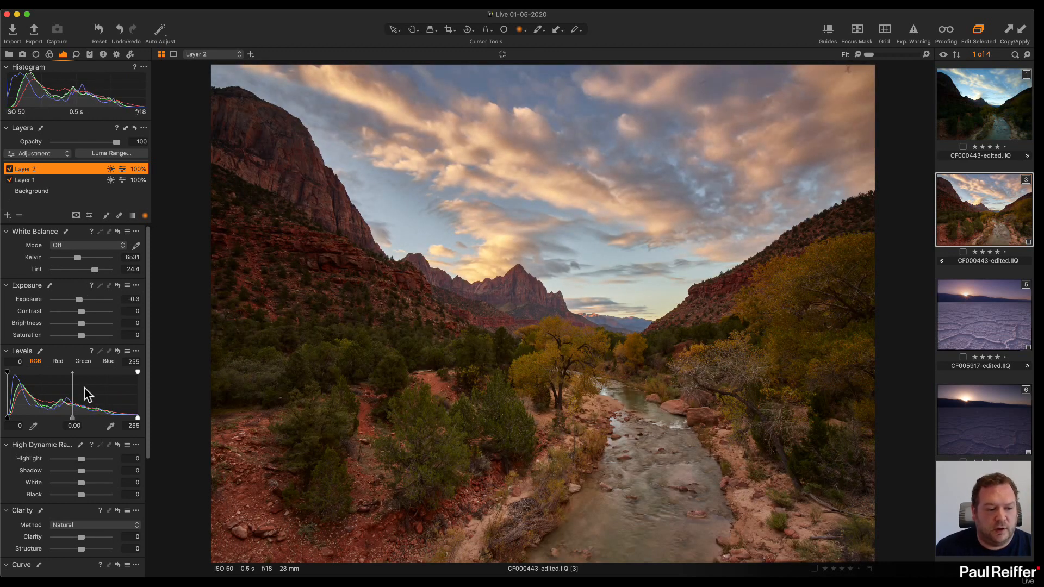
{"action": "left_click_drag", "start_coordinate": [81, 537], "coordinate": [92, 538]}
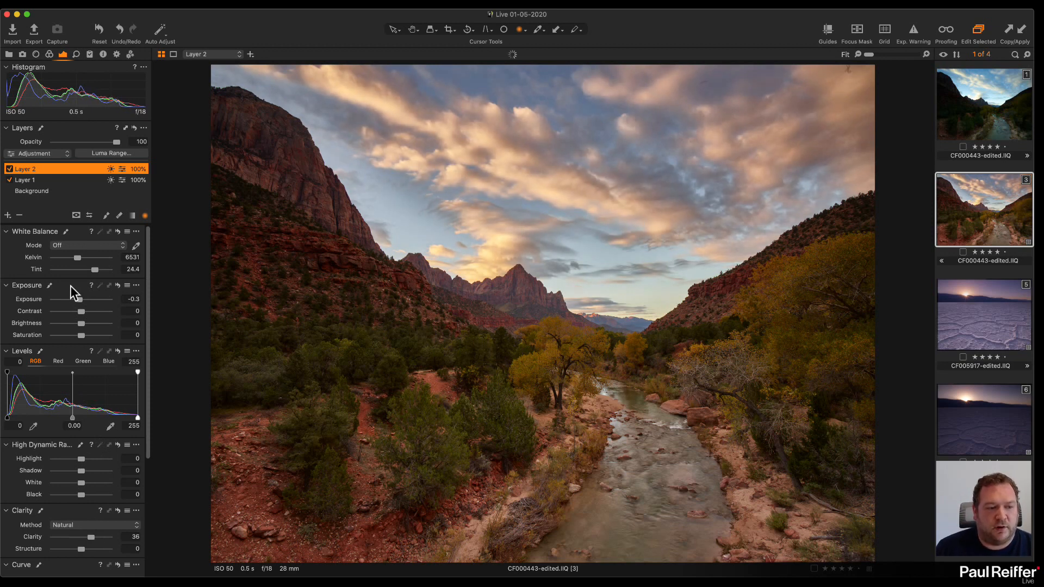
Warm Layer 2's white balance to Kelvin 6765 and Tint 27.1, and disable Layer 1.
{"action": "left_click_drag", "start_coordinate": [96, 271], "coordinate": [81, 258]}
{"action": "left_click", "coordinate": [10, 180]}
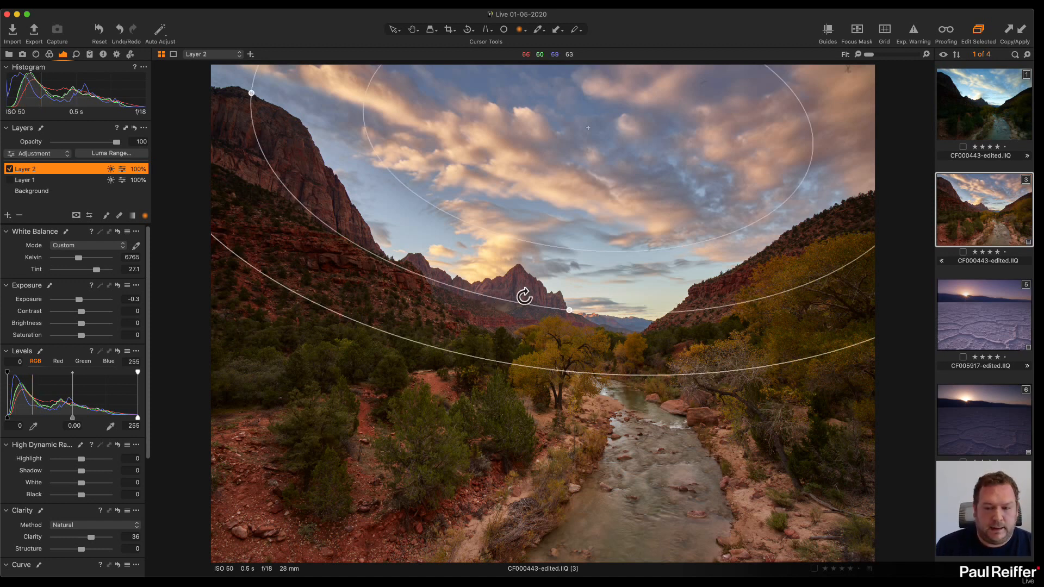
Open the user collection listed directly below Capture One Live and bring up the exposure adjustment tools.
{"action": "left_click", "coordinate": [989, 323]}
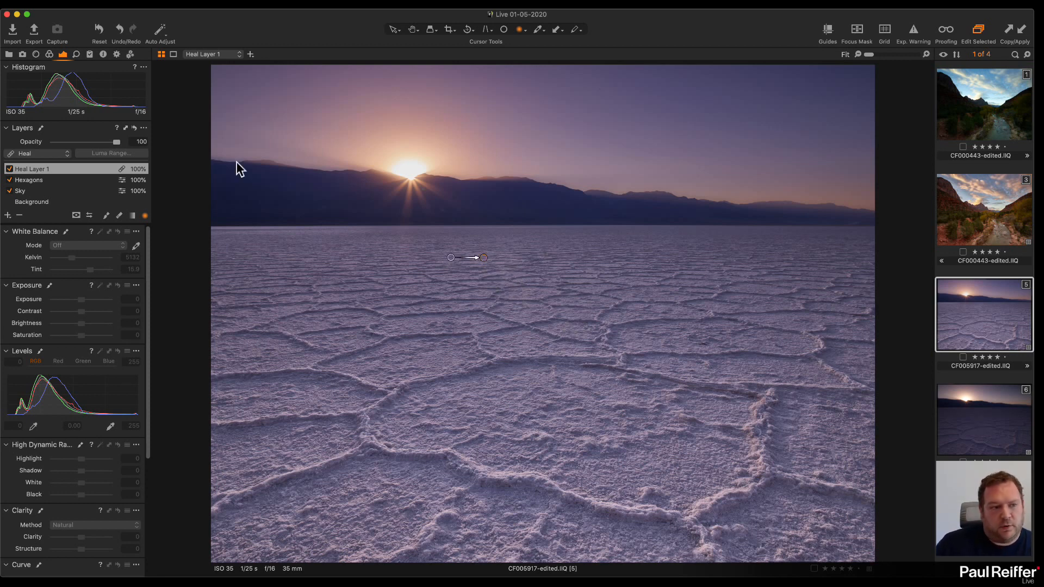
{"action": "left_click", "coordinate": [9, 55]}
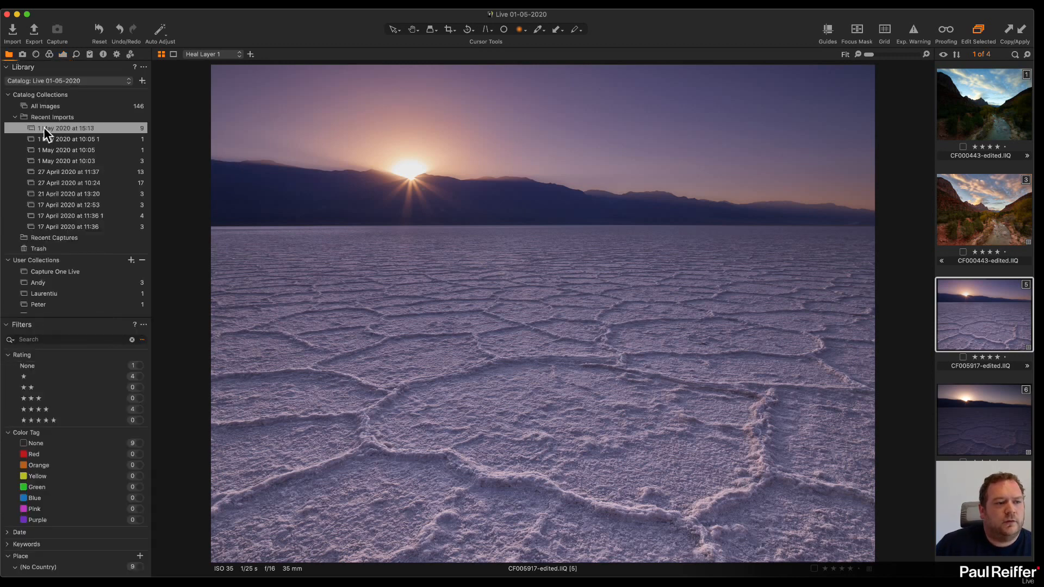
{"action": "left_click", "coordinate": [13, 117]}
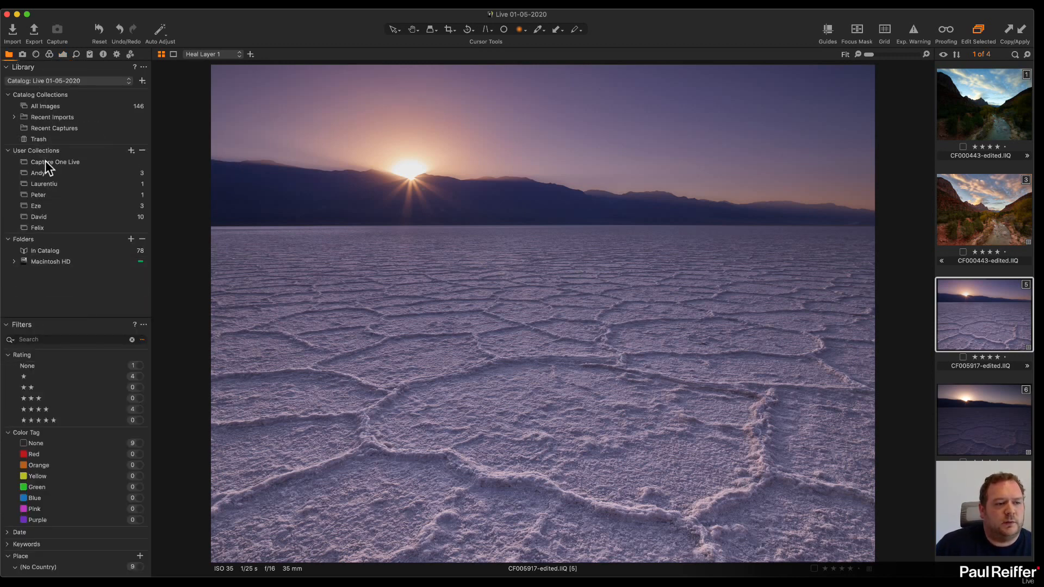
{"action": "left_click", "coordinate": [39, 174]}
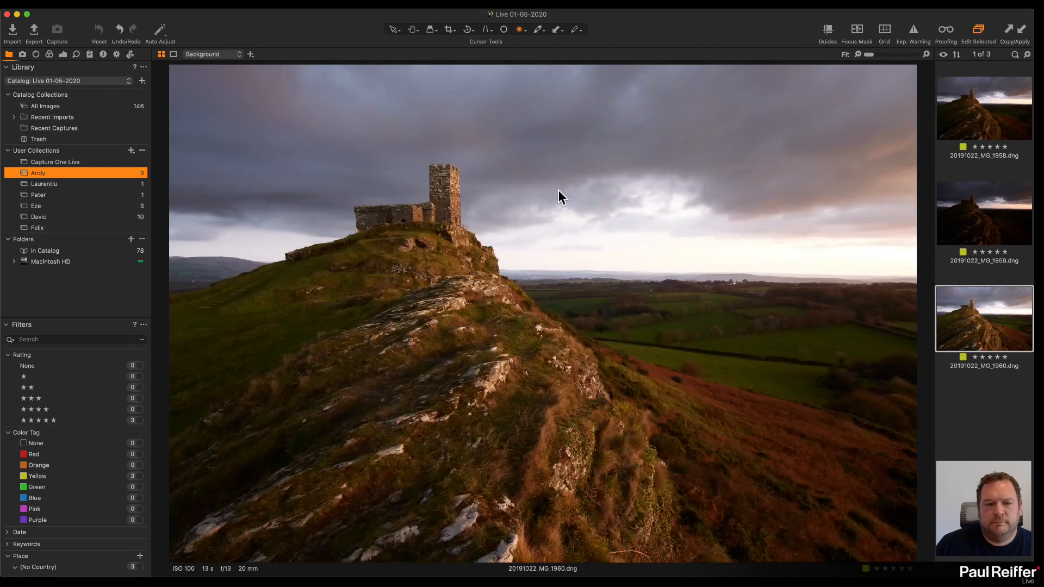
{"action": "left_click", "coordinate": [63, 53]}
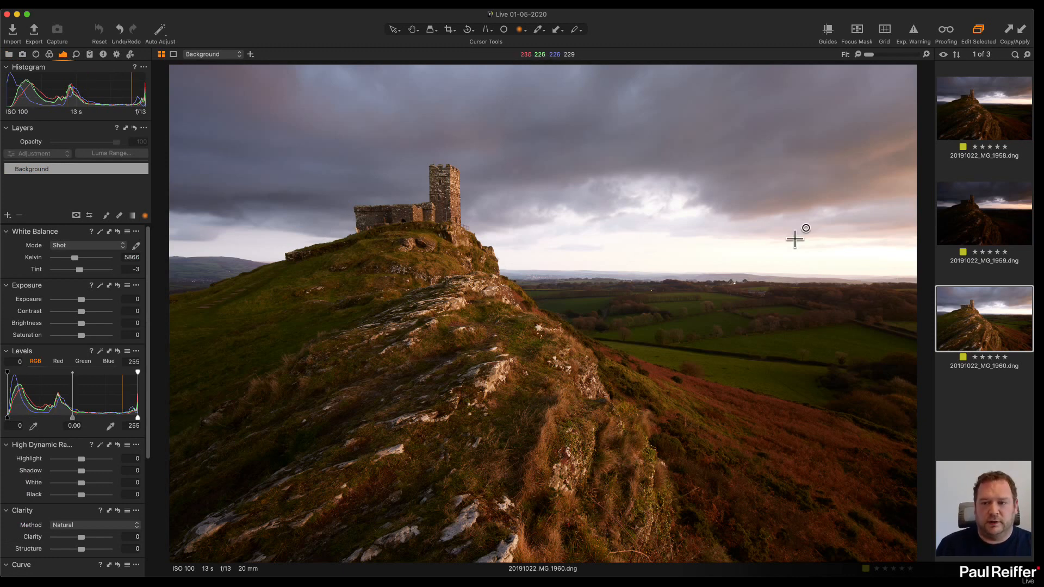
Compare the three bracketed hilltop exposures and their shutter speeds, finishing with 20191022_MG_1958.dng selected.
{"action": "left_click", "coordinate": [984, 126]}
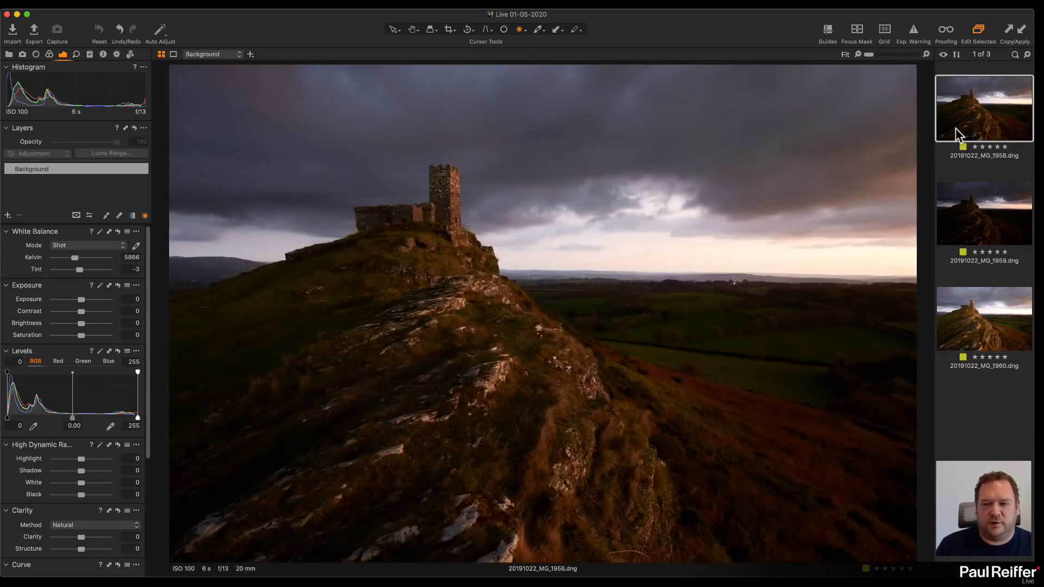
{"action": "left_click", "coordinate": [994, 230]}
{"action": "left_click", "coordinate": [981, 329]}
{"action": "left_click", "coordinate": [982, 228]}
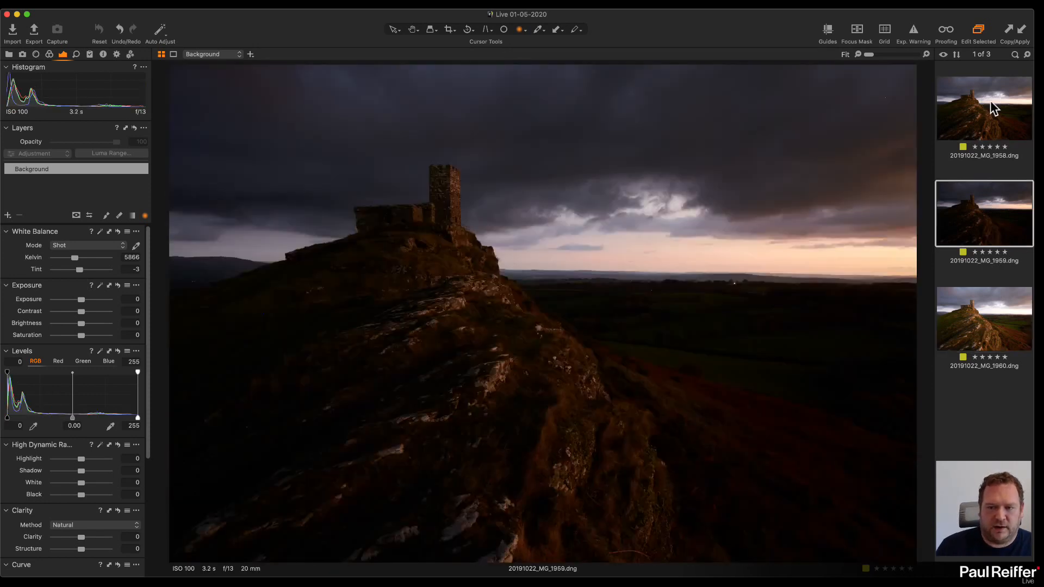
{"action": "left_click", "coordinate": [990, 103]}
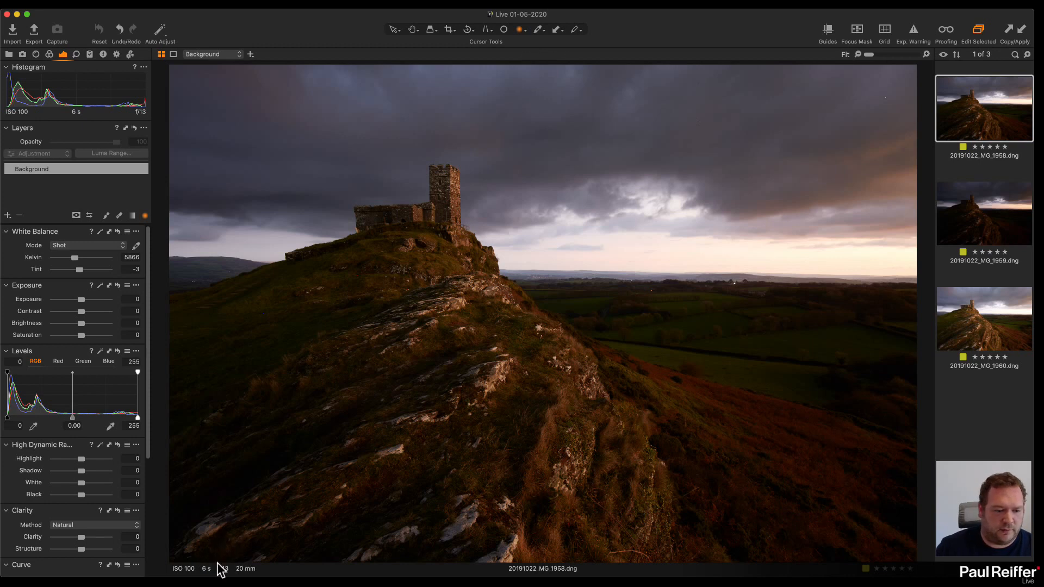
{"action": "left_click", "coordinate": [1003, 213]}
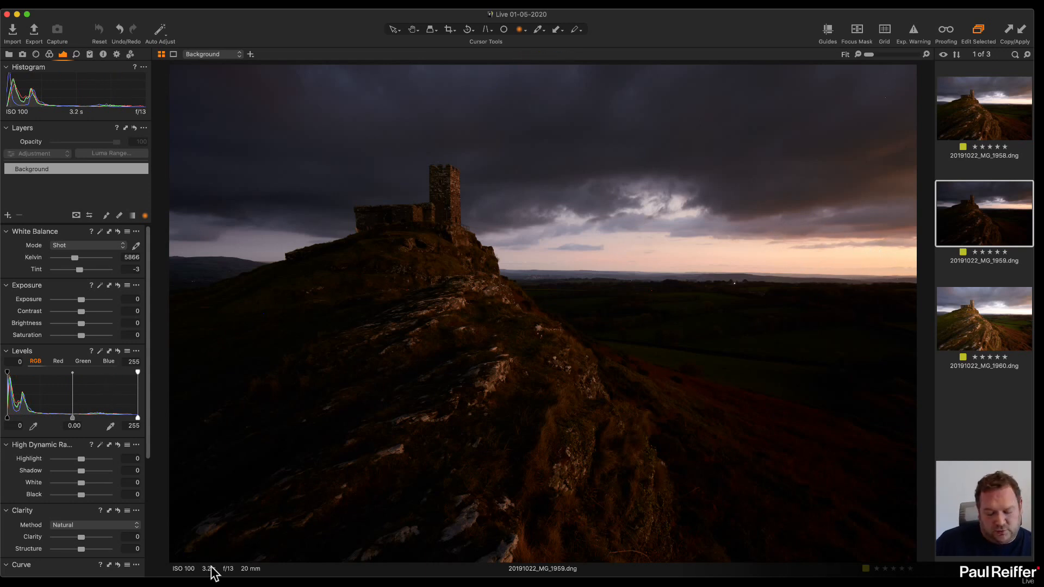
{"action": "left_click", "coordinate": [986, 310]}
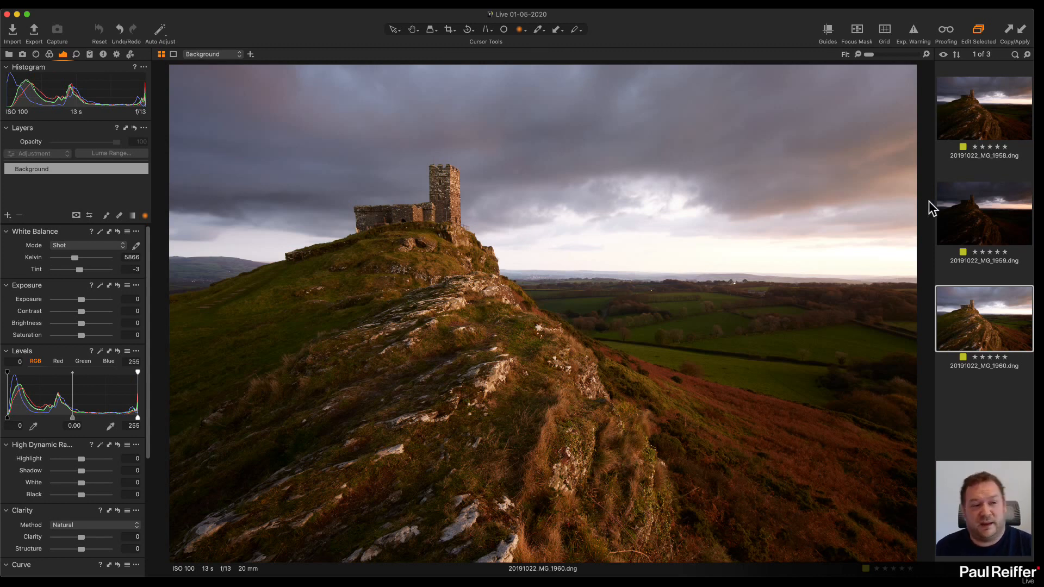
{"action": "left_click", "coordinate": [997, 121]}
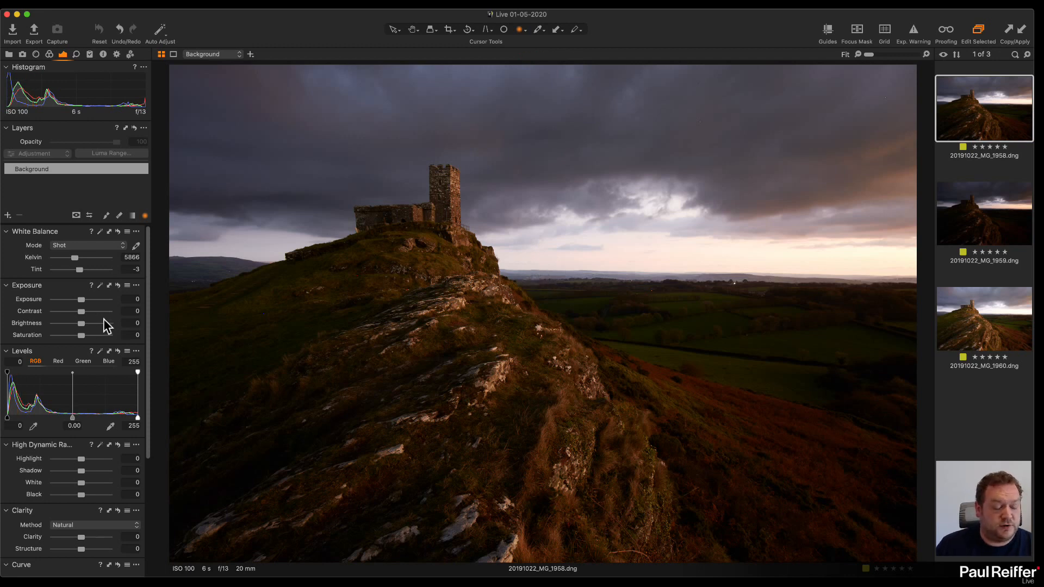
Check the available lens profiles and look up the lens model in the metadata of 20191022_MG_1958.dng.
{"action": "scroll", "coordinate": [104, 318], "scroll_direction": "down", "scroll_amount": 5}
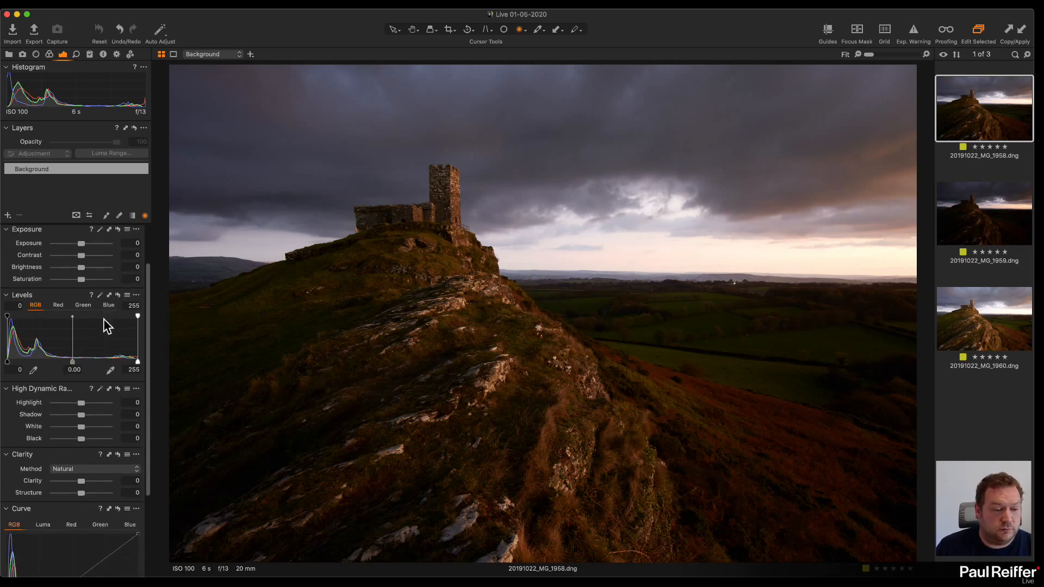
{"action": "left_click", "coordinate": [36, 54]}
{"action": "left_click", "coordinate": [83, 94]}
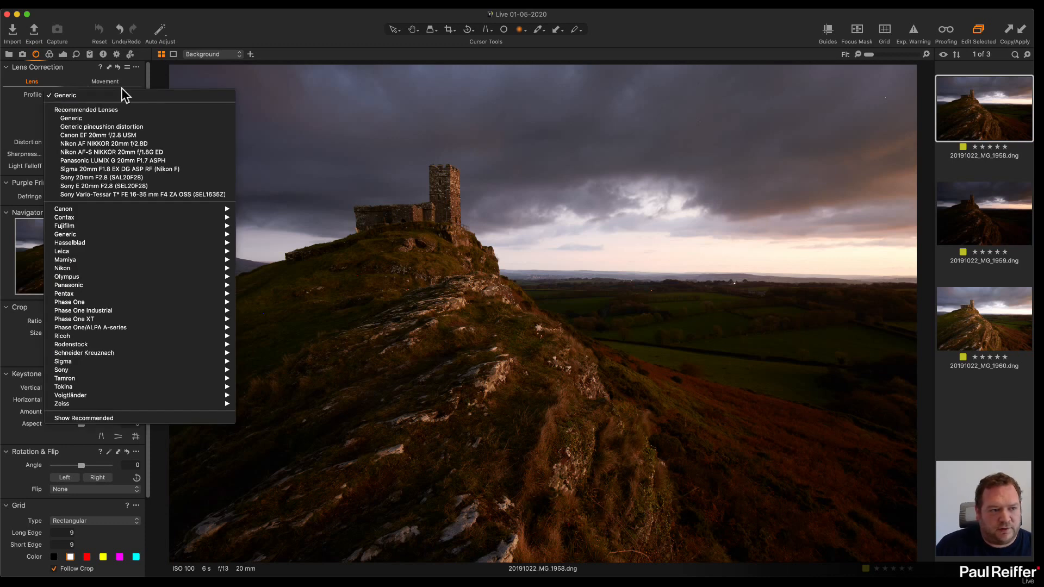
{"action": "left_click", "coordinate": [18, 114]}
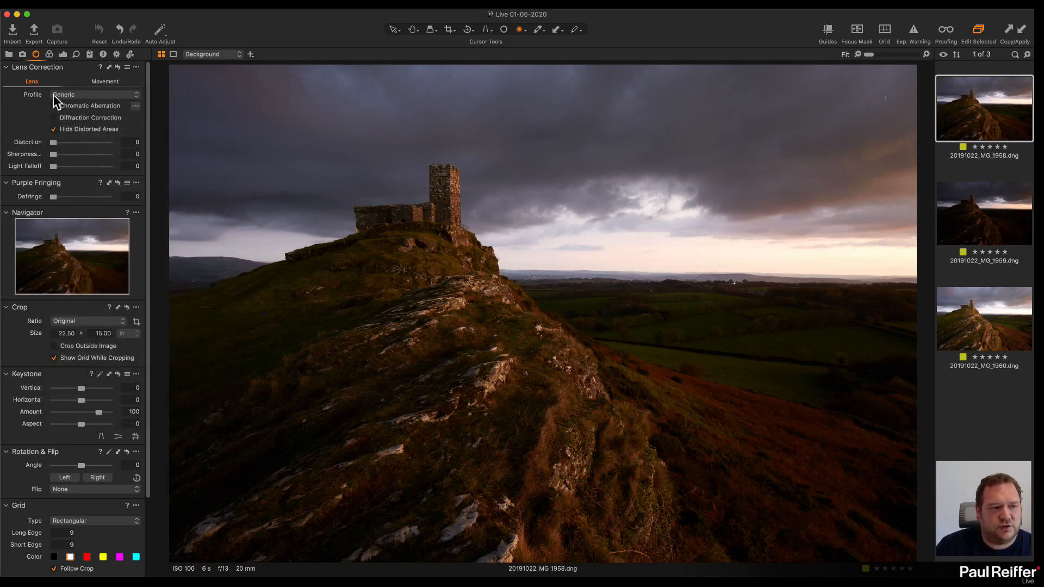
{"action": "left_click", "coordinate": [104, 54]}
{"action": "scroll", "coordinate": [115, 177], "scroll_direction": "down", "scroll_amount": 2}
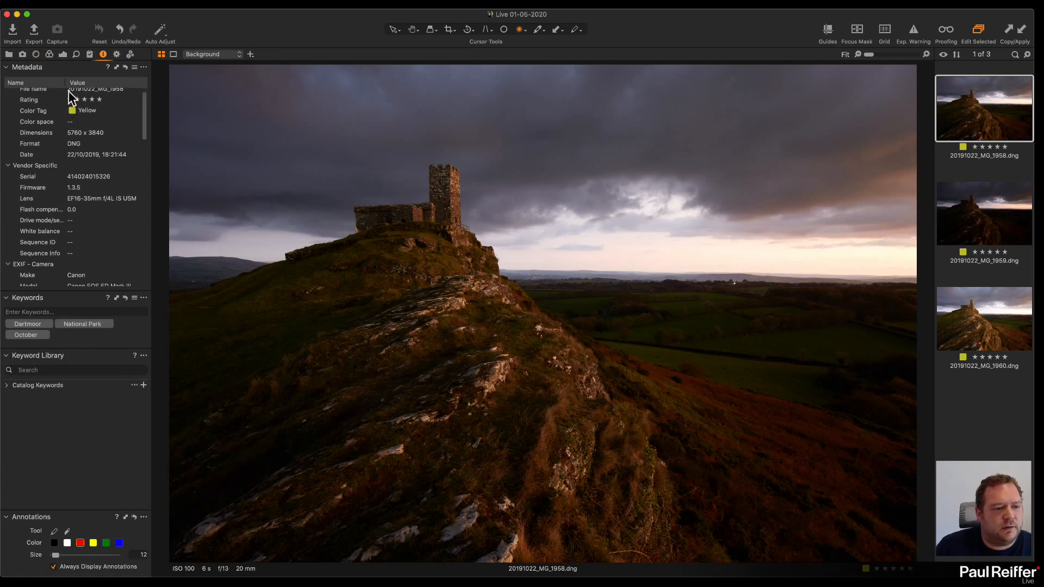
Set the lens correction profile to Canon EF 16-35mm f/4L IS USM.
{"action": "left_click", "coordinate": [36, 54]}
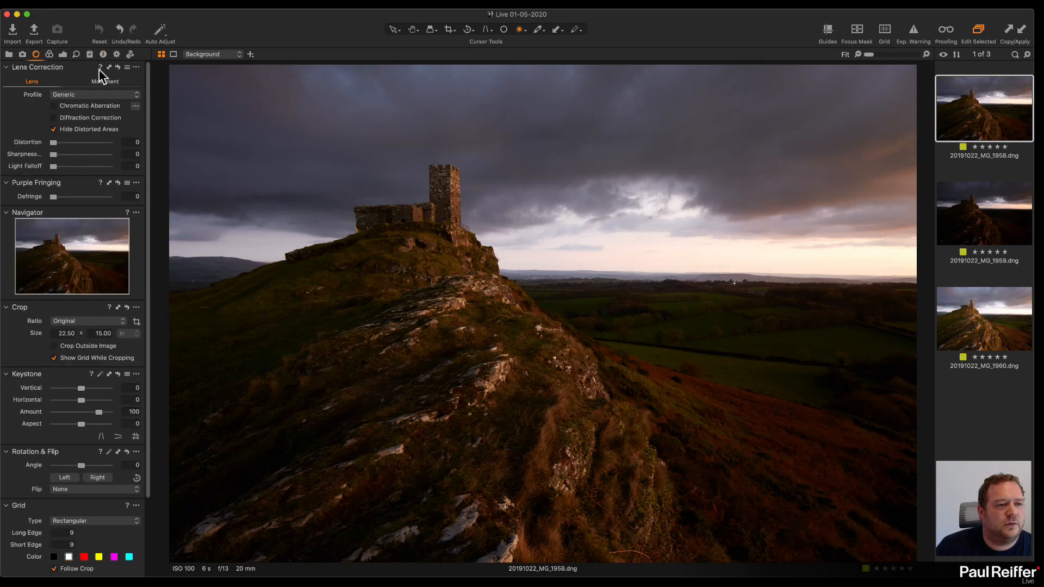
{"action": "left_click", "coordinate": [103, 94]}
{"action": "mouse_move", "coordinate": [144, 210]}
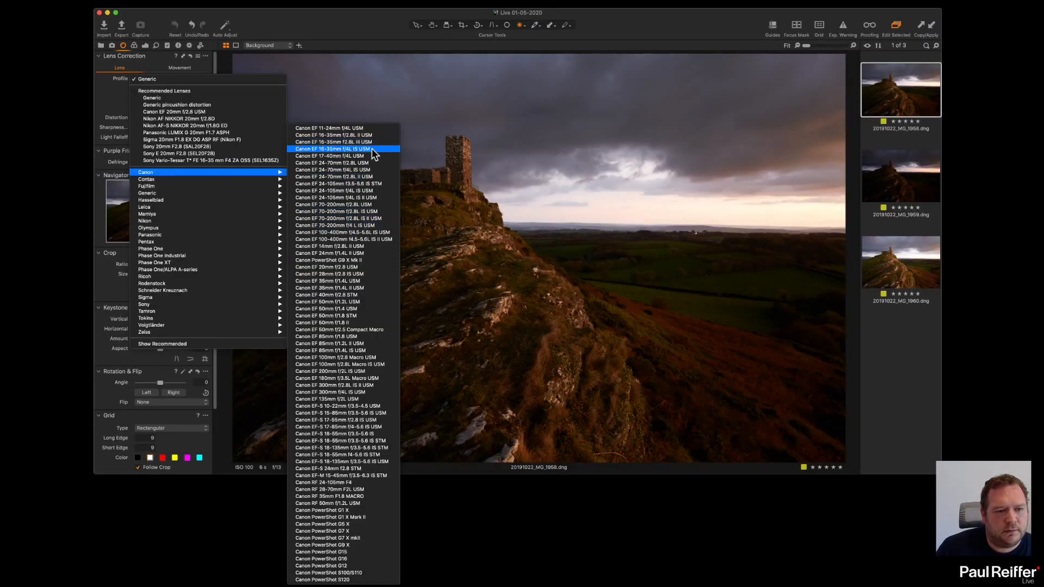
{"action": "left_click", "coordinate": [363, 149]}
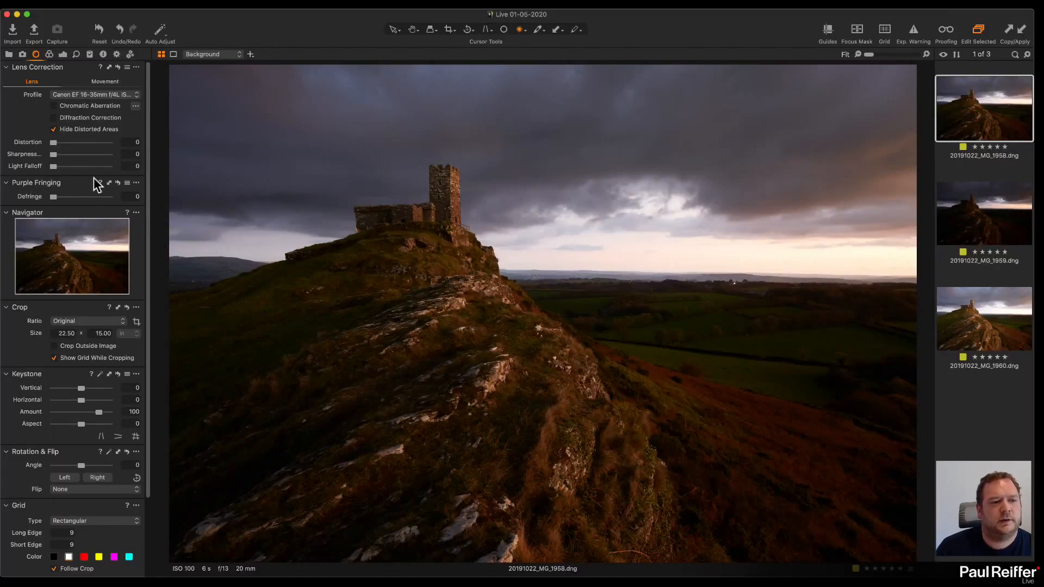
Enable Chromatic Aberration and Diffraction Correction for the lens.
{"action": "left_click", "coordinate": [53, 106]}
{"action": "left_click", "coordinate": [54, 118]}
{"action": "left_click", "coordinate": [135, 106]}
{"action": "left_click", "coordinate": [156, 113]}
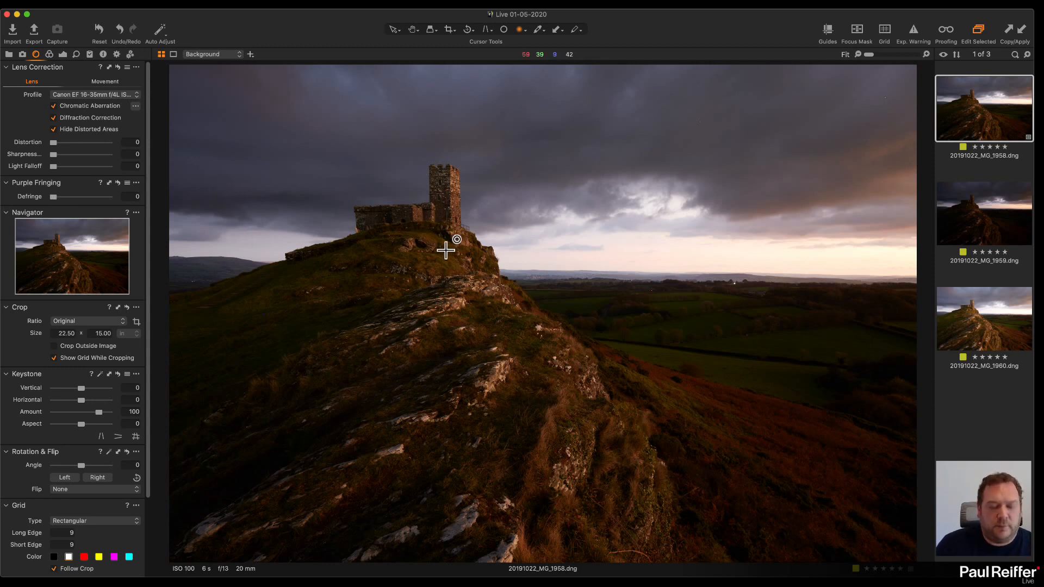
Inspect the tower's edges and the horizon detail at high magnification, returning to the full image view.
{"action": "key", "text": "z"}
{"action": "left_click_drag", "start_coordinate": [440, 175], "coordinate": [492, 239]}
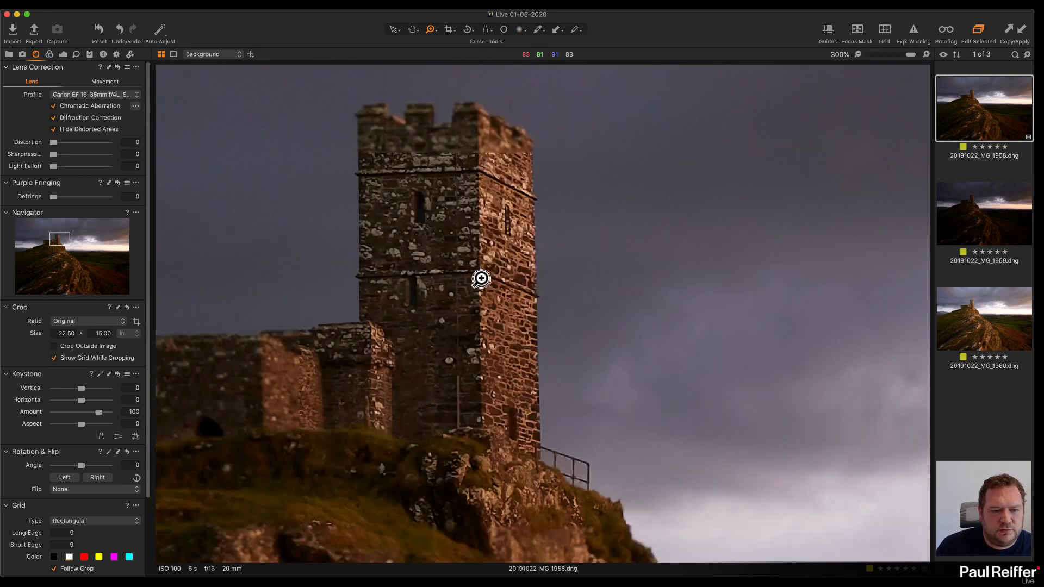
{"action": "left_click", "coordinate": [481, 278], "text": "alt"}
{"action": "left_click_drag", "start_coordinate": [342, 416], "coordinate": [278, 24]}
{"action": "left_click_drag", "start_coordinate": [636, 234], "coordinate": [401, 265]}
{"action": "left_click_drag", "start_coordinate": [450, 226], "coordinate": [314, 254]}
{"action": "left_click_drag", "start_coordinate": [796, 229], "coordinate": [74, 283]}
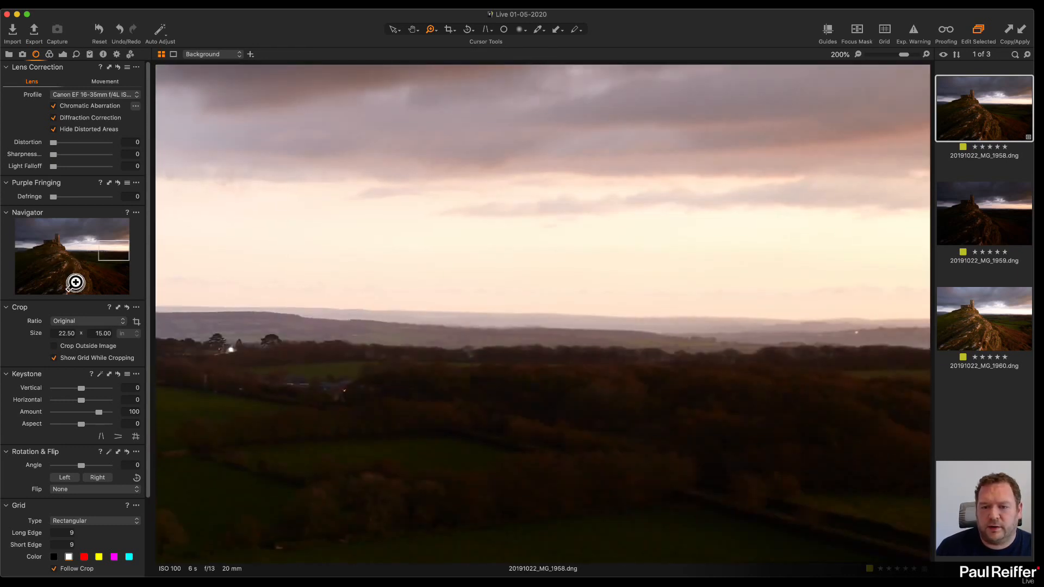
{"action": "left_click", "coordinate": [611, 315], "text": "alt"}
{"action": "left_click", "coordinate": [611, 314], "text": "alt"}
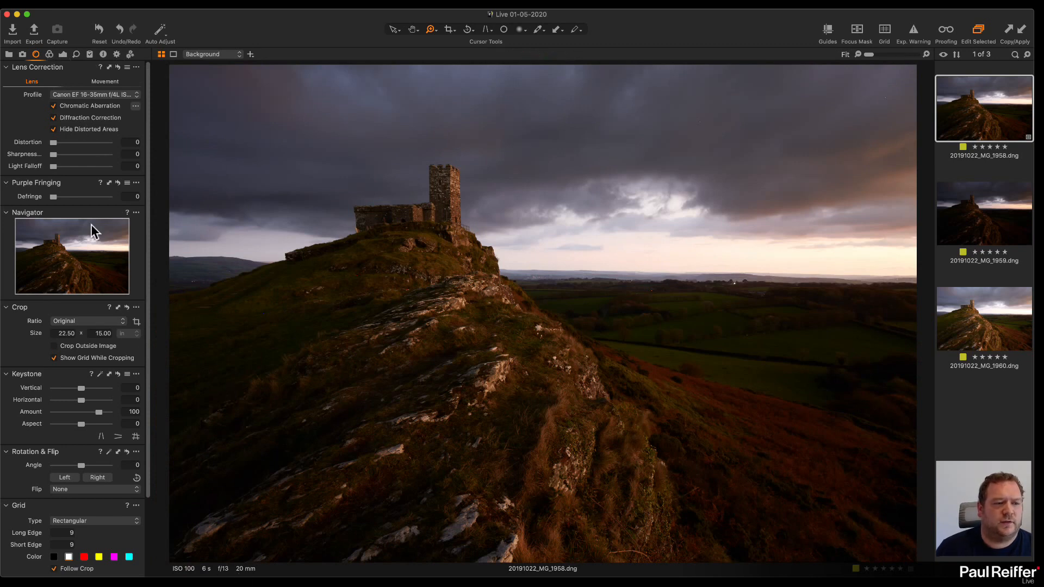
Try neutral white balance samples on the foreground rocks along the ridge.
{"action": "left_click", "coordinate": [49, 54]}
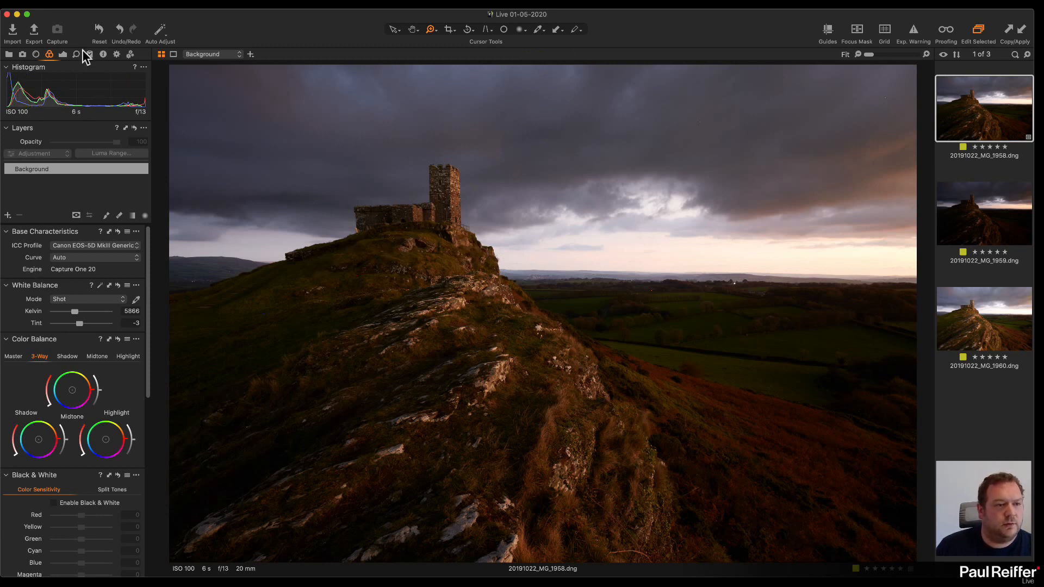
{"action": "left_click", "coordinate": [63, 54]}
{"action": "scroll", "coordinate": [77, 283], "scroll_direction": "up", "scroll_amount": 4}
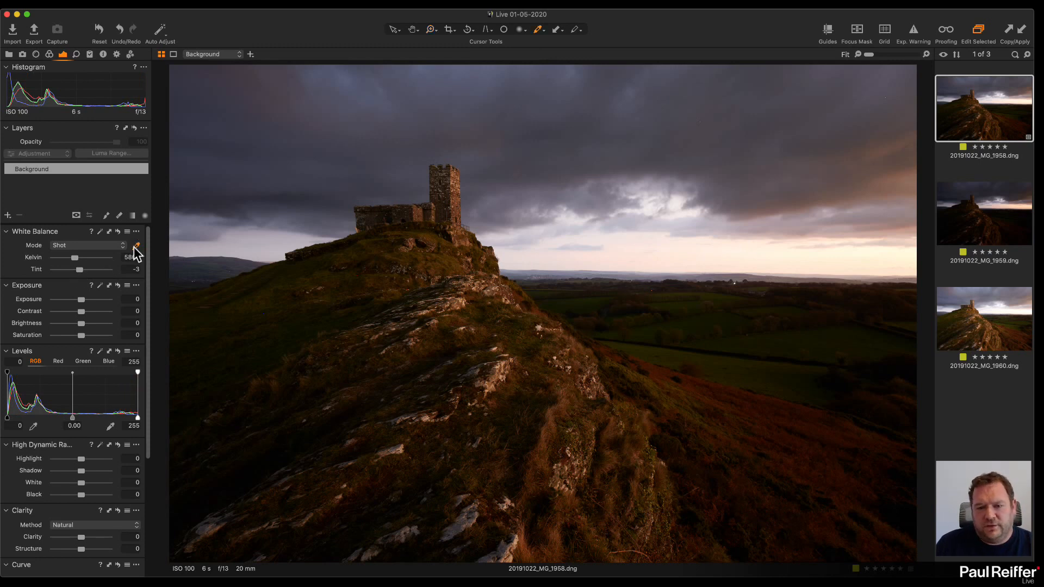
{"action": "left_click", "coordinate": [460, 526]}
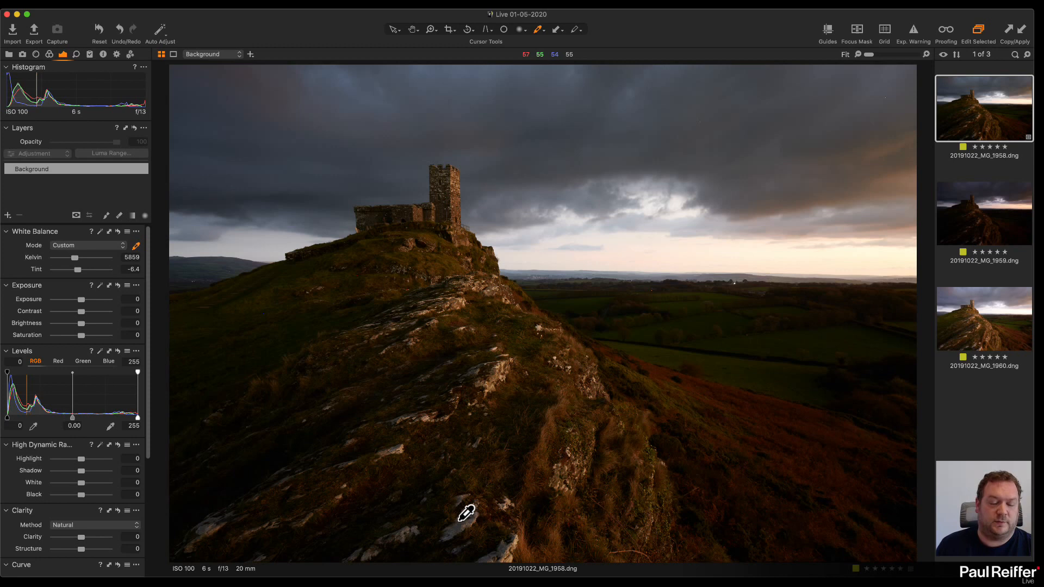
{"action": "left_click", "coordinate": [500, 364]}
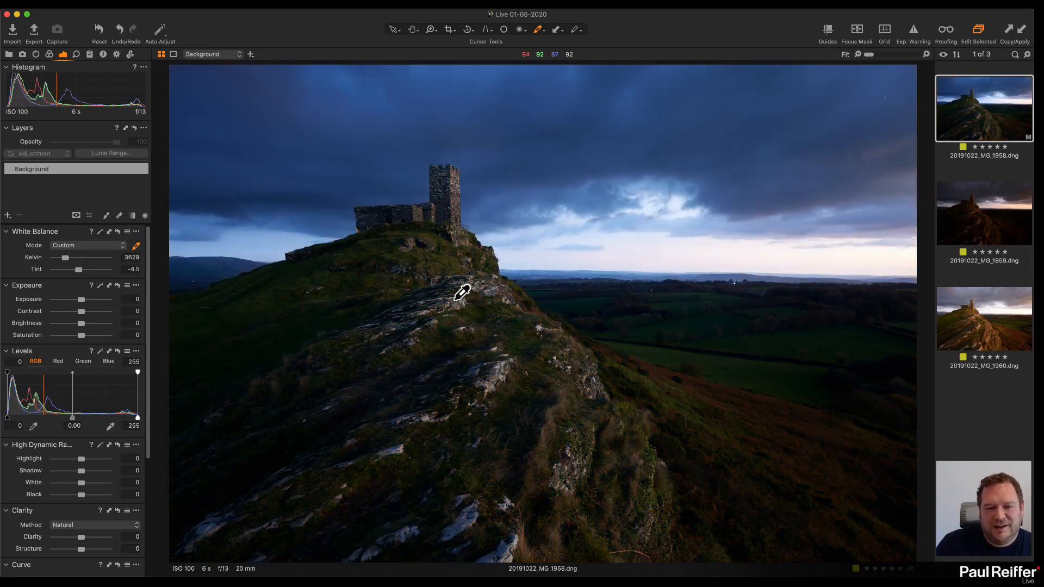
{"action": "left_click", "coordinate": [489, 293]}
{"action": "left_click", "coordinate": [490, 291]}
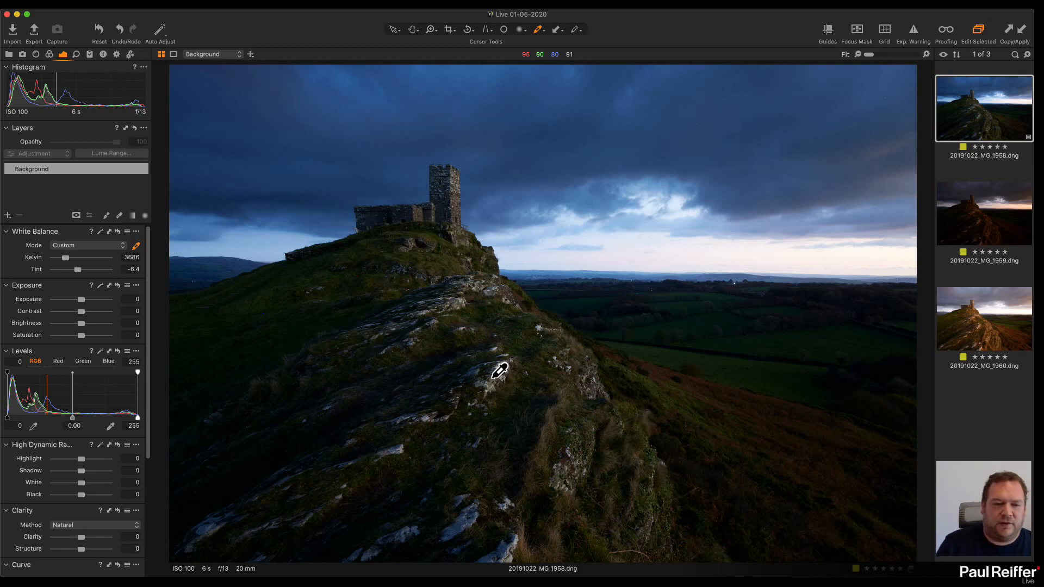
Try white balance samples across the grey clouds and the bright sky near the horizon.
{"action": "left_click", "coordinate": [810, 248]}
{"action": "left_click", "coordinate": [768, 199]}
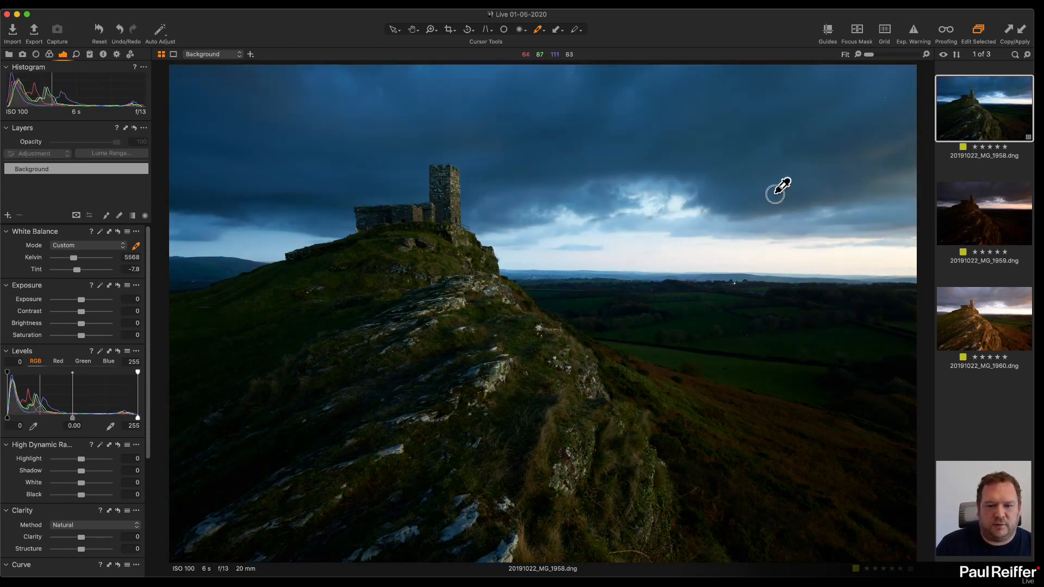
{"action": "left_click", "coordinate": [562, 154]}
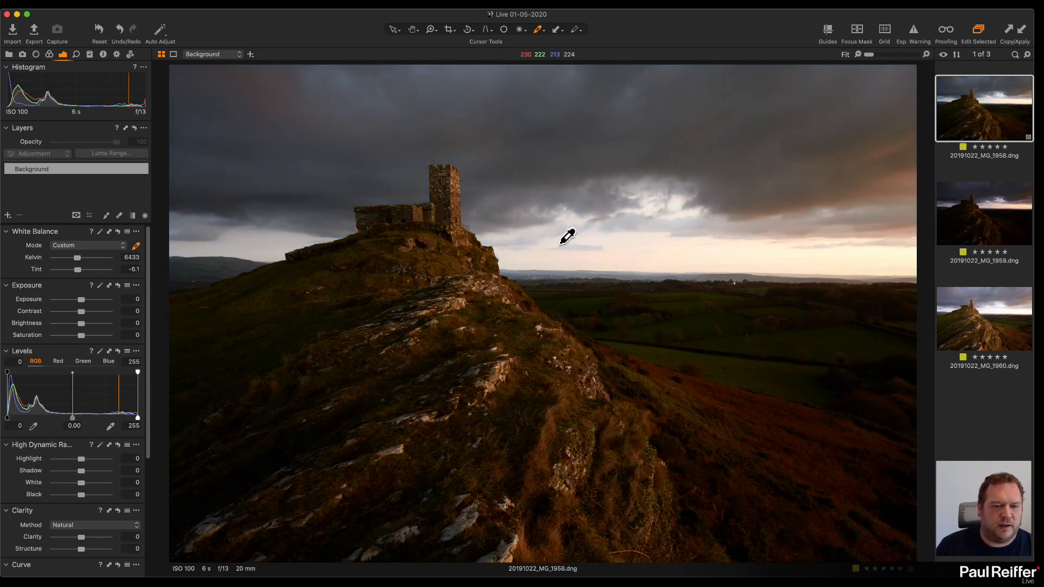
{"action": "left_click", "coordinate": [490, 156]}
{"action": "left_click", "coordinate": [268, 136]}
{"action": "left_click", "coordinate": [475, 130]}
{"action": "left_click", "coordinate": [798, 249]}
{"action": "left_click", "coordinate": [775, 242]}
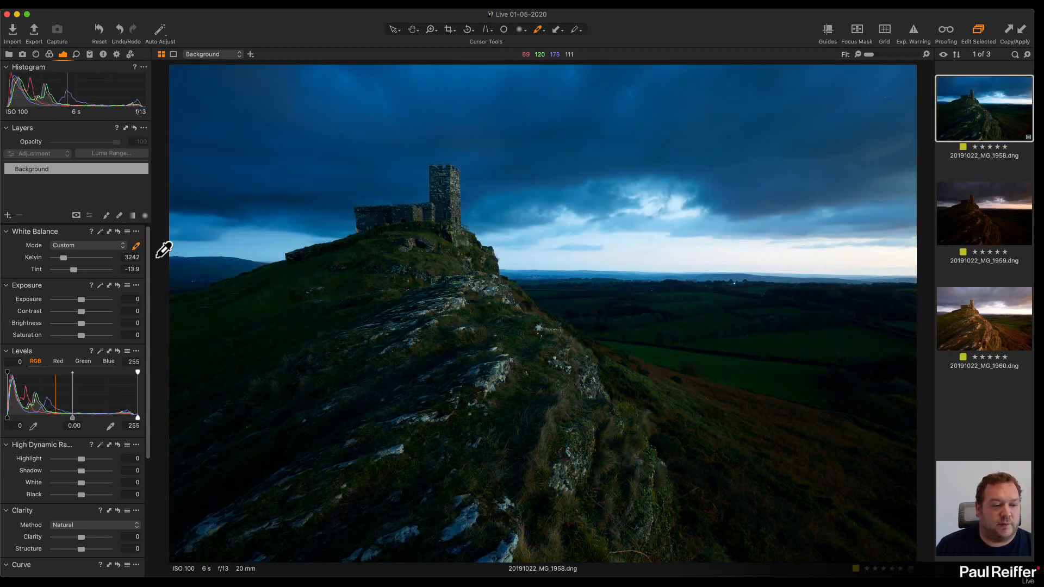
Set the white balance manually to Kelvin 5117 and Tint -0.1.
{"action": "left_click_drag", "start_coordinate": [64, 257], "coordinate": [83, 274]}
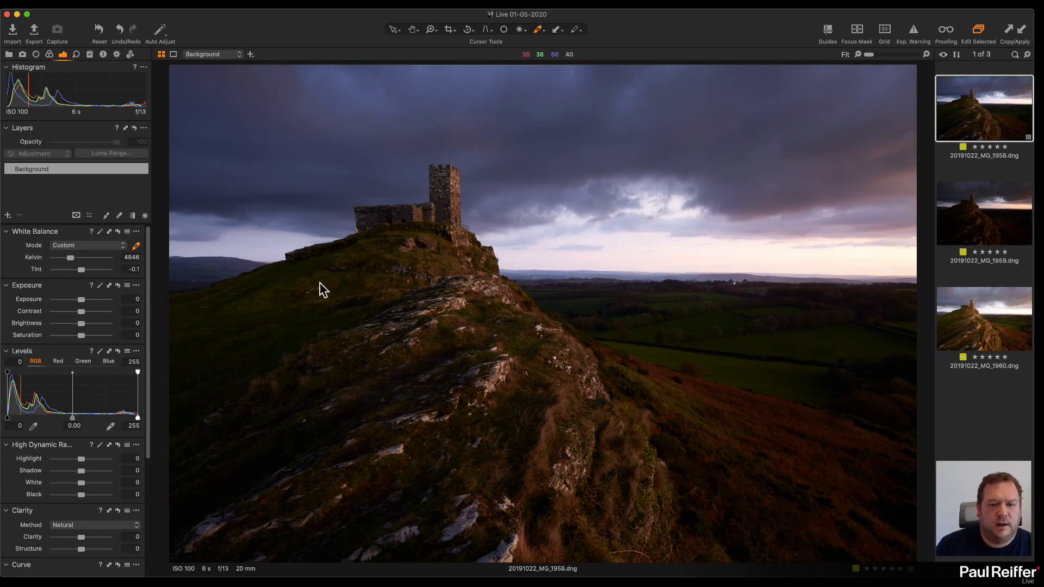
{"action": "left_click_drag", "start_coordinate": [70, 258], "coordinate": [73, 259]}
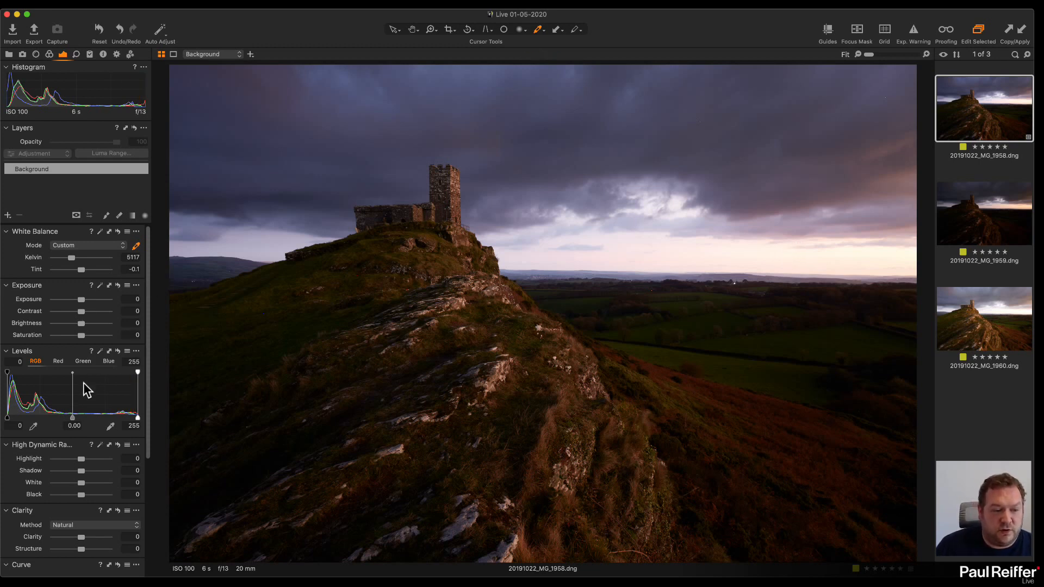
Set Saturation to 5 and the High Dynamic Range Highlight to -100.
{"action": "mouse_move", "coordinate": [81, 335]}
{"action": "left_mouse_down"}
{"action": "mouse_move", "coordinate": [51, 337]}
{"action": "mouse_move", "coordinate": [105, 339]}
{"action": "mouse_move", "coordinate": [84, 339]}
{"action": "left_mouse_up"}
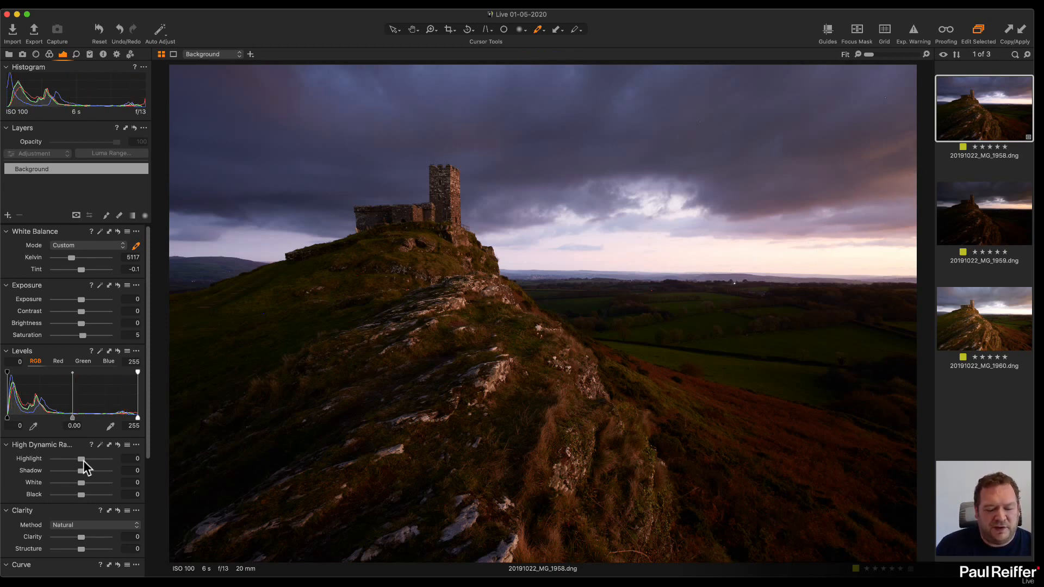
{"action": "left_click_drag", "start_coordinate": [84, 459], "coordinate": [40, 466]}
{"action": "key", "text": "z"}
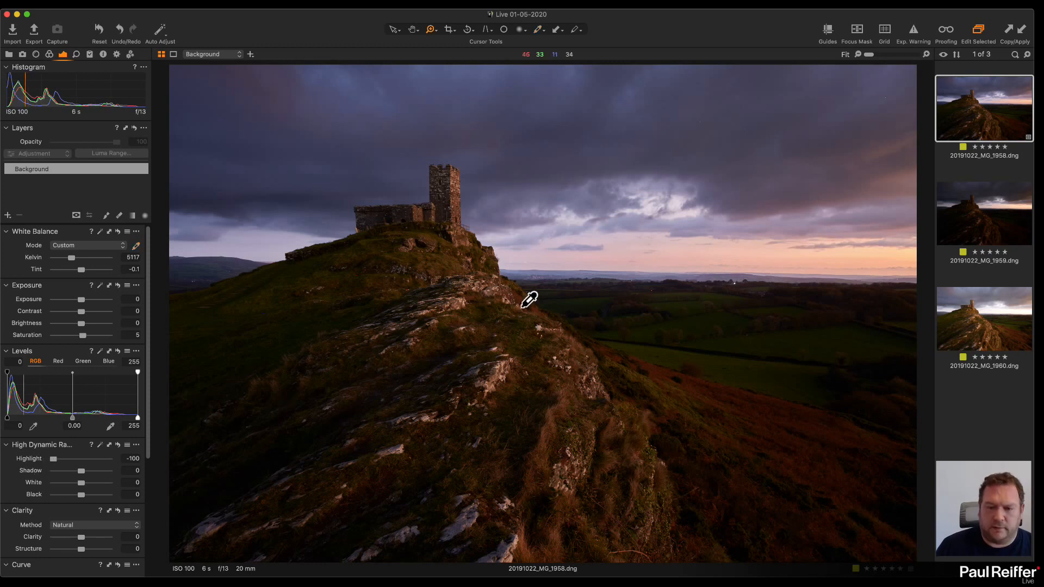
Compare the sky near the horizon with and without the High Dynamic Range adjustment, and against exposure 20191022_MG_1959.dng.
{"action": "left_click", "coordinate": [843, 249]}
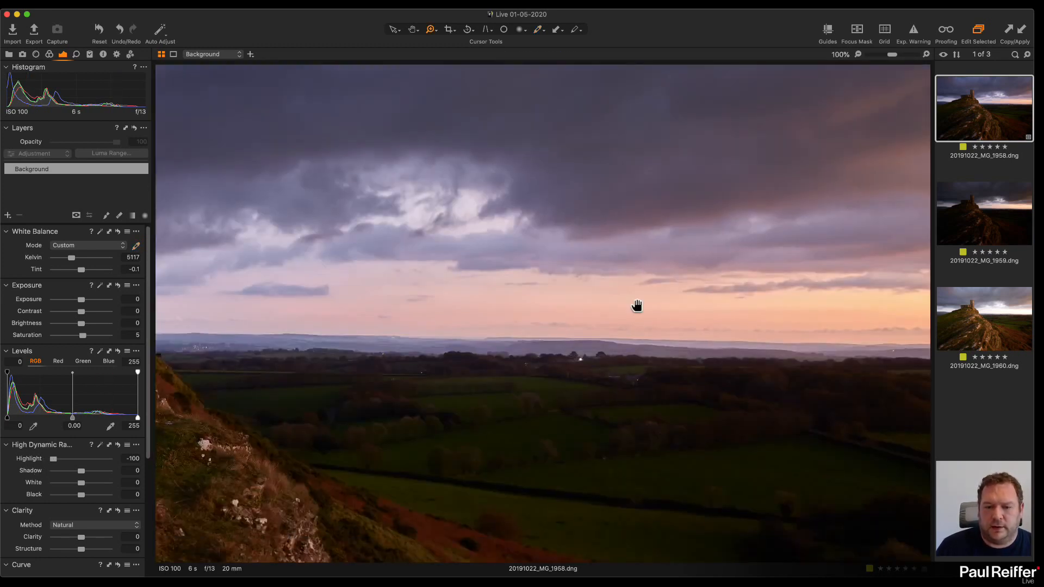
{"action": "left_click", "coordinate": [674, 300]}
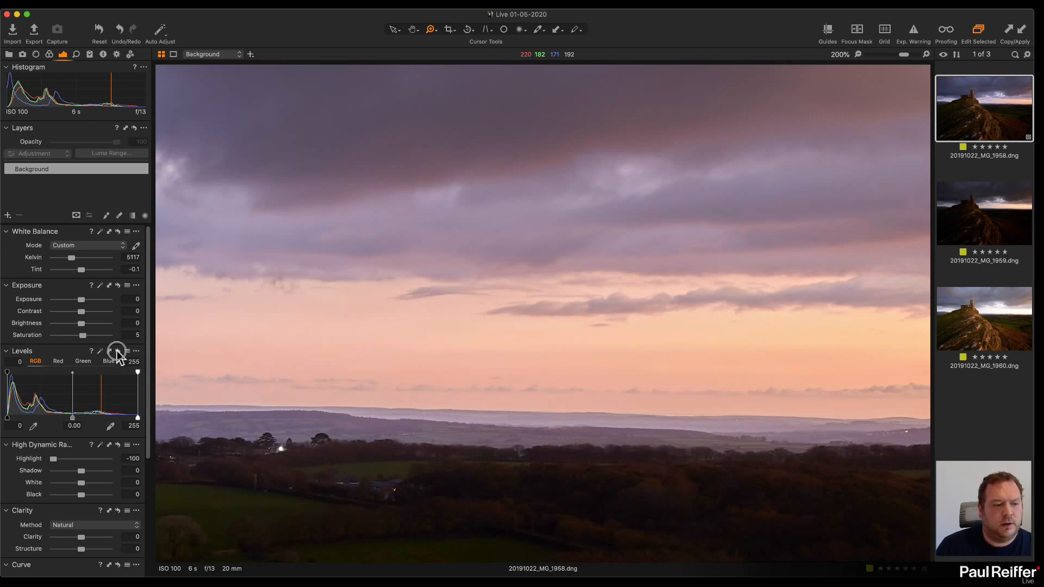
{"action": "left_click", "coordinate": [118, 445]}
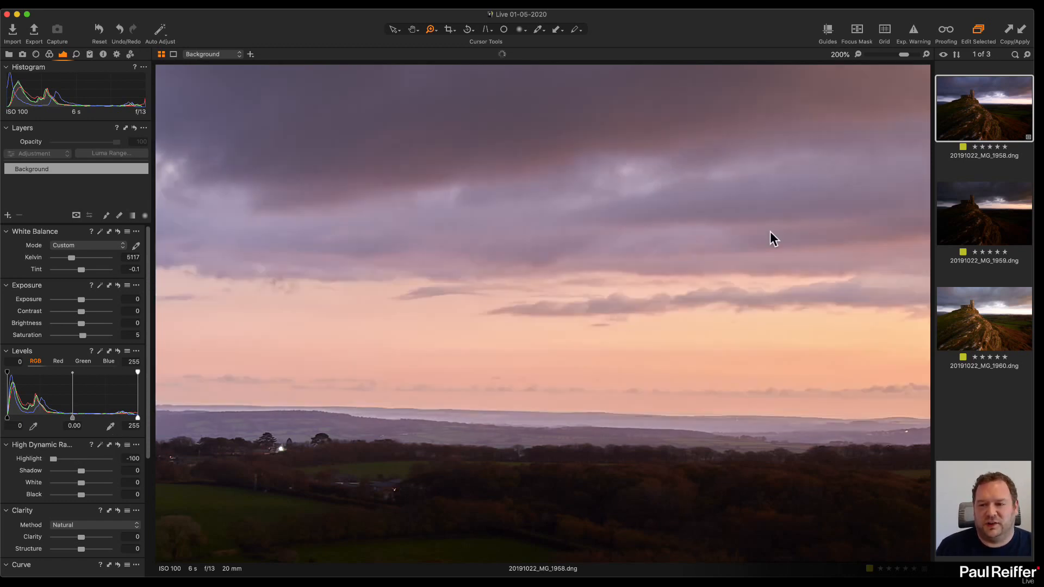
{"action": "left_click", "coordinate": [980, 217]}
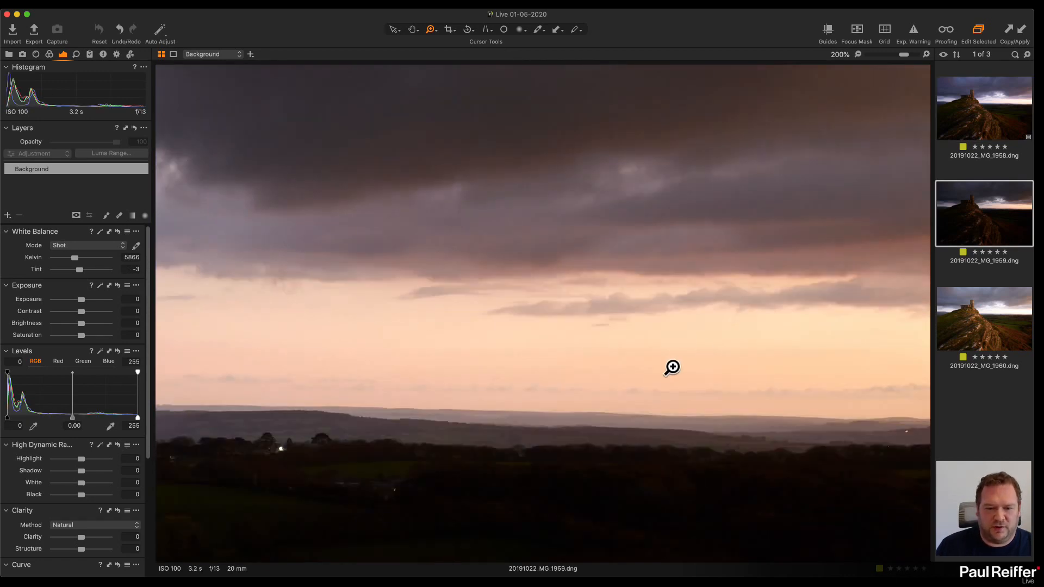
{"action": "left_click", "coordinate": [987, 108]}
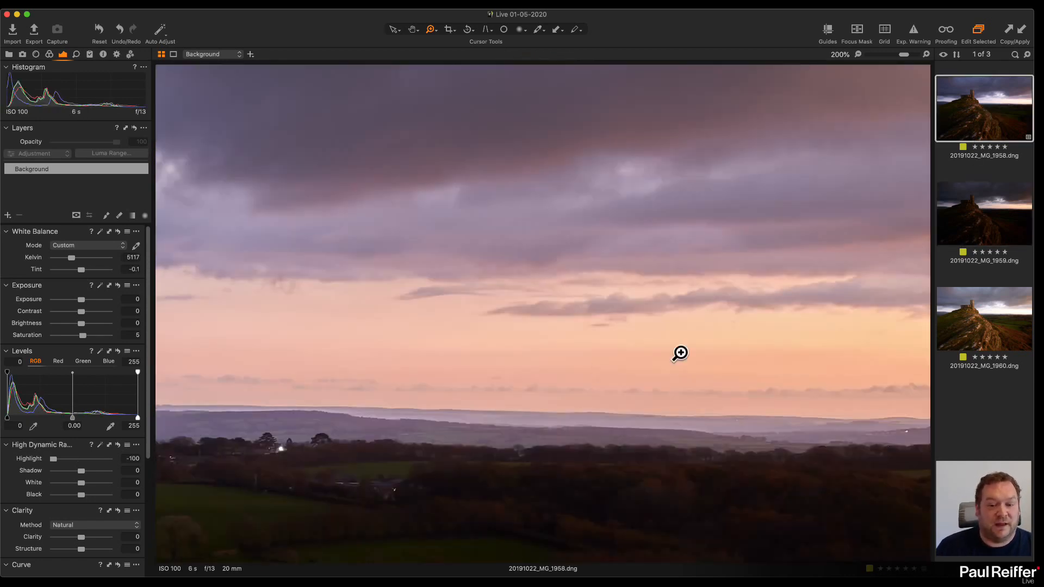
Set the High Dynamic Range Highlight to -55 and raise Shadow to 15, checking the dark fields below the hill.
{"action": "left_click", "coordinate": [66, 459]}
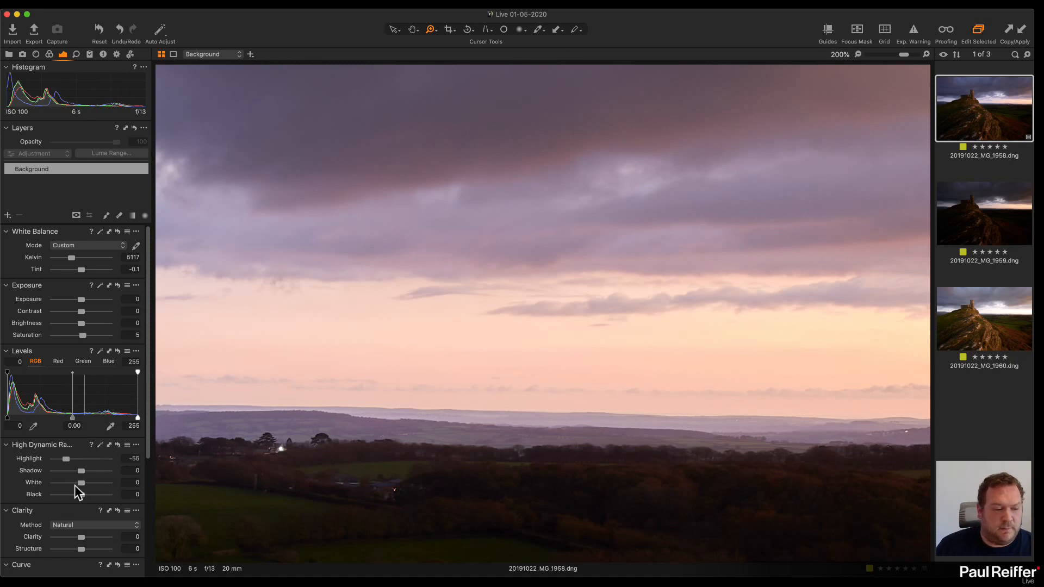
{"action": "left_click", "coordinate": [538, 386], "text": "alt"}
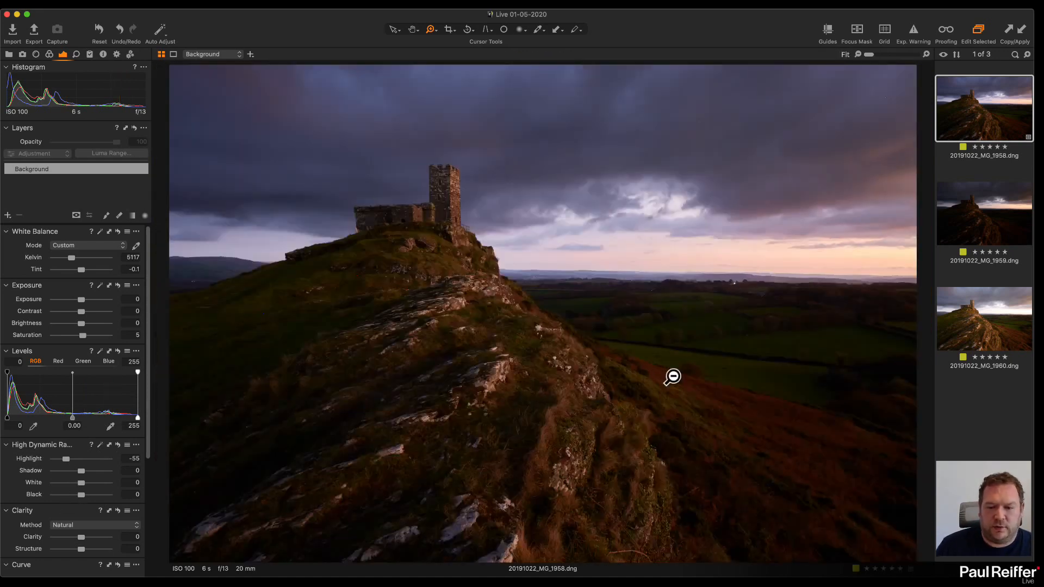
{"action": "left_click", "coordinate": [870, 396]}
{"action": "left_click", "coordinate": [830, 272], "text": "alt"}
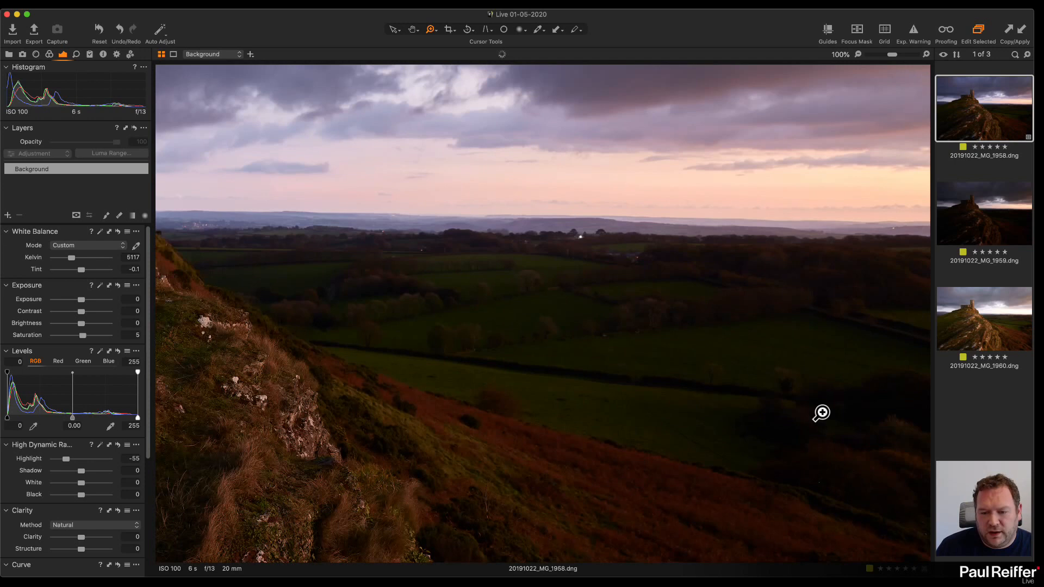
{"action": "left_click", "coordinate": [821, 413]}
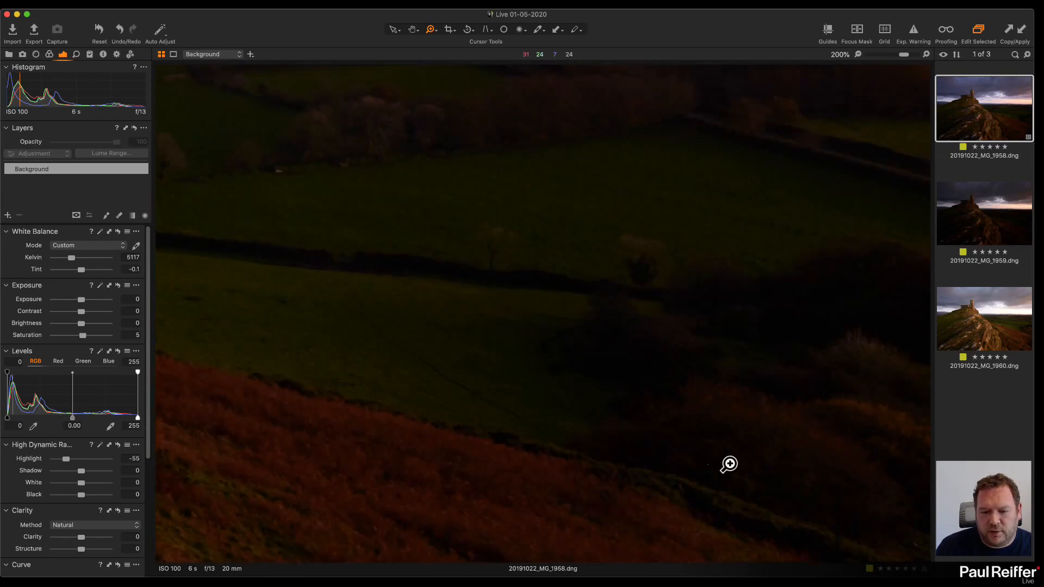
{"action": "left_click", "coordinate": [746, 434]}
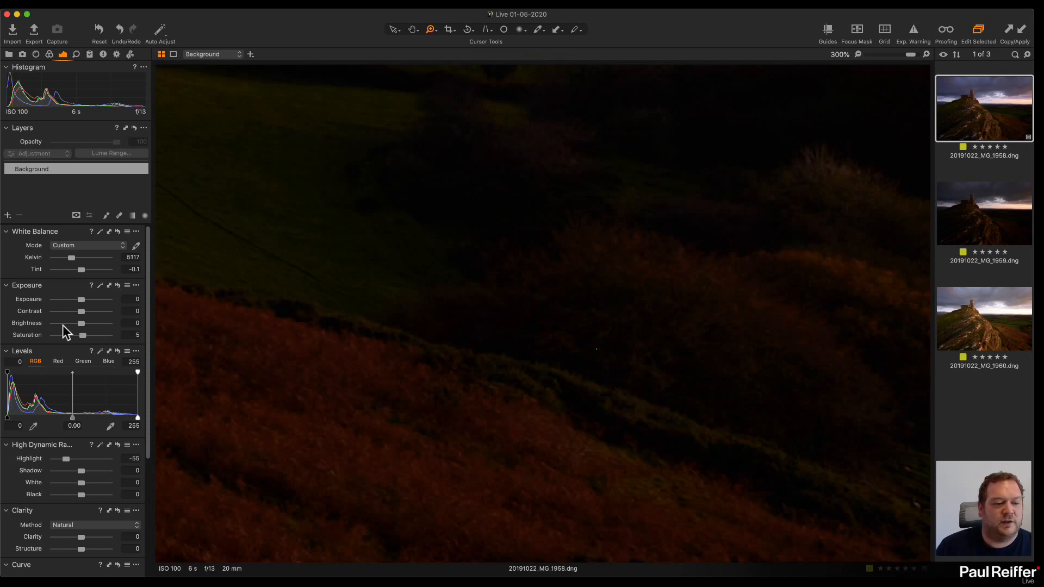
{"action": "left_click_drag", "start_coordinate": [84, 472], "coordinate": [87, 471]}
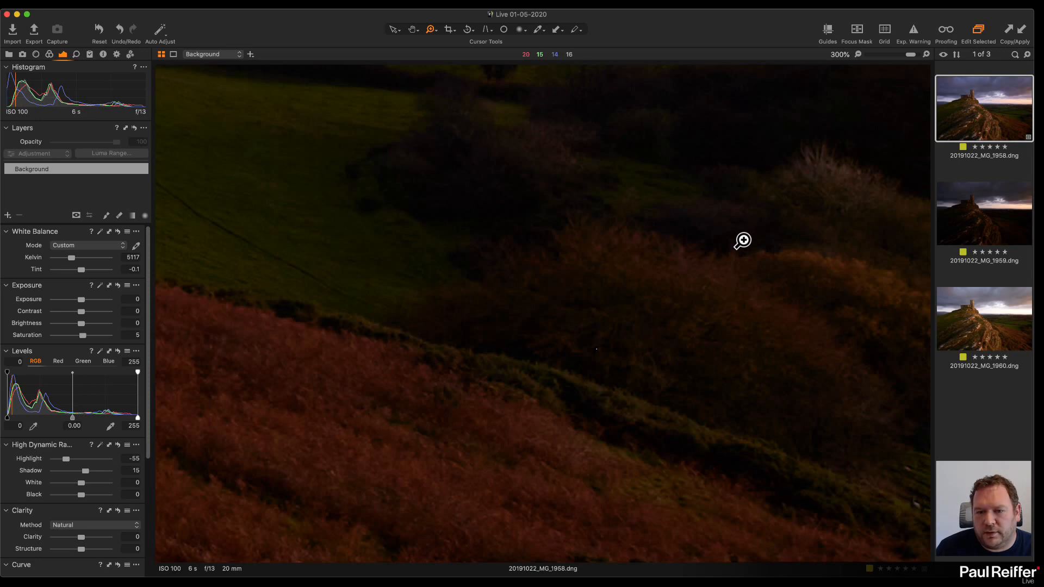
Inspect the hot pixel in the dark bushes at 400% and set Single Pixel noise reduction to 21.
{"action": "left_click", "coordinate": [720, 295]}
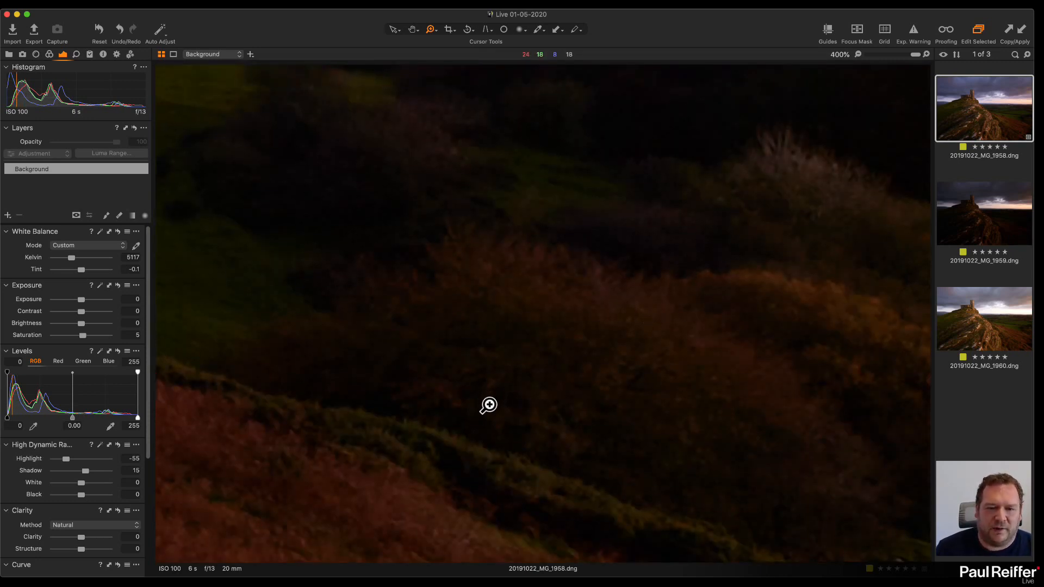
{"action": "left_click", "coordinate": [567, 265], "text": "alt"}
{"action": "left_click", "coordinate": [629, 312], "text": "alt"}
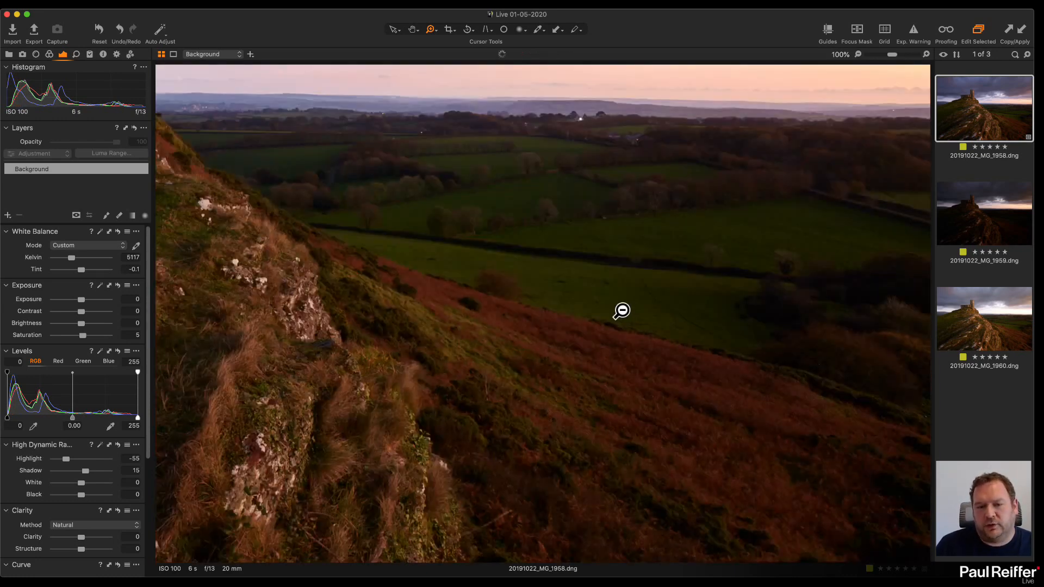
{"action": "left_click", "coordinate": [881, 366]}
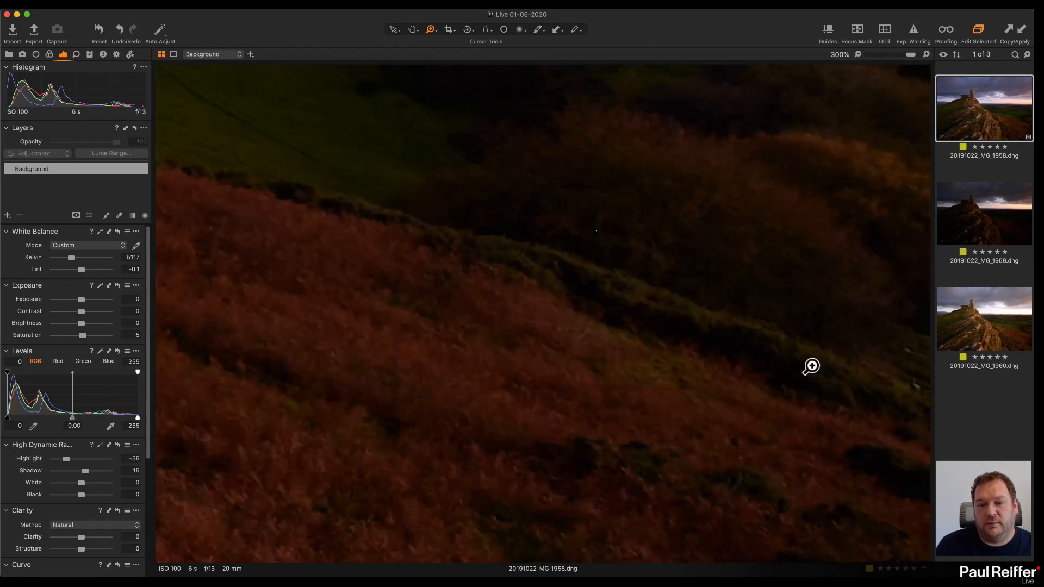
{"action": "left_click", "coordinate": [694, 204]}
{"action": "left_click_drag", "start_coordinate": [622, 242], "coordinate": [537, 305]}
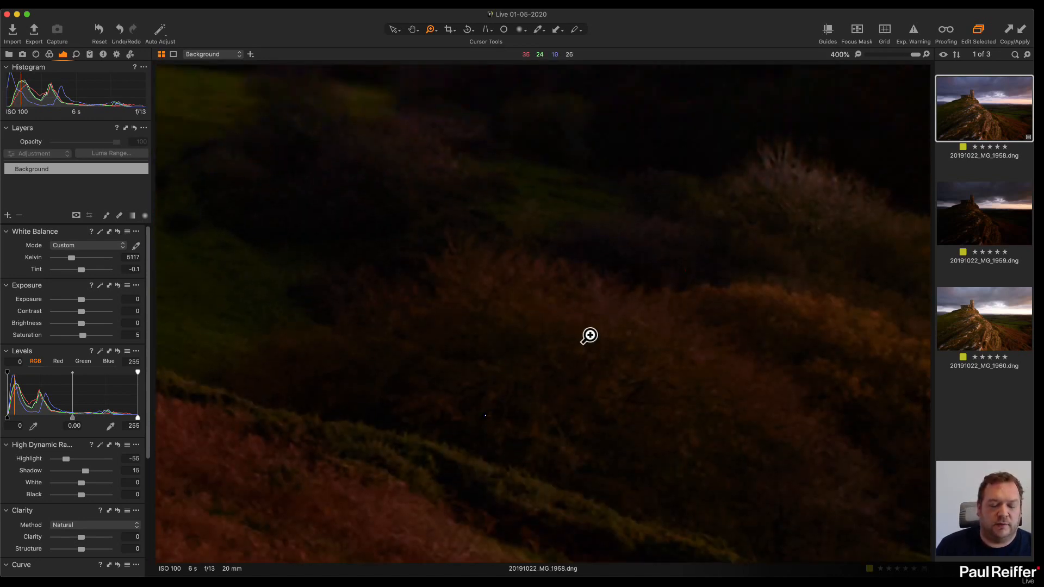
{"action": "scroll", "coordinate": [589, 336], "scroll_direction": "down", "scroll_amount": 1}
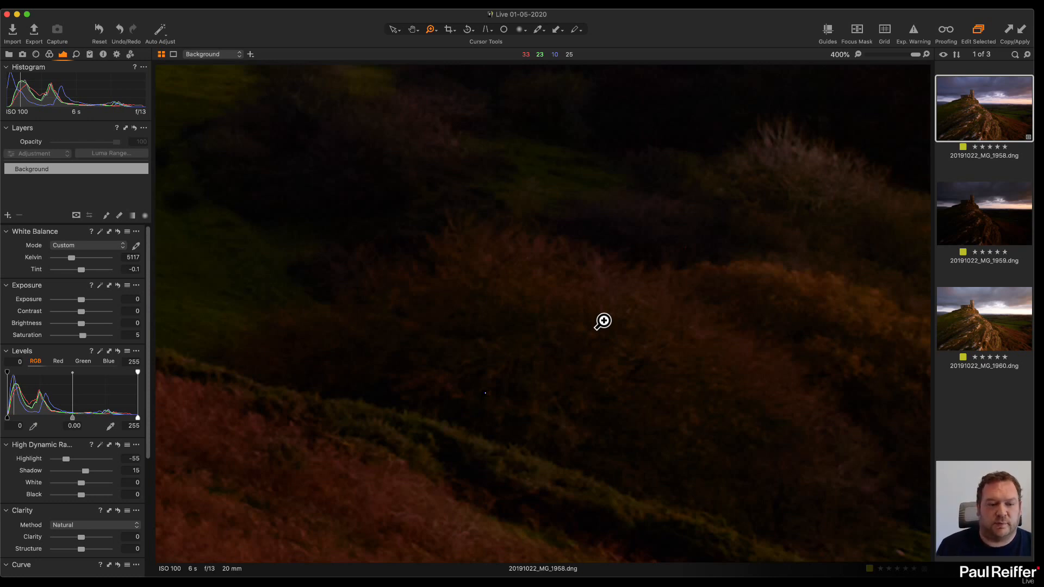
{"action": "left_click", "coordinate": [76, 55]}
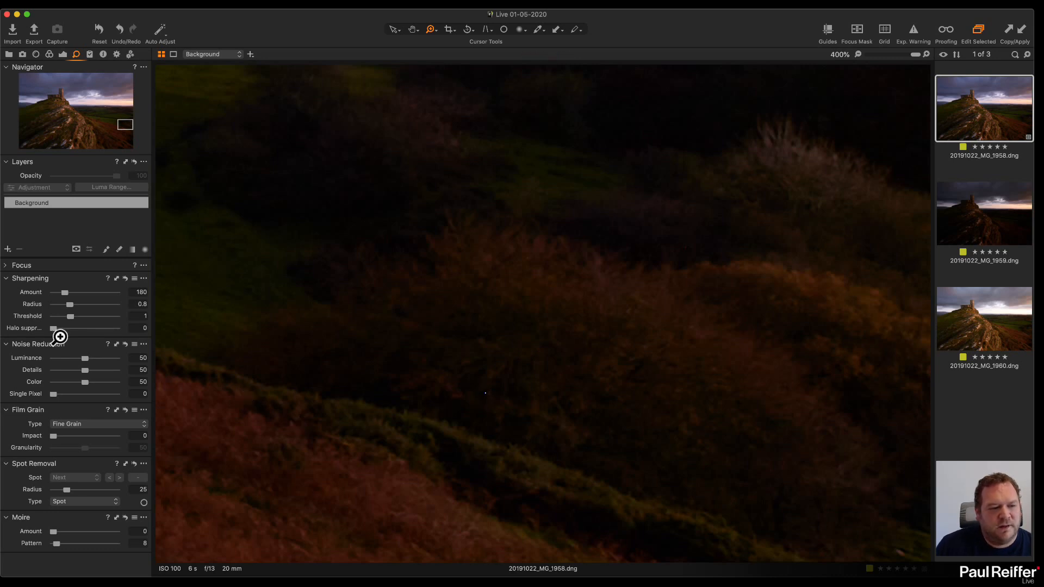
{"action": "left_click_drag", "start_coordinate": [54, 397], "coordinate": [66, 397]}
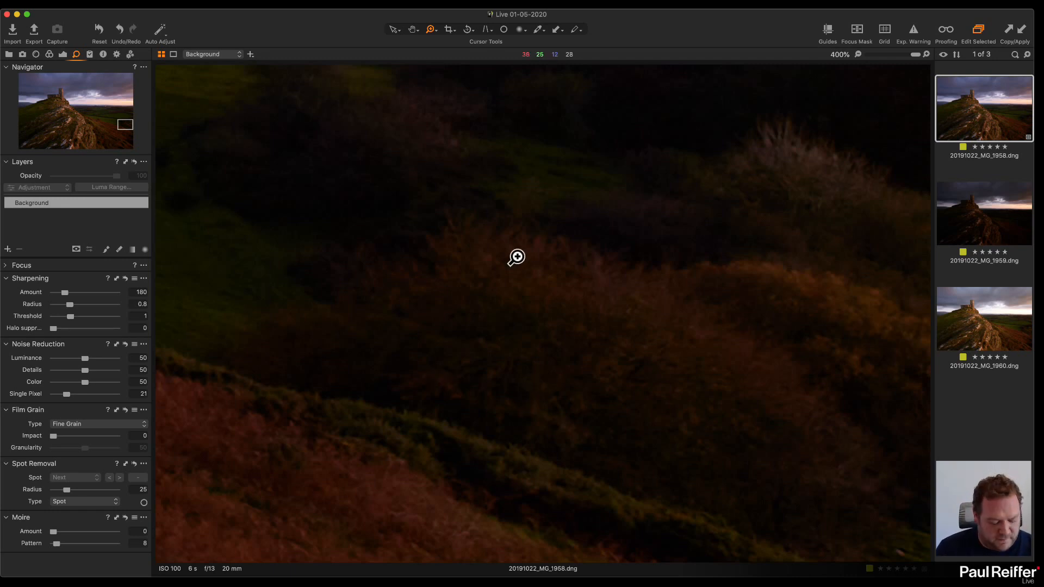
Try Single Pixel noise reduction at 79 while viewing the small lights in the distant countryside.
{"action": "key", "text": "super+0"}
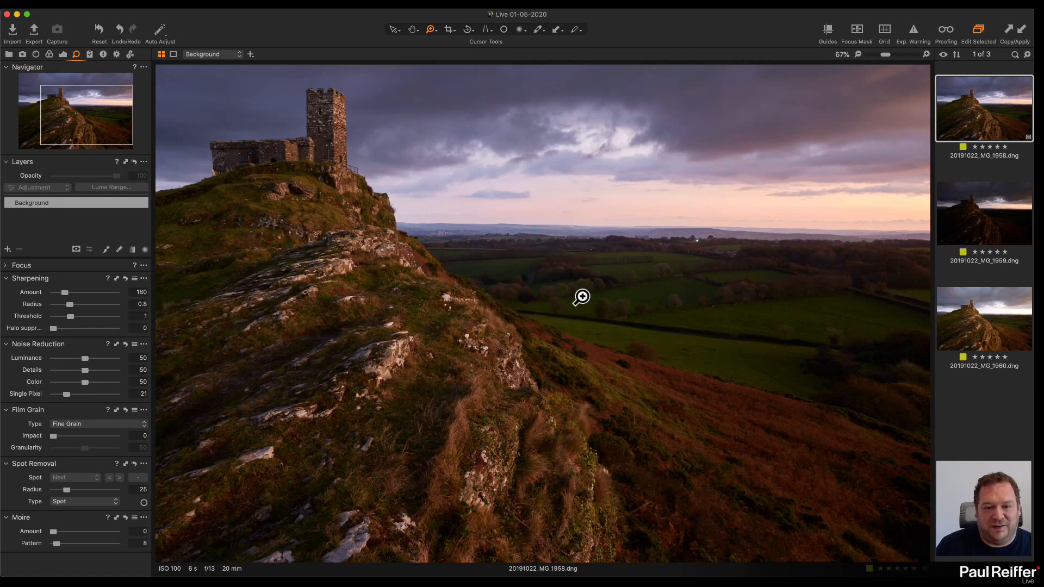
{"action": "left_click", "coordinate": [641, 253]}
{"action": "left_click", "coordinate": [403, 416]}
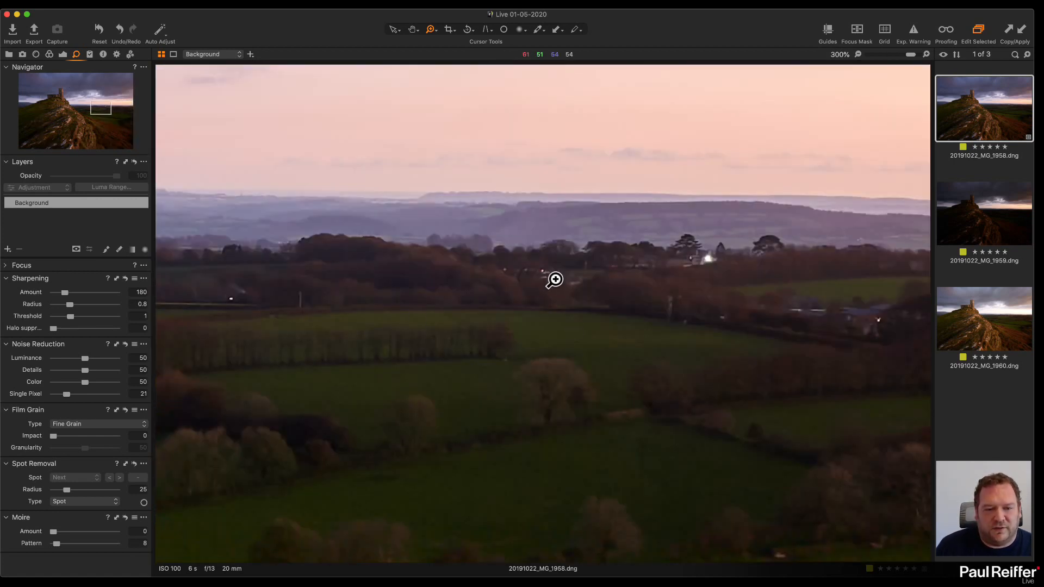
{"action": "left_click", "coordinate": [554, 280]}
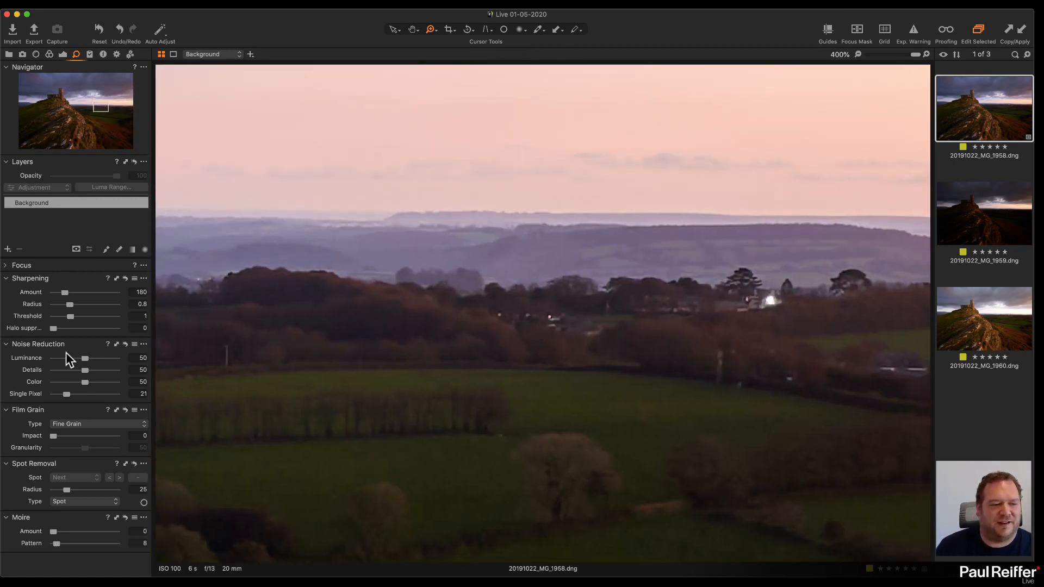
{"action": "left_click_drag", "start_coordinate": [67, 394], "coordinate": [103, 396]}
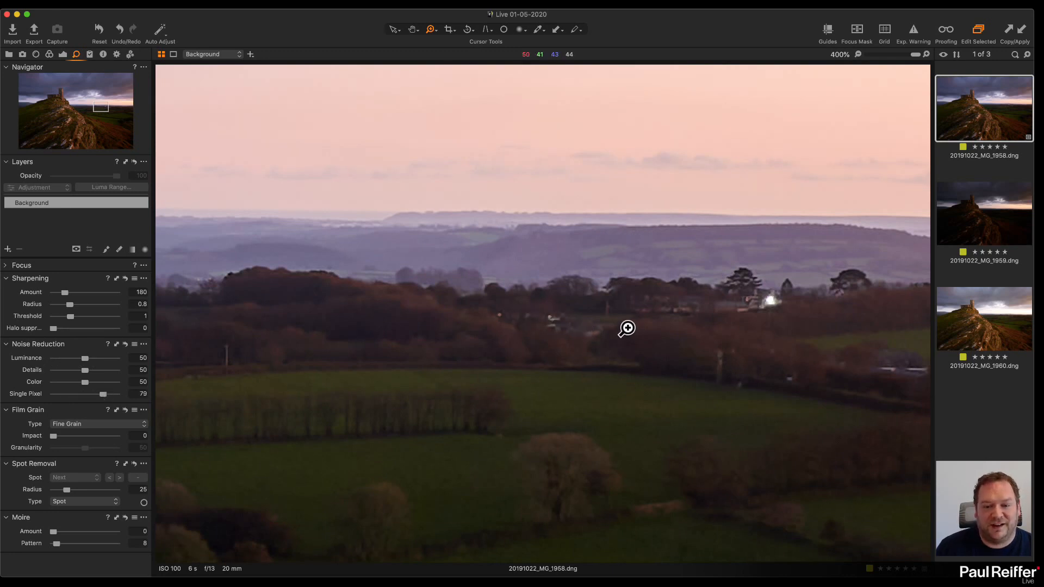
Reset Single Pixel noise reduction to 0, find the hot pixel in the dark bushes again, and set the value to 5.
{"action": "left_click_drag", "start_coordinate": [103, 394], "coordinate": [47, 395]}
{"action": "left_click_drag", "start_coordinate": [672, 492], "coordinate": [279, 193]}
{"action": "left_click_drag", "start_coordinate": [683, 421], "coordinate": [121, 91]}
{"action": "left_click_drag", "start_coordinate": [348, 383], "coordinate": [62, 109]}
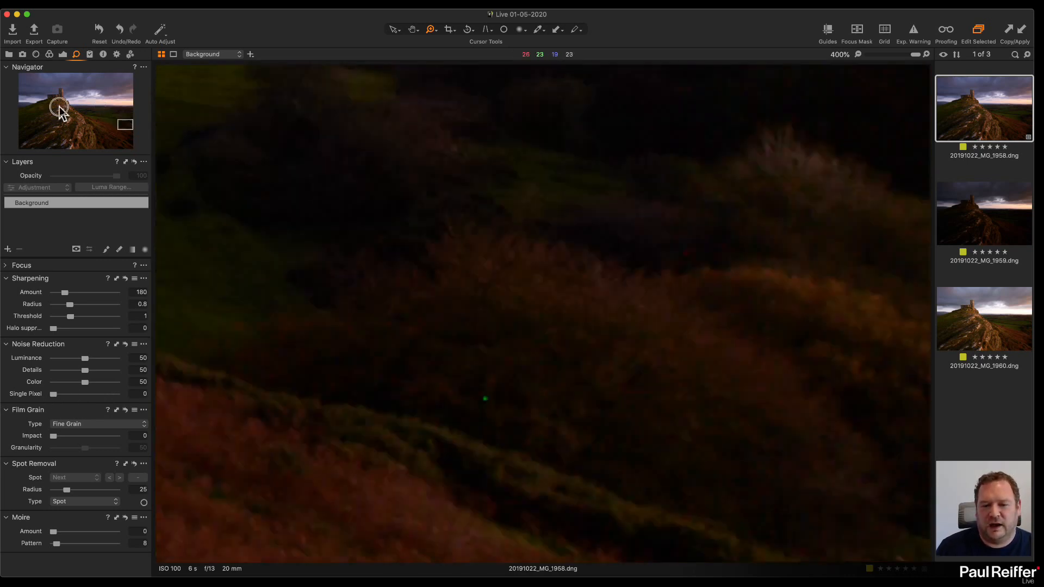
{"action": "left_click_drag", "start_coordinate": [355, 289], "coordinate": [251, 317]}
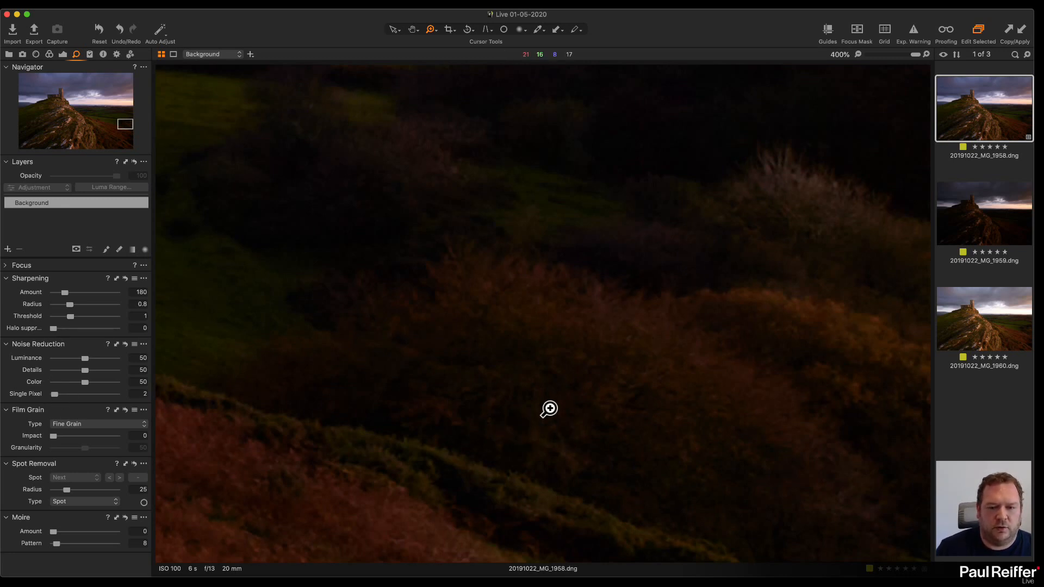
{"action": "left_click_drag", "start_coordinate": [53, 394], "coordinate": [54, 396]}
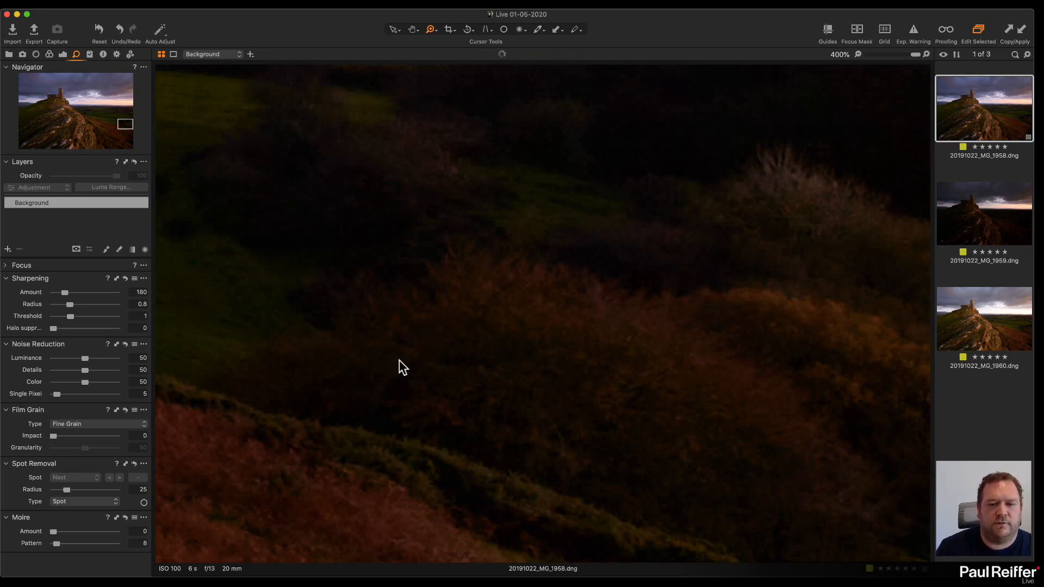
Check the whole image and examine the cloudy sky at high magnification for stray hot pixels.
{"action": "left_click", "coordinate": [553, 289], "text": "alt"}
{"action": "left_click", "coordinate": [553, 289], "text": "alt"}
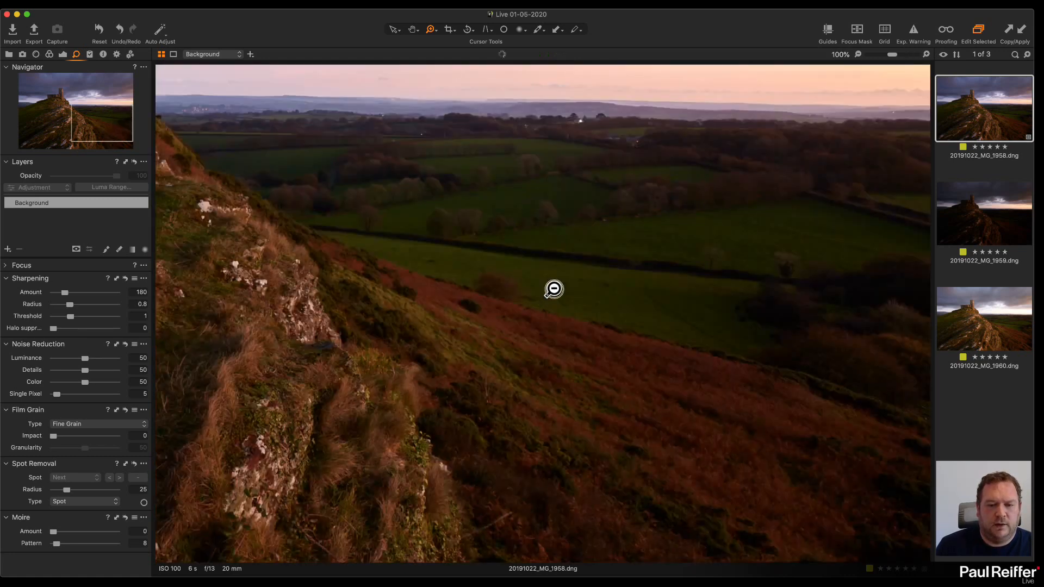
{"action": "left_click", "coordinate": [553, 289], "text": "alt"}
{"action": "left_click", "coordinate": [692, 374], "text": "alt"}
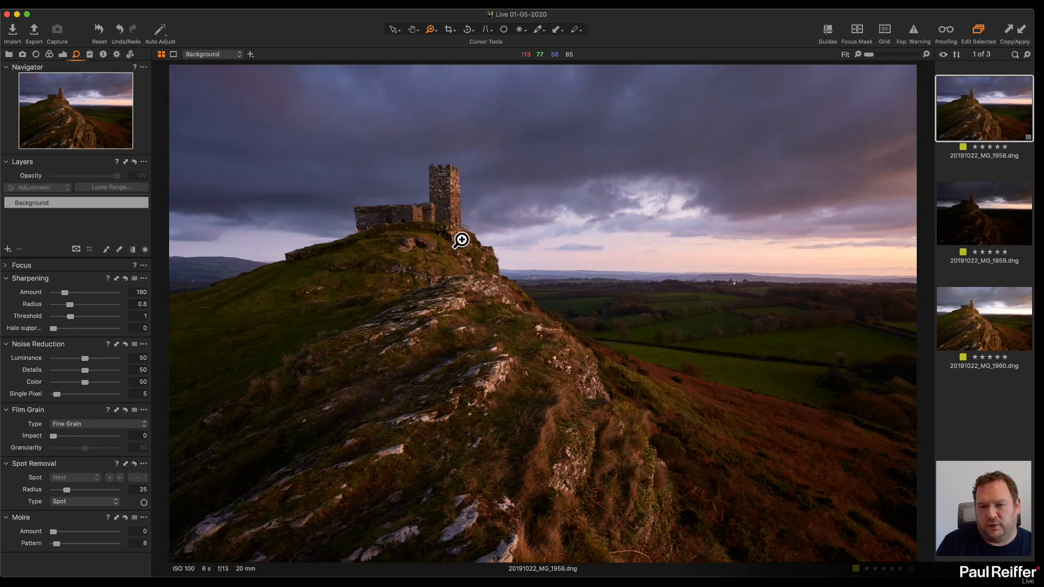
{"action": "left_click", "coordinate": [709, 117]}
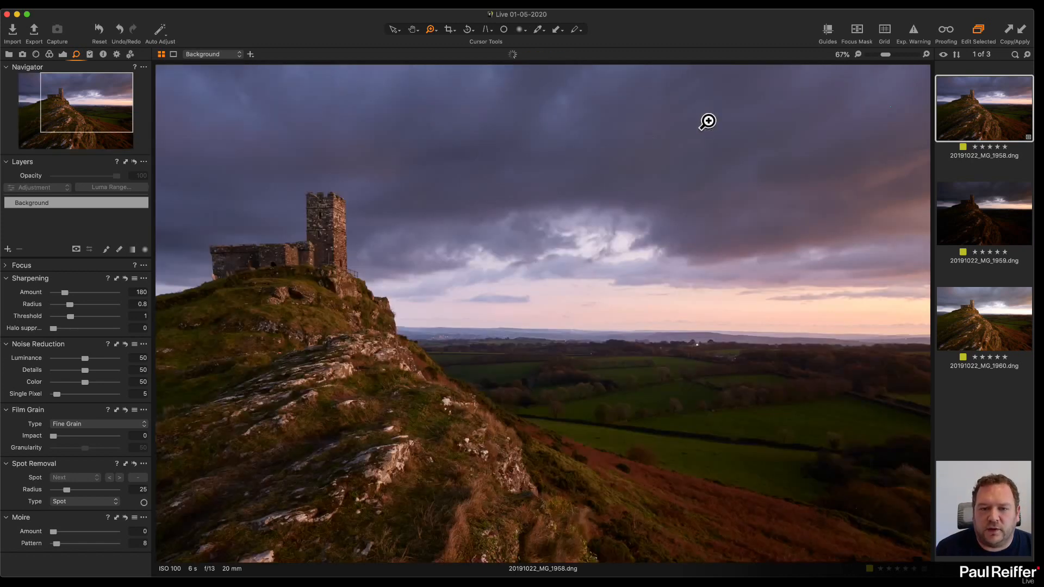
{"action": "left_click", "coordinate": [522, 178]}
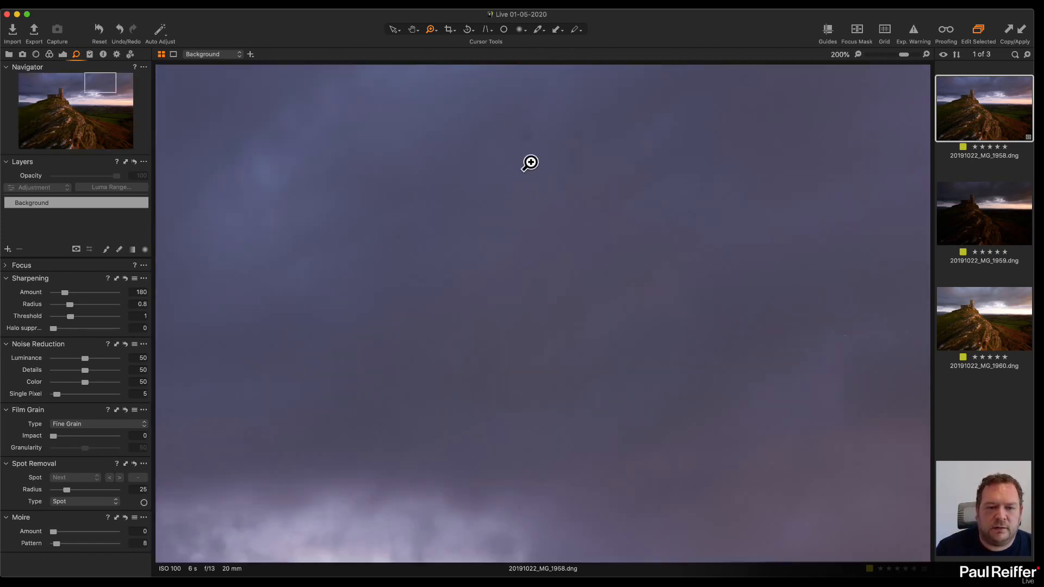
{"action": "left_click", "coordinate": [555, 288], "text": "alt"}
{"action": "left_click", "coordinate": [603, 282], "text": "alt"}
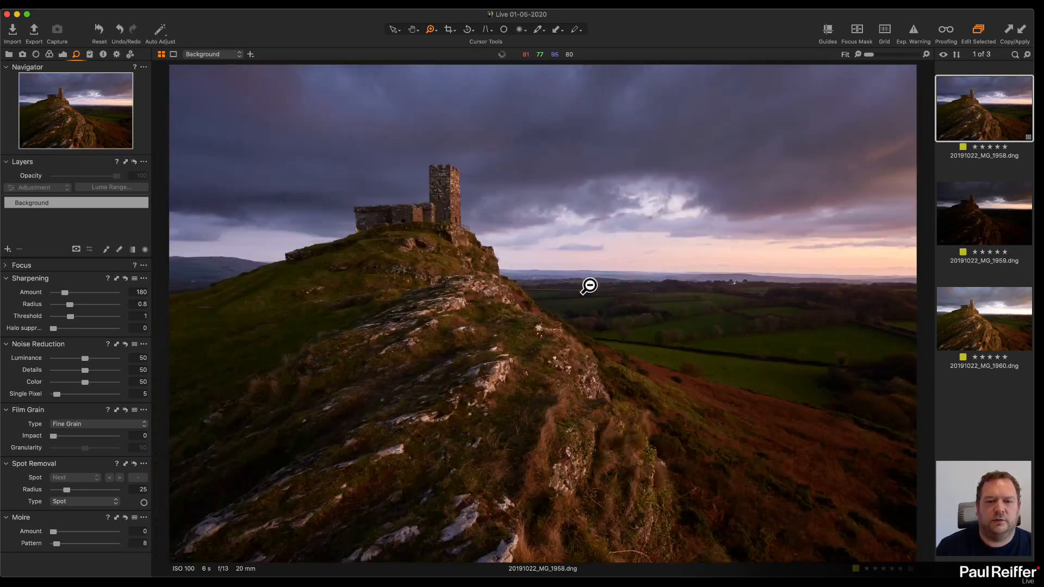
{"action": "left_click", "coordinate": [701, 120]}
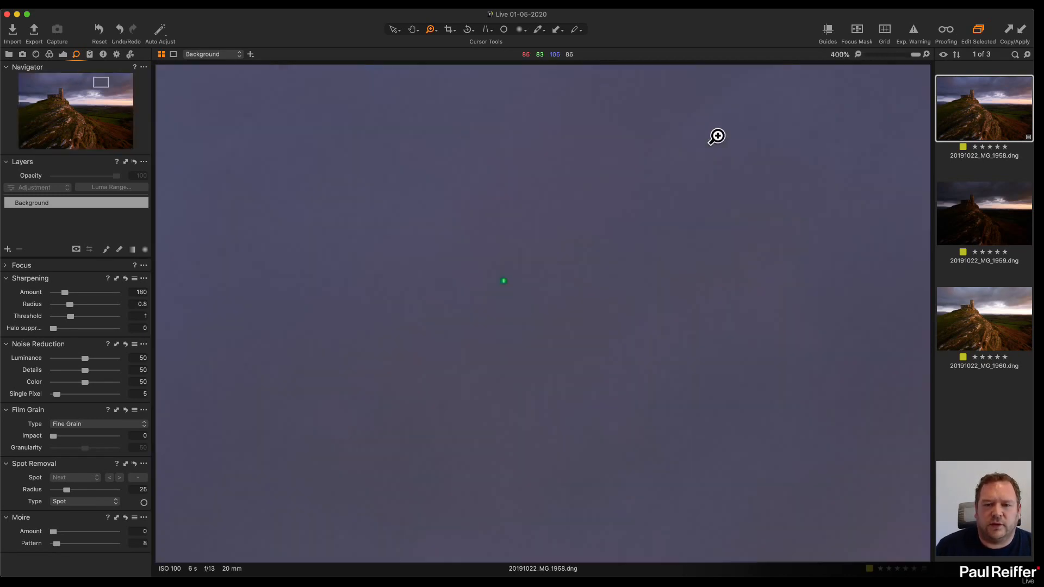
{"action": "left_click", "coordinate": [542, 312], "text": "alt"}
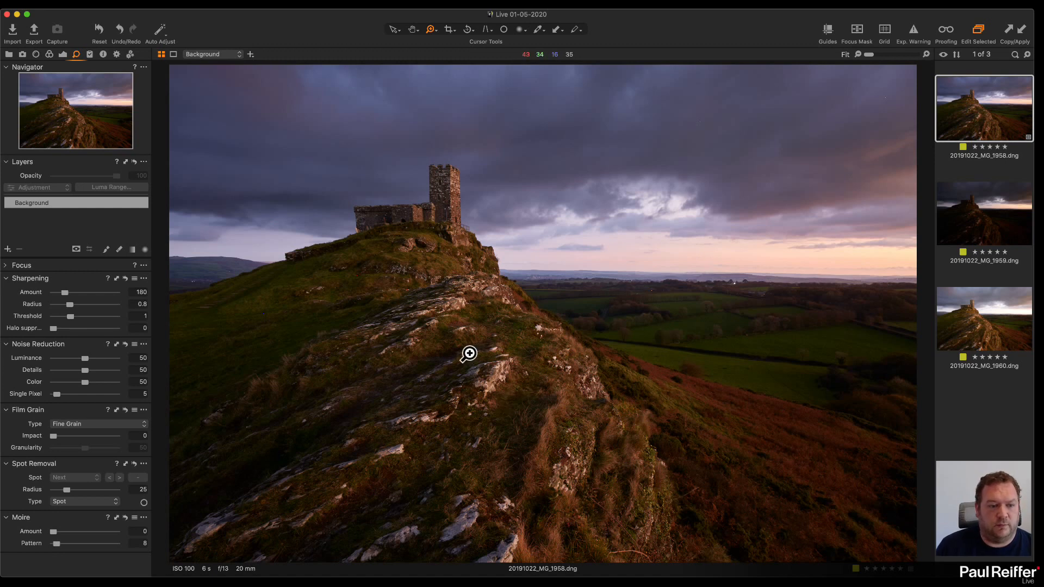
Set the High Dynamic Range White to -100 to recover the brightest parts of the sky.
{"action": "left_click", "coordinate": [64, 54]}
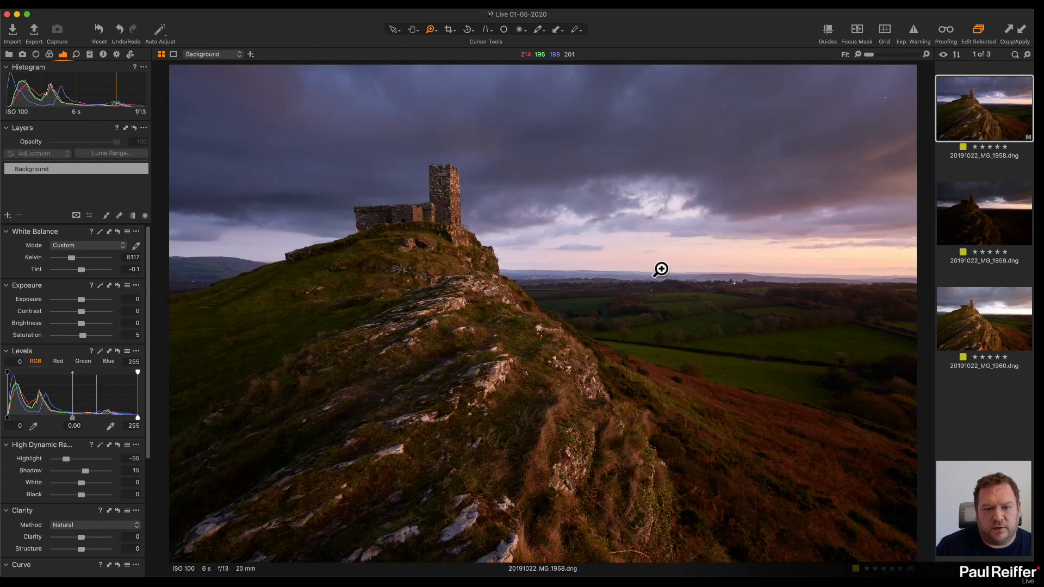
{"action": "mouse_move", "coordinate": [79, 483]}
{"action": "left_mouse_down"}
{"action": "mouse_move", "coordinate": [60, 483]}
{"action": "mouse_move", "coordinate": [89, 484]}
{"action": "mouse_move", "coordinate": [73, 483]}
{"action": "left_mouse_up"}
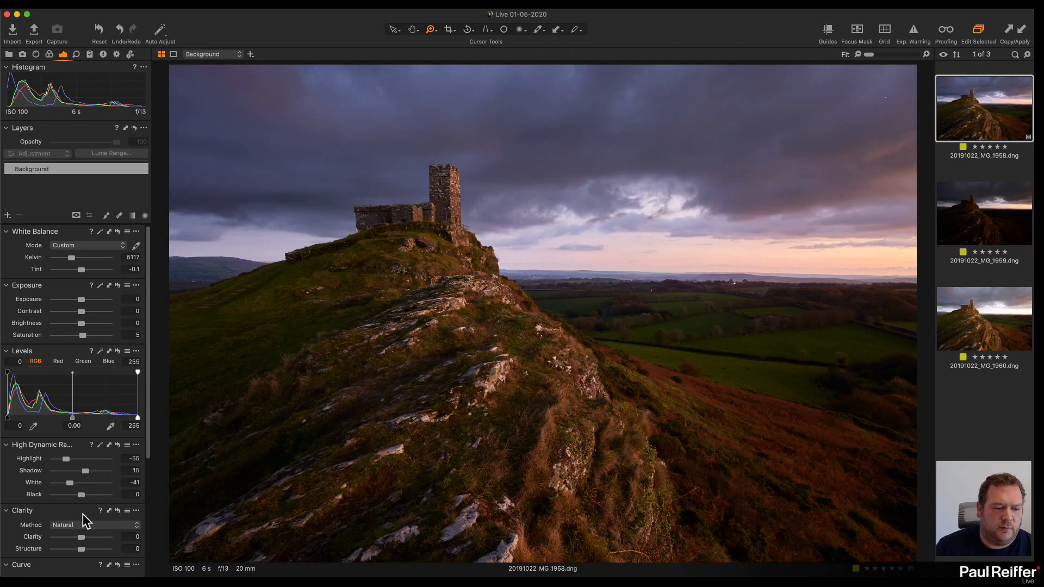
{"action": "left_click_drag", "start_coordinate": [69, 482], "coordinate": [34, 484]}
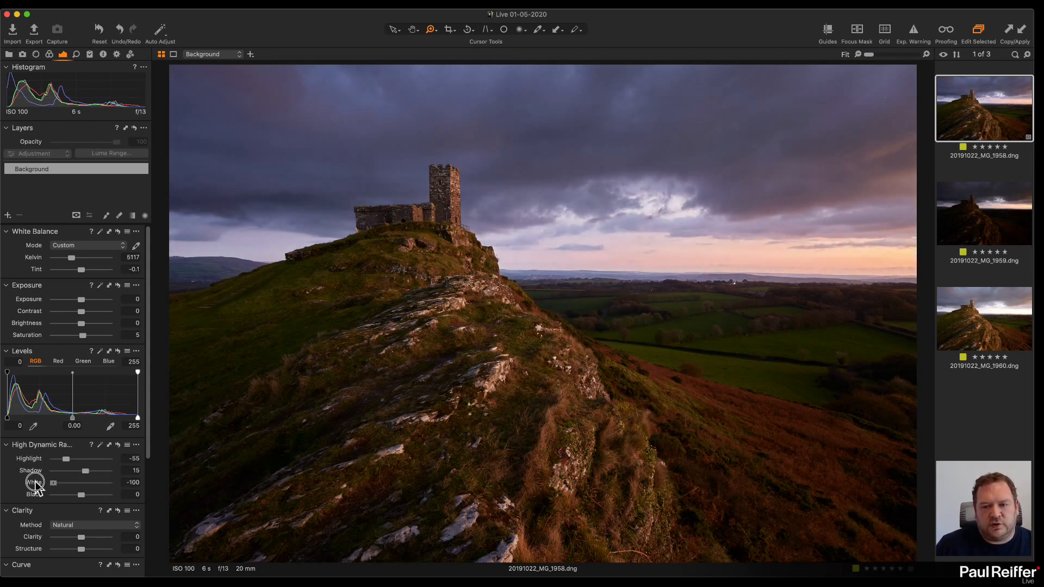
Compare the photo with and without its High Dynamic Range adjustments and against the other bracketed exposures.
{"action": "left_click", "coordinate": [118, 446]}
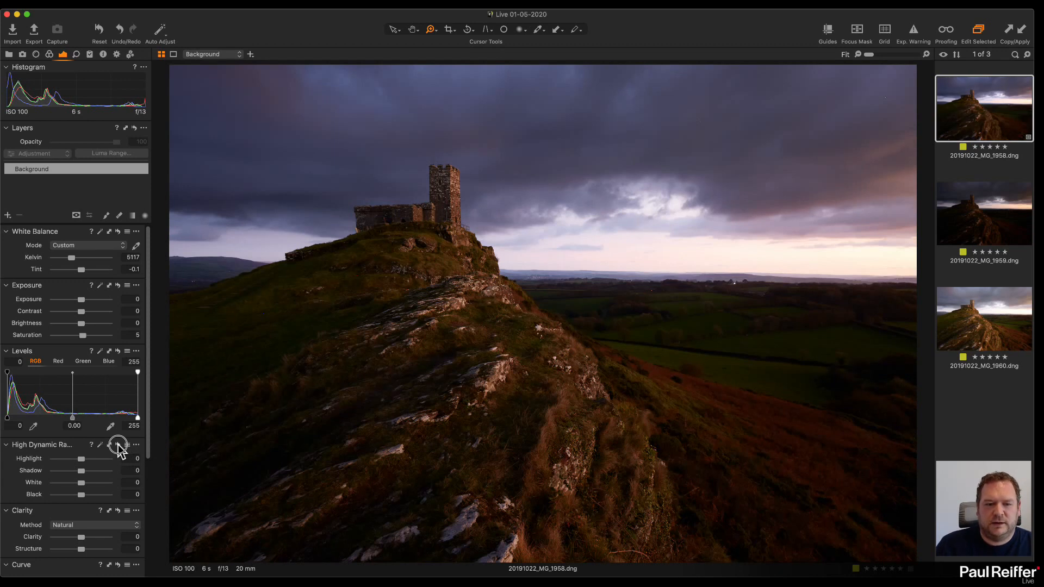
{"action": "left_click", "coordinate": [118, 446]}
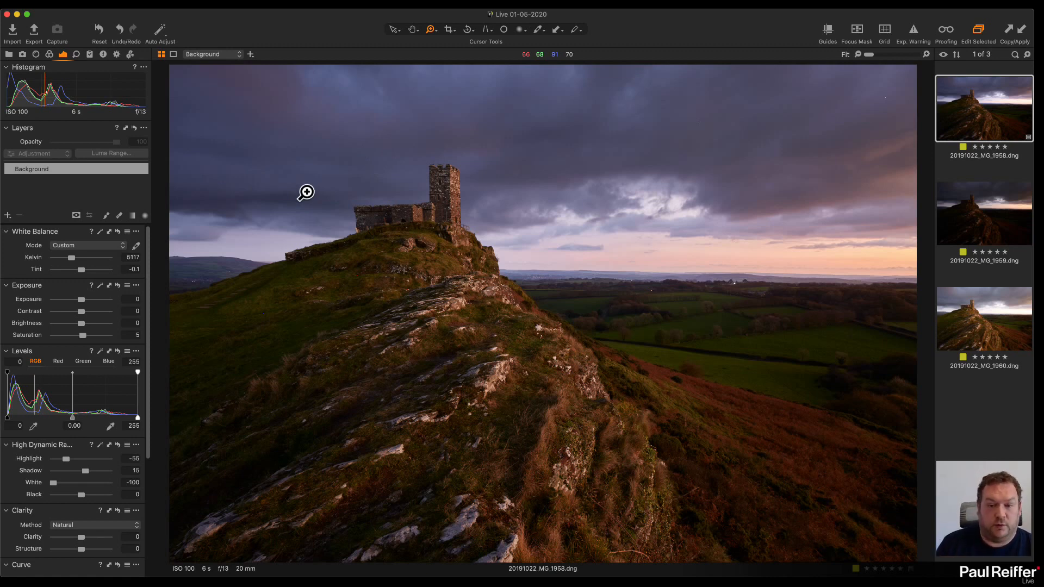
{"action": "left_click", "coordinate": [1013, 329]}
{"action": "left_click", "coordinate": [991, 227]}
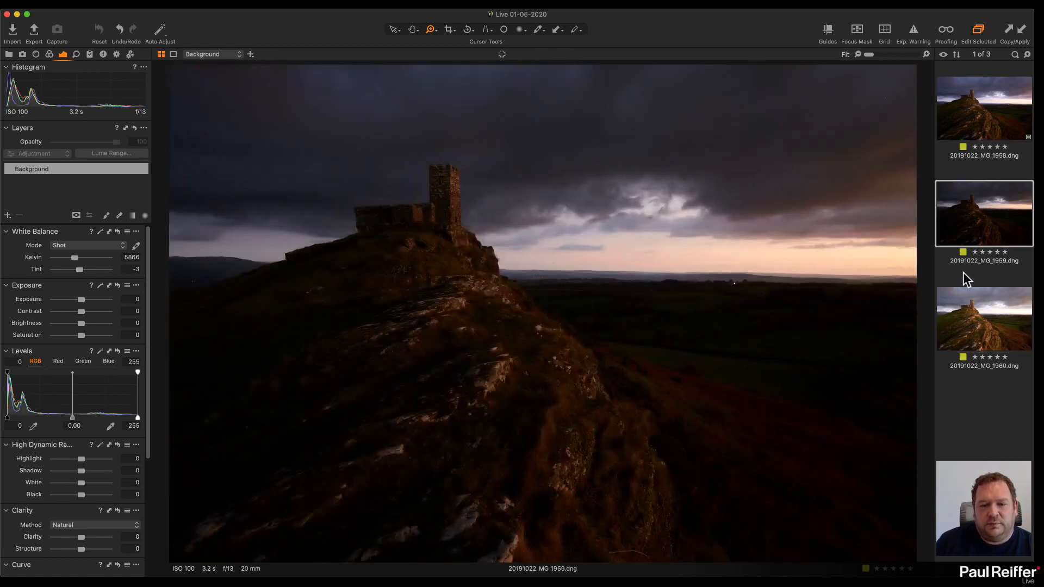
{"action": "left_click", "coordinate": [973, 97]}
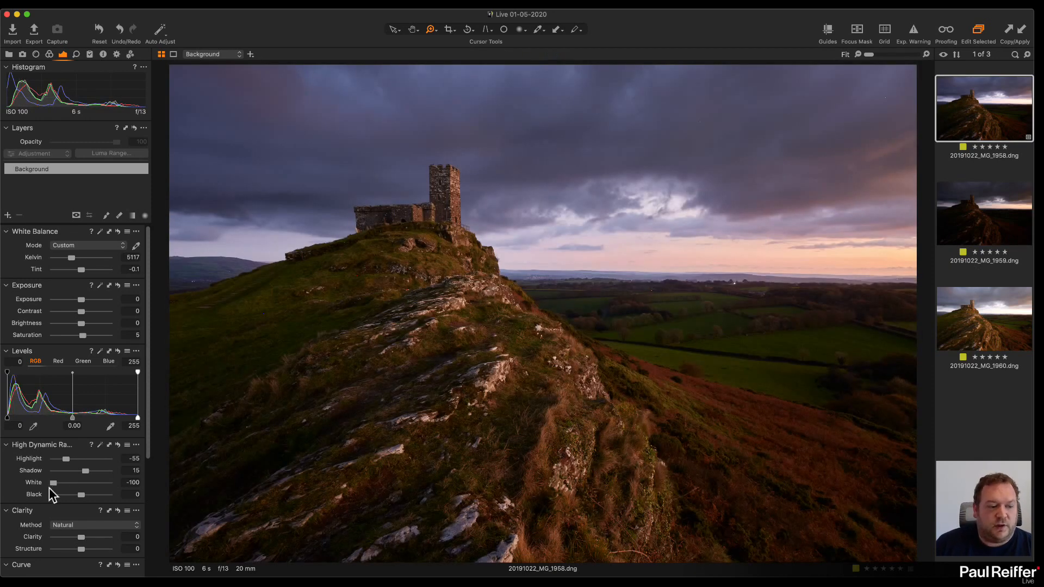
Try extreme High Dynamic Range settings of Highlight -100, Shadow 100 and Black 100, and undo them.
{"action": "left_click_drag", "start_coordinate": [53, 483], "coordinate": [17, 483]}
{"action": "left_click_drag", "start_coordinate": [84, 470], "coordinate": [129, 495]}
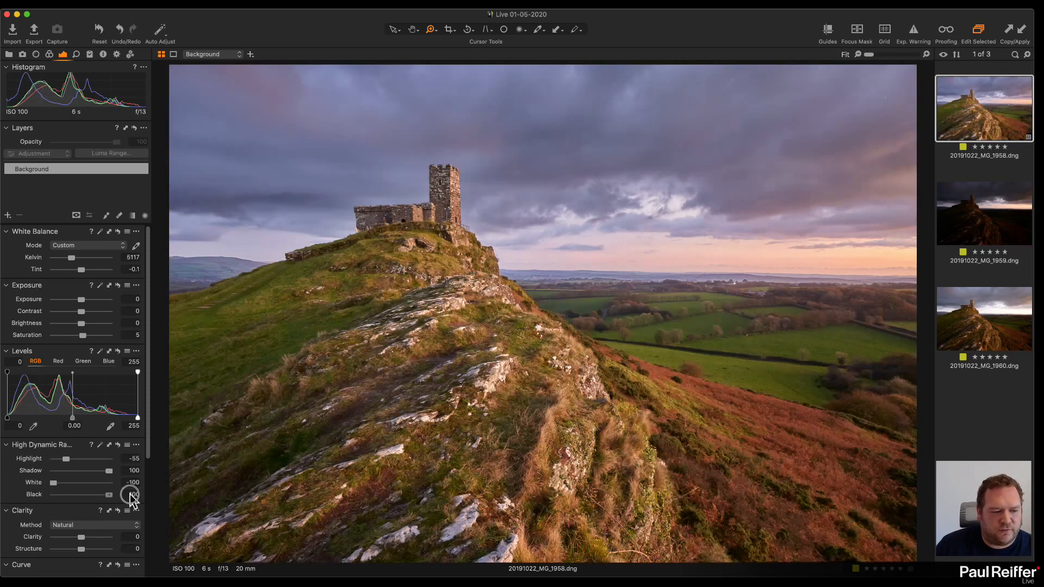
{"action": "left_click_drag", "start_coordinate": [66, 459], "coordinate": [25, 459]}
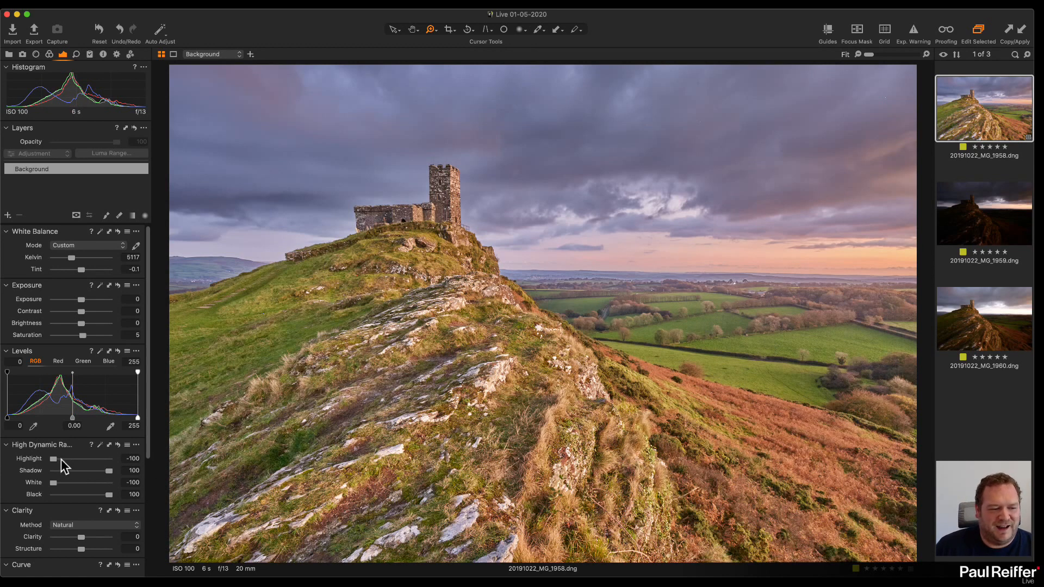
{"action": "key", "text": "super+z"}
{"action": "key", "text": "super+z"}
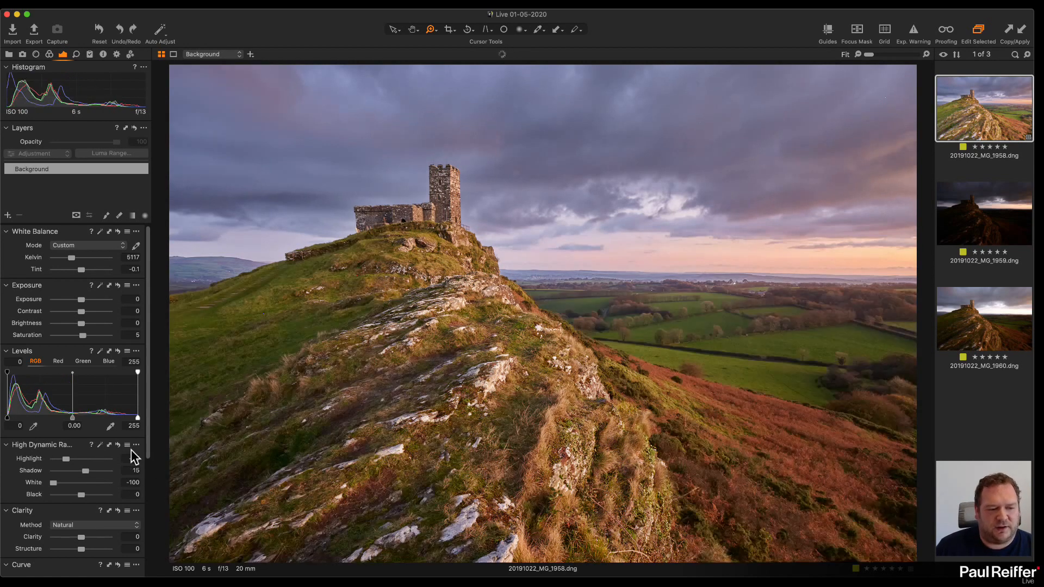
{"action": "key", "text": "super+z"}
Set the High Dynamic Range White to -25 and the Clarity to 33 with the Natural method.
{"action": "left_click_drag", "start_coordinate": [54, 483], "coordinate": [74, 483]}
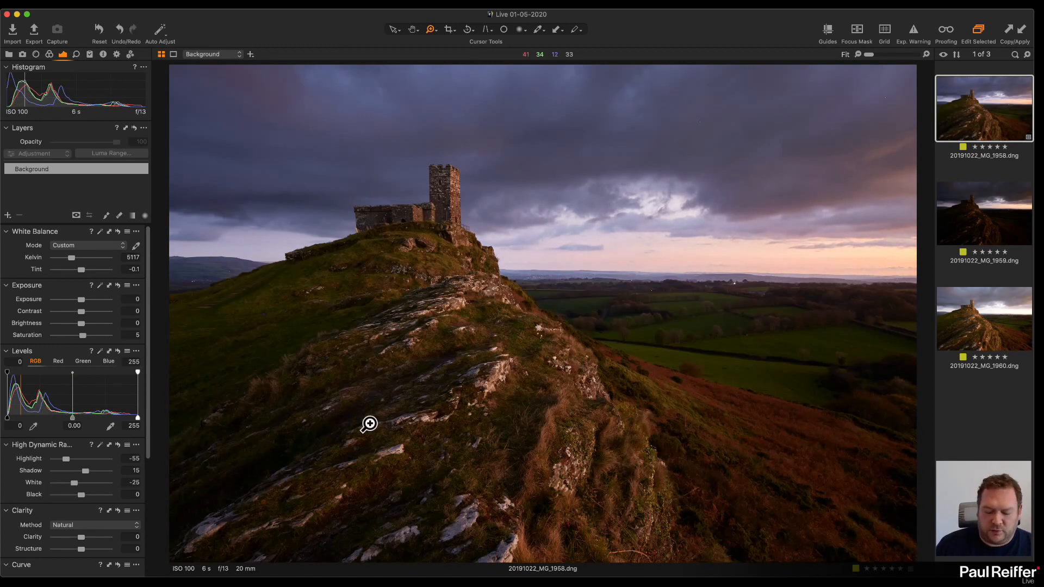
{"action": "scroll", "coordinate": [72, 496], "scroll_direction": "down", "scroll_amount": 1}
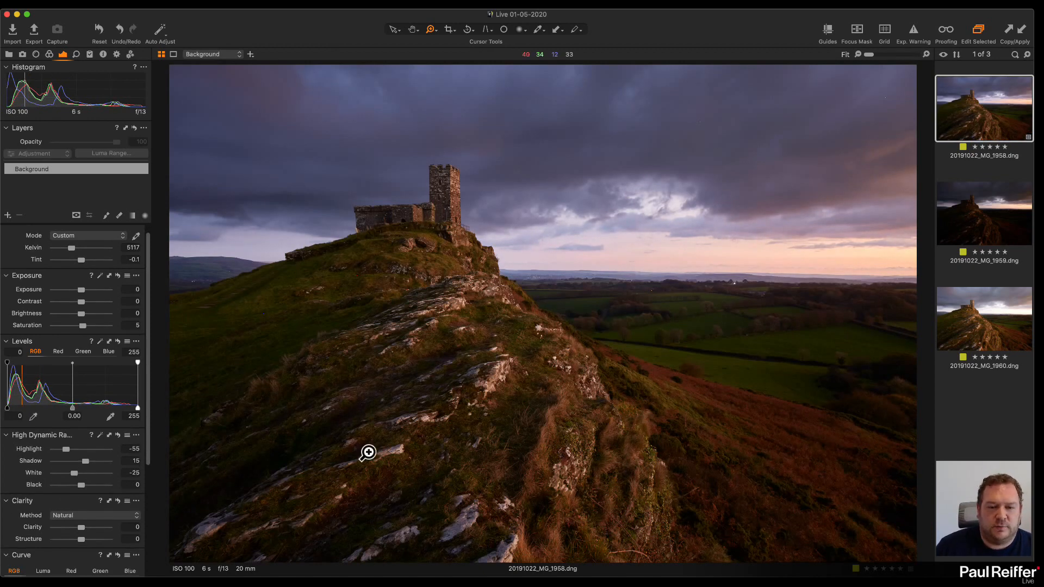
{"action": "mouse_move", "coordinate": [82, 527]}
{"action": "left_mouse_down"}
{"action": "mouse_move", "coordinate": [99, 528]}
{"action": "mouse_move", "coordinate": [64, 527]}
{"action": "mouse_move", "coordinate": [104, 527]}
{"action": "mouse_move", "coordinate": [13, 528]}
{"action": "mouse_move", "coordinate": [191, 528]}
{"action": "mouse_move", "coordinate": [93, 531]}
{"action": "left_mouse_up"}
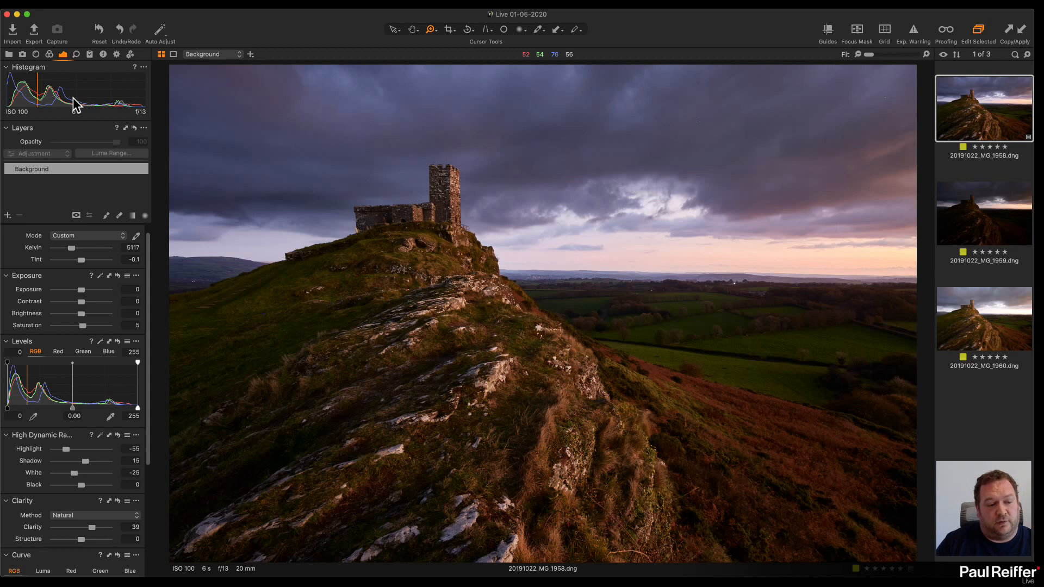
{"action": "mouse_move", "coordinate": [89, 530]}
{"action": "left_mouse_down"}
{"action": "mouse_move", "coordinate": [77, 530]}
{"action": "mouse_move", "coordinate": [89, 531]}
{"action": "left_mouse_up"}
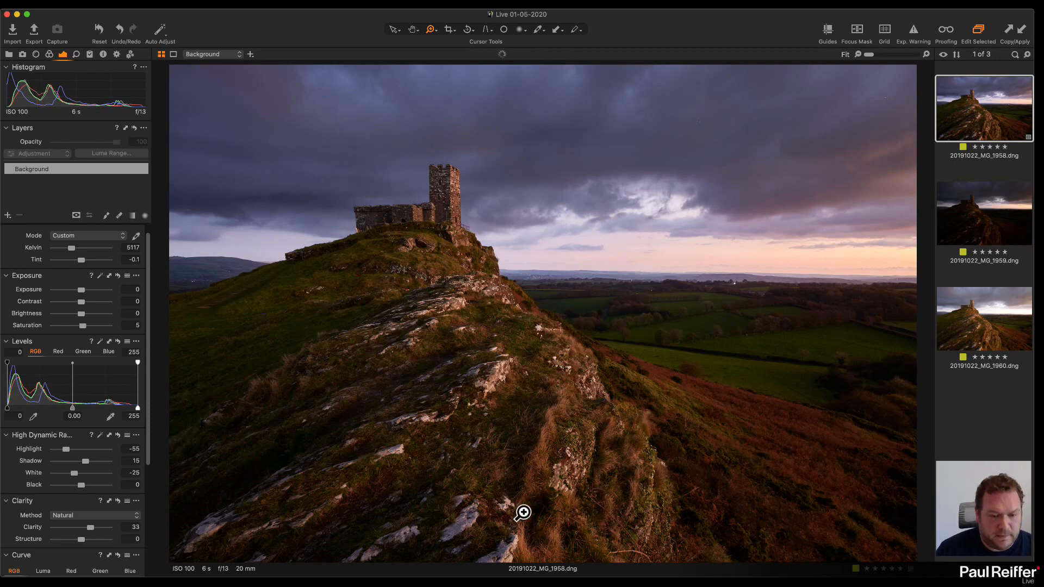
Inspect the foreground rocks and grass at high magnification, compare them without clarity, and reduce the Clarity to 20.
{"action": "left_click", "coordinate": [484, 350]}
{"action": "left_click_drag", "start_coordinate": [727, 238], "coordinate": [390, 390]}
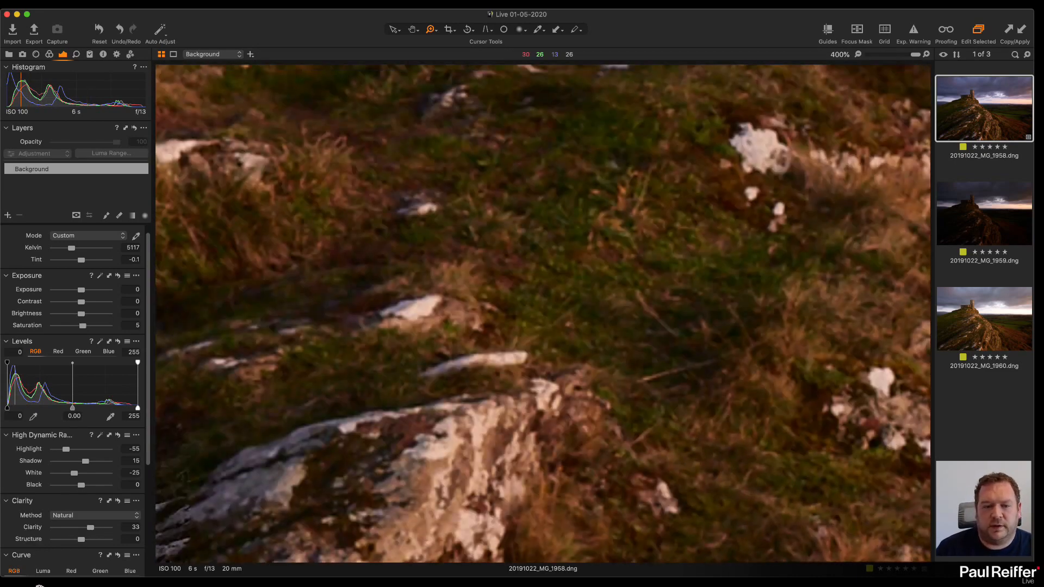
{"action": "left_click", "coordinate": [474, 344], "text": "alt"}
{"action": "left_click", "coordinate": [476, 344], "text": "alt"}
{"action": "left_click_drag", "start_coordinate": [453, 315], "coordinate": [406, 468]}
{"action": "left_click_drag", "start_coordinate": [505, 475], "coordinate": [478, 301]}
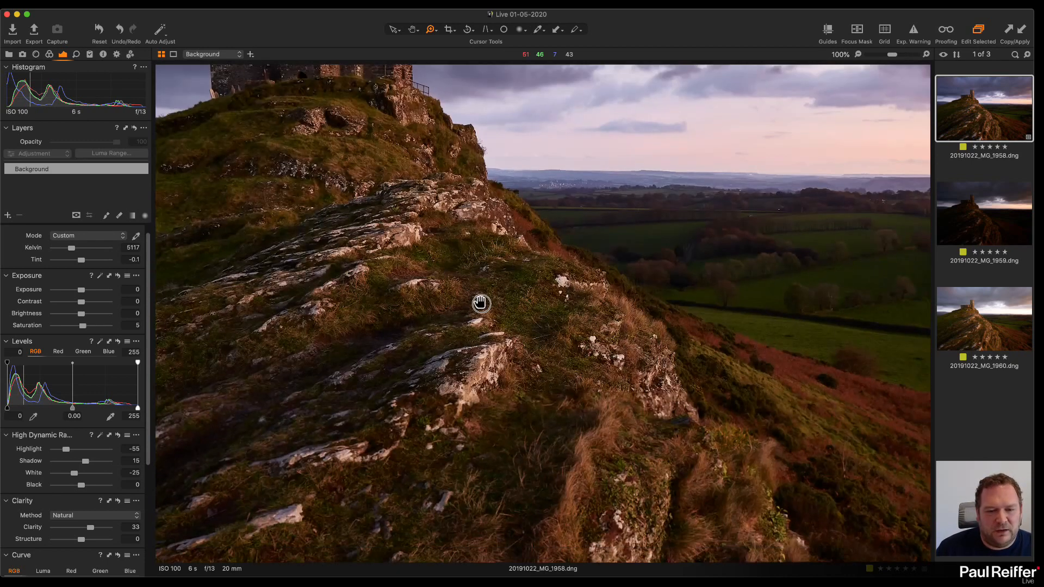
{"action": "left_click", "coordinate": [118, 500]}
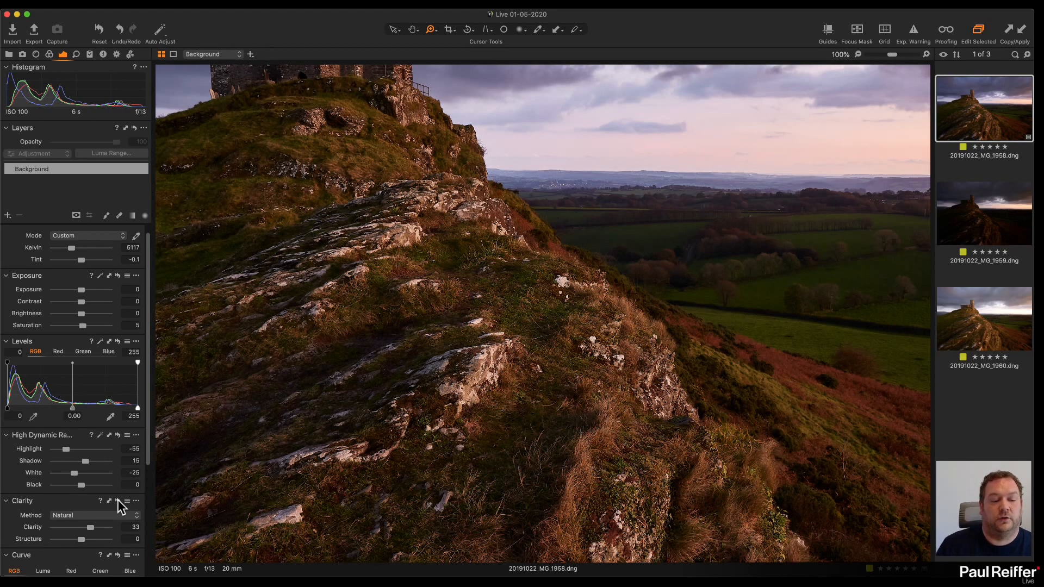
{"action": "left_click_drag", "start_coordinate": [88, 532], "coordinate": [85, 533]}
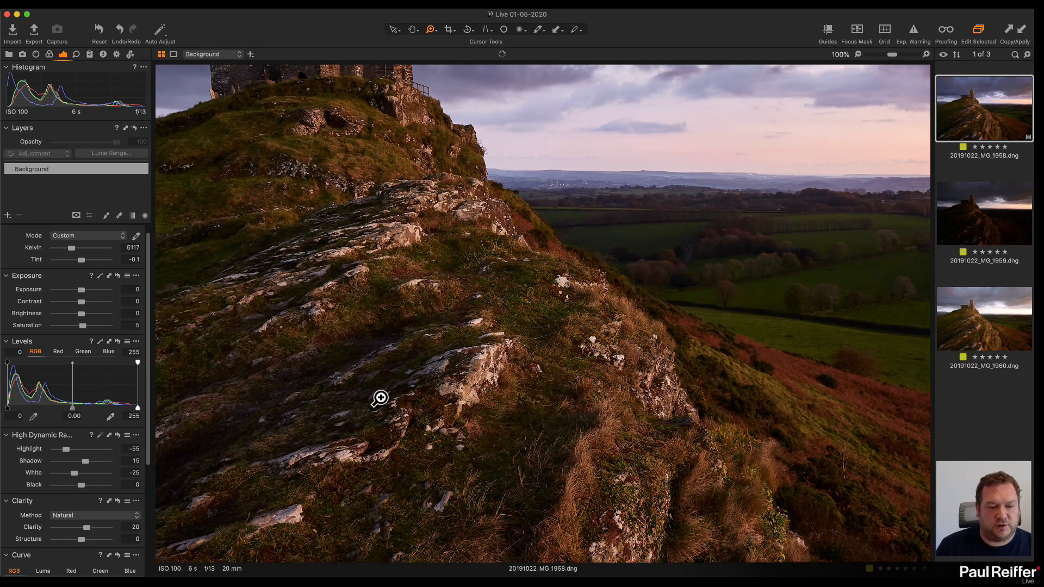
{"action": "left_click", "coordinate": [543, 384]}
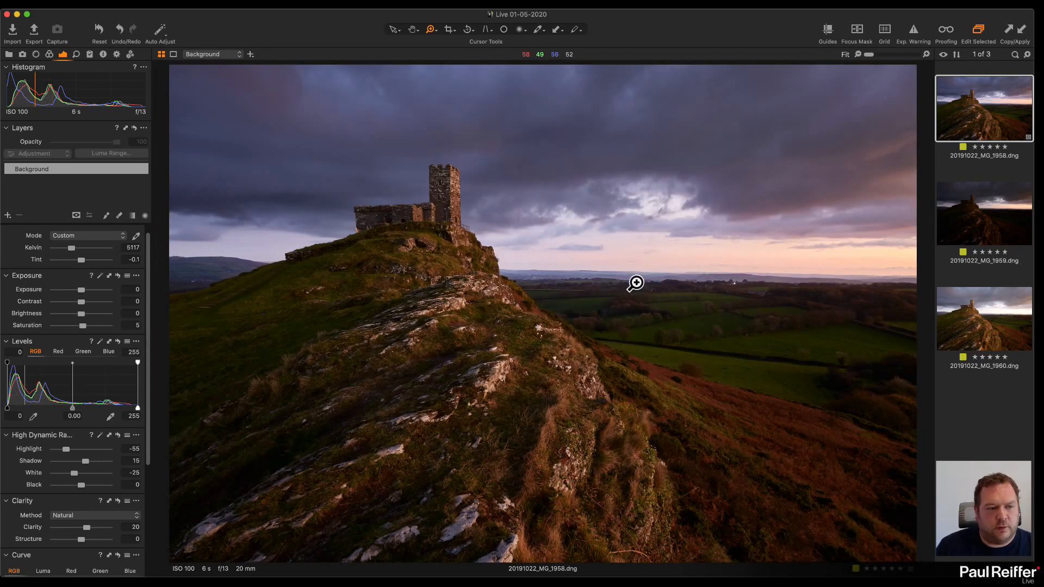
Add a new layer with a slightly tilted linear gradient mask covering the sky and fading out around the horizon, and check the mask.
{"action": "left_click", "coordinate": [8, 215]}
{"action": "left_click", "coordinate": [132, 217]}
{"action": "left_click_drag", "start_coordinate": [539, 169], "coordinate": [526, 297]}
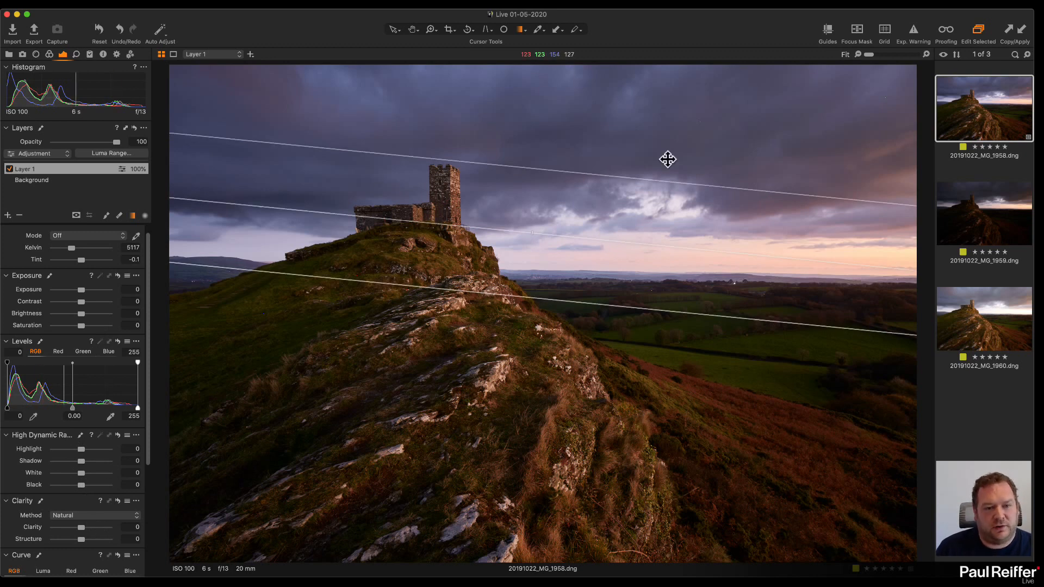
{"action": "key", "text": "m"}
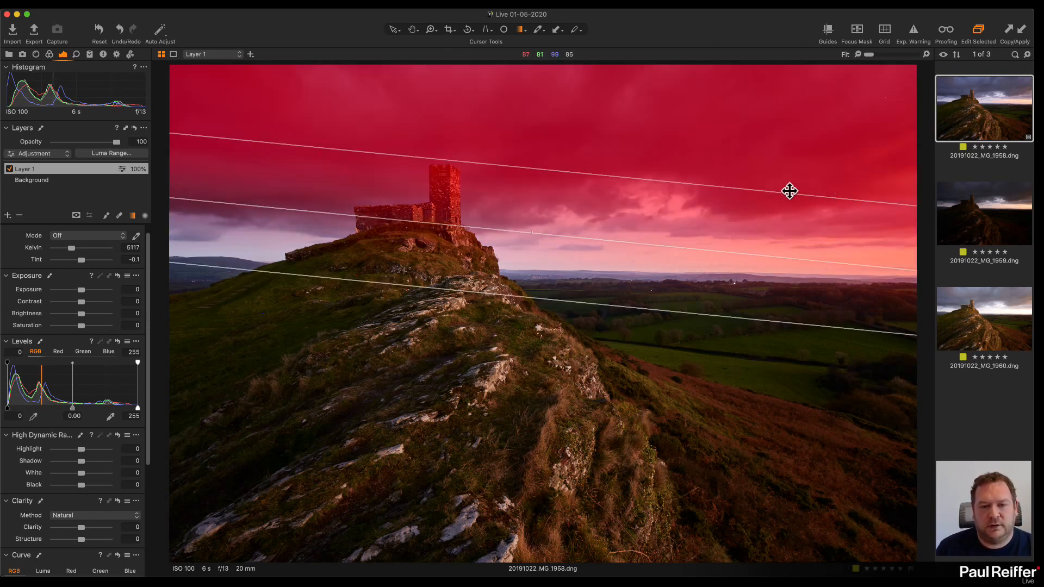
{"action": "key", "text": "m"}
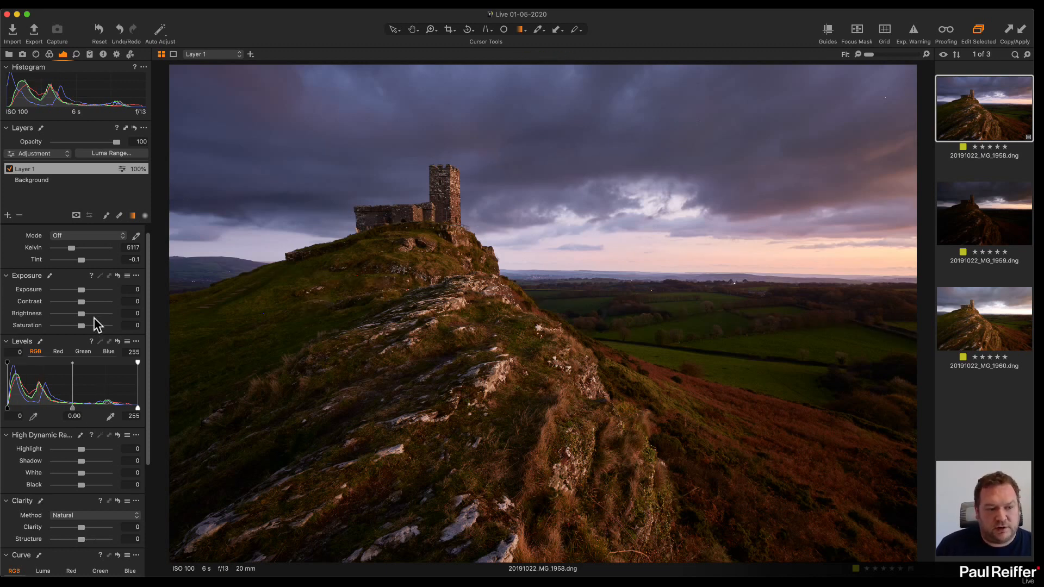
Set the gradient layer's Exposure to -0.13 and Clarity to 78, and compare the image with the layer off and on.
{"action": "left_click_drag", "start_coordinate": [80, 292], "coordinate": [77, 291]}
{"action": "left_click_drag", "start_coordinate": [83, 527], "coordinate": [104, 527]}
{"action": "left_click_drag", "start_coordinate": [80, 288], "coordinate": [82, 288]}
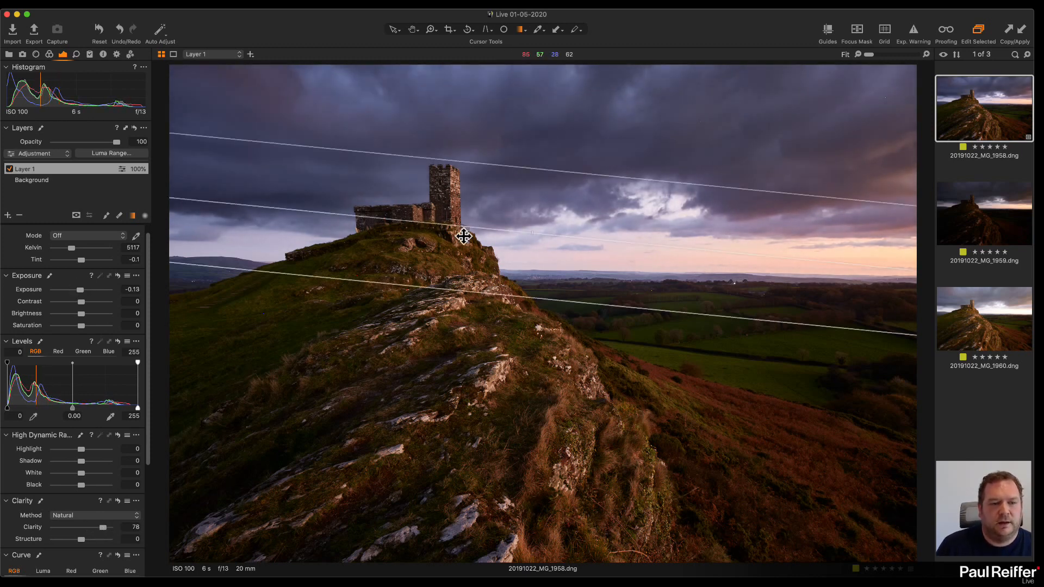
{"action": "left_click", "coordinate": [9, 169]}
{"action": "left_click", "coordinate": [10, 169]}
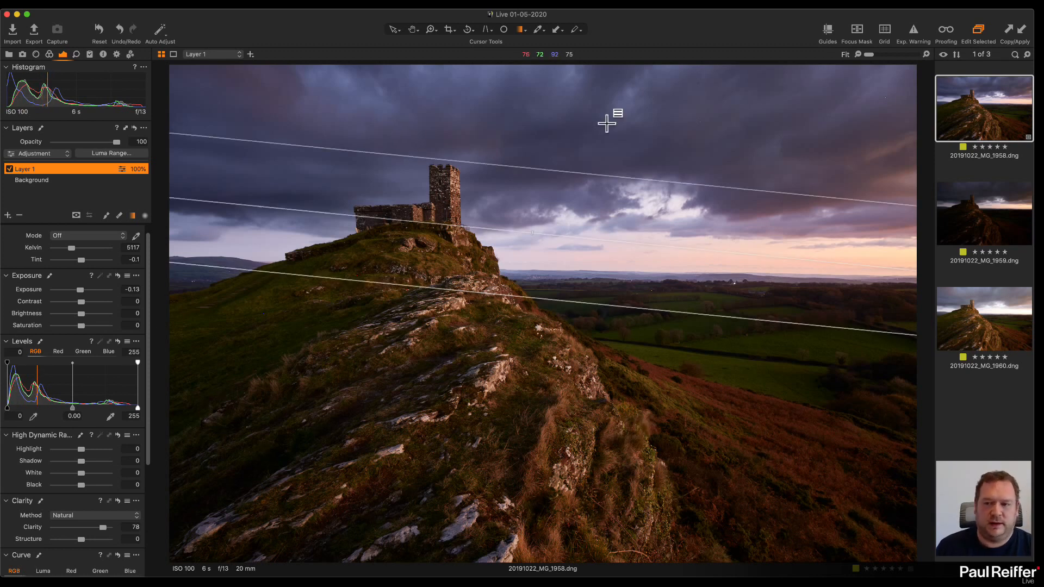
Rename the gradient layer as Sky.
{"action": "double_click", "coordinate": [24, 169]}
{"action": "type", "text": "Sky"}
{"action": "key", "text": "Return"}
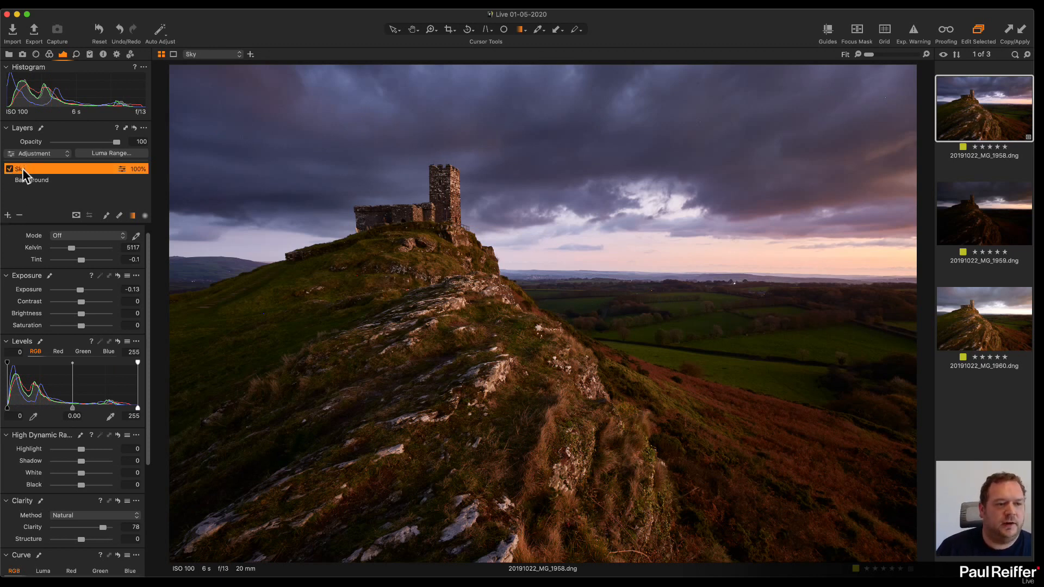
Add another adjustment layer named Bottom Burn above the Sky layer, and remove the surplus layer.
{"action": "left_click", "coordinate": [7, 216]}
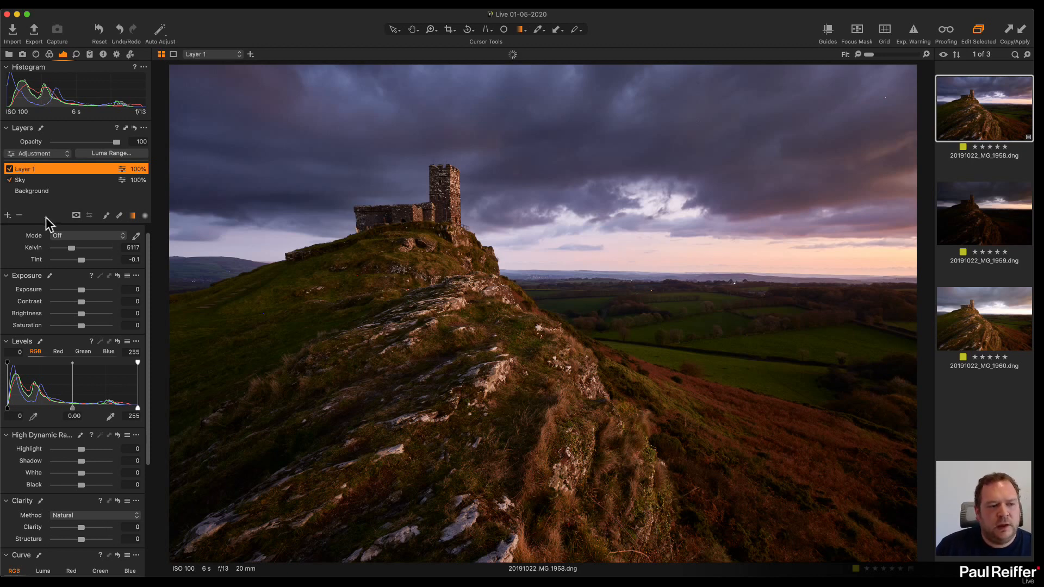
{"action": "double_click", "coordinate": [27, 169]}
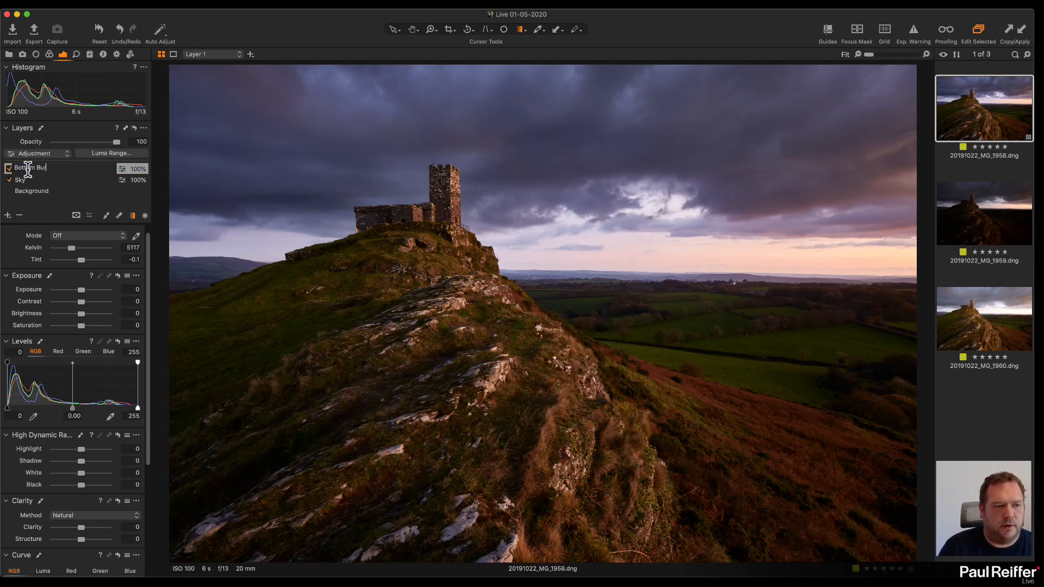
{"action": "key", "text": "Return"}
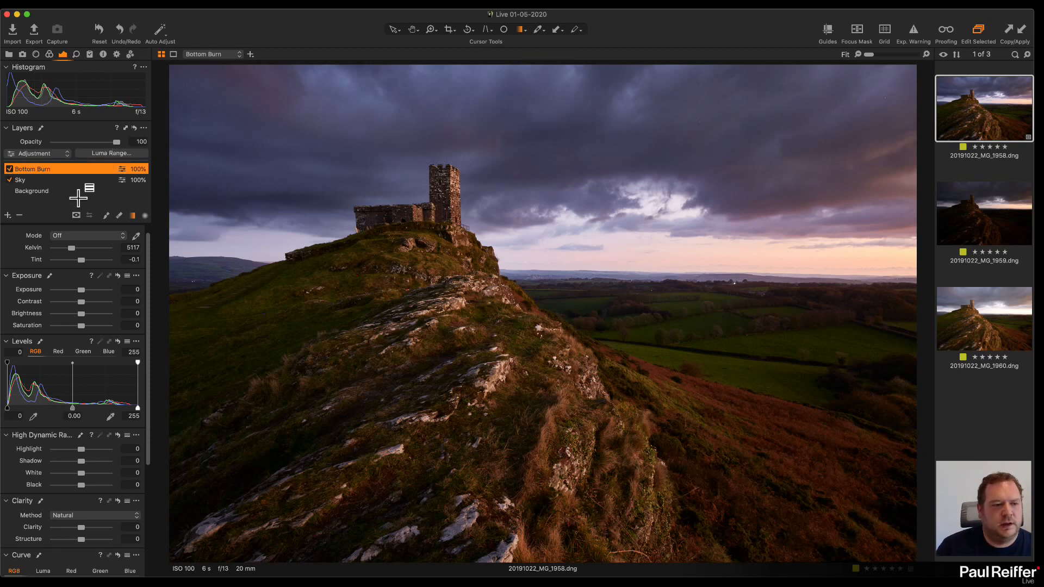
{"action": "left_click", "coordinate": [8, 215]}
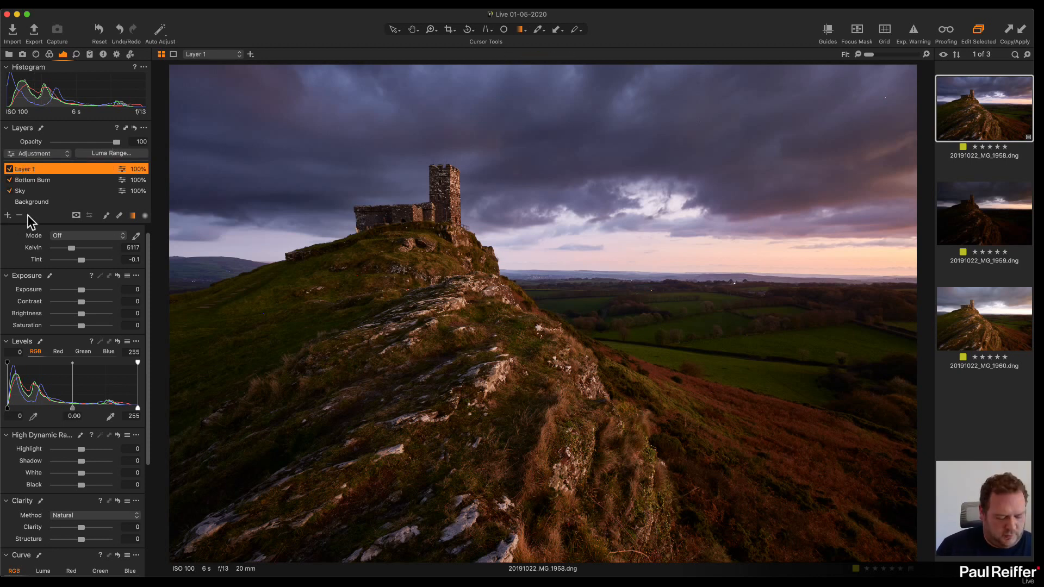
{"action": "left_click", "coordinate": [19, 215]}
Paint the Bottom Burn mask over the left slope and bottom foreground with an enlarged soft brush at reduced opacity, and check the mask.
{"action": "left_click", "coordinate": [107, 215]}
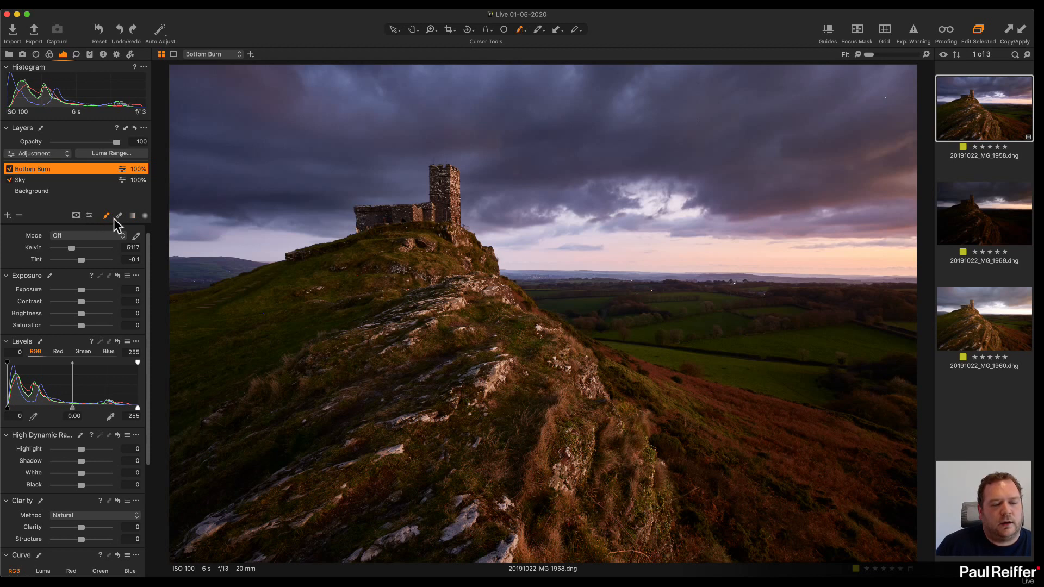
{"action": "right_click", "coordinate": [593, 234]}
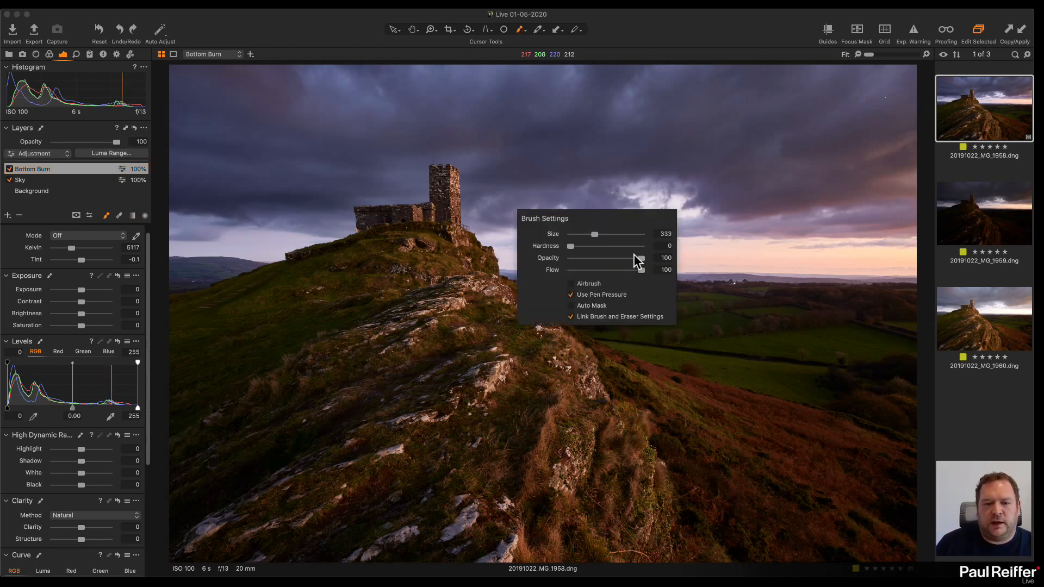
{"action": "left_click_drag", "start_coordinate": [630, 260], "coordinate": [585, 258]}
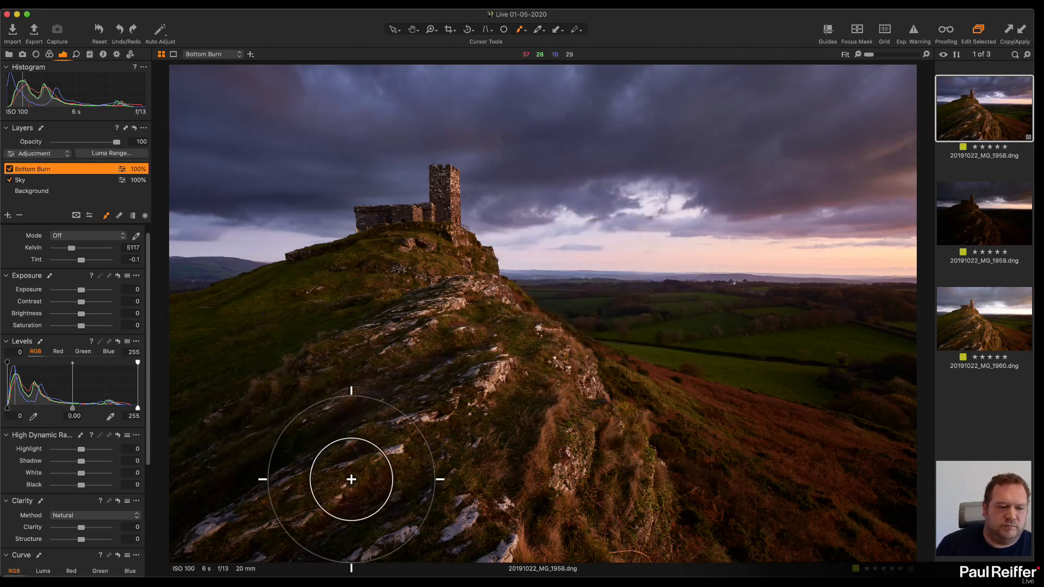
{"action": "key", "text": "]"}
{"action": "key", "text": "]"}
{"action": "key", "text": "]"}
{"action": "key", "text": "]"}
{"action": "key", "text": "]"}
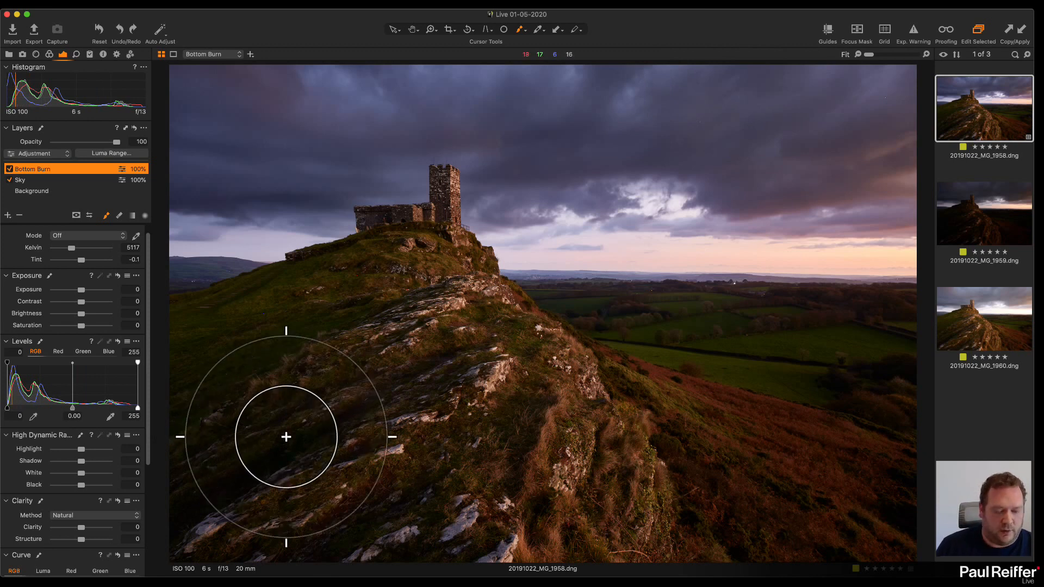
{"action": "mouse_move", "coordinate": [286, 437]}
{"action": "left_mouse_down"}
{"action": "mouse_move", "coordinate": [212, 423]}
{"action": "mouse_move", "coordinate": [190, 396]}
{"action": "mouse_move", "coordinate": [192, 313]}
{"action": "mouse_move", "coordinate": [214, 309]}
{"action": "mouse_move", "coordinate": [215, 396]}
{"action": "mouse_move", "coordinate": [239, 472]}
{"action": "mouse_move", "coordinate": [302, 491]}
{"action": "mouse_move", "coordinate": [292, 519]}
{"action": "mouse_move", "coordinate": [412, 549]}
{"action": "mouse_move", "coordinate": [326, 491]}
{"action": "mouse_move", "coordinate": [289, 418]}
{"action": "mouse_move", "coordinate": [221, 513]}
{"action": "mouse_move", "coordinate": [582, 558]}
{"action": "mouse_move", "coordinate": [684, 525]}
{"action": "mouse_move", "coordinate": [696, 483]}
{"action": "mouse_move", "coordinate": [876, 551]}
{"action": "mouse_move", "coordinate": [870, 494]}
{"action": "mouse_move", "coordinate": [928, 526]}
{"action": "mouse_move", "coordinate": [704, 544]}
{"action": "mouse_move", "coordinate": [891, 544]}
{"action": "mouse_move", "coordinate": [878, 500]}
{"action": "mouse_move", "coordinate": [941, 509]}
{"action": "mouse_move", "coordinate": [899, 544]}
{"action": "mouse_move", "coordinate": [941, 558]}
{"action": "mouse_move", "coordinate": [719, 541]}
{"action": "mouse_move", "coordinate": [702, 561]}
{"action": "mouse_move", "coordinate": [454, 537]}
{"action": "mouse_move", "coordinate": [216, 571]}
{"action": "mouse_move", "coordinate": [220, 494]}
{"action": "mouse_move", "coordinate": [186, 434]}
{"action": "mouse_move", "coordinate": [186, 372]}
{"action": "mouse_move", "coordinate": [245, 323]}
{"action": "mouse_move", "coordinate": [206, 386]}
{"action": "mouse_move", "coordinate": [234, 531]}
{"action": "mouse_move", "coordinate": [299, 507]}
{"action": "mouse_move", "coordinate": [276, 530]}
{"action": "mouse_move", "coordinate": [185, 569]}
{"action": "mouse_move", "coordinate": [190, 423]}
{"action": "mouse_move", "coordinate": [170, 406]}
{"action": "mouse_move", "coordinate": [174, 386]}
{"action": "mouse_move", "coordinate": [223, 549]}
{"action": "mouse_move", "coordinate": [293, 573]}
{"action": "mouse_move", "coordinate": [323, 556]}
{"action": "mouse_move", "coordinate": [697, 554]}
{"action": "mouse_move", "coordinate": [572, 547]}
{"action": "mouse_move", "coordinate": [625, 486]}
{"action": "mouse_move", "coordinate": [634, 572]}
{"action": "left_mouse_up"}
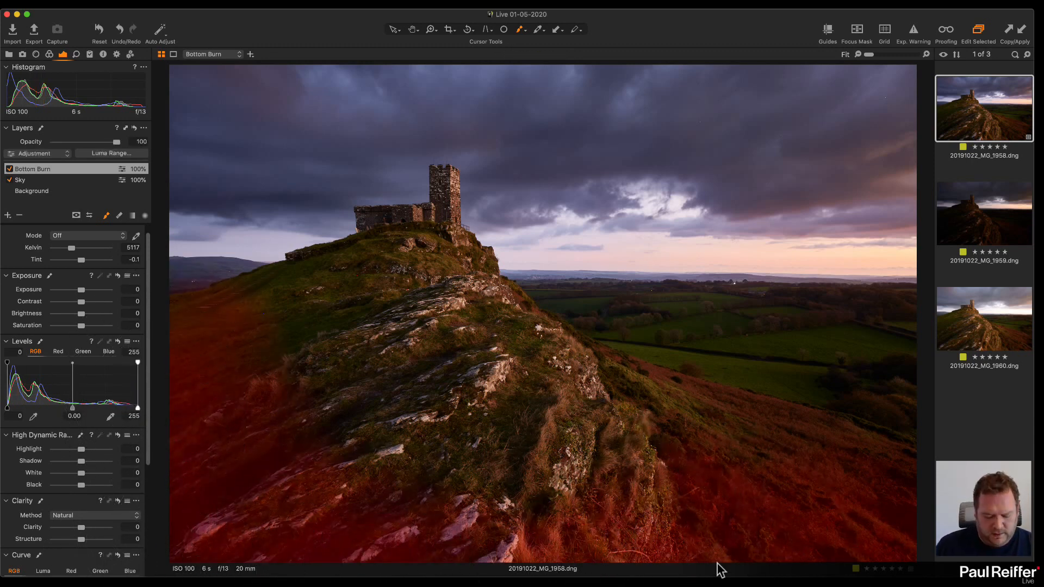
{"action": "key", "text": "alt+m"}
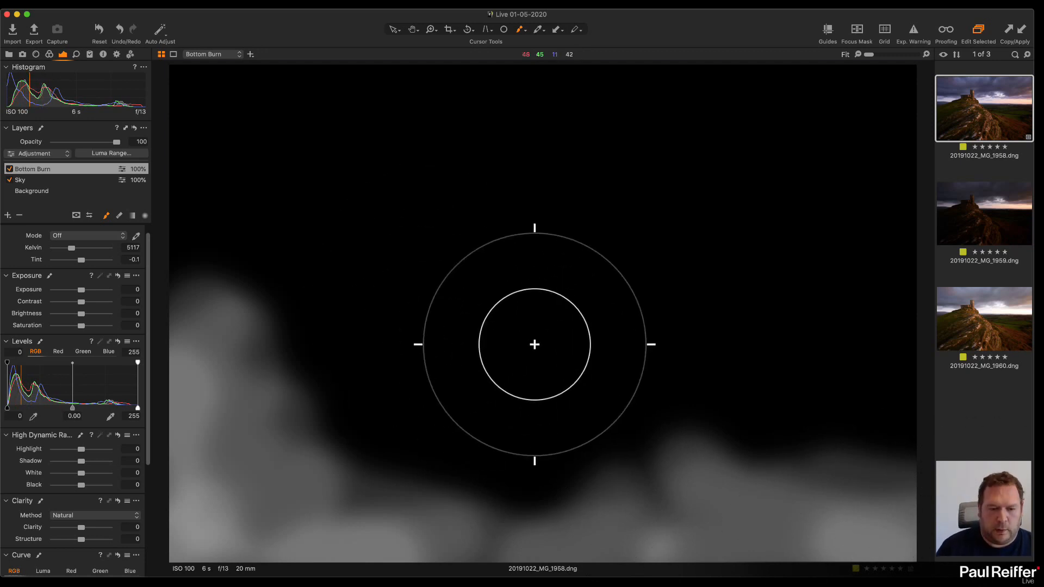
{"action": "key", "text": "m"}
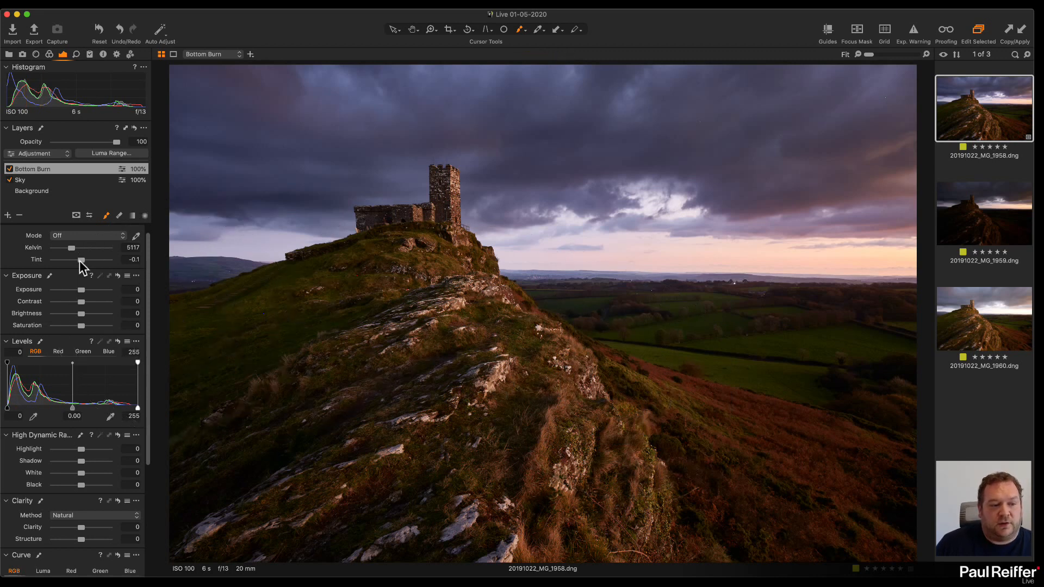
Set the Bottom Burn layer's Exposure to -0.5 and compare the image with the layer off and on.
{"action": "mouse_move", "coordinate": [82, 292]}
{"action": "left_mouse_down"}
{"action": "mouse_move", "coordinate": [71, 294]}
{"action": "mouse_move", "coordinate": [81, 296]}
{"action": "left_mouse_up"}
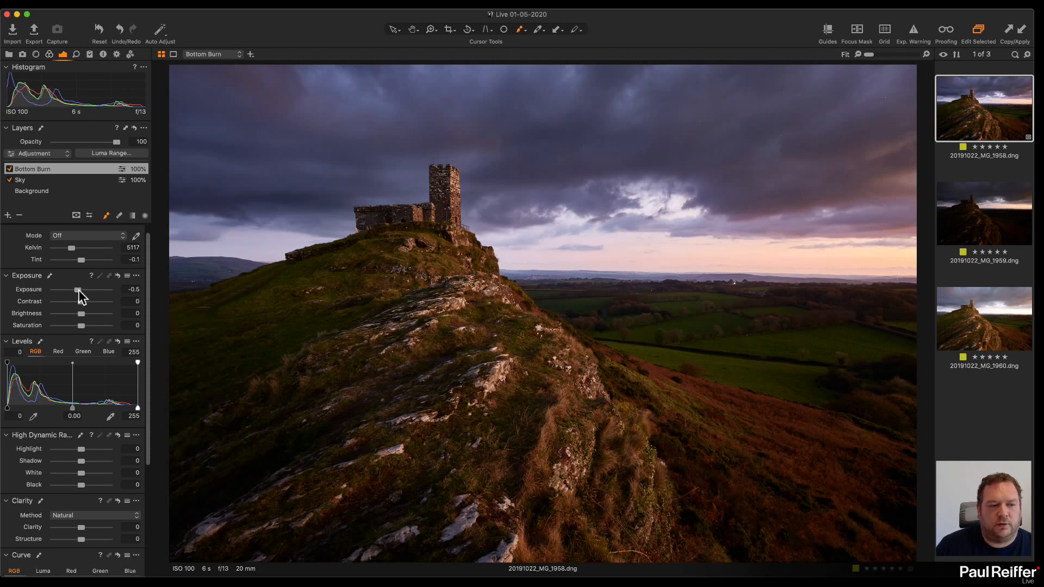
{"action": "left_click", "coordinate": [9, 169]}
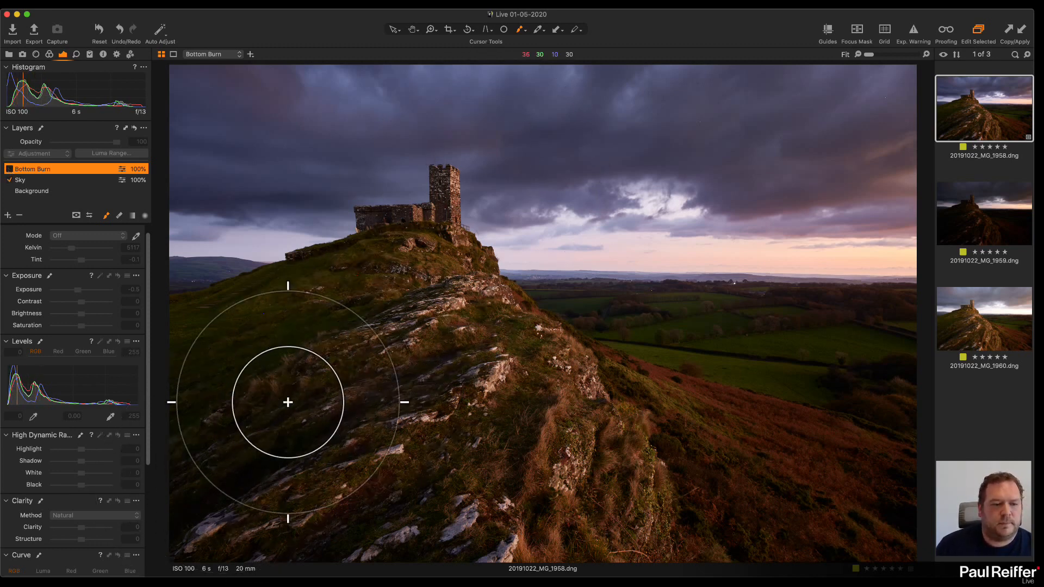
{"action": "left_click", "coordinate": [9, 169]}
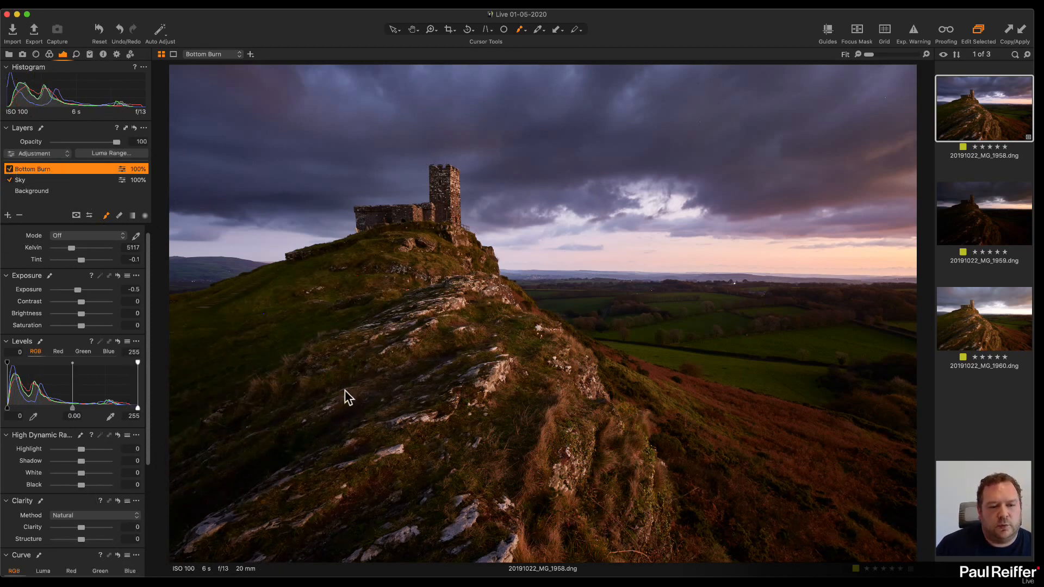
Paint further soft strokes on the Bottom Burn mask over the left slope and central foreground, and check the mask.
{"action": "left_click_drag", "start_coordinate": [268, 317], "coordinate": [164, 406]}
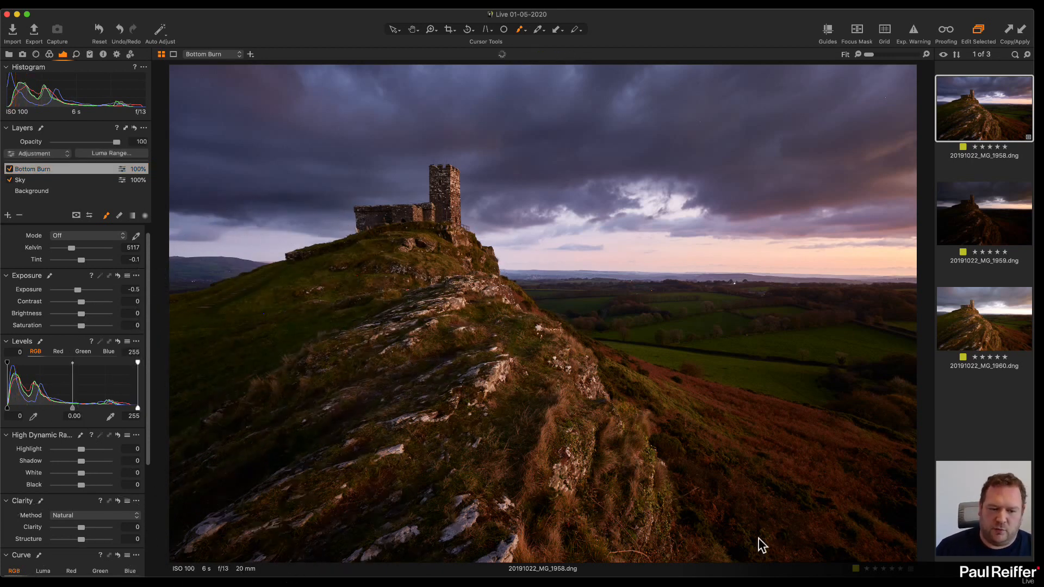
{"action": "left_click_drag", "start_coordinate": [537, 455], "coordinate": [502, 481]}
{"action": "mouse_move", "coordinate": [545, 392]}
{"action": "left_mouse_down"}
{"action": "mouse_move", "coordinate": [404, 554]}
{"action": "mouse_move", "coordinate": [444, 536]}
{"action": "mouse_move", "coordinate": [548, 388]}
{"action": "mouse_move", "coordinate": [408, 572]}
{"action": "left_mouse_up"}
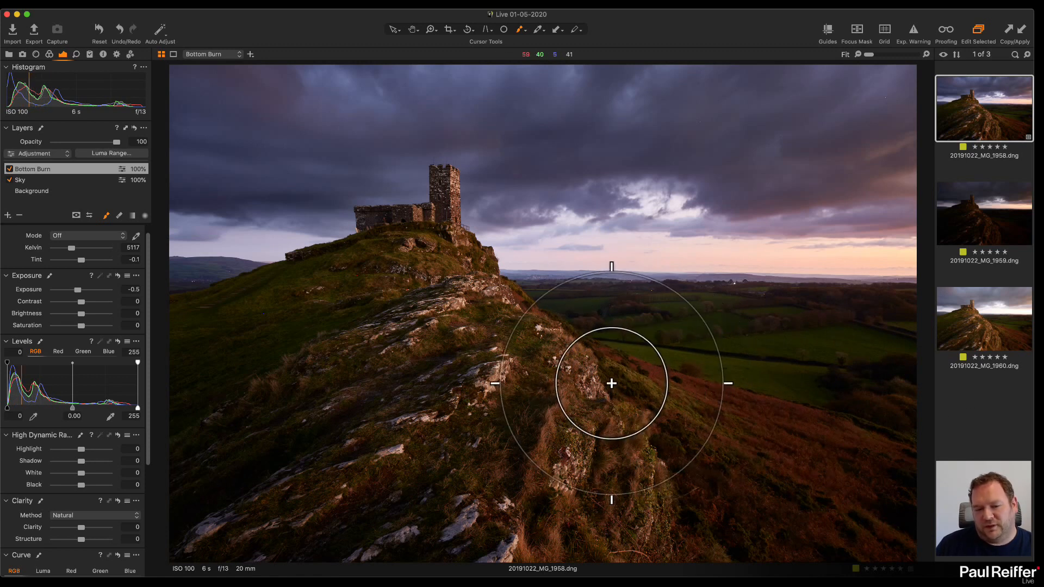
{"action": "key", "text": "m"}
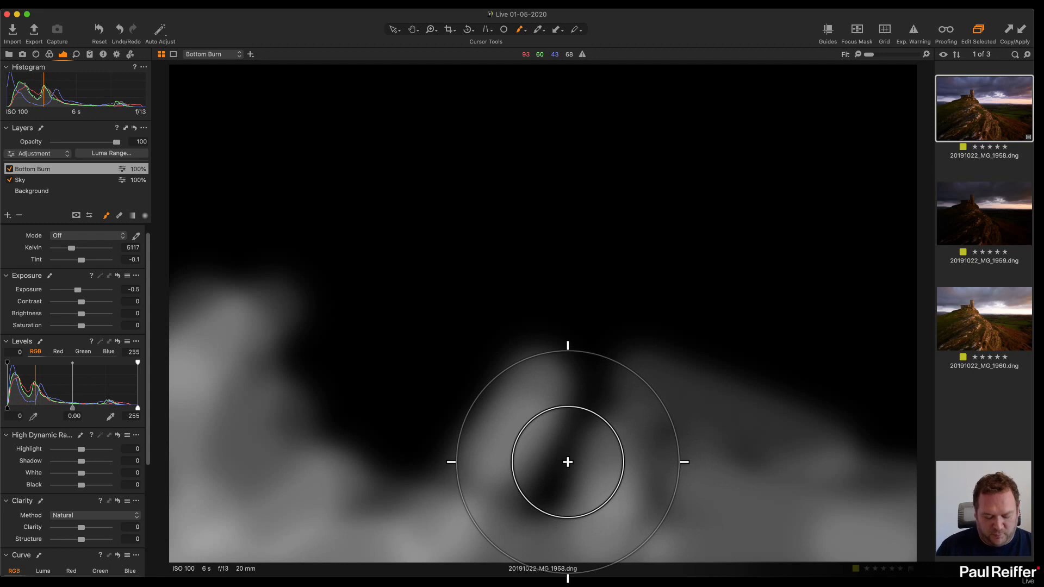
{"action": "key", "text": "m"}
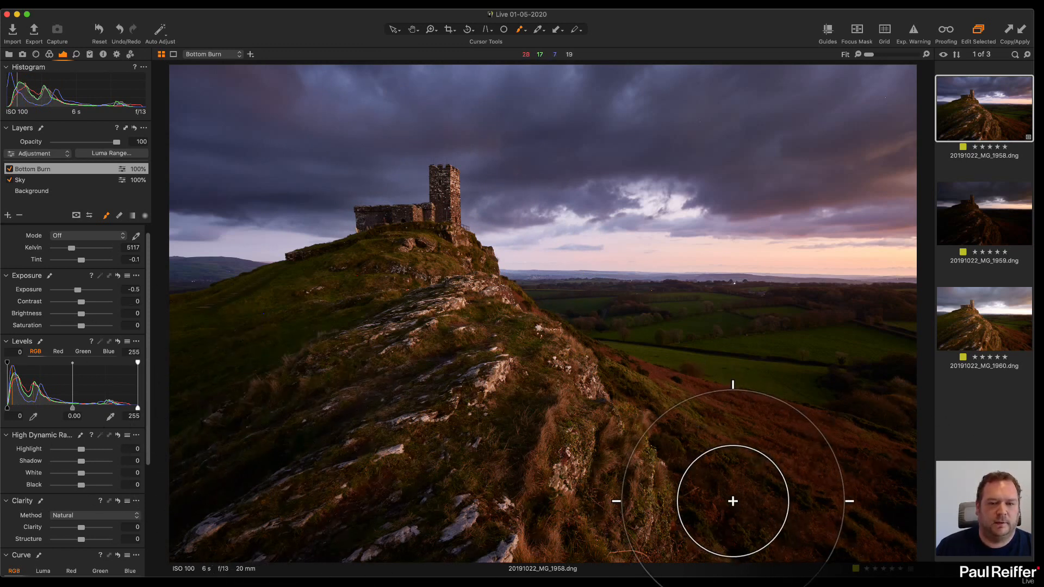
Create a new unedited variant of 20191022_MG_1958.dng and reselect the edited variant.
{"action": "right_click", "coordinate": [992, 107]}
{"action": "left_click", "coordinate": [969, 155]}
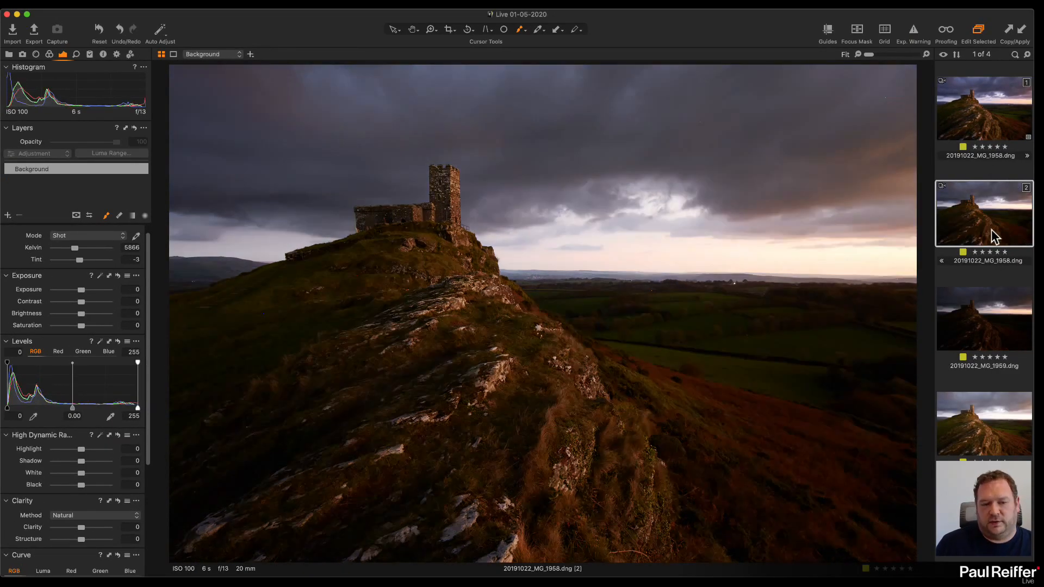
{"action": "left_click", "coordinate": [973, 122]}
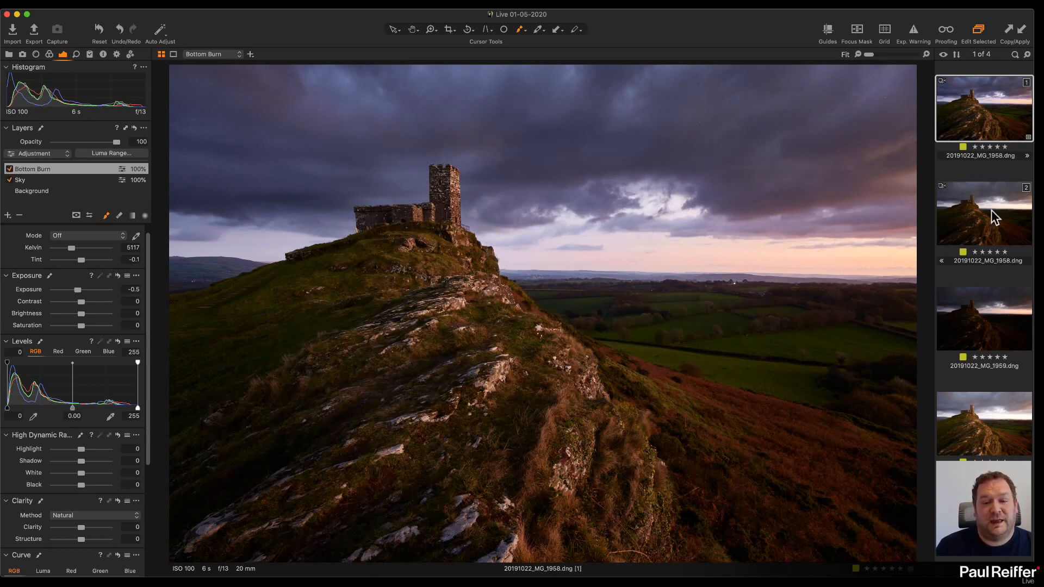
Compare the unedited variant and the 1959 and 1960 exposures with the edited church image.
{"action": "left_click", "coordinate": [984, 317]}
{"action": "left_click", "coordinate": [999, 445]}
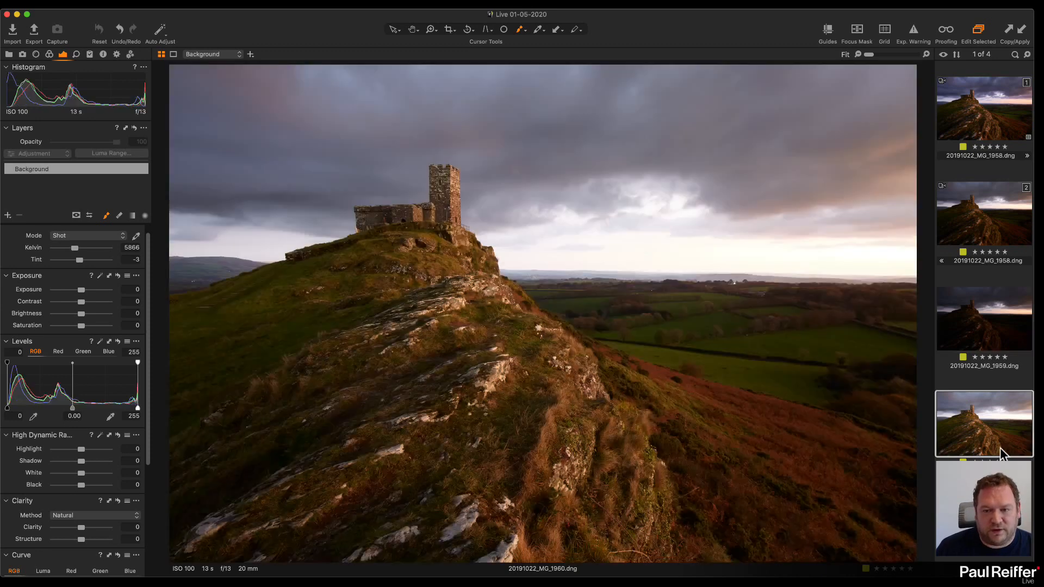
{"action": "left_click", "coordinate": [974, 234]}
{"action": "left_click", "coordinate": [989, 318]}
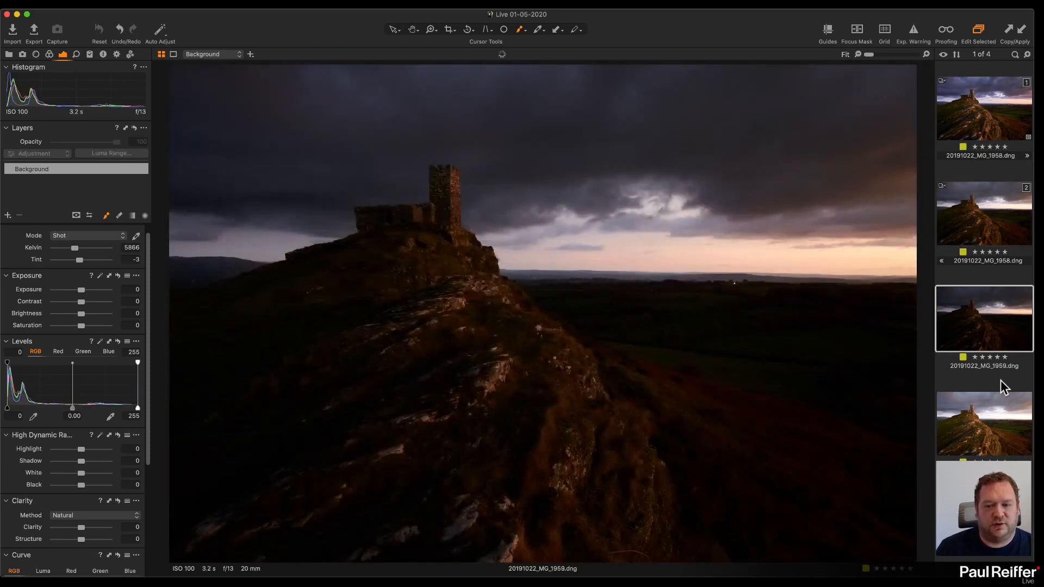
{"action": "left_click", "coordinate": [1017, 395]}
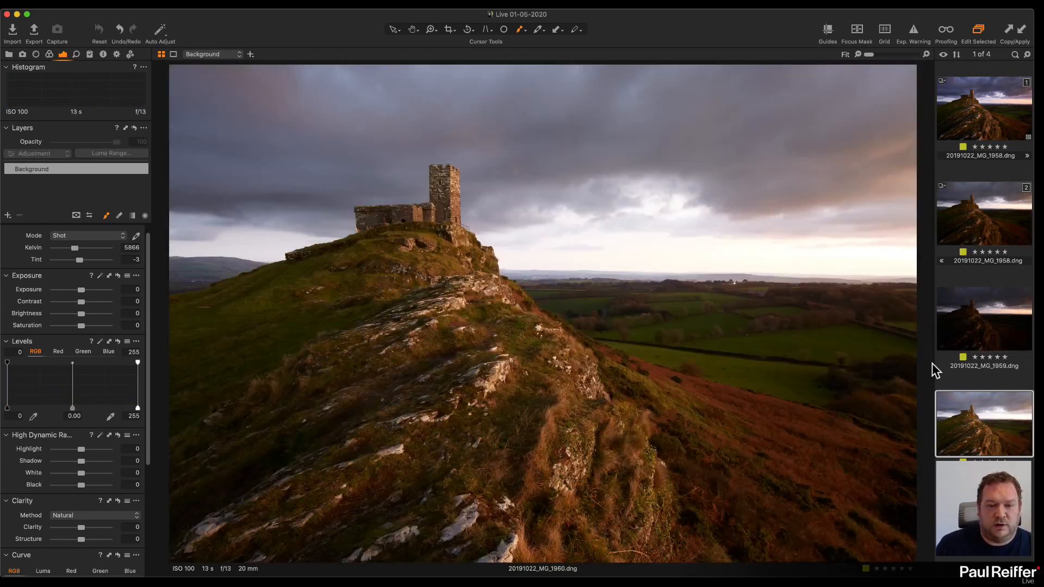
{"action": "left_click", "coordinate": [984, 215]}
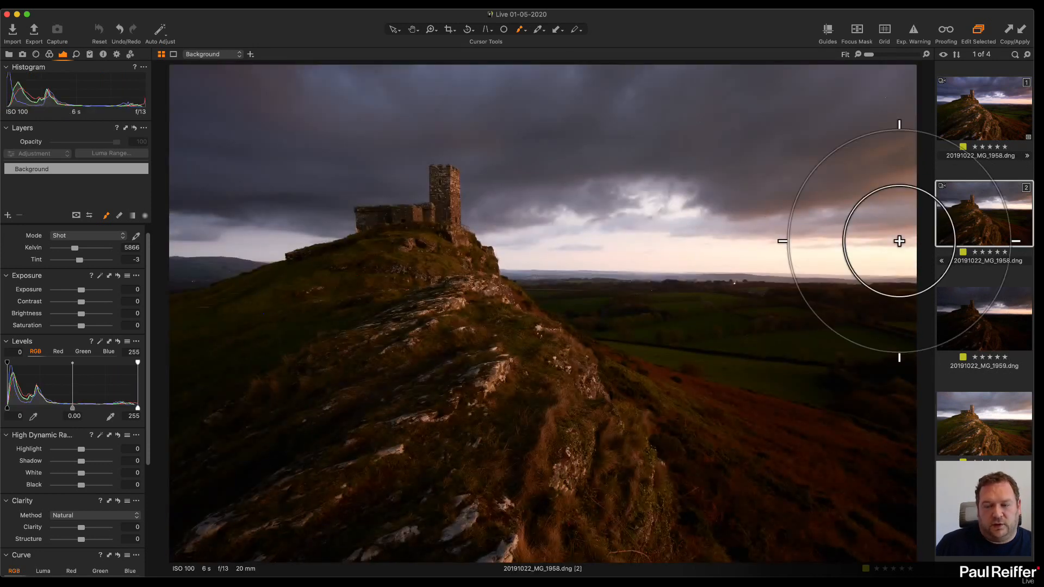
{"action": "left_click", "coordinate": [986, 128]}
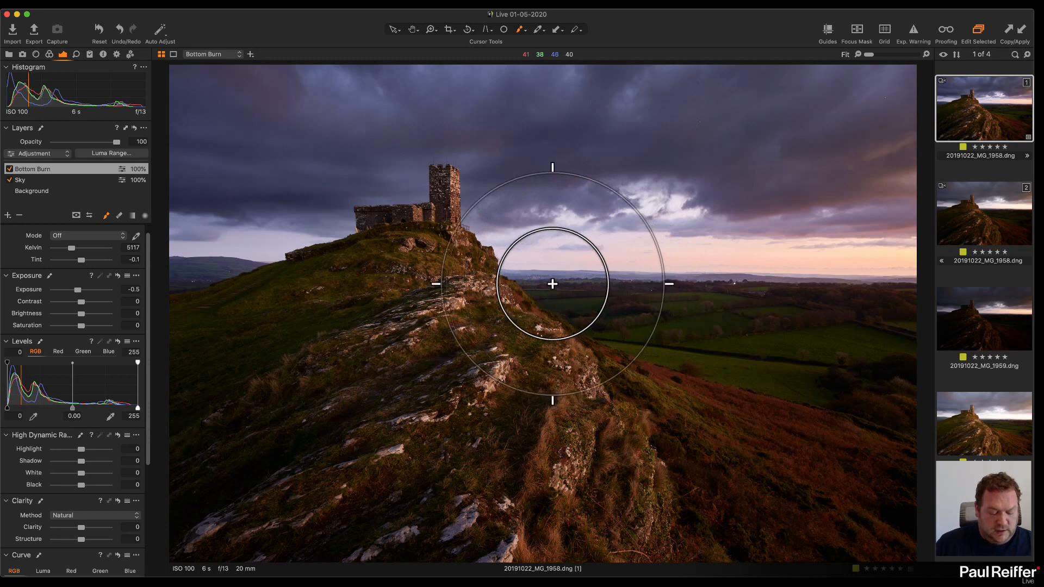
View the edited church image in full screen and return to the normal workspace.
{"action": "key", "text": "ctrl+super+f"}
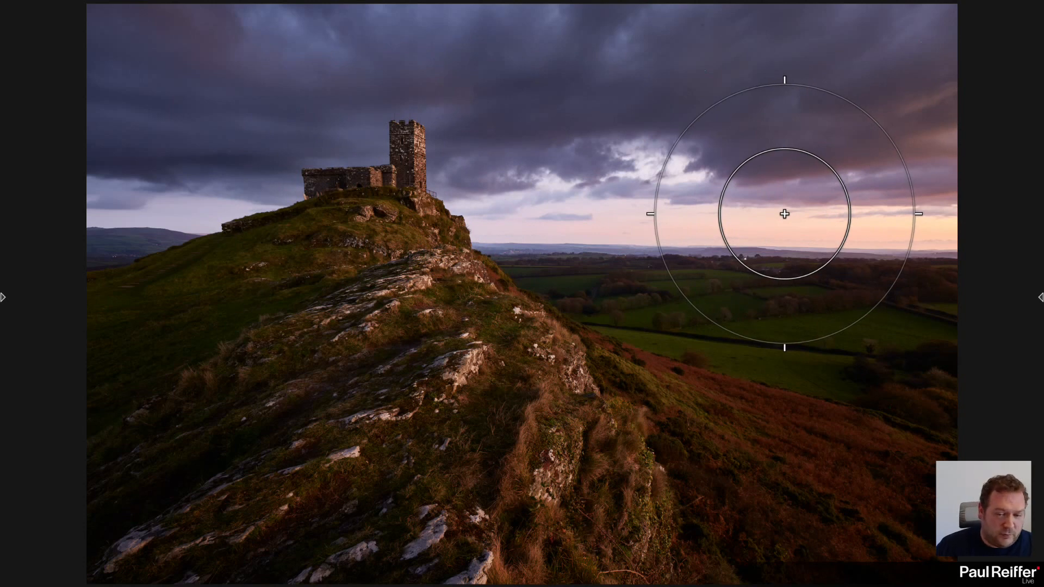
{"action": "key", "text": "ctrl+super+f"}
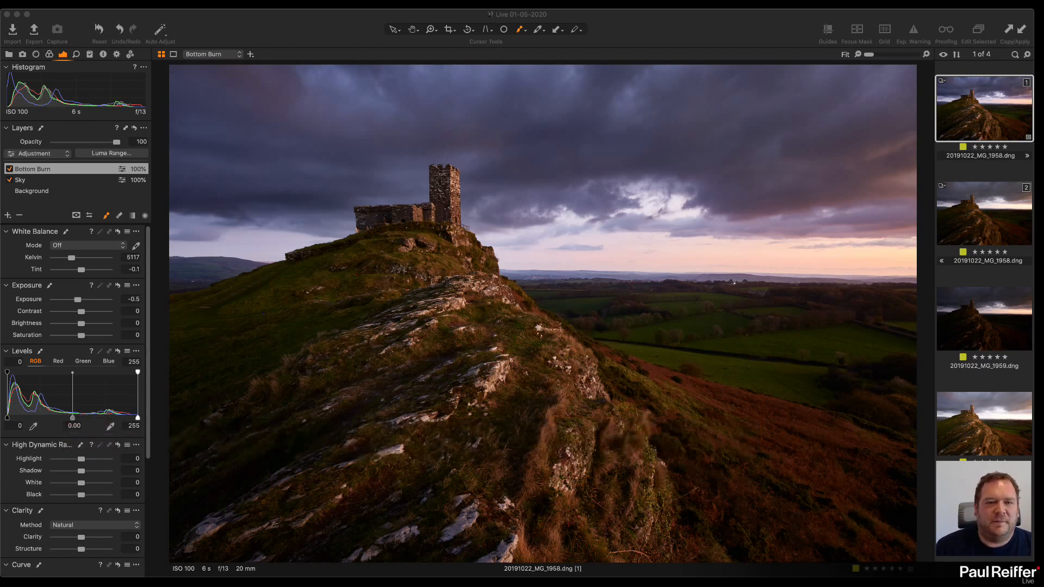
{"action": "left_click", "coordinate": [523, 115]}
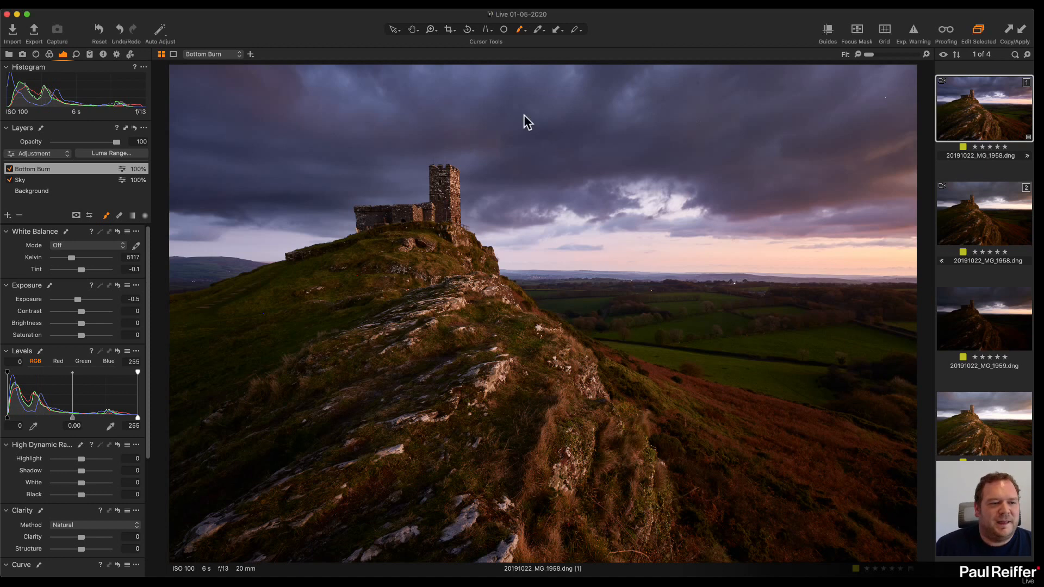
Open the collection holding the mountain image DSCF1144.RAF and show its exposure adjustments.
{"action": "left_click", "coordinate": [9, 54]}
{"action": "left_click", "coordinate": [54, 183]}
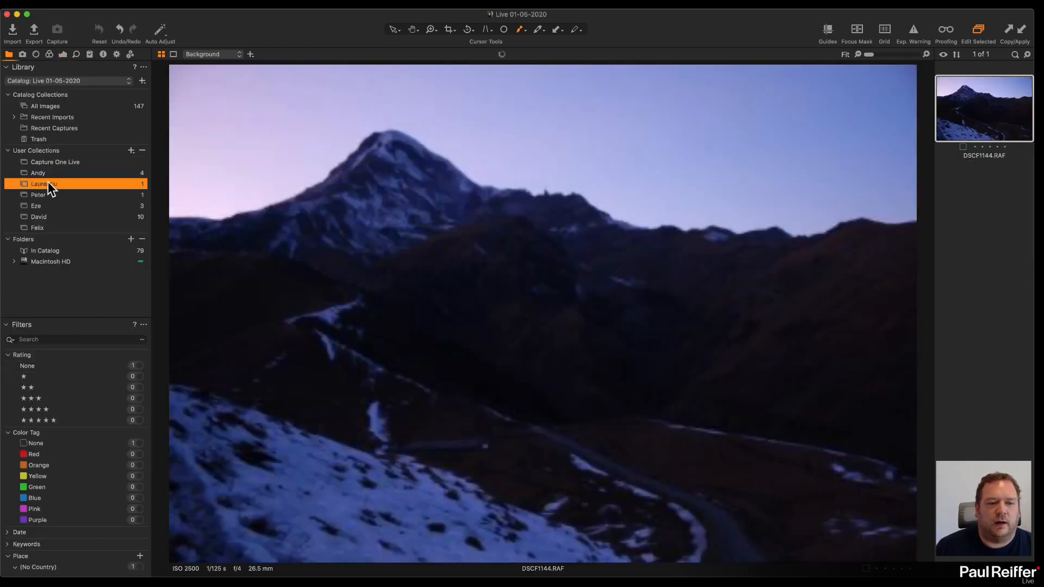
{"action": "left_click", "coordinate": [64, 55]}
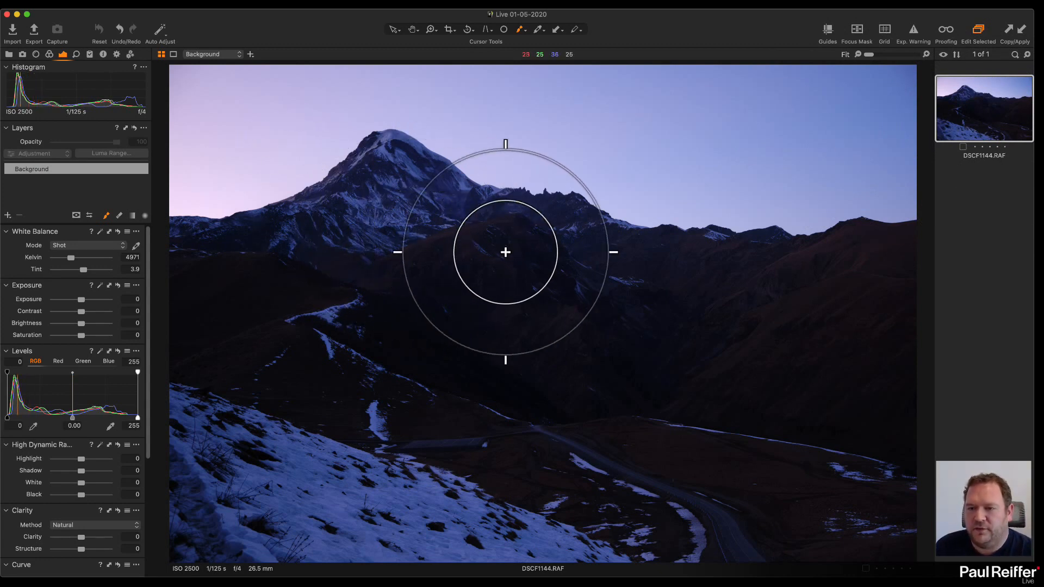
Return to the church image collection and display the edited and unedited variants side by side.
{"action": "left_click", "coordinate": [9, 54]}
{"action": "left_click", "coordinate": [49, 173]}
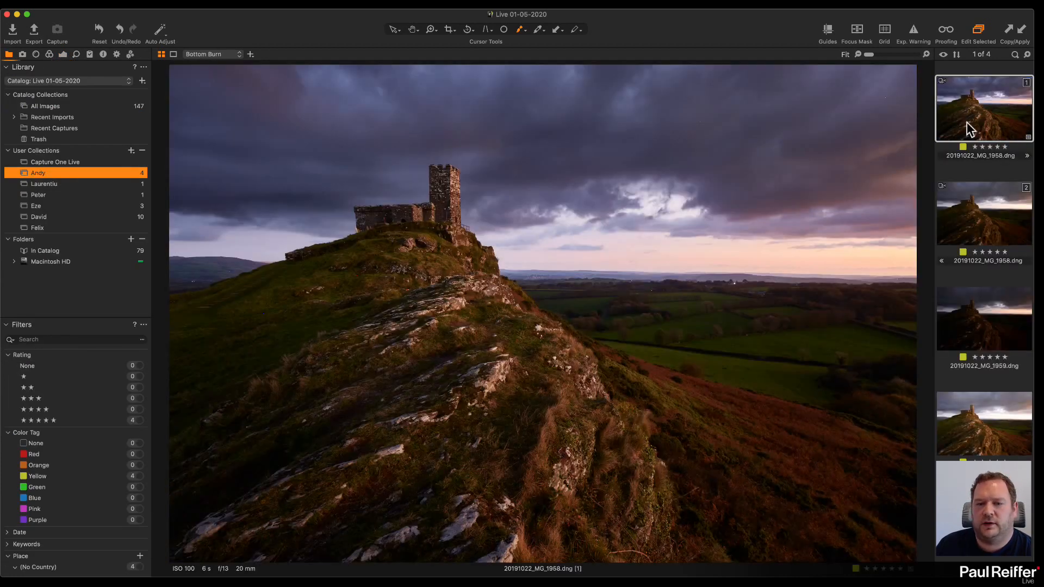
{"action": "left_click", "coordinate": [980, 237], "text": "super"}
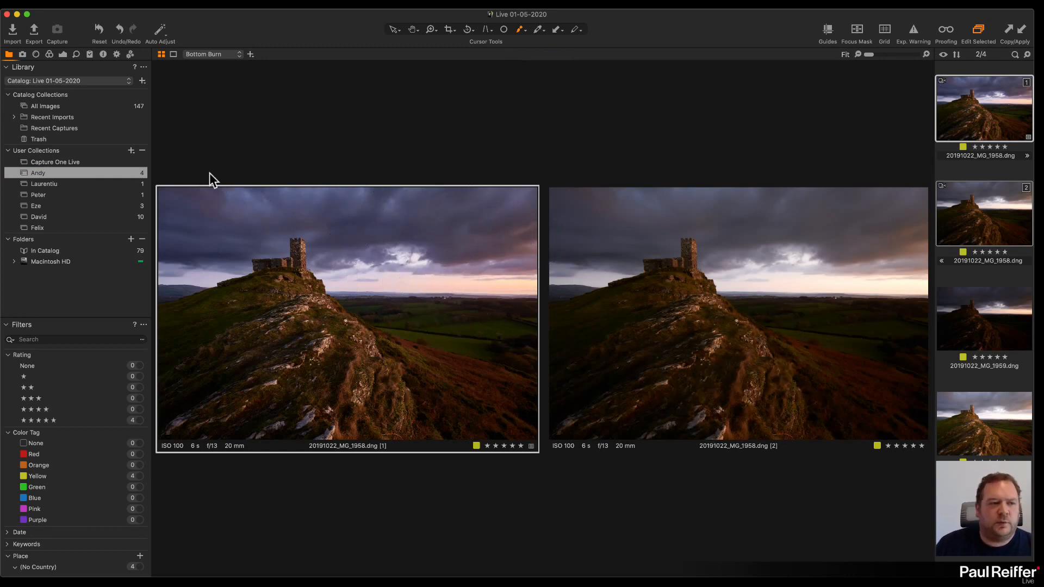
Set the Sky layer's white balance to 4703 Kelvin on the edited church variant.
{"action": "left_click", "coordinate": [67, 53]}
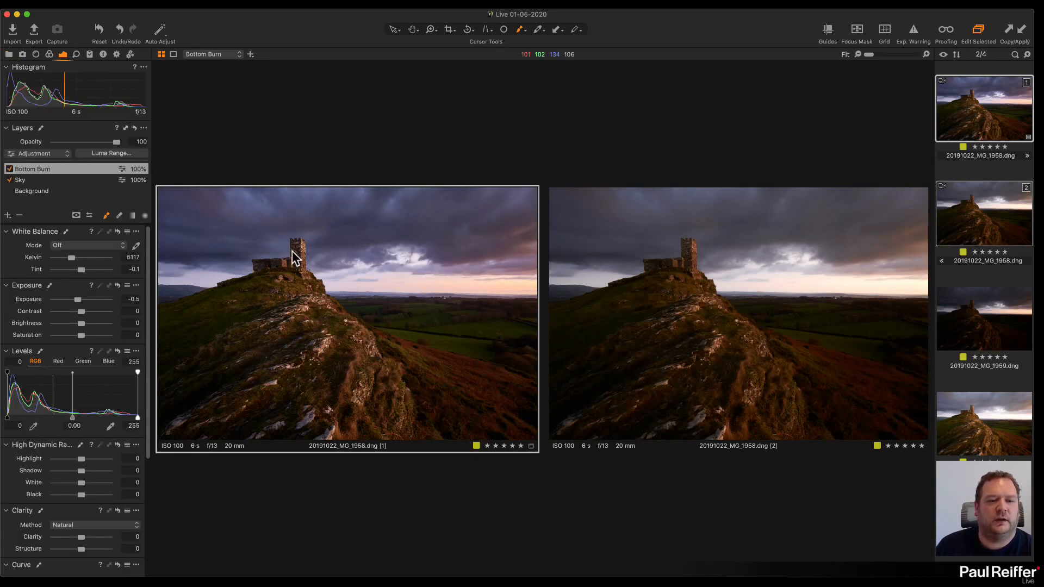
{"action": "left_click", "coordinate": [34, 179]}
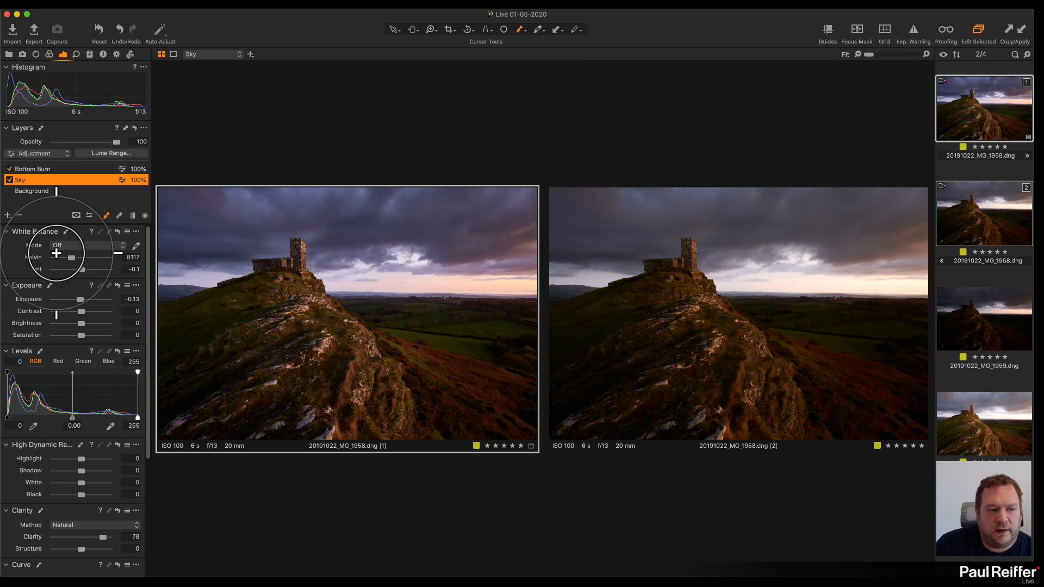
{"action": "left_click_drag", "start_coordinate": [69, 257], "coordinate": [69, 259]}
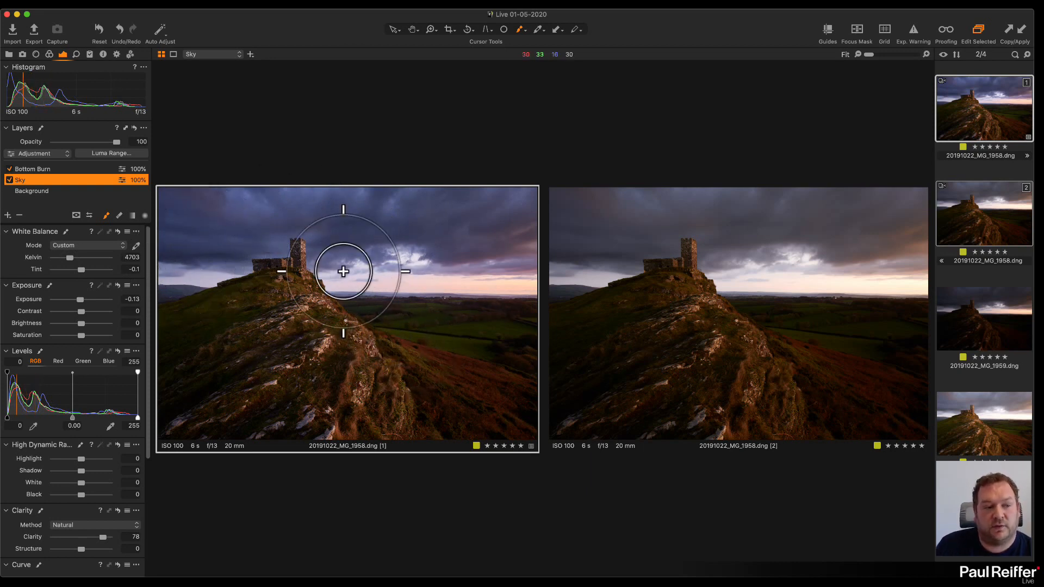
Set the Bottom Burn layer's Exposure to -1.24 and its opacity to 55.
{"action": "left_click", "coordinate": [44, 168]}
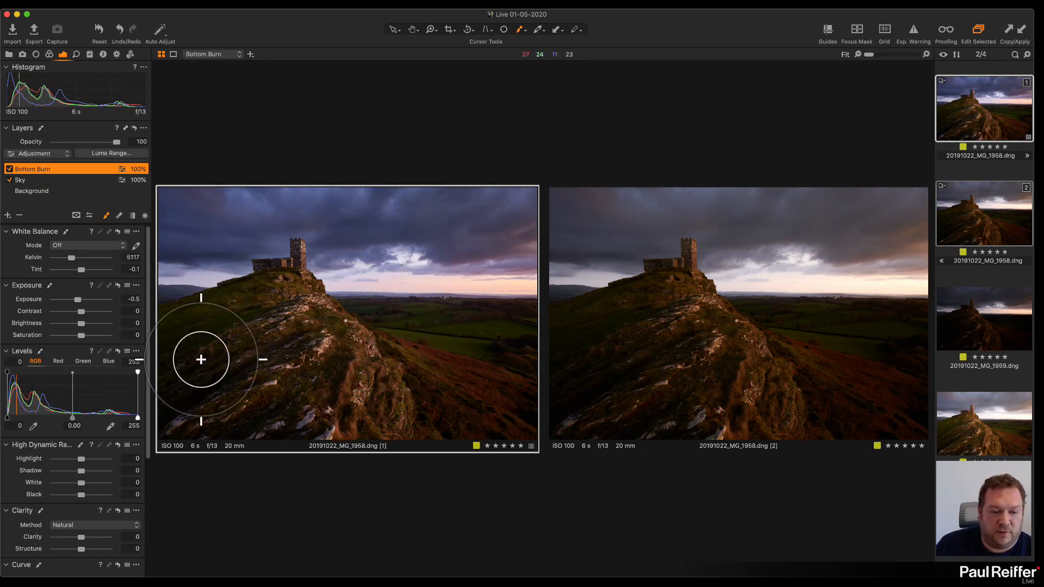
{"action": "mouse_move", "coordinate": [109, 143]}
{"action": "left_mouse_down"}
{"action": "mouse_move", "coordinate": [70, 143]}
{"action": "mouse_move", "coordinate": [147, 146]}
{"action": "left_mouse_up"}
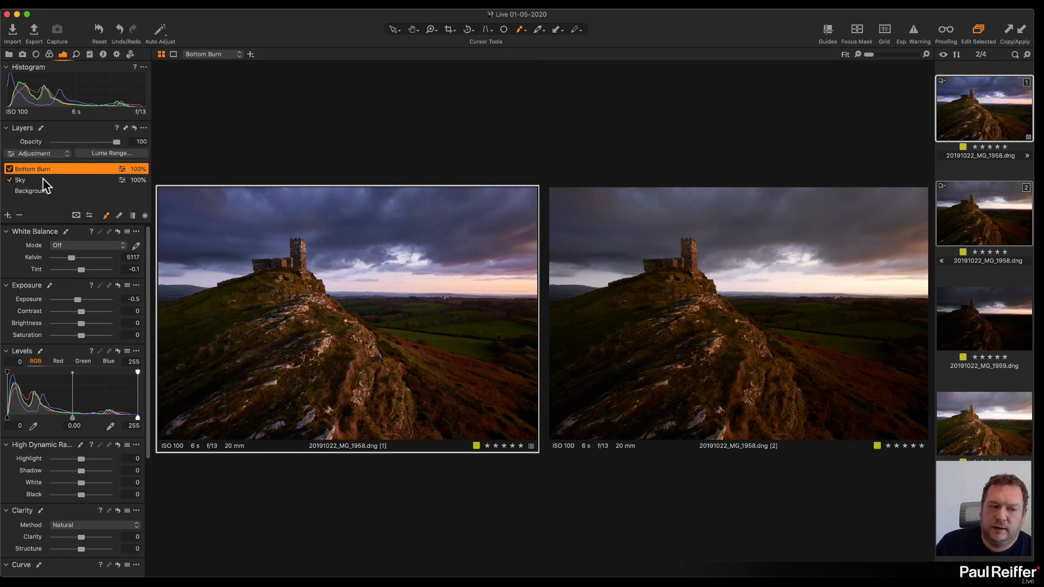
{"action": "left_click_drag", "start_coordinate": [77, 302], "coordinate": [67, 300]}
{"action": "left_click_drag", "start_coordinate": [109, 146], "coordinate": [87, 148]}
{"action": "left_click_drag", "start_coordinate": [67, 300], "coordinate": [72, 299]}
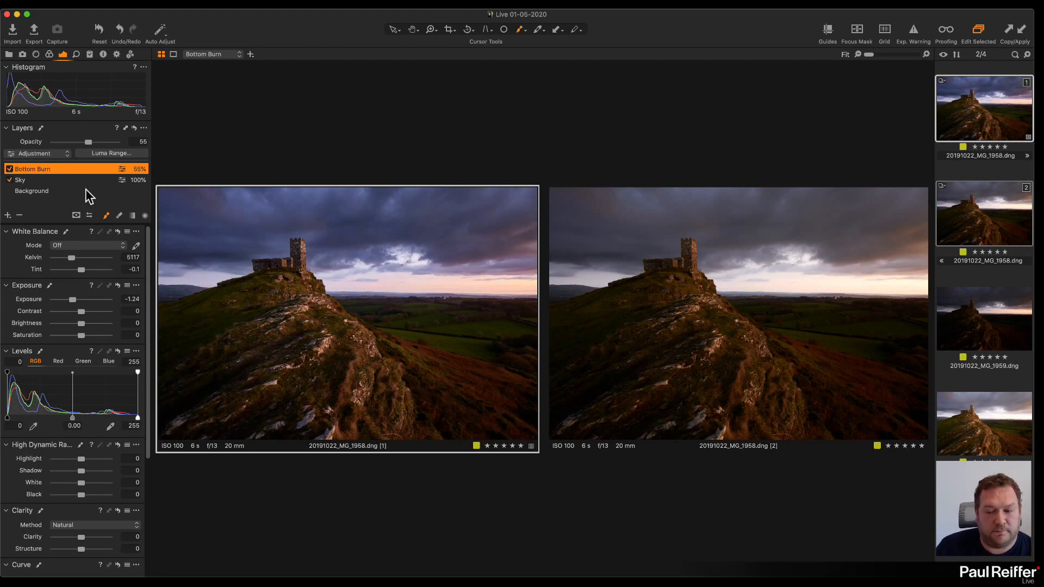
Reopen the mountain image DSCF1144.RAF and examine its lens correction and exposure settings.
{"action": "left_click", "coordinate": [8, 54]}
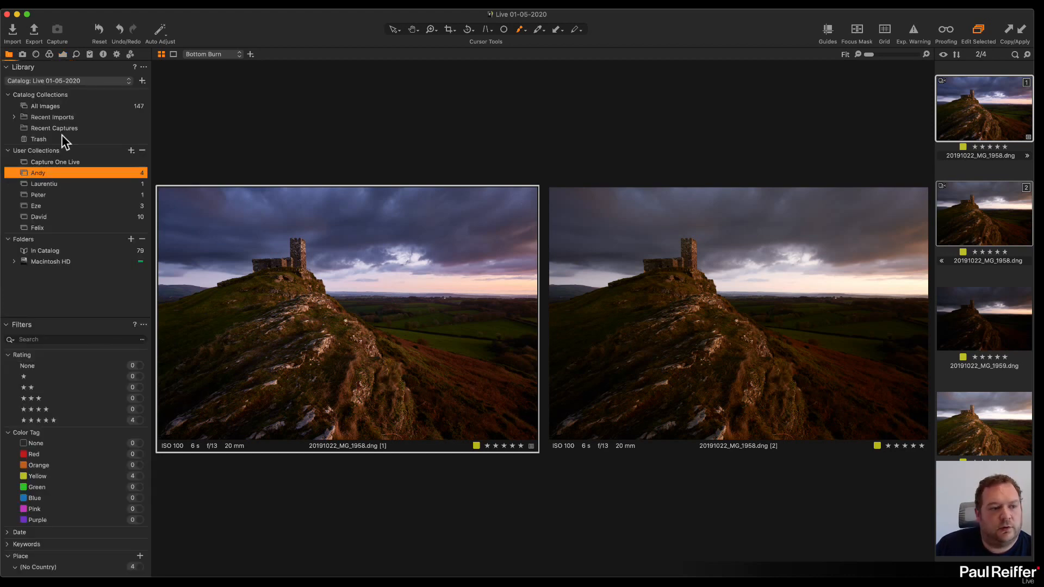
{"action": "left_click", "coordinate": [70, 184]}
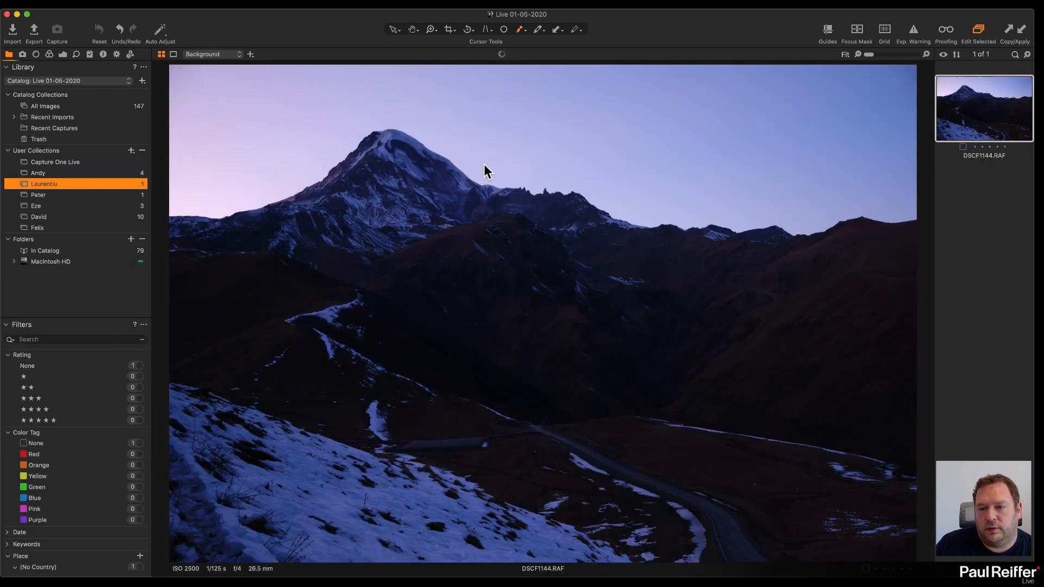
{"action": "left_click", "coordinate": [36, 55]}
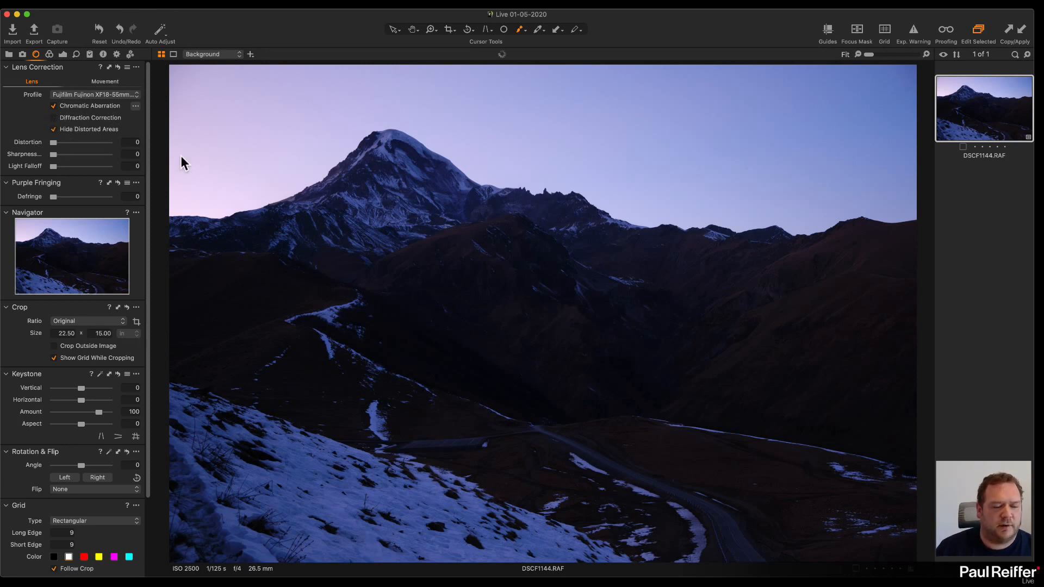
{"action": "left_click", "coordinate": [62, 54]}
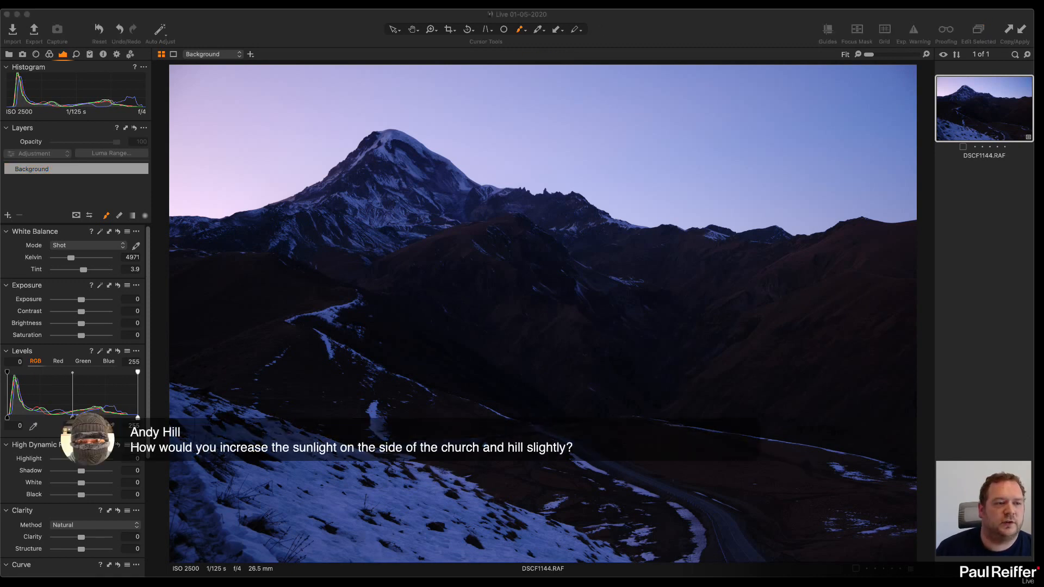
Reopen the edited variant of the church image on its own and add a new adjustment layer above Bottom Burn.
{"action": "left_click", "coordinate": [9, 54]}
{"action": "left_click", "coordinate": [51, 173]}
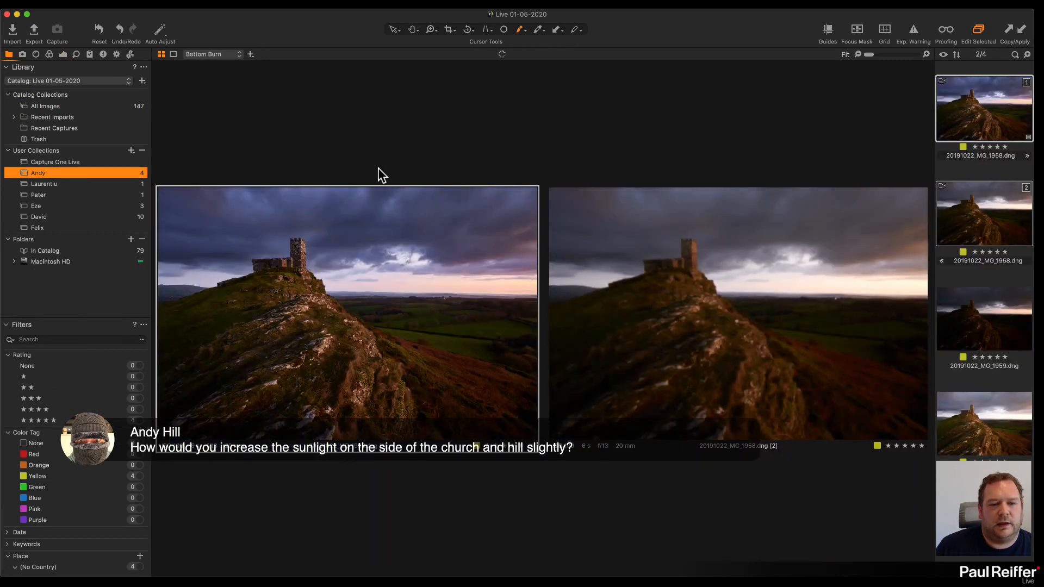
{"action": "left_click", "coordinate": [977, 169]}
{"action": "left_click", "coordinate": [986, 108]}
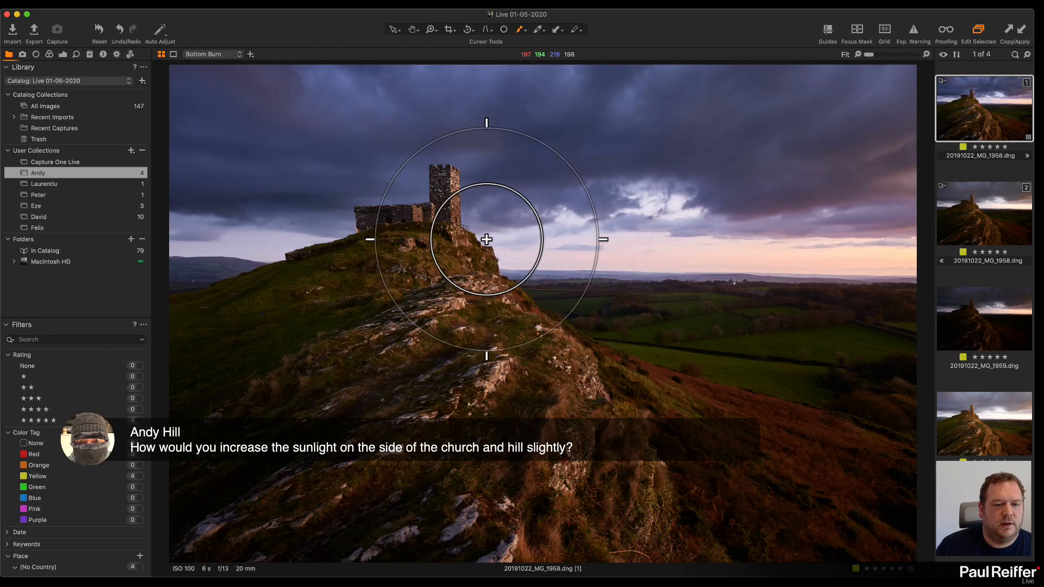
{"action": "left_click", "coordinate": [62, 54]}
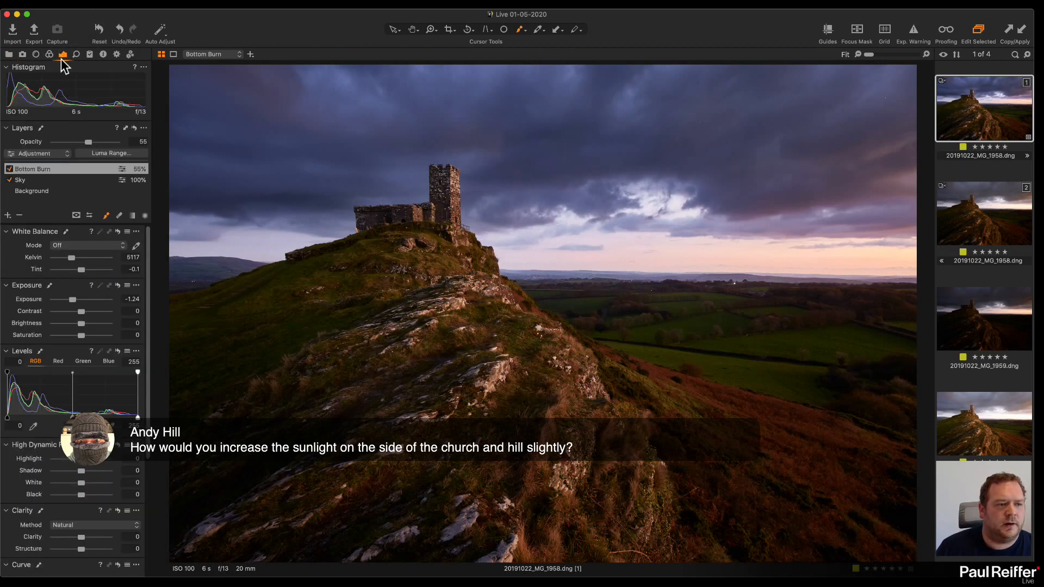
{"action": "left_click", "coordinate": [8, 215]}
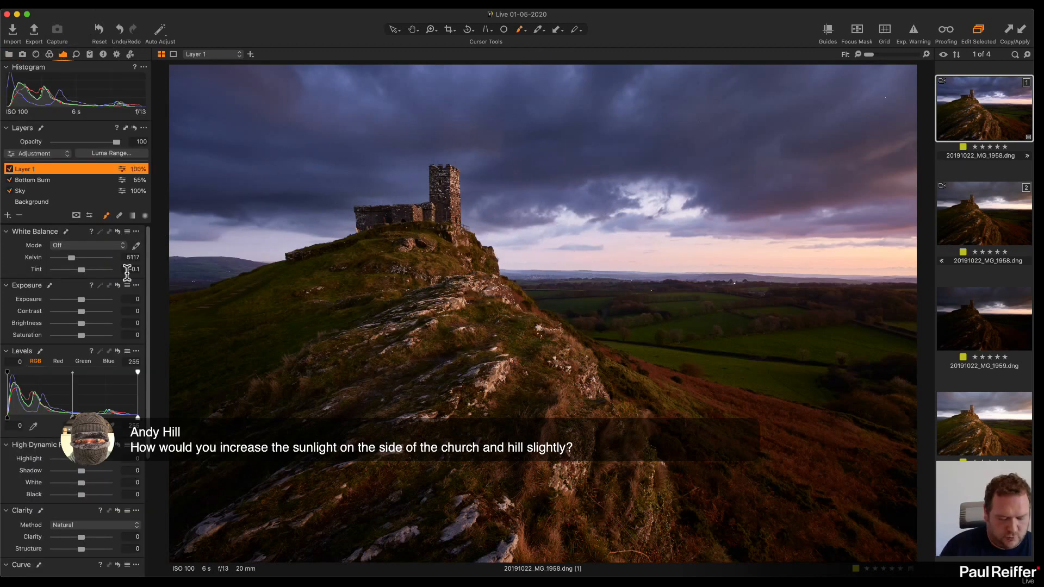
Rename the new layer Sunlight and brush its mask over the church tower and the sunlit ridge of the hill.
{"action": "double_click", "coordinate": [31, 169]}
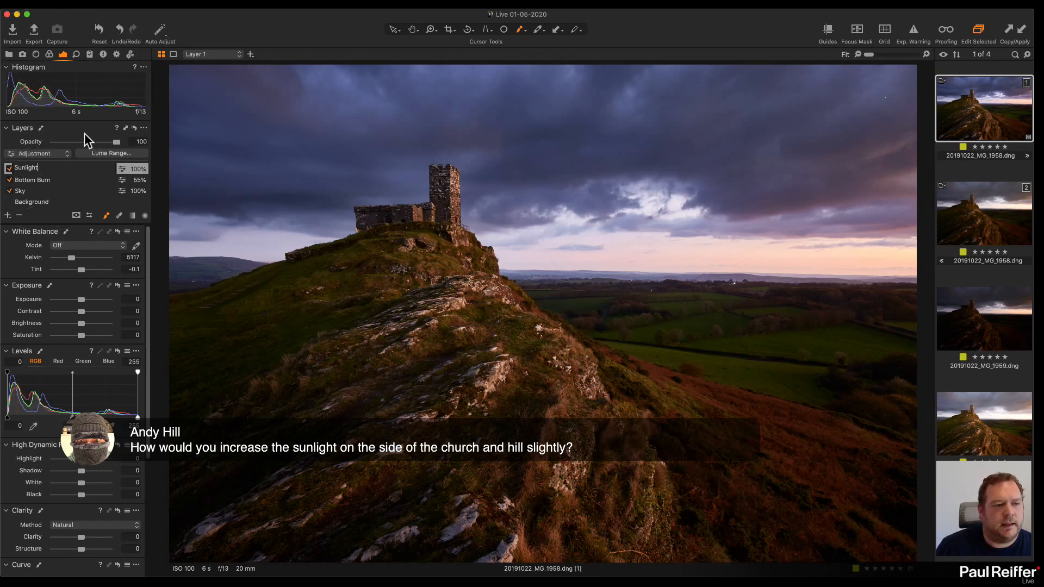
{"action": "left_click", "coordinate": [44, 169]}
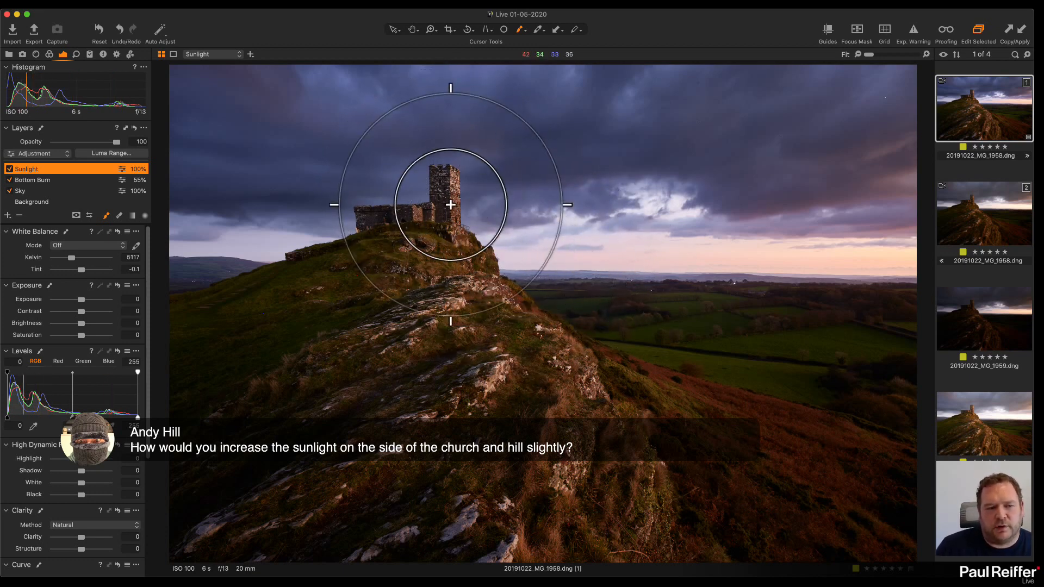
{"action": "right_click", "coordinate": [473, 235]}
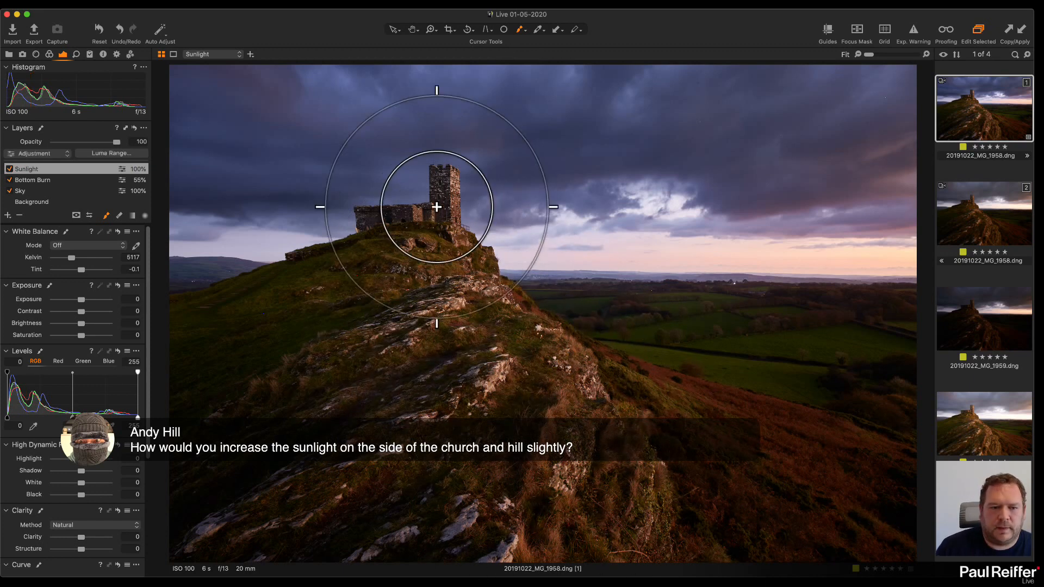
{"action": "mouse_move", "coordinate": [477, 506]}
{"action": "left_mouse_down"}
{"action": "mouse_move", "coordinate": [471, 268]}
{"action": "mouse_move", "coordinate": [468, 297]}
{"action": "mouse_move", "coordinate": [644, 510]}
{"action": "mouse_move", "coordinate": [431, 182]}
{"action": "mouse_move", "coordinate": [576, 484]}
{"action": "mouse_move", "coordinate": [576, 468]}
{"action": "left_mouse_up"}
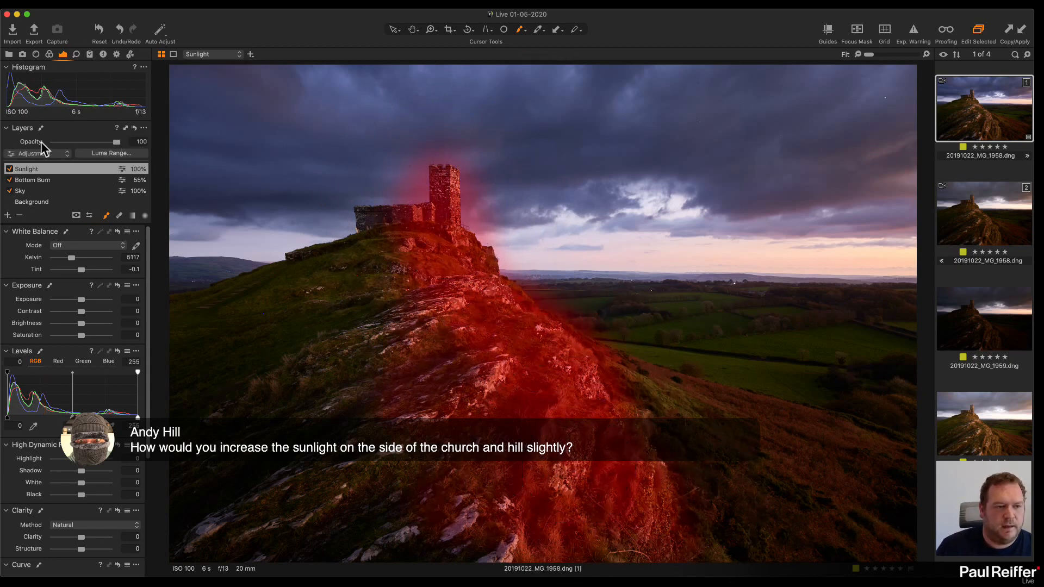
Limit the Sunlight mask with a luma range of 48 to 183, falloff 9 to 226, and a slightly raised radius.
{"action": "left_click", "coordinate": [109, 154]}
{"action": "left_click_drag", "start_coordinate": [591, 309], "coordinate": [750, 244]}
{"action": "left_click_drag", "start_coordinate": [807, 267], "coordinate": [783, 268]}
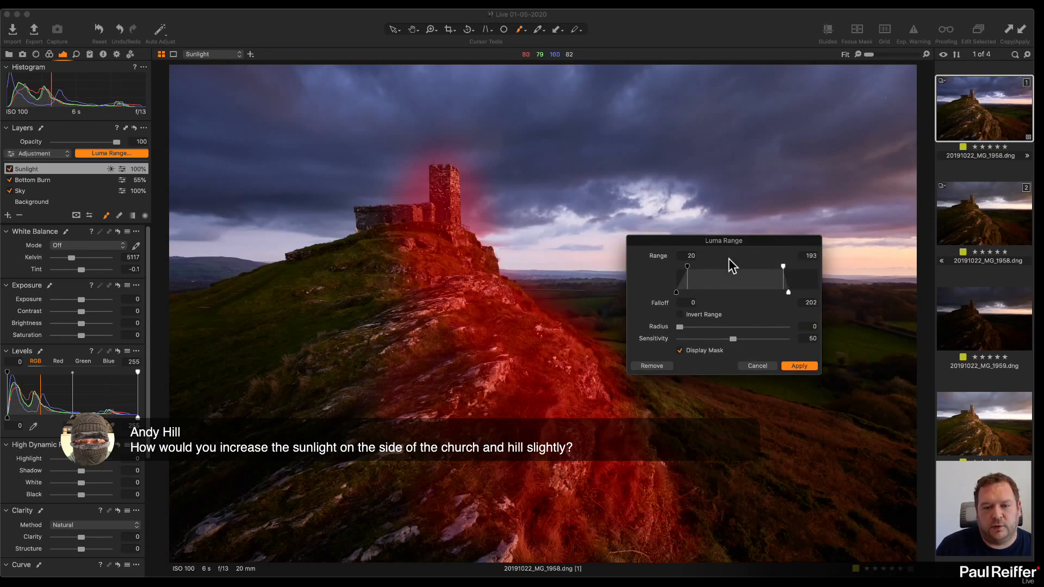
{"action": "left_click_drag", "start_coordinate": [688, 267], "coordinate": [681, 294]}
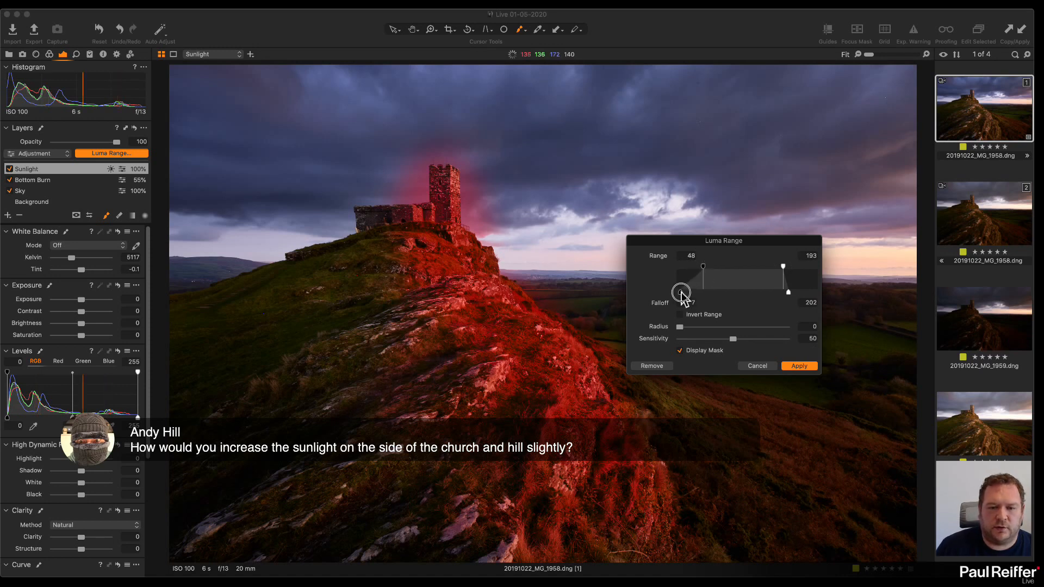
{"action": "mouse_move", "coordinate": [783, 266]}
{"action": "left_mouse_down"}
{"action": "mouse_move", "coordinate": [763, 268]}
{"action": "mouse_move", "coordinate": [786, 291]}
{"action": "mouse_move", "coordinate": [778, 267]}
{"action": "left_mouse_up"}
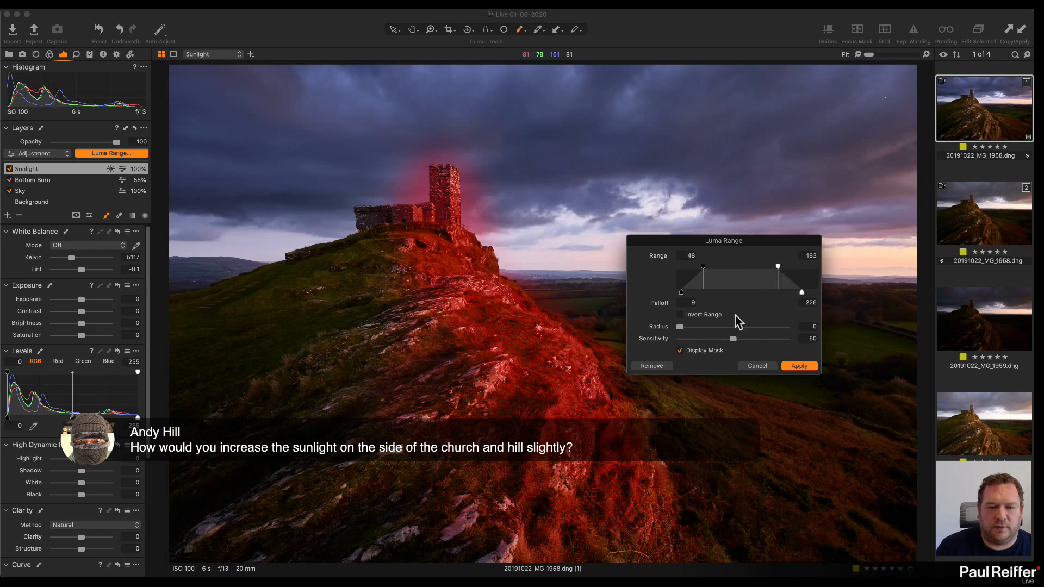
{"action": "left_click_drag", "start_coordinate": [681, 327], "coordinate": [692, 327]}
{"action": "left_click", "coordinate": [798, 367]}
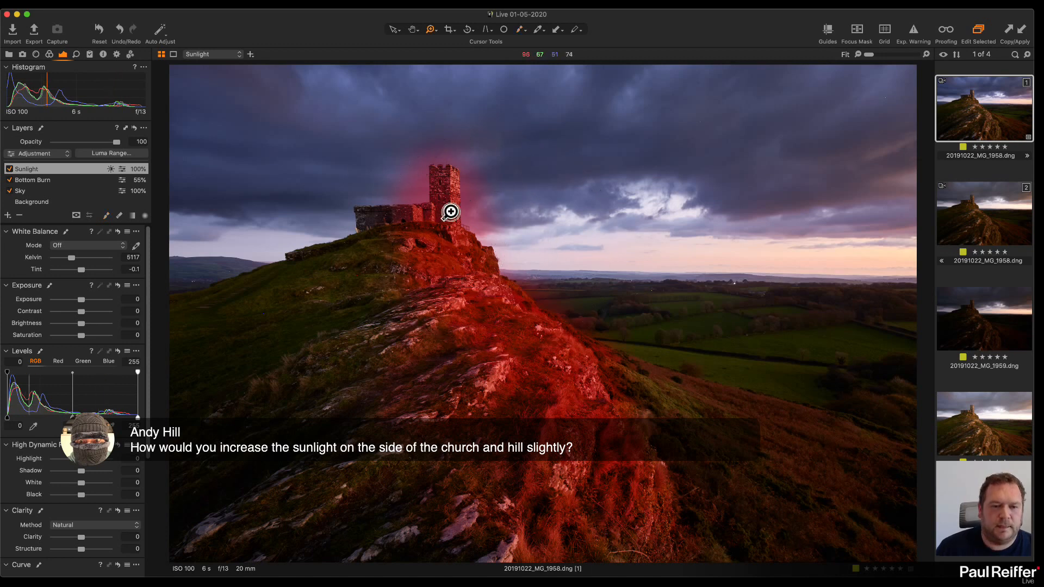
Set the mask eraser to size 98 and opacity 100 with Auto Mask enabled, working close up on the church tower.
{"action": "left_click", "coordinate": [450, 211]}
{"action": "left_click_drag", "start_coordinate": [690, 401], "coordinate": [263, 180]}
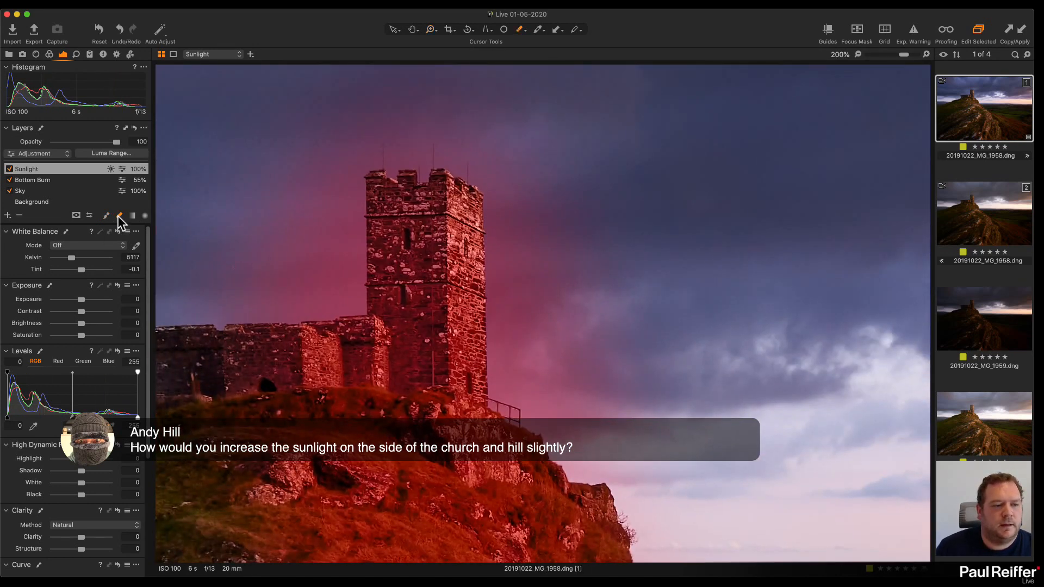
{"action": "right_click", "coordinate": [400, 202]}
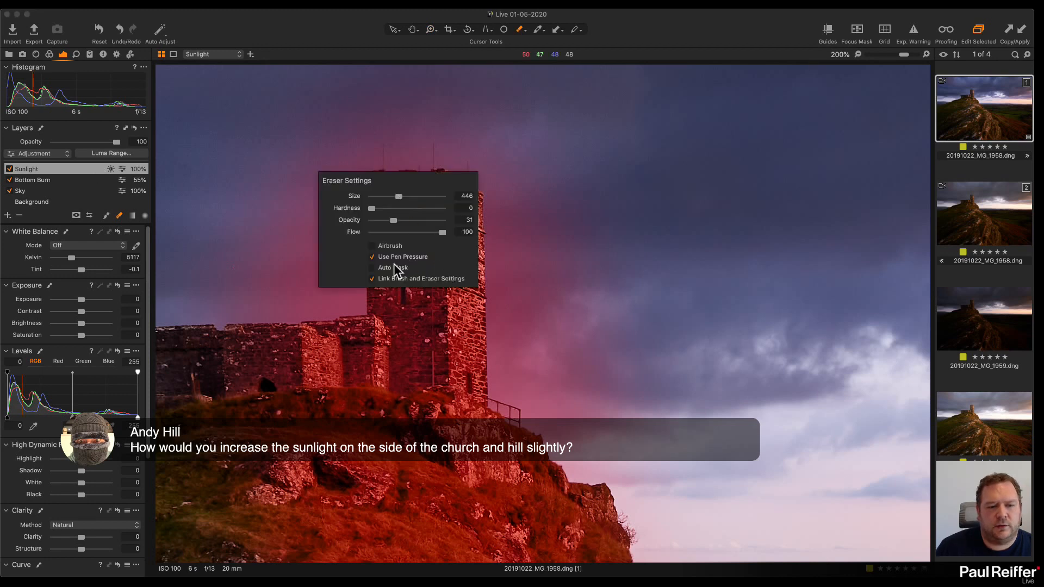
{"action": "key", "text": "bracketleft"}
{"action": "key", "text": "bracketleft"}
{"action": "key", "text": "bracketleft"}
{"action": "key", "text": "bracketleft"}
{"action": "key", "text": "bracketleft"}
{"action": "key", "text": "bracketleft"}
{"action": "right_click", "coordinate": [553, 206]}
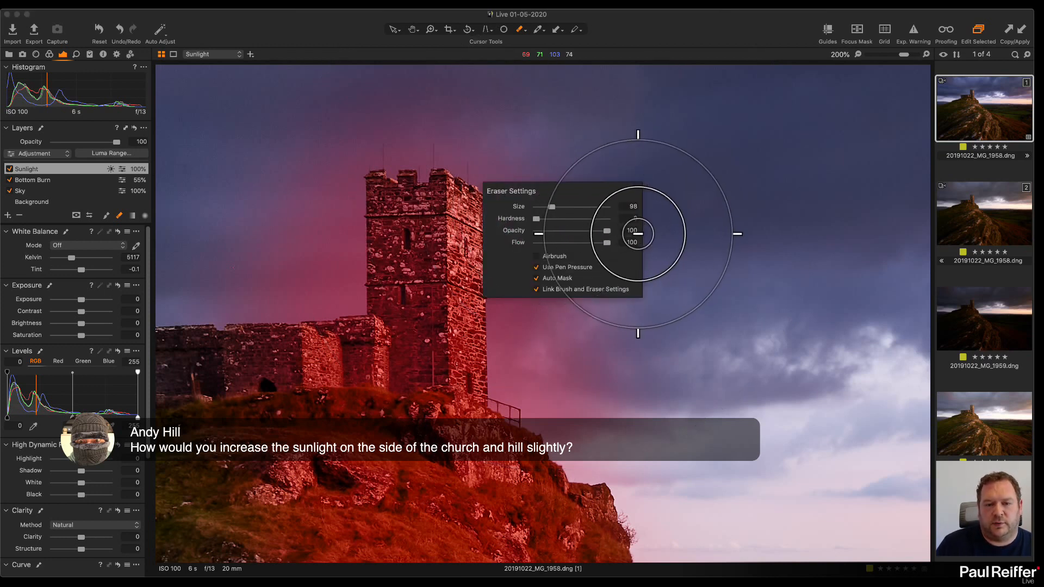
Erase the Sunlight mask from the sky on the right side of the church tower.
{"action": "left_click", "coordinate": [498, 187]}
{"action": "mouse_move", "coordinate": [499, 221]}
{"action": "left_mouse_down"}
{"action": "mouse_move", "coordinate": [508, 373]}
{"action": "mouse_move", "coordinate": [574, 429]}
{"action": "mouse_move", "coordinate": [601, 396]}
{"action": "left_mouse_up"}
{"action": "mouse_move", "coordinate": [553, 193]}
{"action": "left_mouse_down"}
{"action": "mouse_move", "coordinate": [640, 381]}
{"action": "mouse_move", "coordinate": [623, 298]}
{"action": "mouse_move", "coordinate": [624, 225]}
{"action": "mouse_move", "coordinate": [603, 224]}
{"action": "mouse_move", "coordinate": [575, 183]}
{"action": "mouse_move", "coordinate": [574, 158]}
{"action": "mouse_move", "coordinate": [645, 282]}
{"action": "mouse_move", "coordinate": [571, 155]}
{"action": "mouse_move", "coordinate": [508, 96]}
{"action": "left_mouse_up"}
{"action": "key", "text": "b"}
{"action": "key", "text": "space"}
{"action": "mouse_move", "coordinate": [502, 361]}
{"action": "left_mouse_down"}
{"action": "mouse_move", "coordinate": [541, 399]}
{"action": "mouse_move", "coordinate": [568, 383]}
{"action": "mouse_move", "coordinate": [604, 405]}
{"action": "left_mouse_up"}
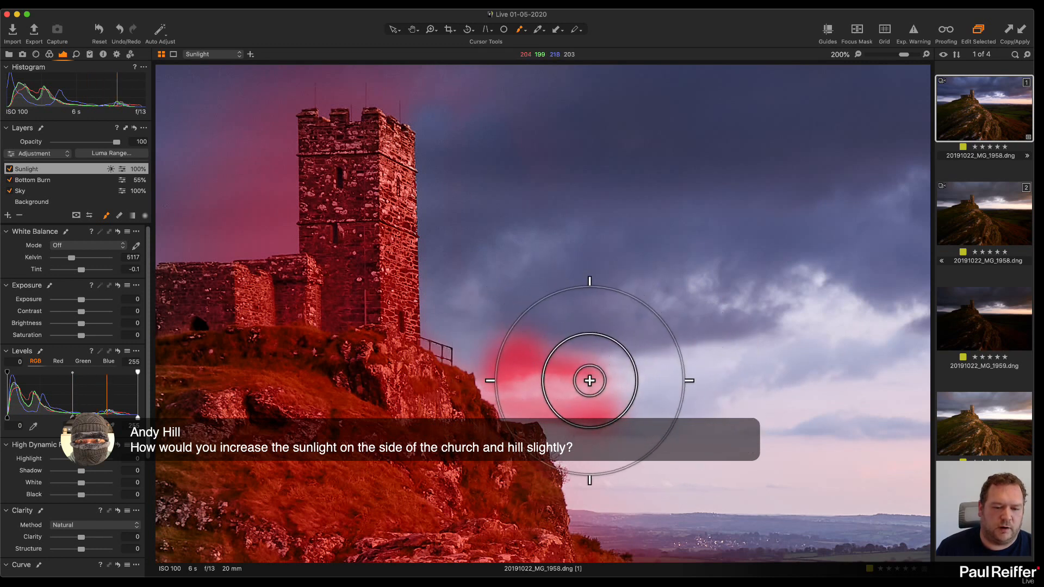
{"action": "mouse_move", "coordinate": [628, 377]}
{"action": "left_mouse_down"}
{"action": "mouse_move", "coordinate": [516, 328]}
{"action": "mouse_move", "coordinate": [506, 347]}
{"action": "mouse_move", "coordinate": [516, 374]}
{"action": "mouse_move", "coordinate": [566, 395]}
{"action": "mouse_move", "coordinate": [574, 411]}
{"action": "mouse_move", "coordinate": [596, 362]}
{"action": "left_mouse_up"}
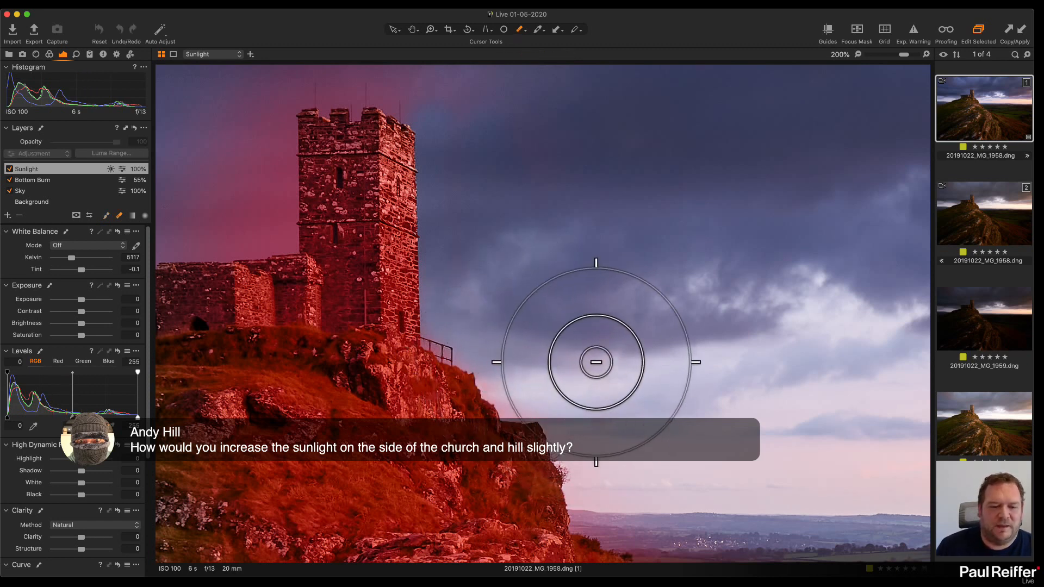
Erase the remaining Sunlight mask from the sky above and to the left of the church tower.
{"action": "left_click_drag", "start_coordinate": [505, 233], "coordinate": [652, 384]}
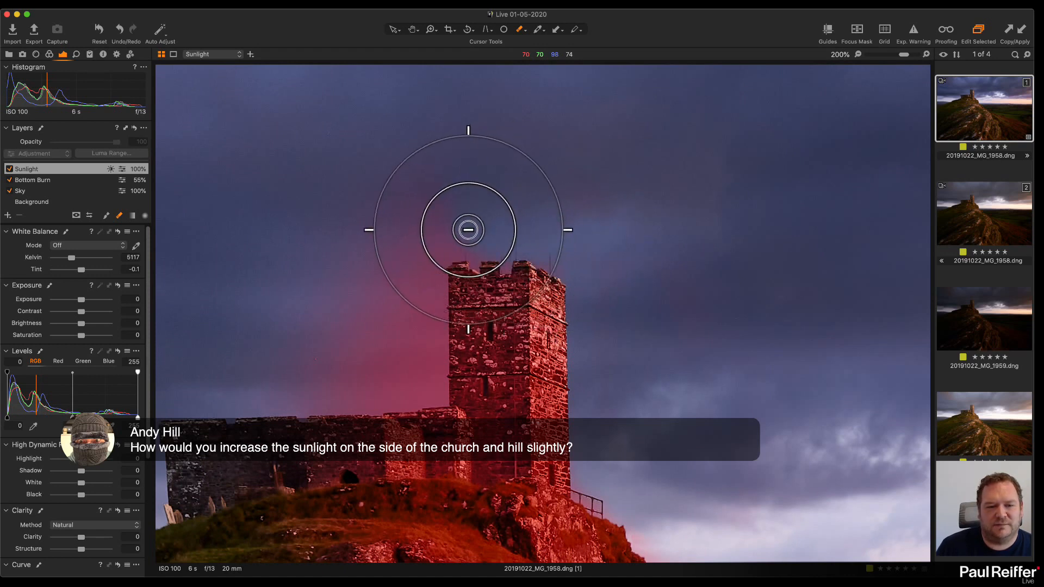
{"action": "mouse_move", "coordinate": [373, 270]}
{"action": "left_mouse_down"}
{"action": "mouse_move", "coordinate": [402, 280]}
{"action": "mouse_move", "coordinate": [405, 261]}
{"action": "mouse_move", "coordinate": [419, 285]}
{"action": "mouse_move", "coordinate": [401, 380]}
{"action": "left_mouse_up"}
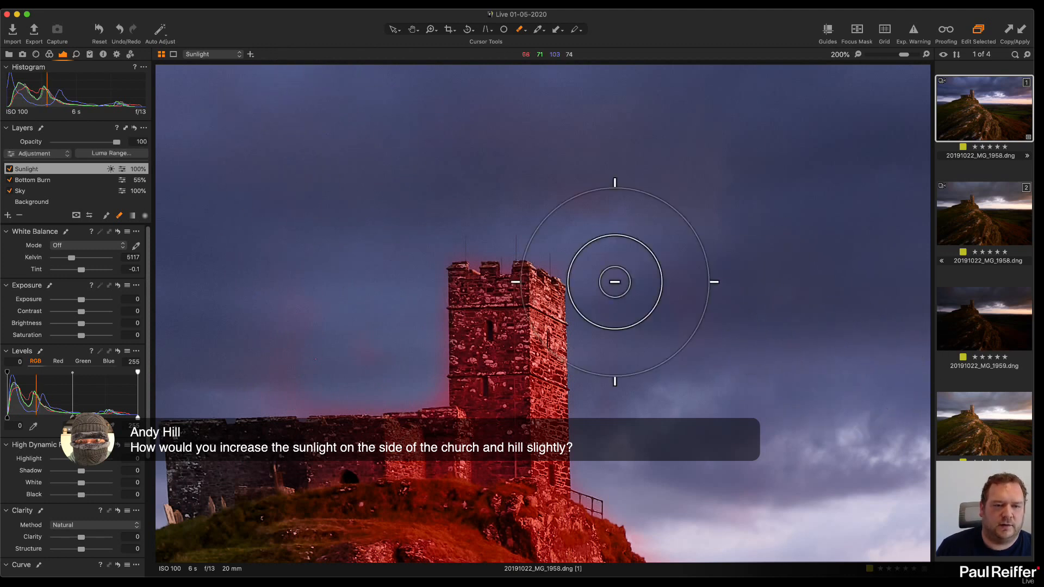
{"action": "mouse_move", "coordinate": [341, 310]}
{"action": "left_mouse_down"}
{"action": "mouse_move", "coordinate": [266, 286]}
{"action": "mouse_move", "coordinate": [291, 361]}
{"action": "mouse_move", "coordinate": [281, 370]}
{"action": "mouse_move", "coordinate": [303, 382]}
{"action": "mouse_move", "coordinate": [294, 381]}
{"action": "left_mouse_up"}
{"action": "right_click", "coordinate": [324, 360]}
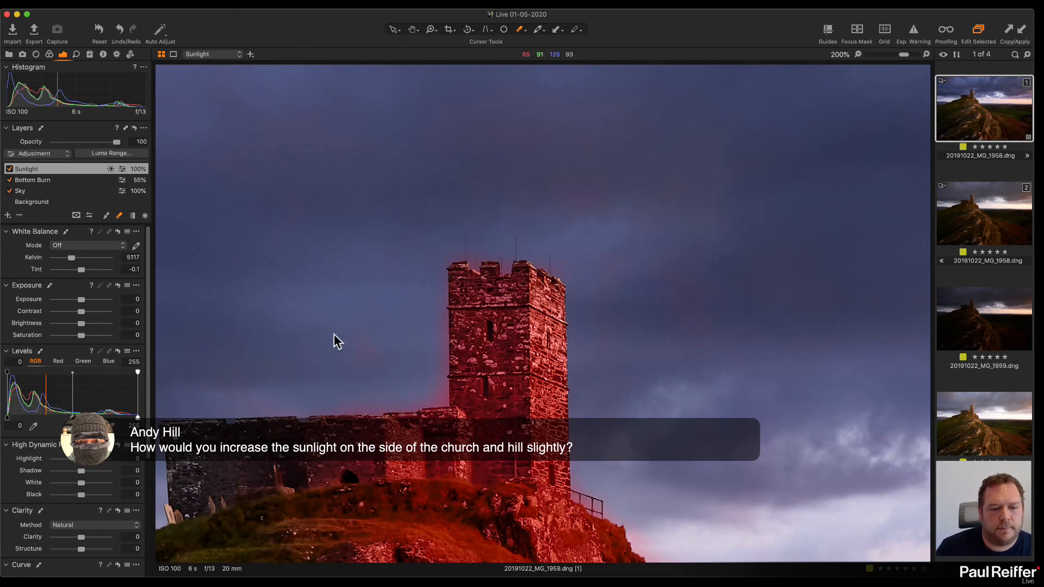
{"action": "mouse_move", "coordinate": [357, 357]}
{"action": "left_mouse_down"}
{"action": "mouse_move", "coordinate": [332, 369]}
{"action": "mouse_move", "coordinate": [333, 380]}
{"action": "mouse_move", "coordinate": [429, 388]}
{"action": "mouse_move", "coordinate": [373, 400]}
{"action": "mouse_move", "coordinate": [317, 391]}
{"action": "mouse_move", "coordinate": [419, 380]}
{"action": "mouse_move", "coordinate": [435, 232]}
{"action": "mouse_move", "coordinate": [550, 237]}
{"action": "mouse_move", "coordinate": [548, 251]}
{"action": "mouse_move", "coordinate": [504, 235]}
{"action": "mouse_move", "coordinate": [473, 240]}
{"action": "left_mouse_up"}
{"action": "mouse_move", "coordinate": [633, 393]}
{"action": "left_mouse_down"}
{"action": "mouse_move", "coordinate": [678, 164]}
{"action": "mouse_move", "coordinate": [648, 375]}
{"action": "left_mouse_up"}
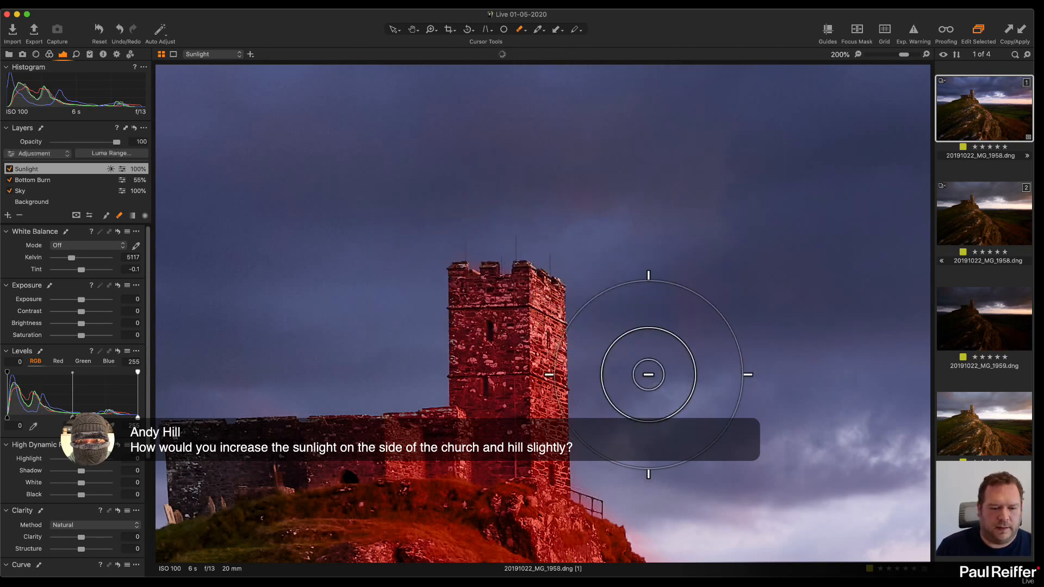
Hide the mask and set the Sunlight layer's white balance to 6539 Kelvin, Tint to 8.1 and Exposure to 0.43.
{"action": "key", "text": "z"}
{"action": "left_click", "coordinate": [644, 372], "text": "alt"}
{"action": "left_click", "coordinate": [466, 377], "text": "alt"}
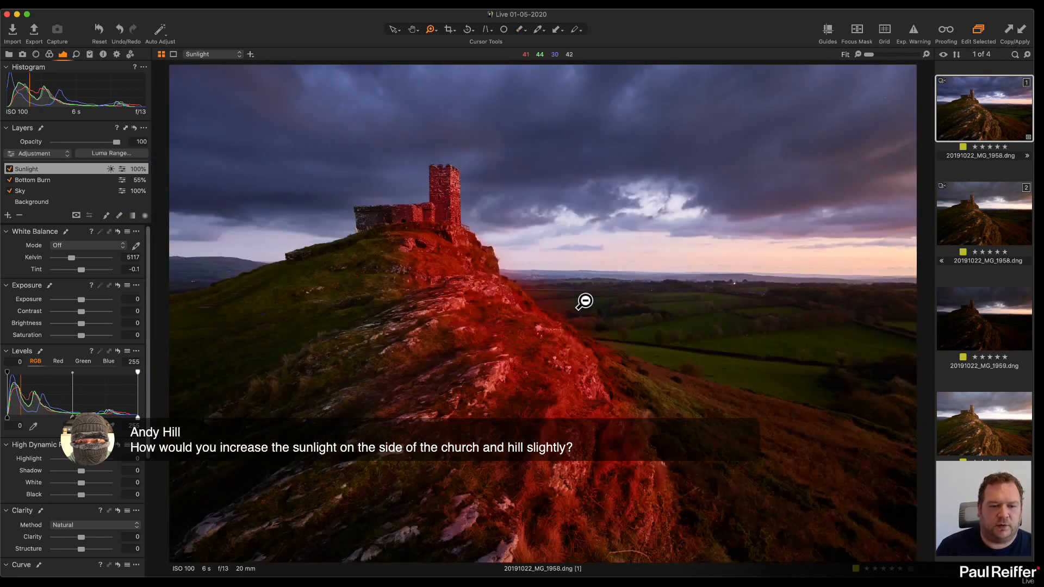
{"action": "key", "text": "m"}
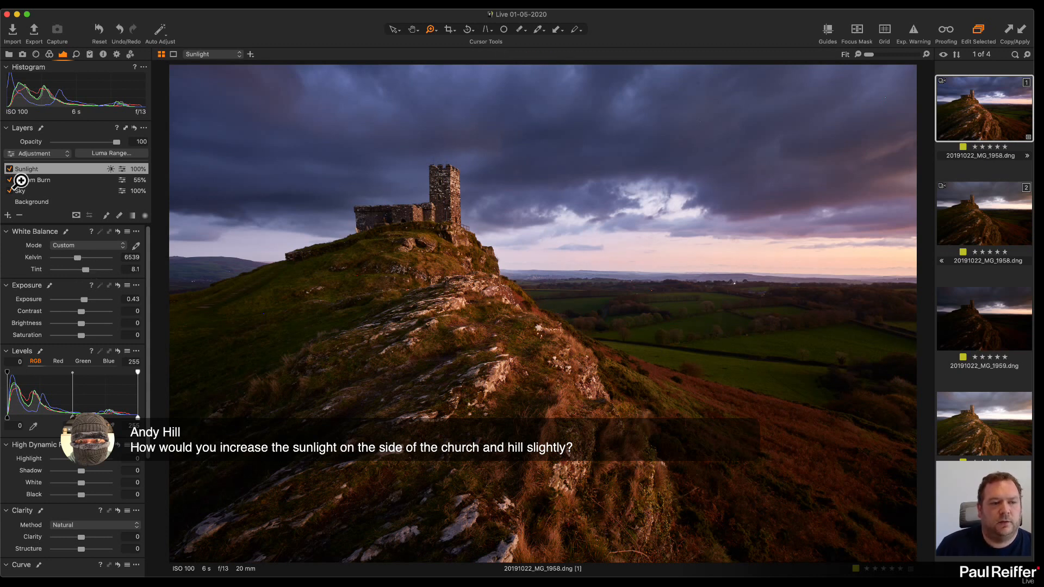
Compare the image with the Sunlight layer and then the Bottom Burn layer switched off and back on.
{"action": "left_click", "coordinate": [9, 170]}
{"action": "left_click", "coordinate": [8, 169]}
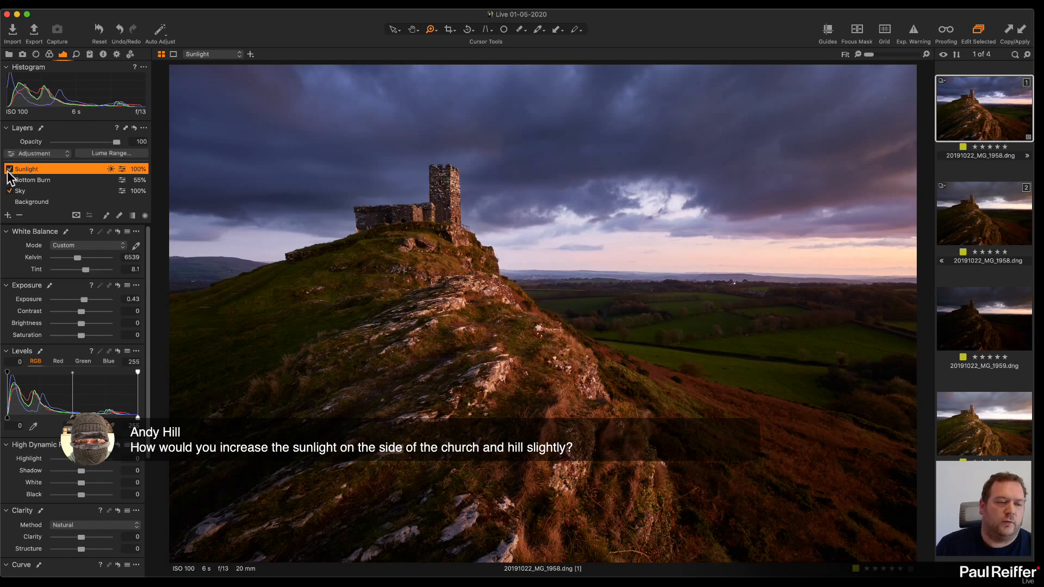
{"action": "left_click", "coordinate": [9, 190]}
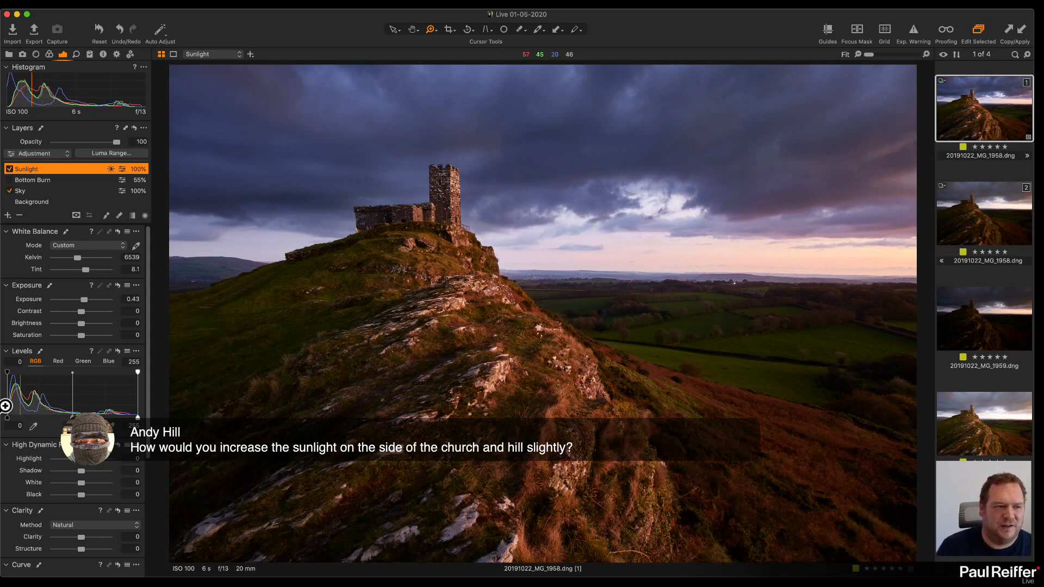
{"action": "left_click", "coordinate": [9, 181]}
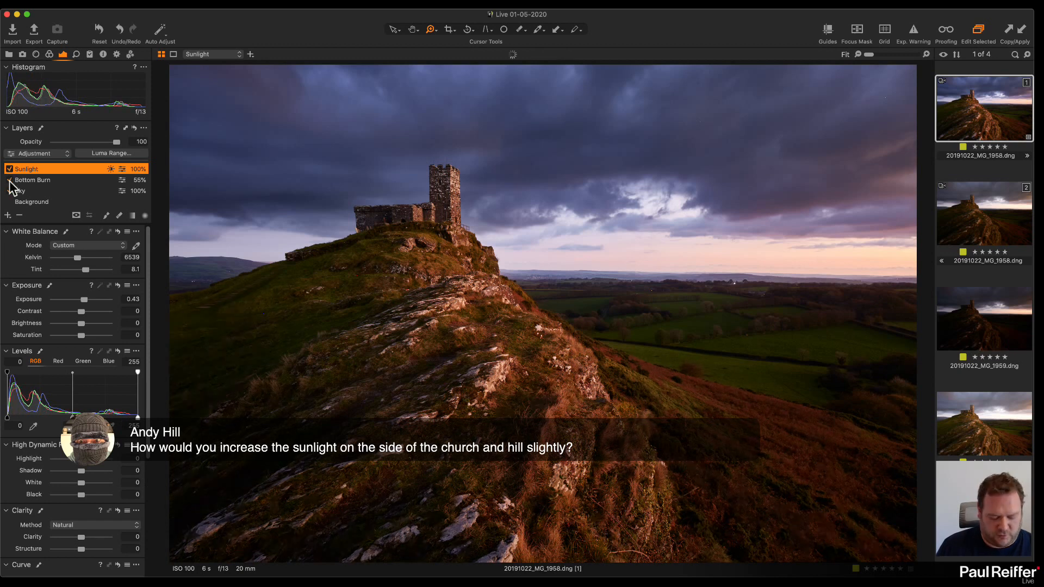
Examine the masks of the Bottom Burn and Sunlight layers, and slightly reduce the Sunlight layer's Exposure.
{"action": "left_click", "coordinate": [38, 179]}
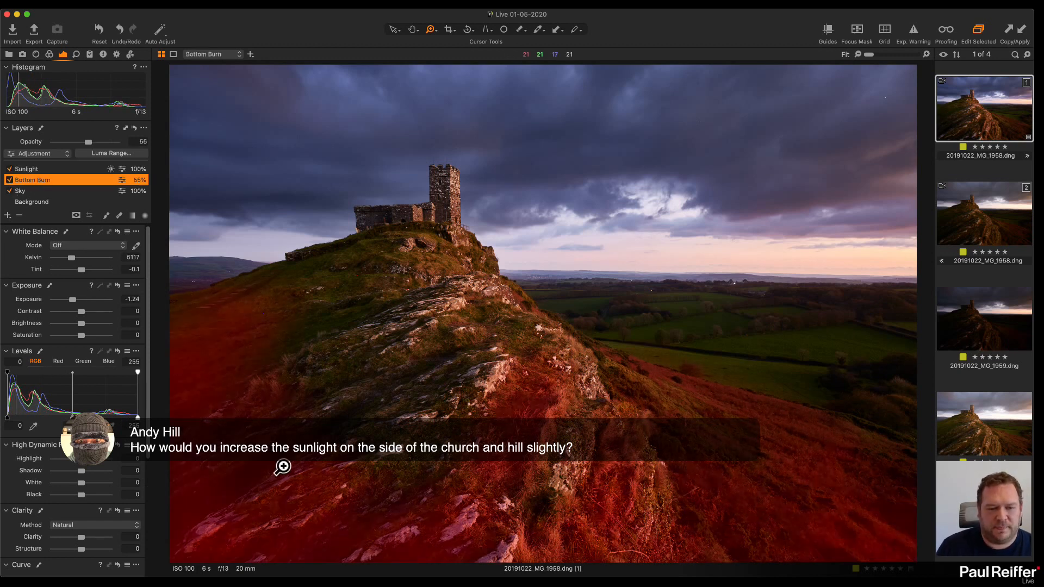
{"action": "left_click", "coordinate": [48, 168]}
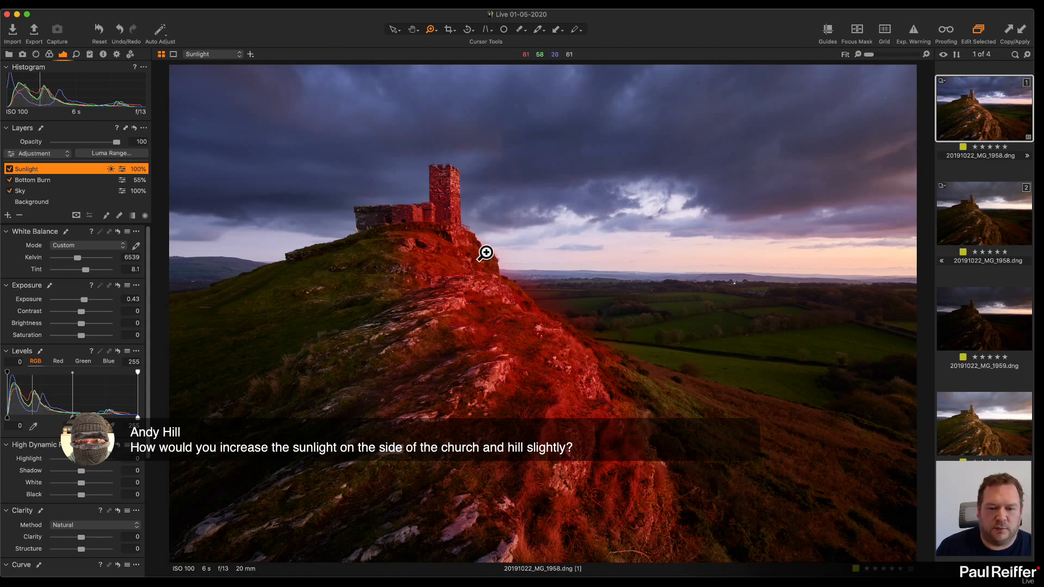
{"action": "key", "text": "m"}
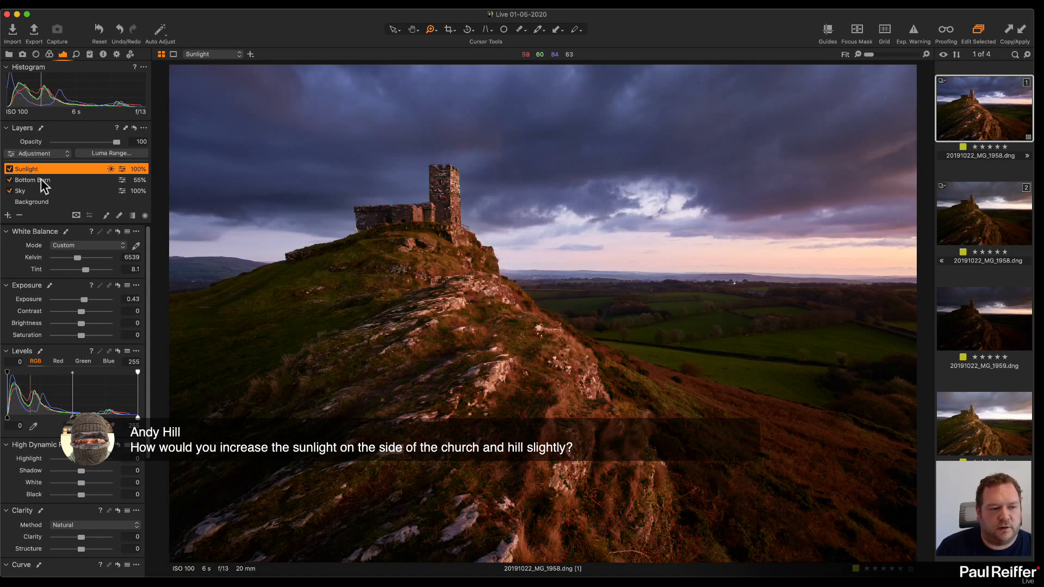
{"action": "left_click_drag", "start_coordinate": [84, 300], "coordinate": [82, 300]}
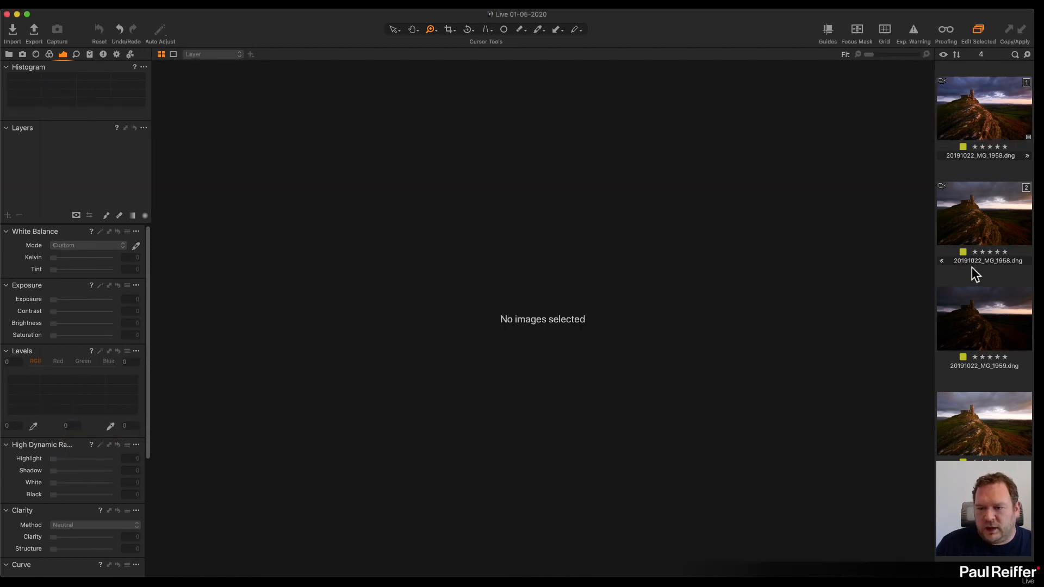
View the unedited second variant of 20191022_MG_1958.dng, then open the brighter exposure 20191022_MG_1960.dng on its own.
{"action": "left_click", "coordinate": [971, 267]}
{"action": "left_click", "coordinate": [982, 209]}
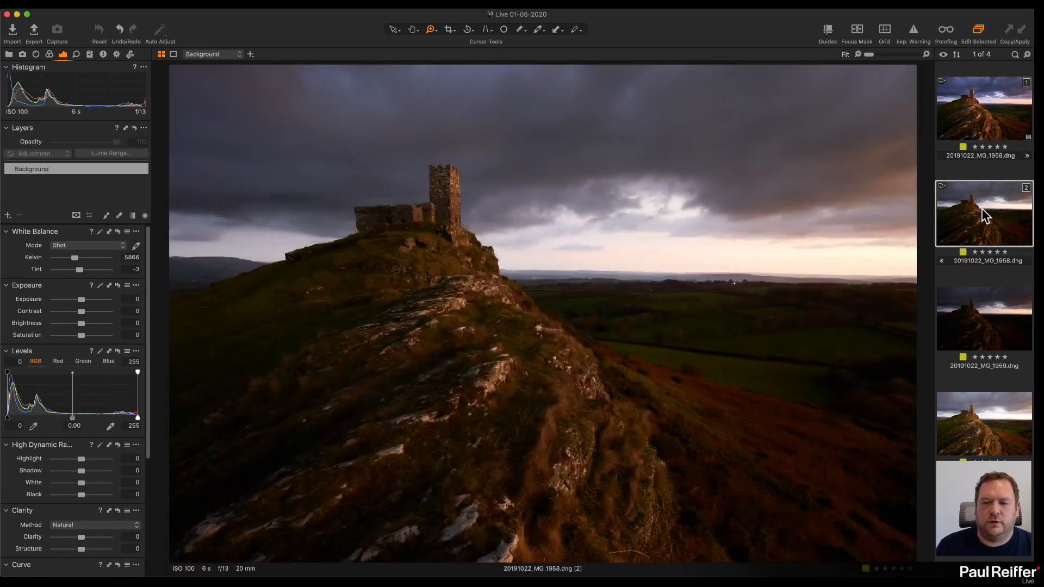
{"action": "left_click", "coordinate": [994, 443]}
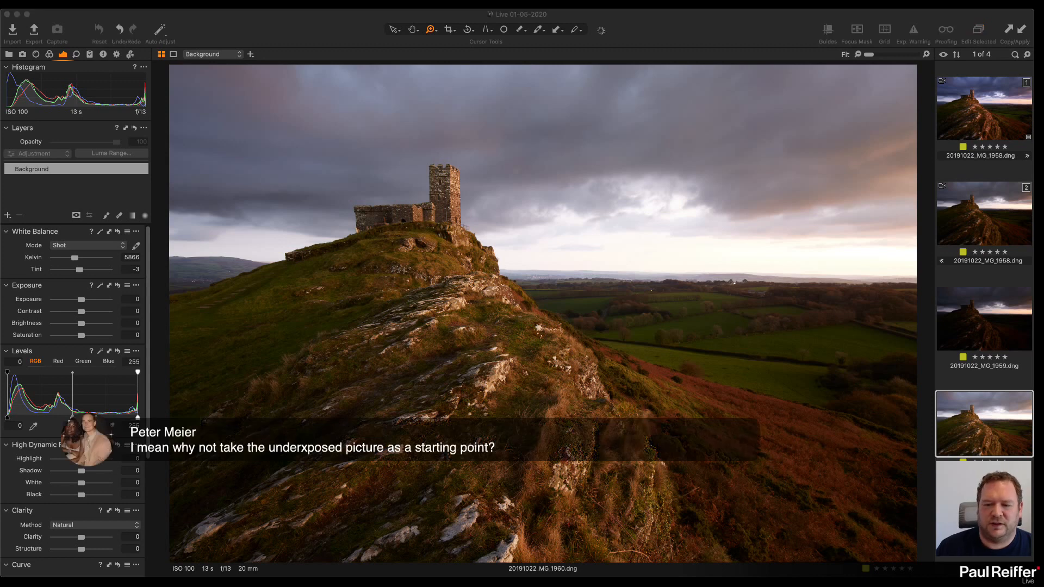
{"action": "left_click", "coordinate": [955, 411], "text": "super"}
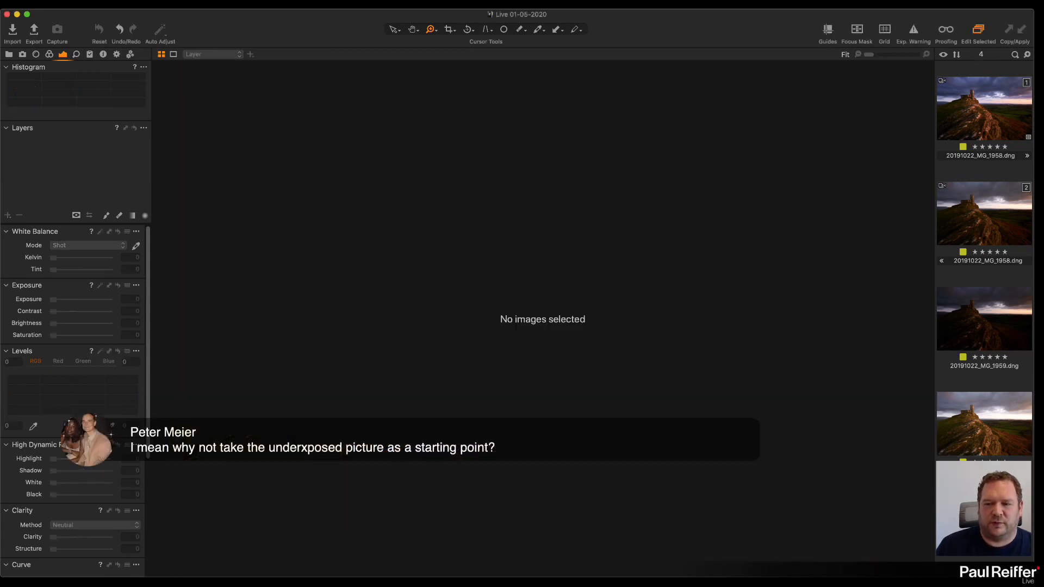
{"action": "left_click", "coordinate": [971, 414]}
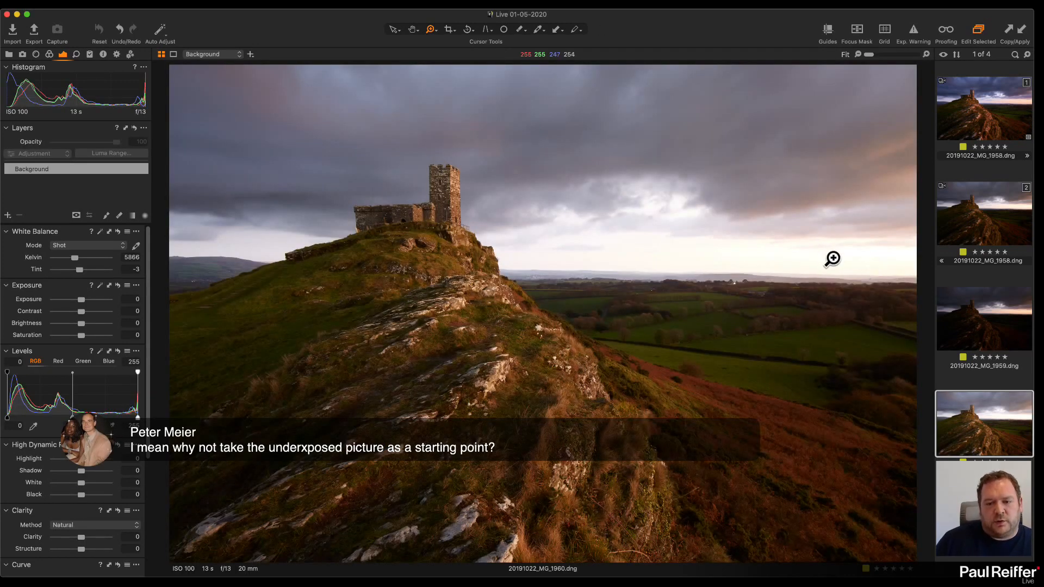
Check 20191022_MG_1960.dng for clipped highlights with the exposure warning, then switch the warning off.
{"action": "scroll", "coordinate": [75, 417], "scroll_direction": "down", "scroll_amount": 1}
{"action": "scroll", "coordinate": [75, 417], "scroll_direction": "down", "scroll_amount": 1}
{"action": "left_click", "coordinate": [913, 31]}
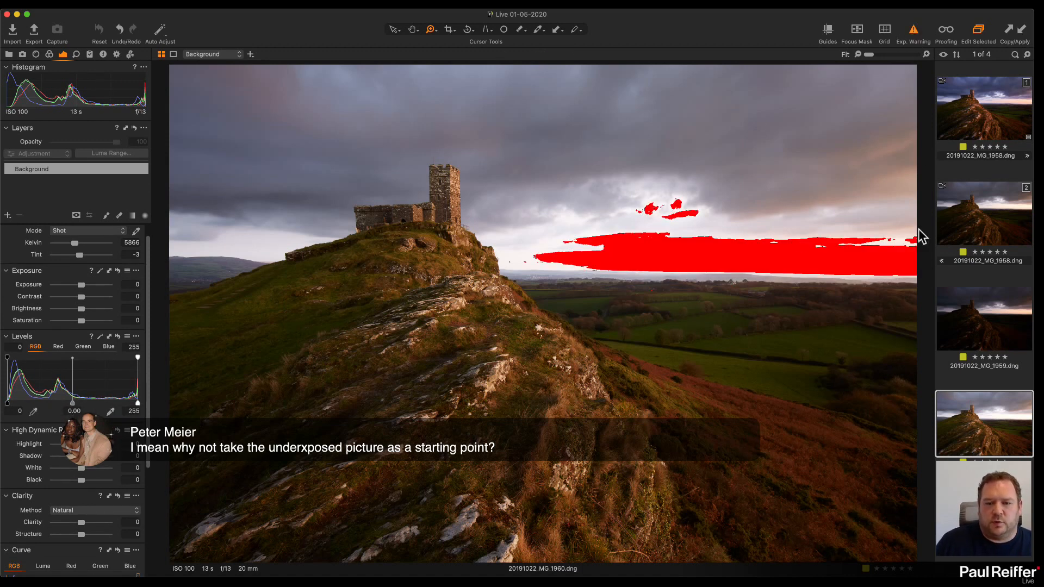
{"action": "left_click", "coordinate": [913, 31]}
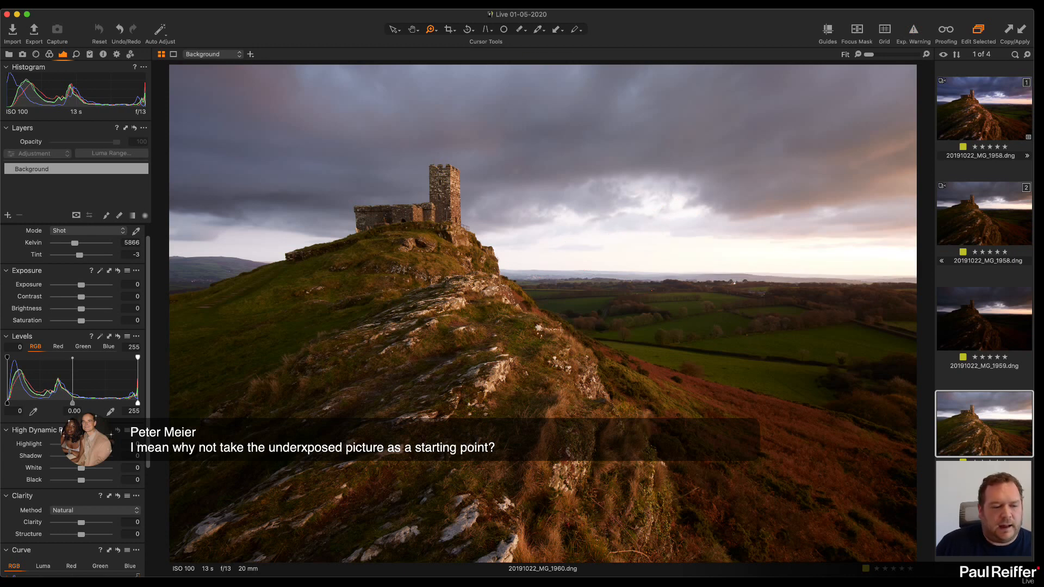
Strongly lower the Highlight value of 20191022_MG_1960.dng and inspect the recovered sky above the horizon at 300%.
{"action": "left_click_drag", "start_coordinate": [81, 443], "coordinate": [51, 444]}
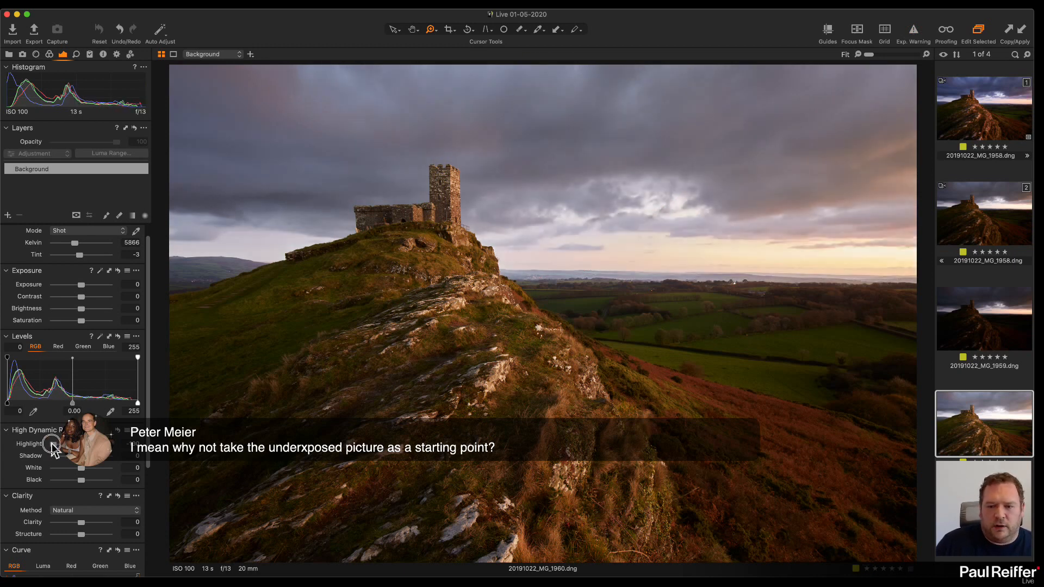
{"action": "left_click", "coordinate": [877, 251]}
{"action": "left_click_drag", "start_coordinate": [811, 405], "coordinate": [825, 361]}
{"action": "left_click", "coordinate": [778, 361]}
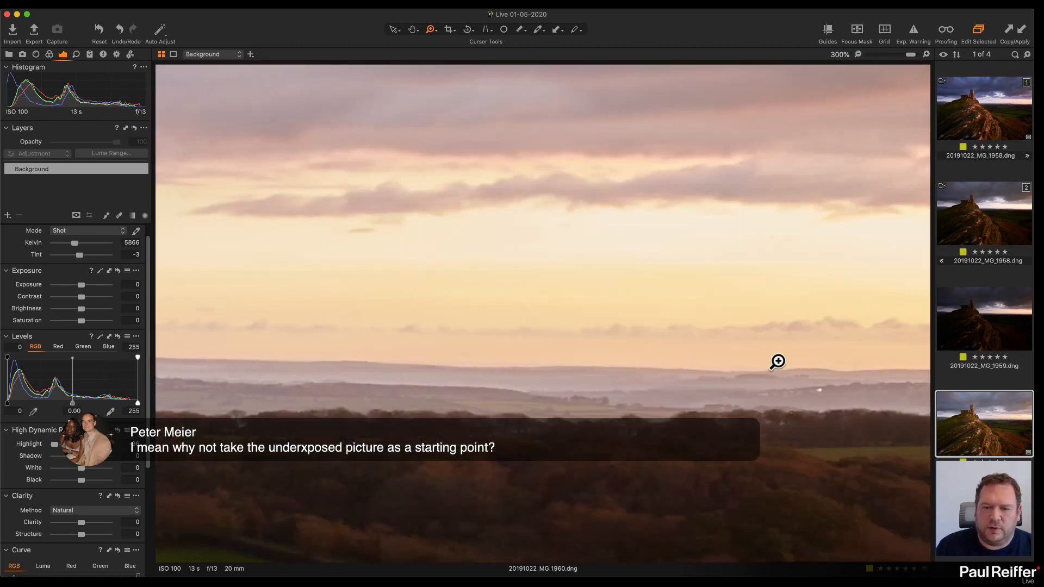
{"action": "left_click_drag", "start_coordinate": [555, 274], "coordinate": [556, 318]}
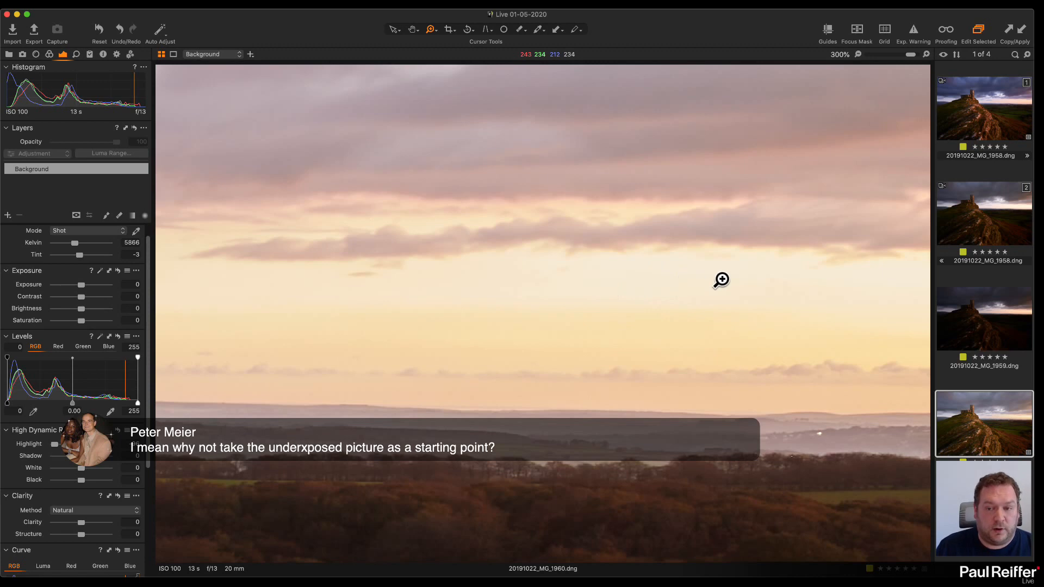
Compare the sky above the horizon in the second 20191022_MG_1958.dng variant and 20191022_MG_1960.dng at 300%.
{"action": "left_click", "coordinate": [988, 226]}
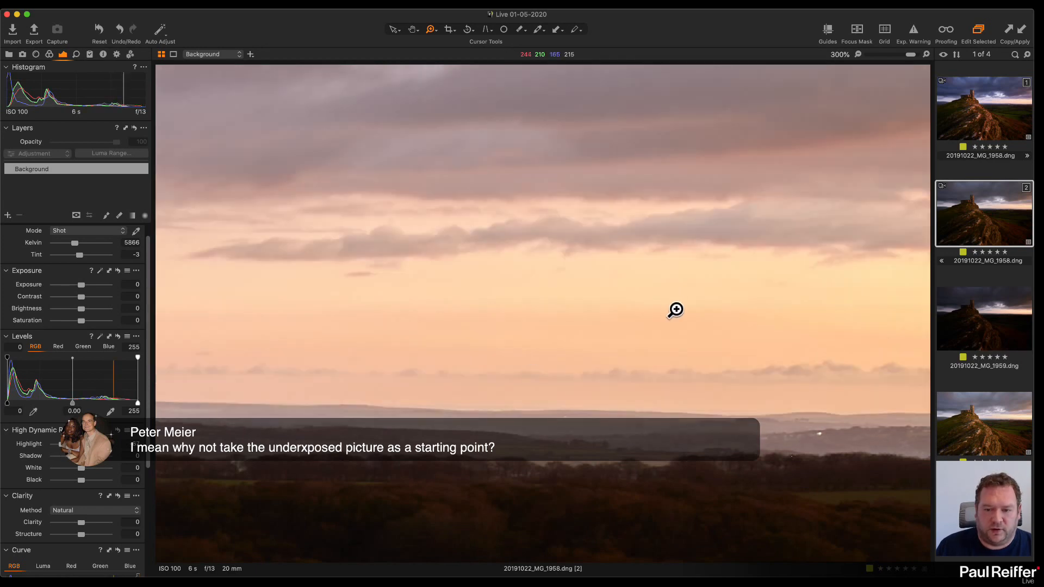
{"action": "left_click", "coordinate": [1003, 447]}
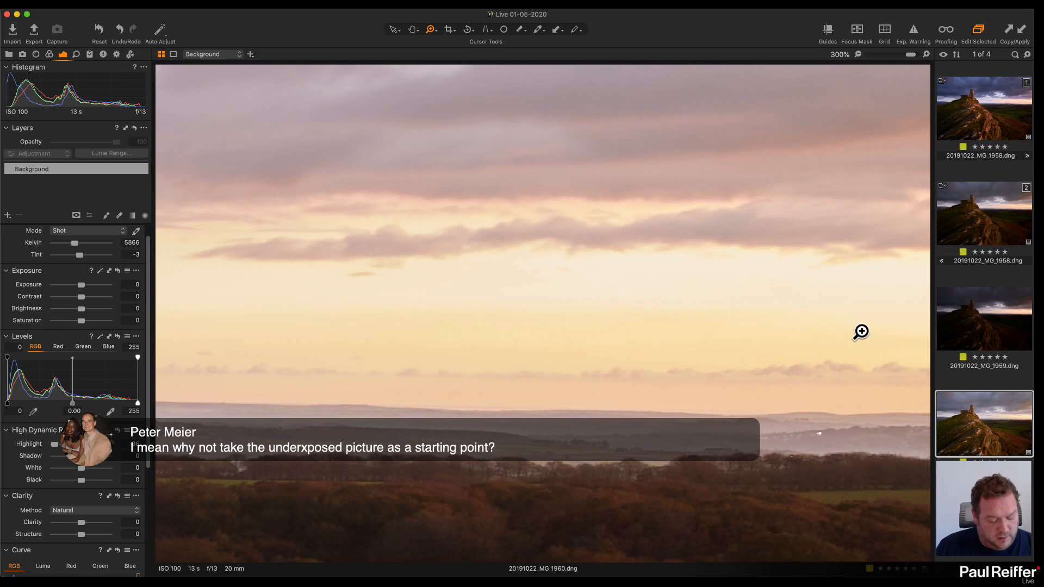
{"action": "scroll", "coordinate": [709, 276], "scroll_direction": "down", "scroll_amount": 5}
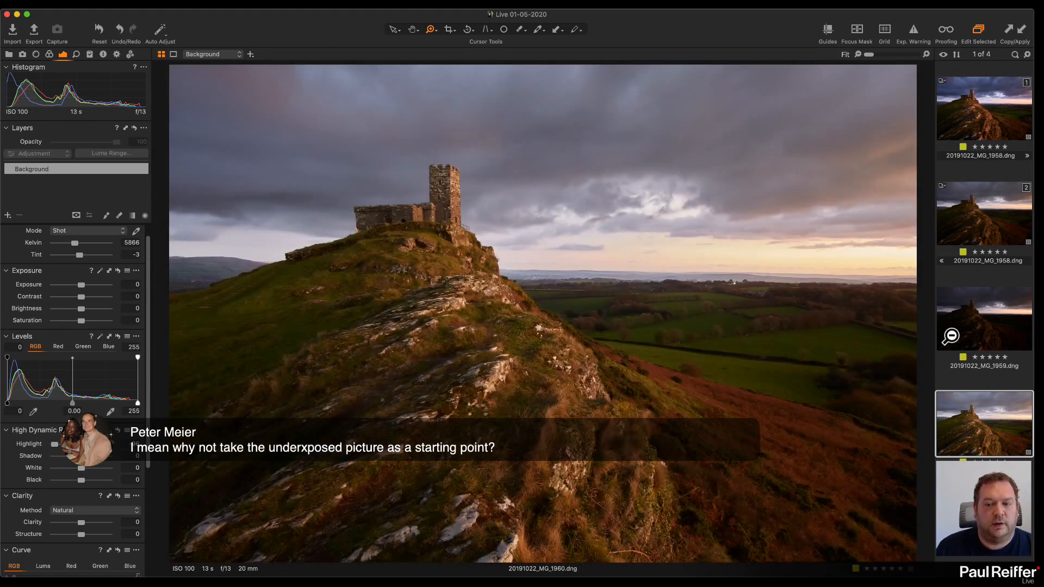
Strongly raise the Shadow value of the underexposed 20191022_MG_1959.dng and inspect the dark hillside at 200%.
{"action": "left_click", "coordinate": [988, 318]}
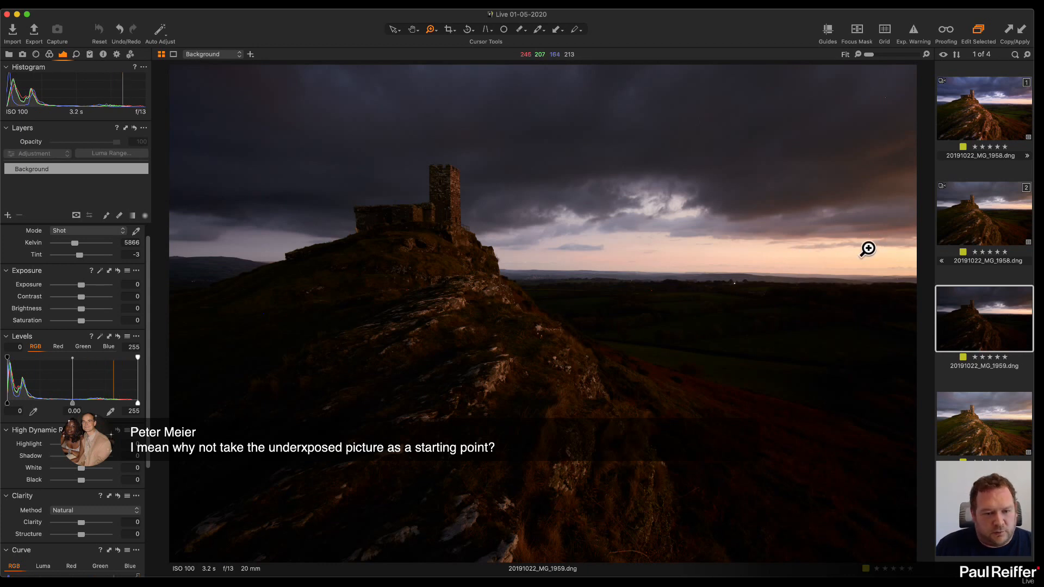
{"action": "left_click", "coordinate": [226, 382]}
{"action": "left_click_drag", "start_coordinate": [300, 326], "coordinate": [676, 333]}
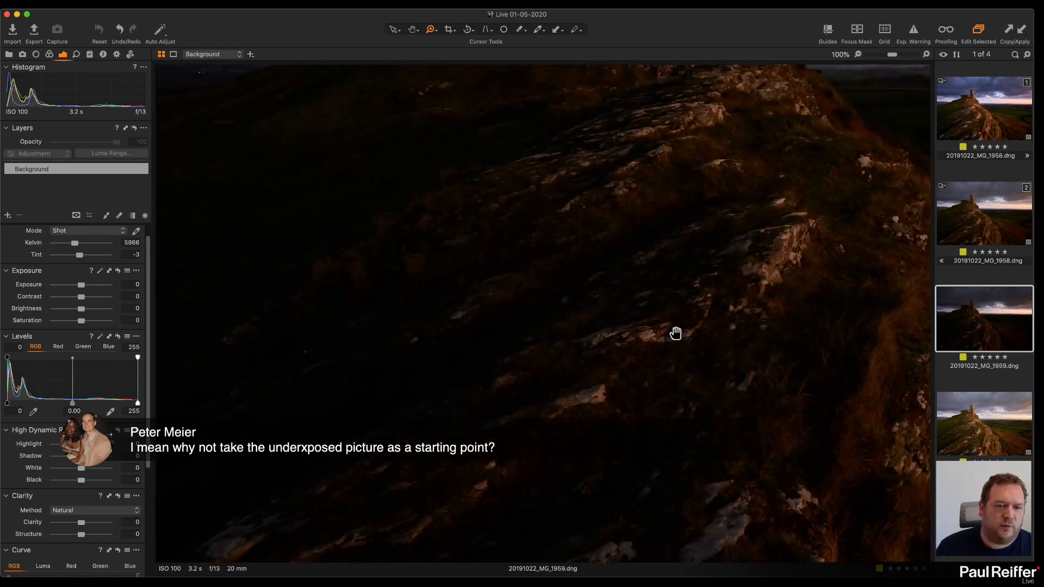
{"action": "left_click_drag", "start_coordinate": [301, 274], "coordinate": [752, 298]}
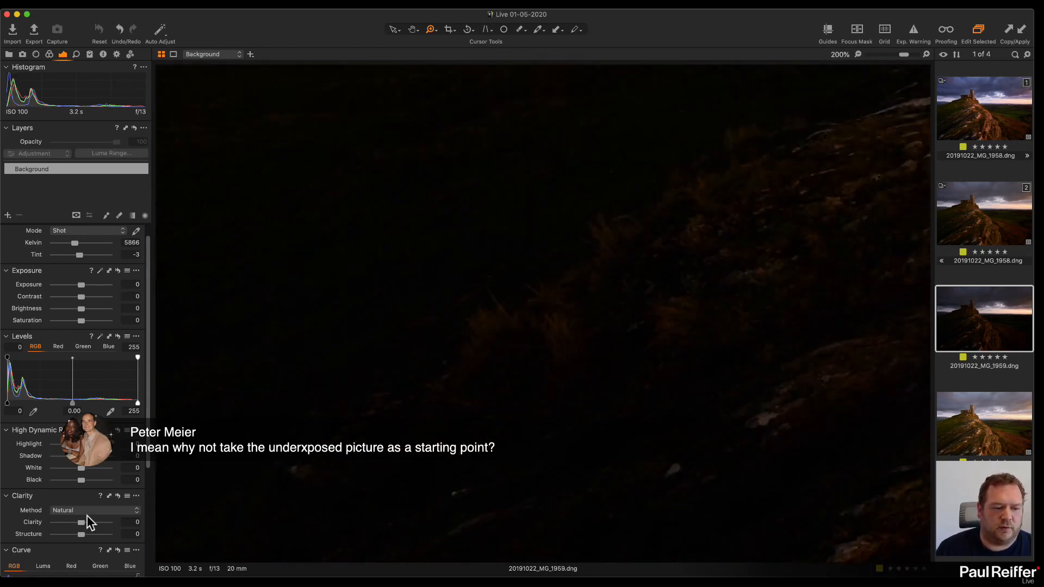
{"action": "left_click_drag", "start_coordinate": [102, 466], "coordinate": [106, 466]}
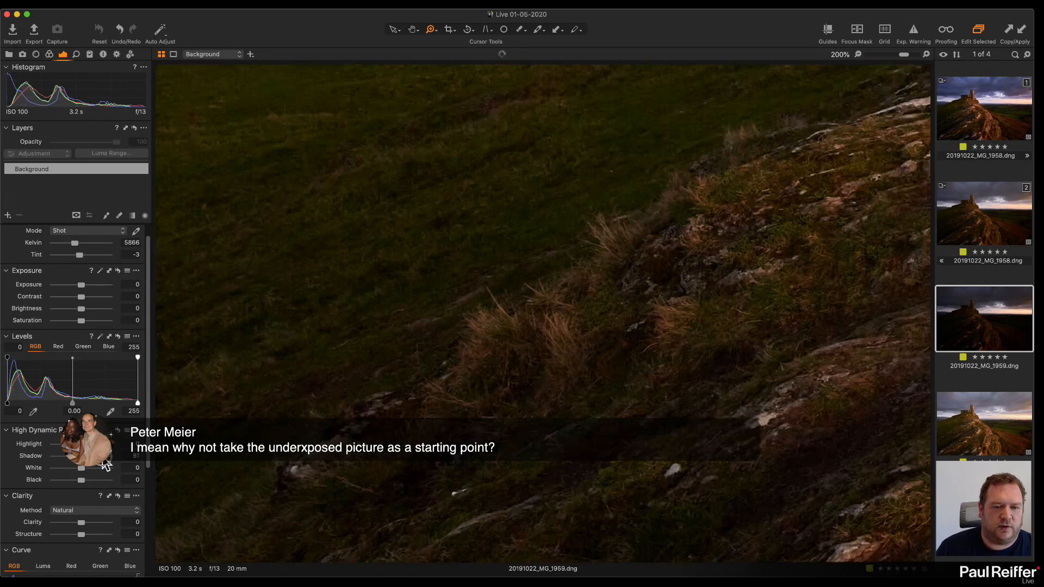
{"action": "left_click_drag", "start_coordinate": [620, 356], "coordinate": [468, 493]}
{"action": "left_click_drag", "start_coordinate": [442, 324], "coordinate": [757, 478]}
{"action": "left_click_drag", "start_coordinate": [524, 415], "coordinate": [559, 375]}
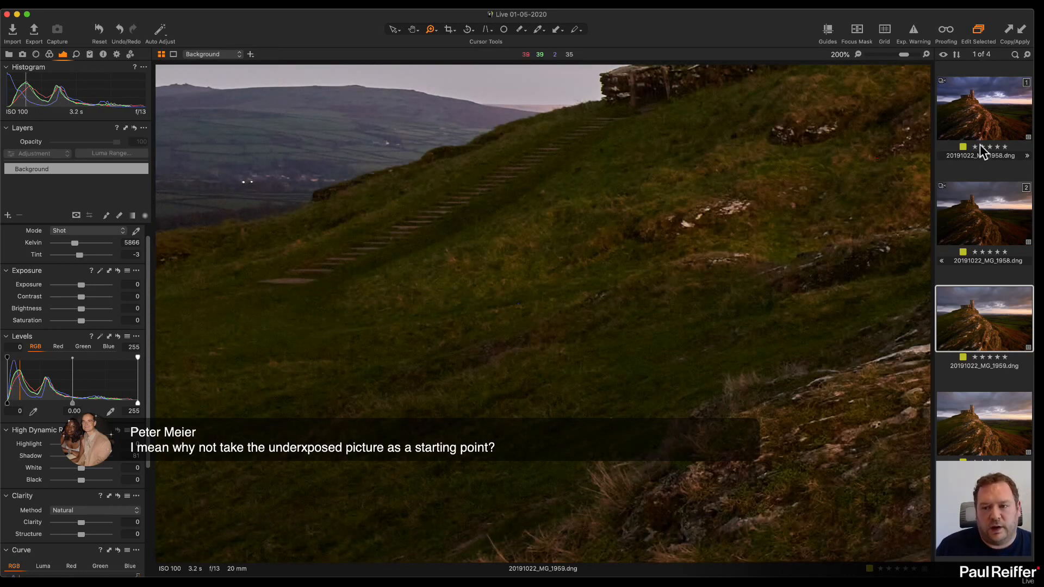
Raise the Shadow value of the second 20191022_MG_1958.dng variant to brighten its hillside, and inspect the stone steps at 300%.
{"action": "left_click", "coordinate": [986, 129]}
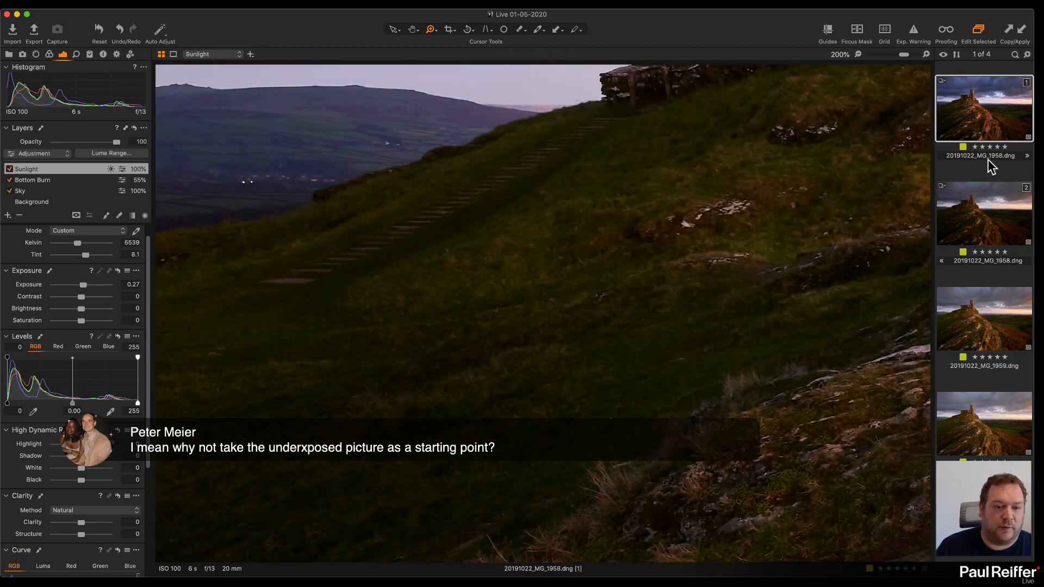
{"action": "left_click", "coordinate": [999, 218]}
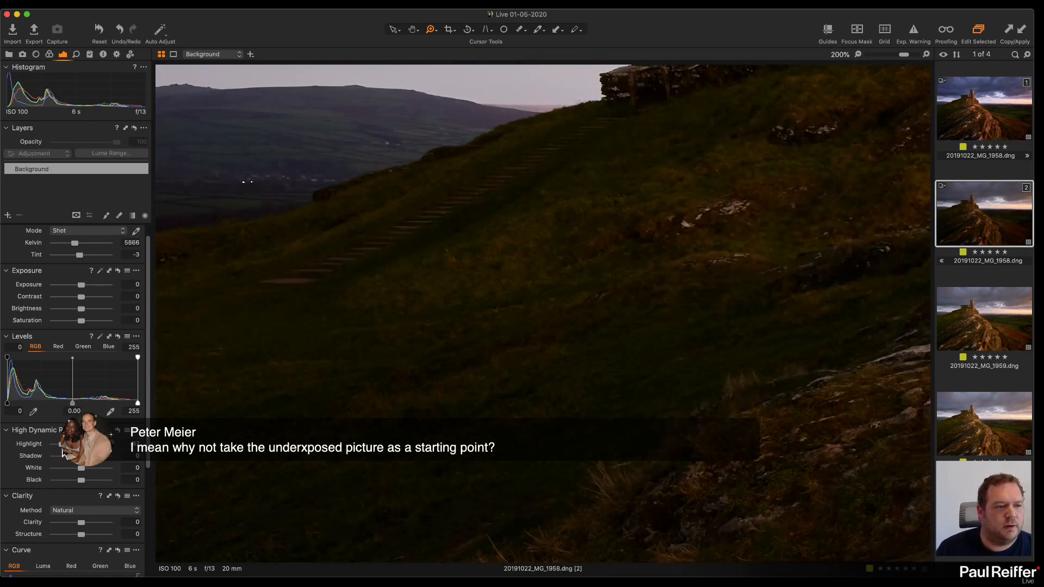
{"action": "left_click_drag", "start_coordinate": [62, 445], "coordinate": [81, 445]}
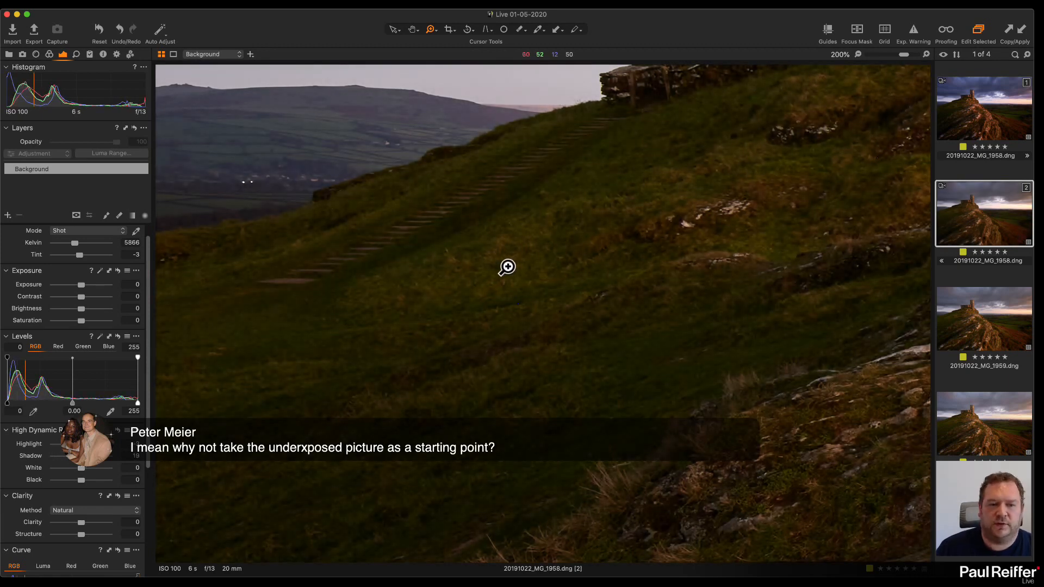
{"action": "left_click", "coordinate": [365, 247]}
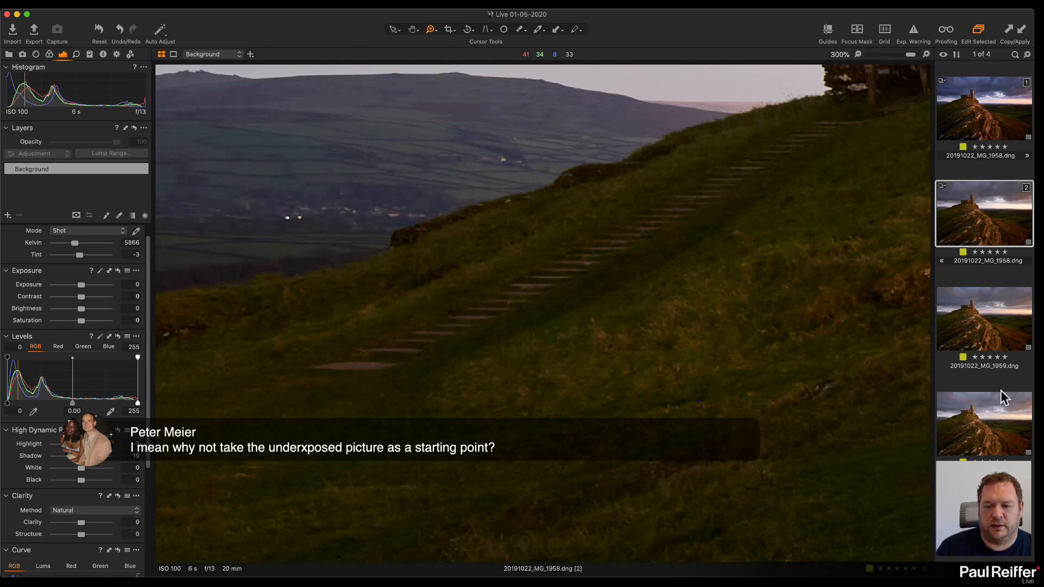
Compare 20191022_MG_1959.dng side by side with the second 20191022_MG_1958.dng variant around the stone steps at 400%.
{"action": "left_click", "coordinate": [983, 328]}
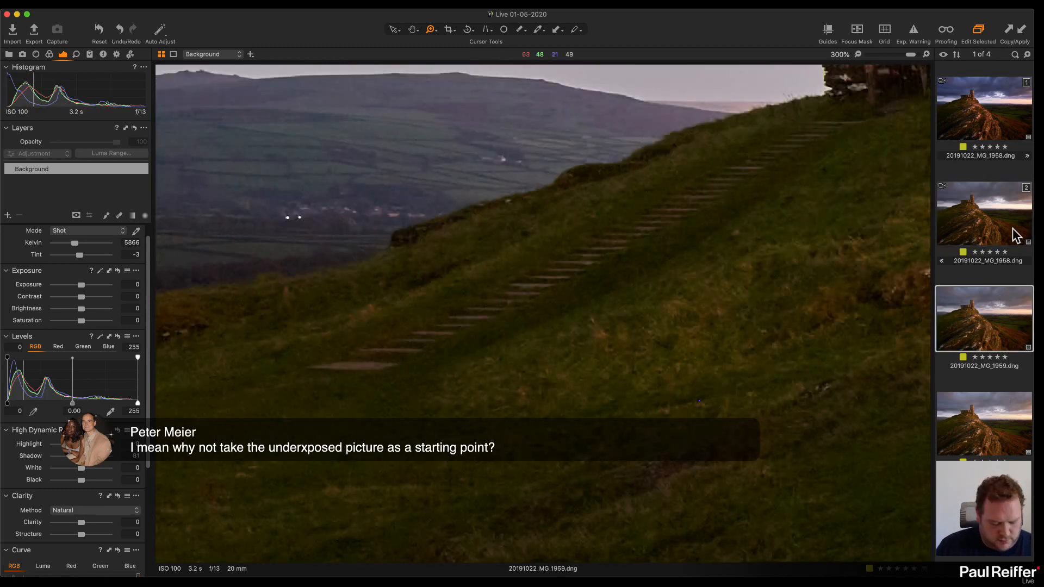
{"action": "left_click", "coordinate": [1003, 245], "text": "super"}
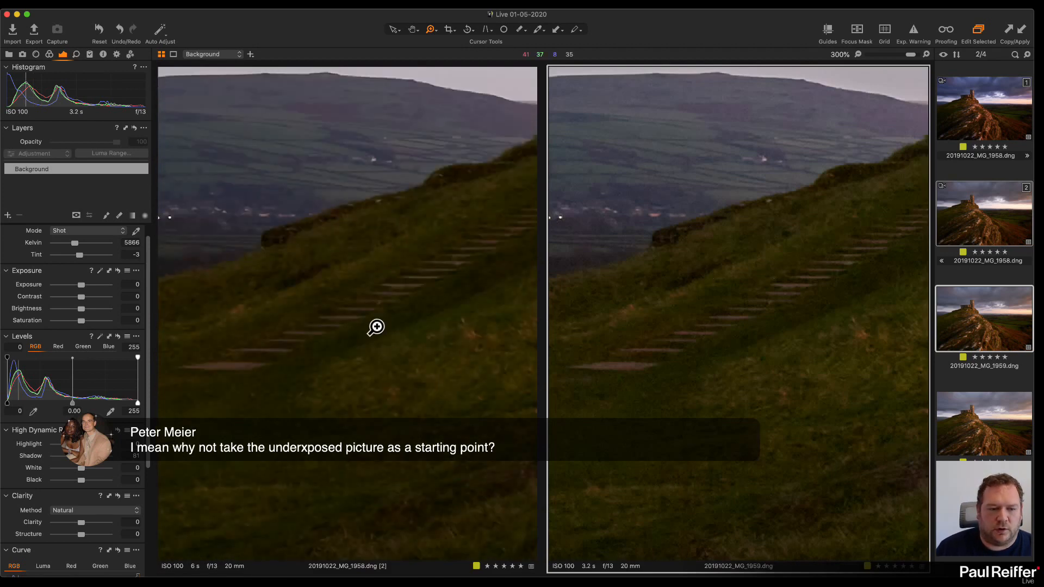
{"action": "left_click", "coordinate": [710, 327]}
{"action": "left_click", "coordinate": [359, 332]}
{"action": "left_click_drag", "start_coordinate": [347, 331], "coordinate": [406, 359]}
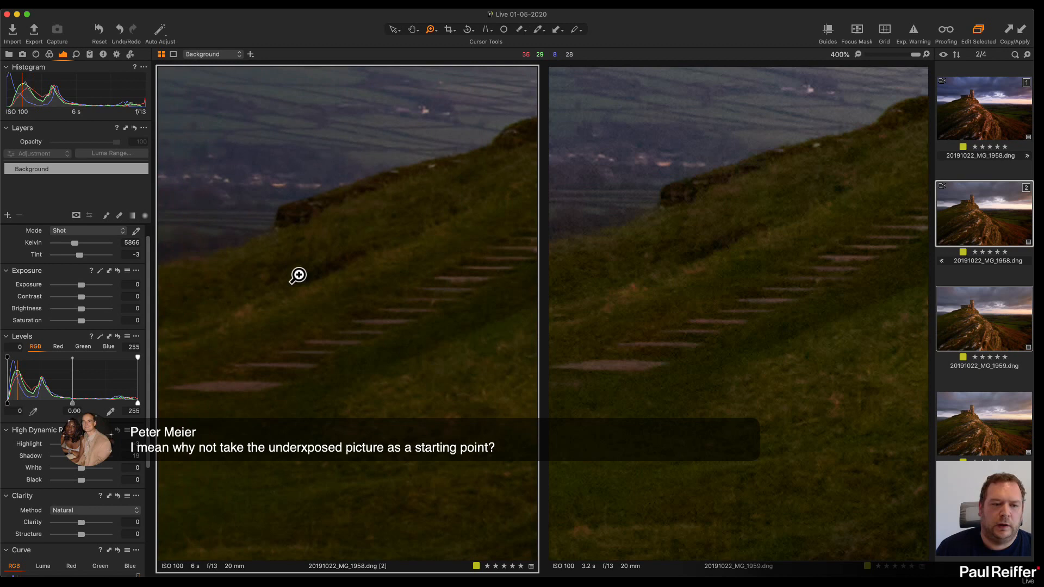
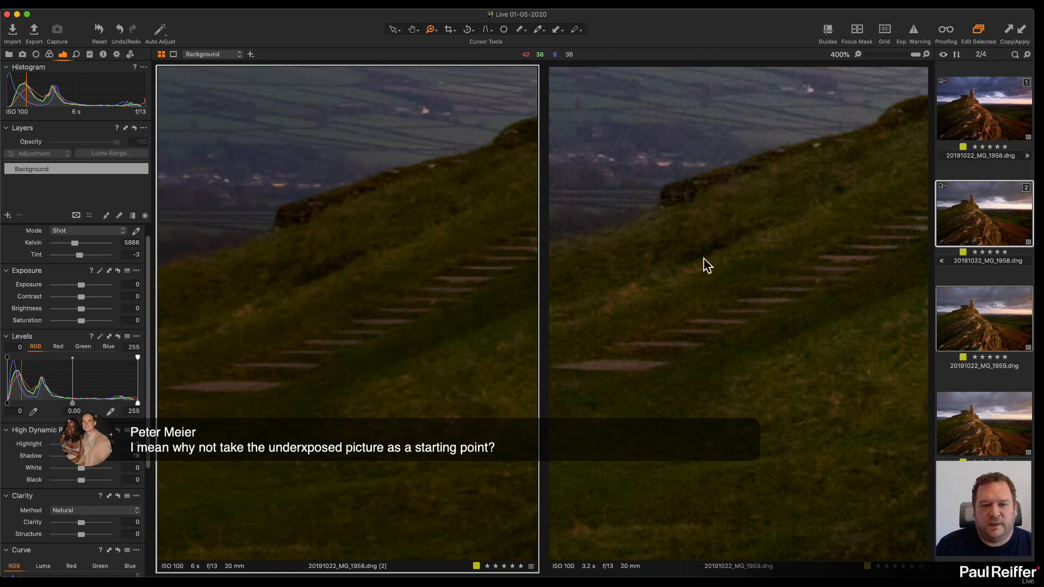
Align both exposures on the distant hills and village lights and compare their noise and detail at 400%.
{"action": "left_click_drag", "start_coordinate": [704, 247], "coordinate": [746, 368]}
{"action": "left_click_drag", "start_coordinate": [365, 347], "coordinate": [378, 426]}
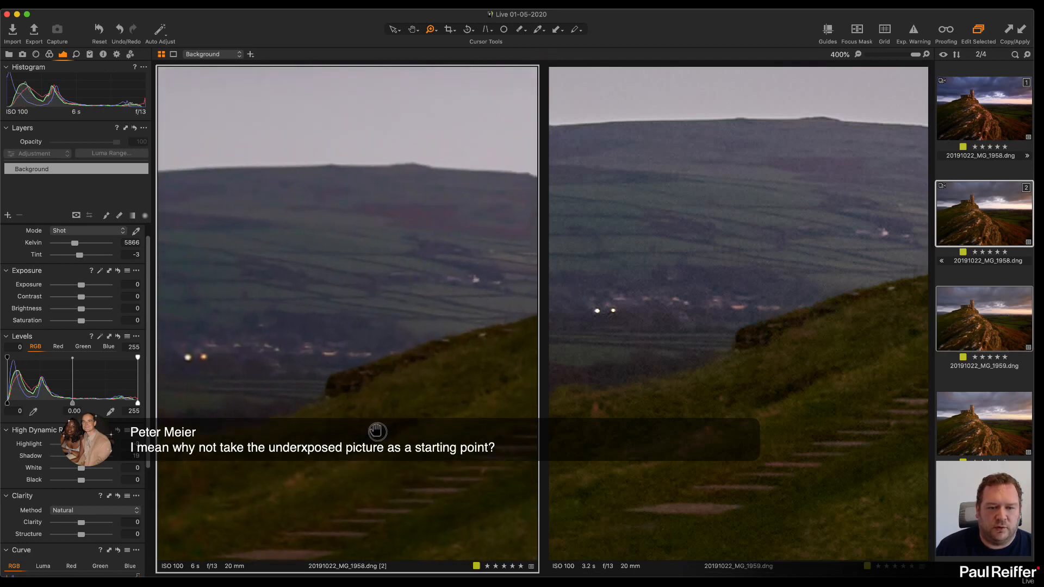
{"action": "left_click", "coordinate": [717, 234]}
{"action": "left_click", "coordinate": [279, 281]}
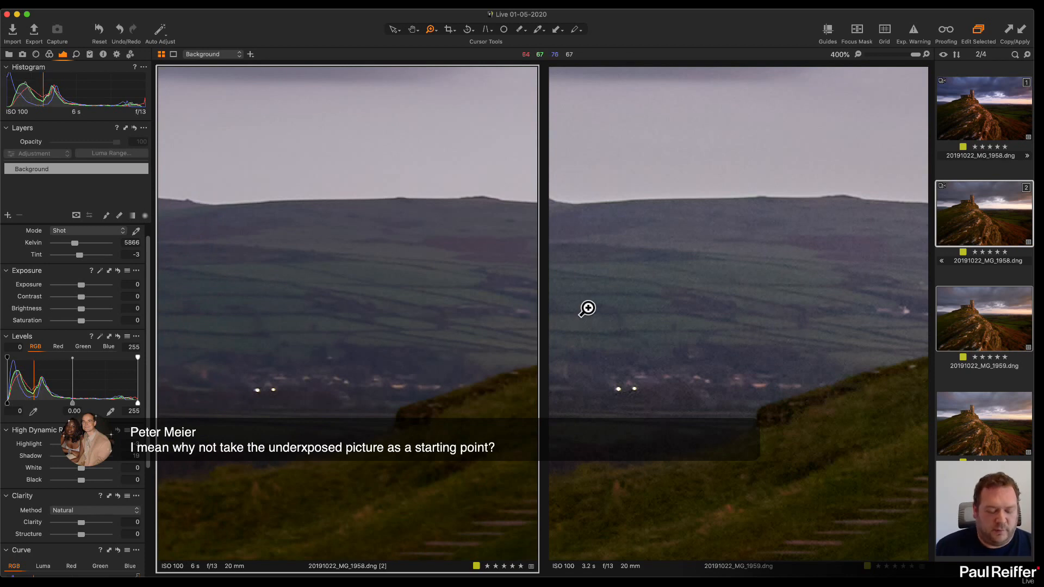
Fit both shadow-lifted exposures completely in view and compare them side by side as whole images.
{"action": "left_click", "coordinate": [636, 314], "text": "alt"}
{"action": "left_click", "coordinate": [620, 315], "text": "alt"}
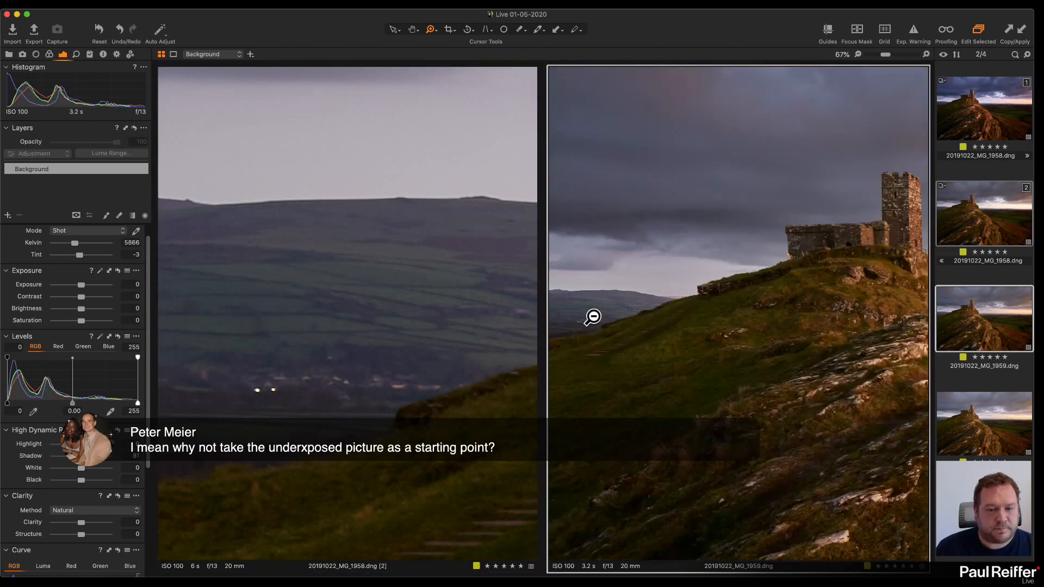
{"action": "left_click", "coordinate": [692, 325], "text": "alt"}
{"action": "left_click", "coordinate": [692, 325], "text": "alt"}
{"action": "left_click", "coordinate": [423, 323], "text": "alt"}
{"action": "left_click", "coordinate": [387, 322], "text": "alt"}
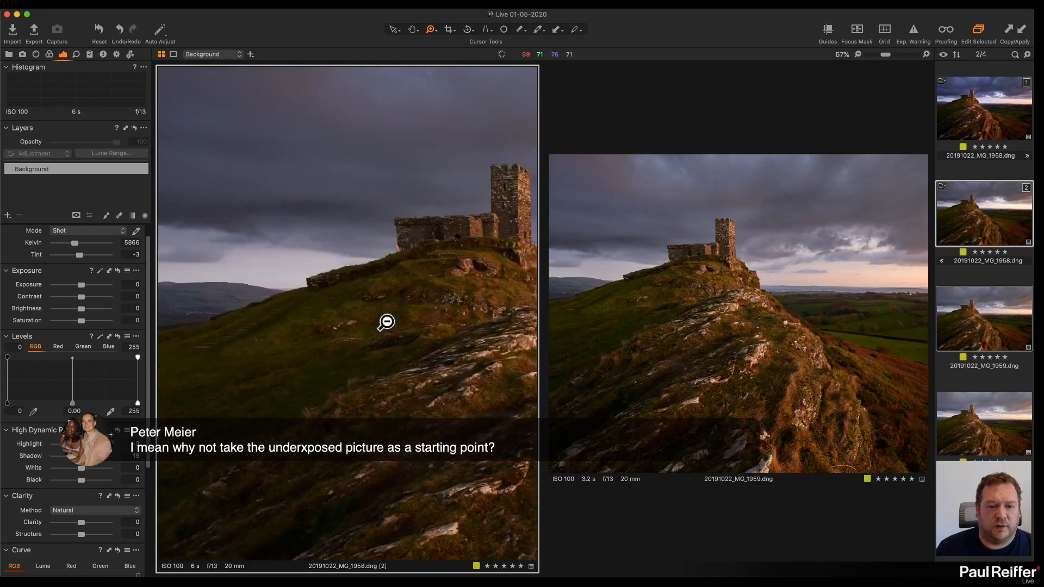
{"action": "left_click", "coordinate": [386, 321], "text": "alt"}
{"action": "left_click", "coordinate": [387, 321], "text": "alt"}
{"action": "left_click", "coordinate": [804, 317], "text": "alt"}
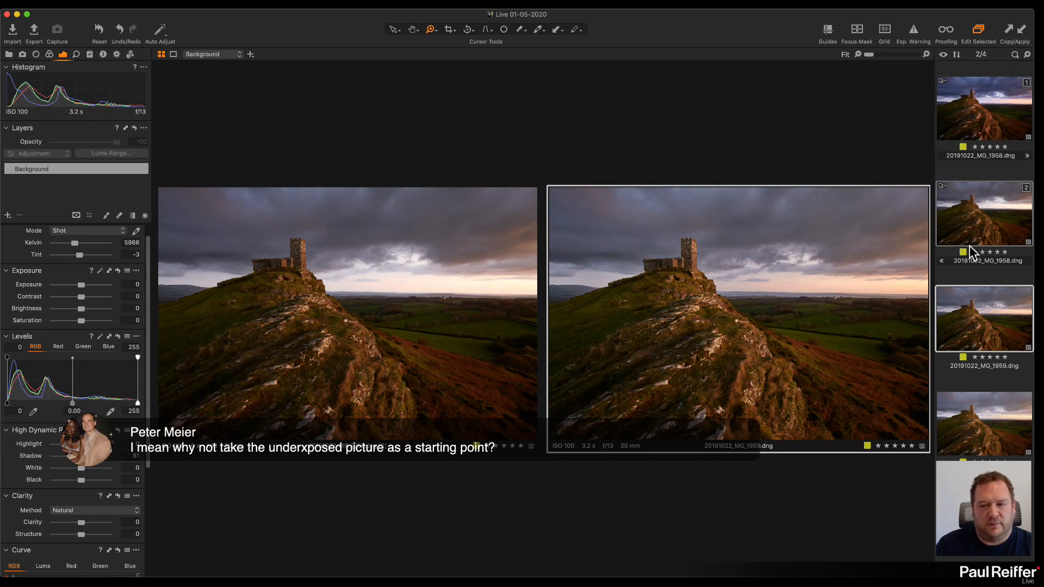
View the second 20191022_MG_1958.dng variant on its own, followed by the first variant with the Sunlight, Bottom Burn and Sky layers.
{"action": "left_click", "coordinate": [971, 269]}
{"action": "left_click", "coordinate": [978, 225]}
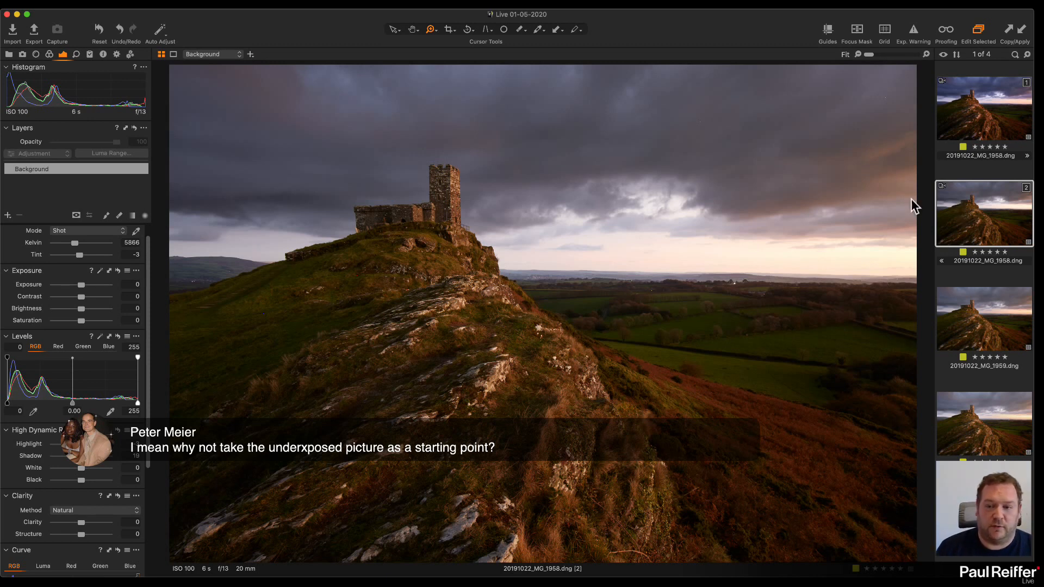
{"action": "left_click", "coordinate": [991, 131]}
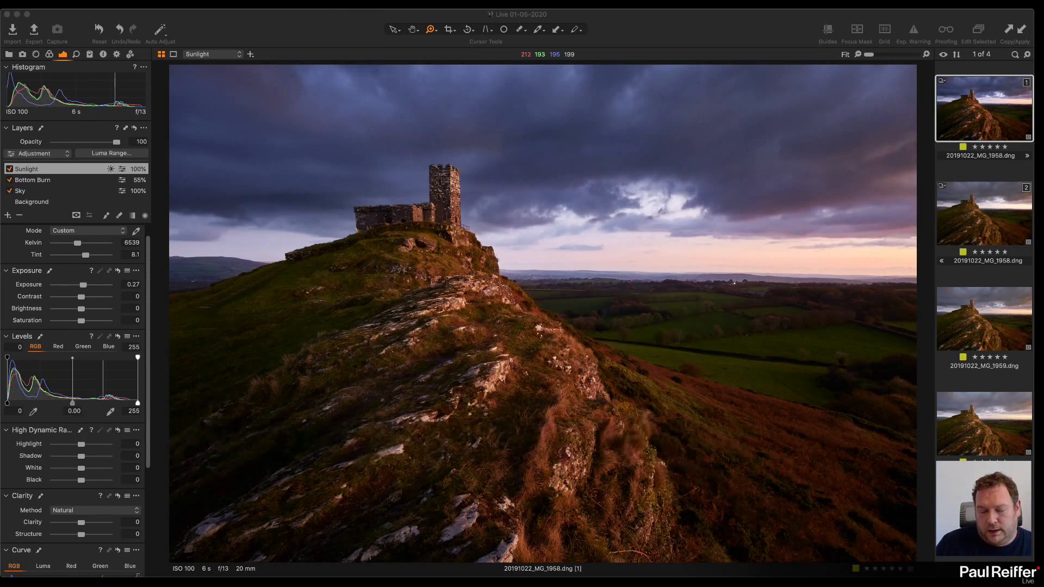
Open the mountain photo DSCF1144.RAF from the next user collection and show its exposure adjustments.
{"action": "left_click", "coordinate": [10, 54]}
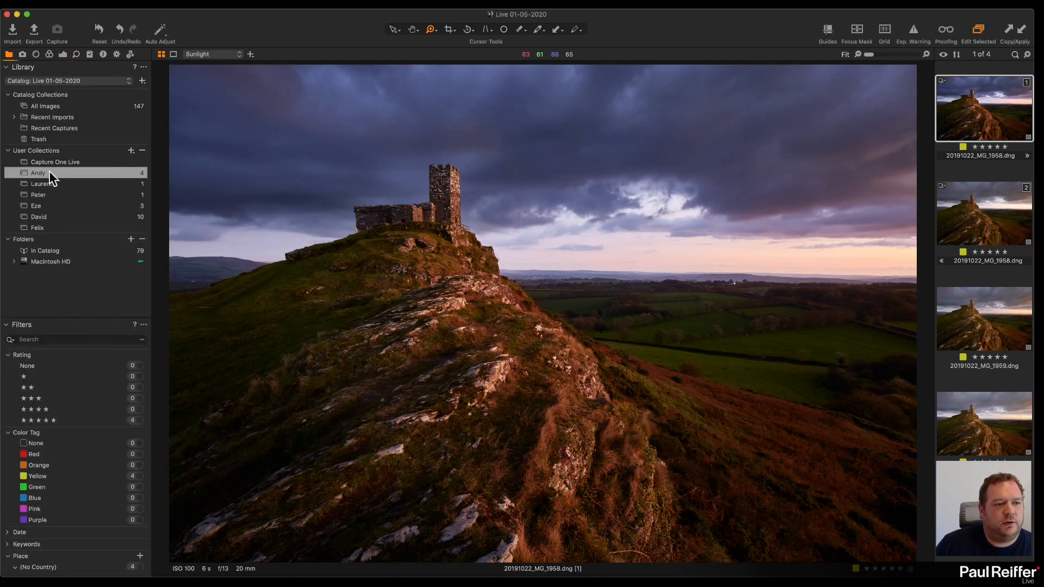
{"action": "left_click", "coordinate": [55, 185]}
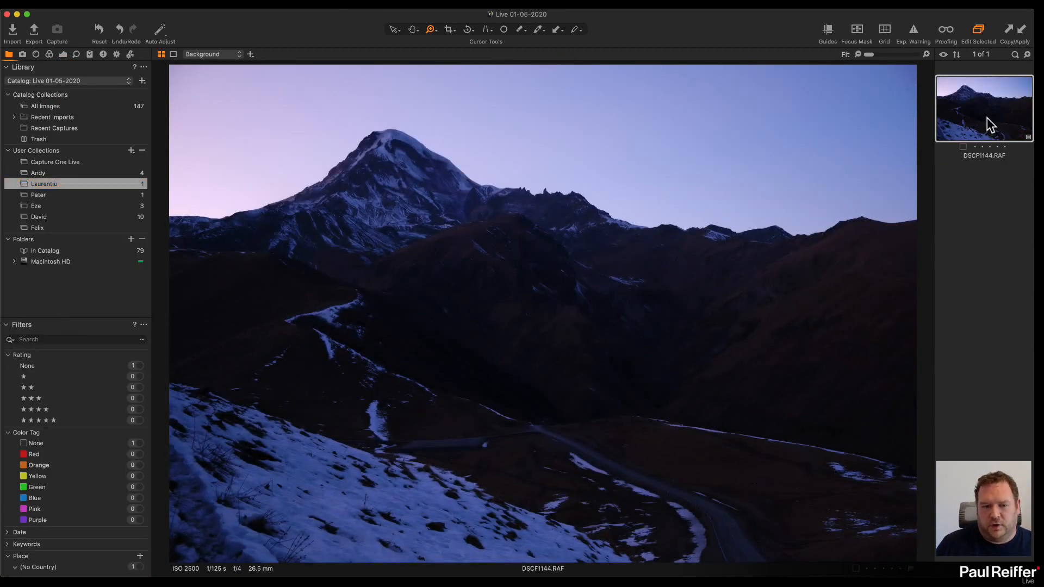
{"action": "left_click", "coordinate": [62, 54]}
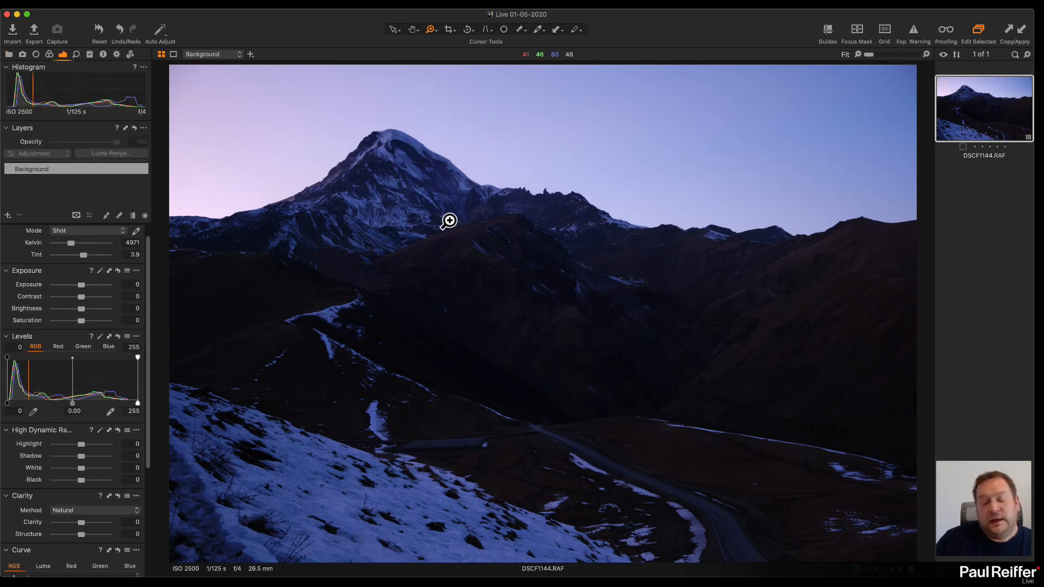
Brighten the dark slopes of DSCF1144.RAF by setting Shadow to 78 and Black to 59 in High Dynamic Range.
{"action": "left_click", "coordinate": [461, 324]}
{"action": "left_click", "coordinate": [450, 305]}
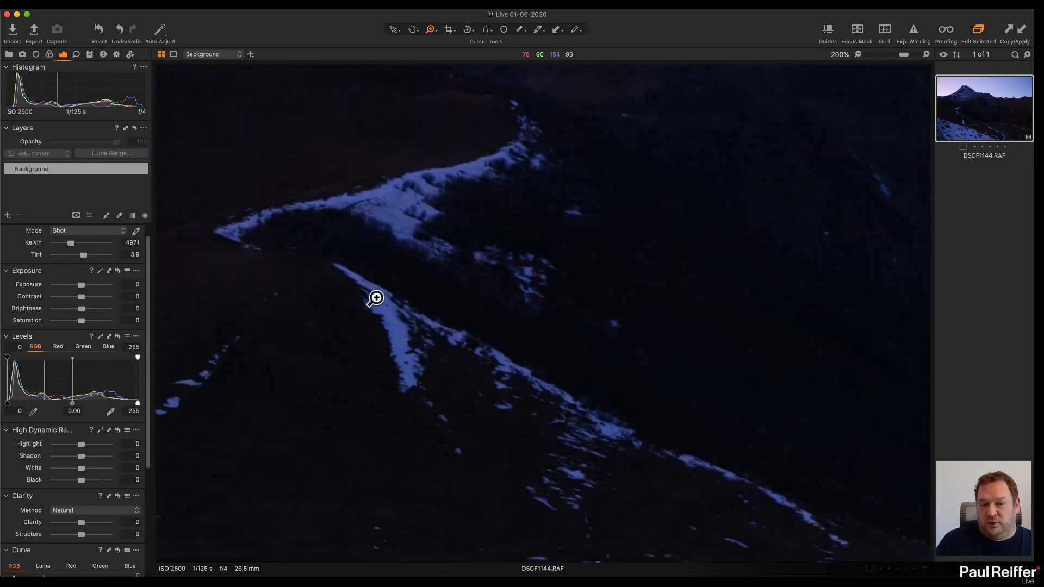
{"action": "left_click_drag", "start_coordinate": [373, 298], "coordinate": [660, 256]}
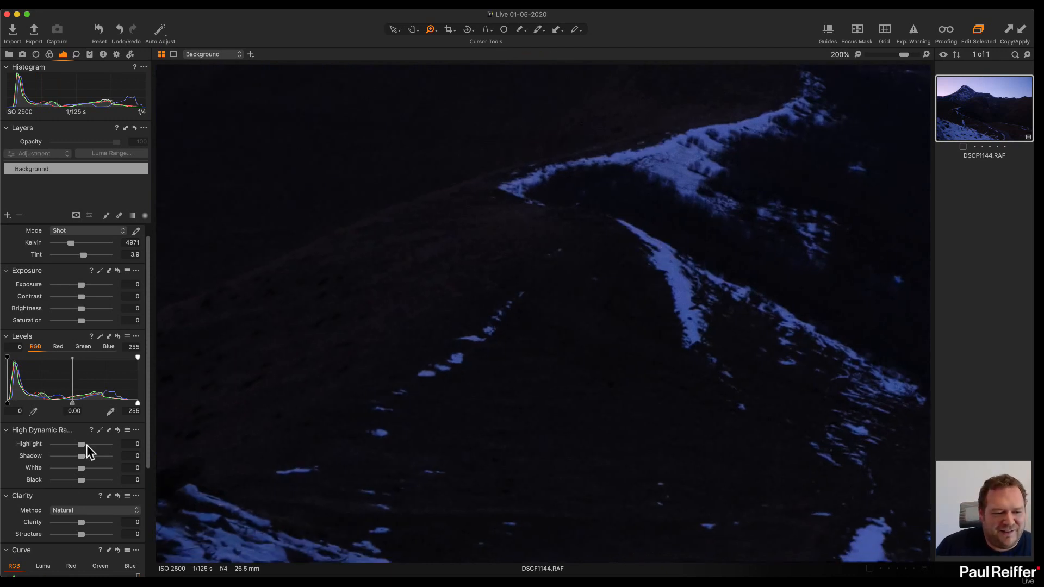
{"action": "left_click_drag", "start_coordinate": [81, 457], "coordinate": [98, 480]}
Examine the brightened slopes and valley road of DSCF1144.RAF for noise at 200%.
{"action": "left_click", "coordinate": [434, 373], "text": "alt"}
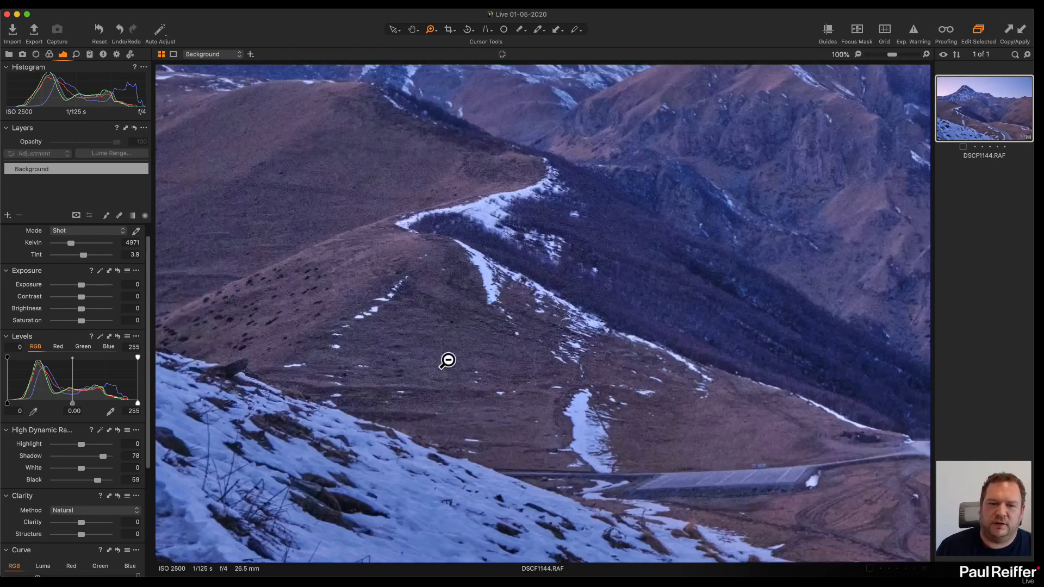
{"action": "left_click", "coordinate": [472, 309], "text": "alt"}
{"action": "left_click_drag", "start_coordinate": [420, 345], "coordinate": [288, 312]}
{"action": "left_click", "coordinate": [549, 342]}
{"action": "left_click", "coordinate": [559, 345]}
{"action": "left_click_drag", "start_coordinate": [556, 274], "coordinate": [510, 382]}
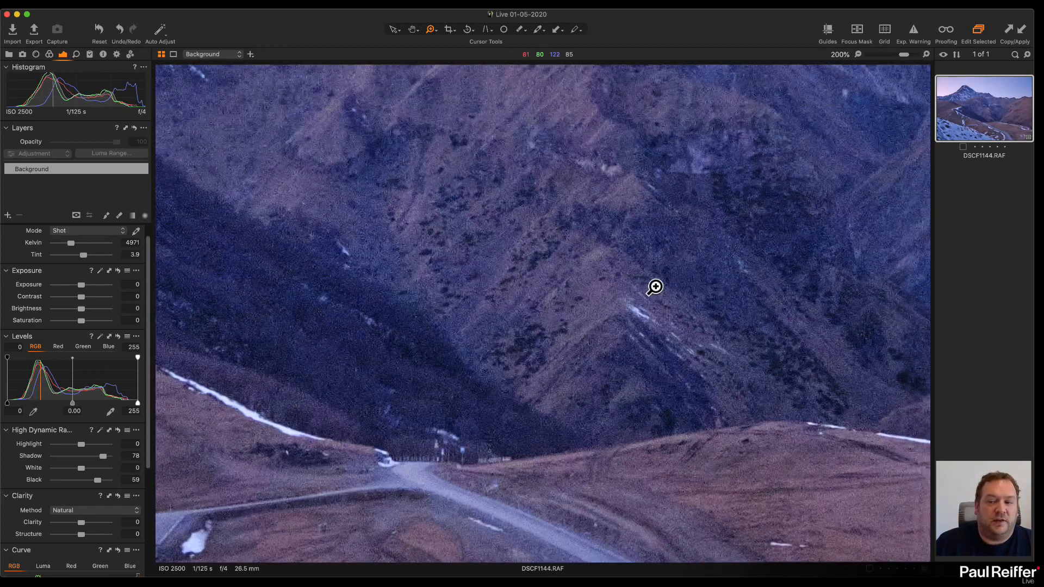
Try noise reduction with Luminance 84, Details 70 and Color 65, reset it to the defaults, and return to the exposure adjustments.
{"action": "left_click", "coordinate": [76, 54]}
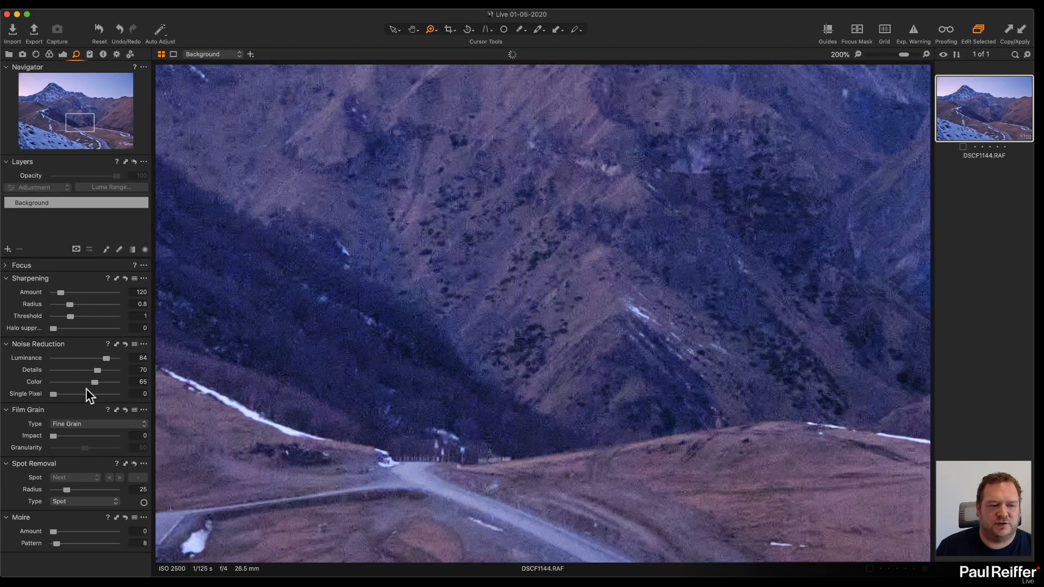
{"action": "left_click", "coordinate": [125, 345]}
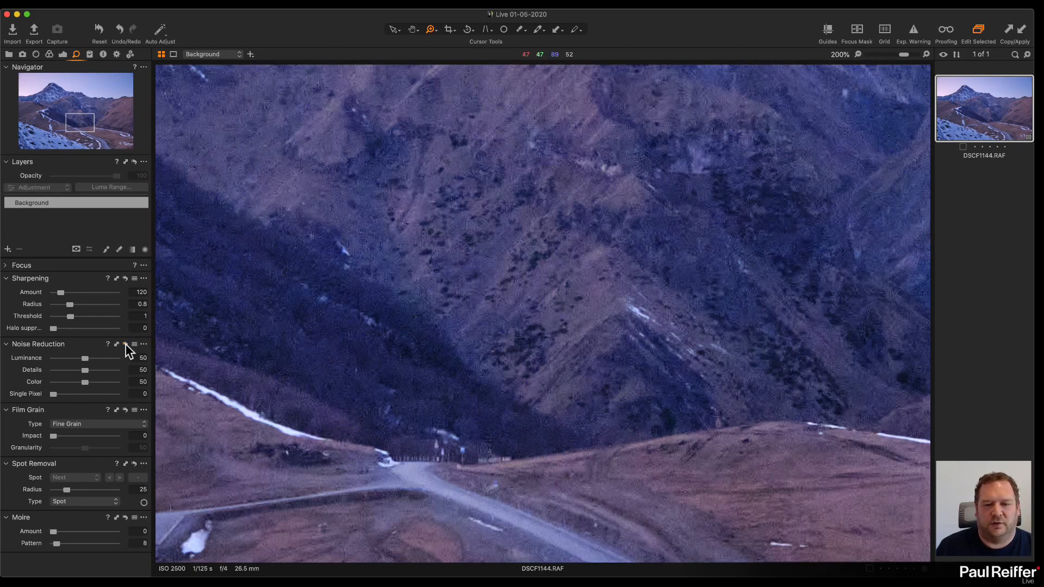
{"action": "left_click", "coordinate": [504, 286], "text": "alt"}
{"action": "left_click", "coordinate": [504, 286], "text": "alt"}
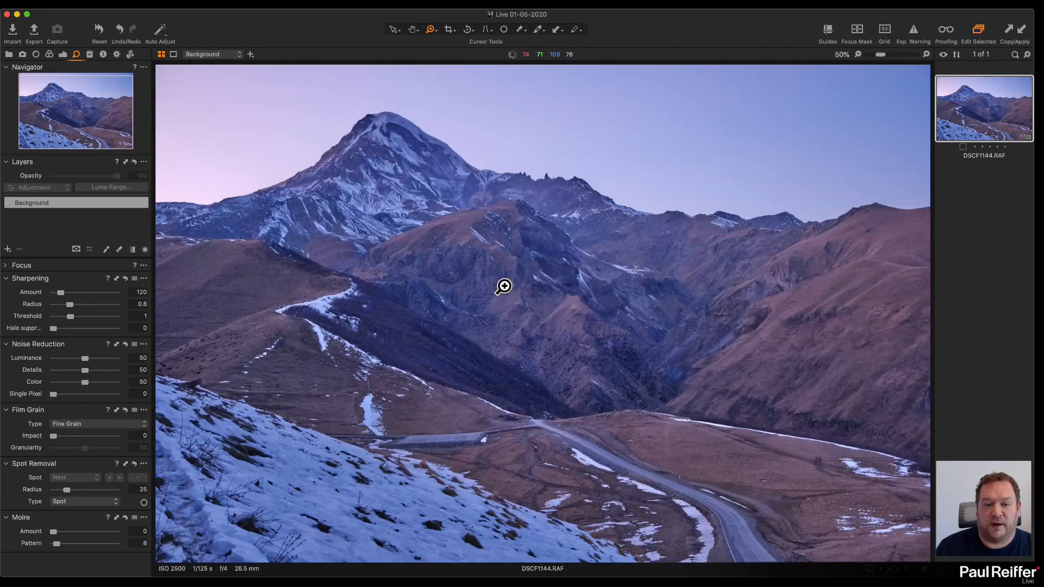
{"action": "left_click", "coordinate": [490, 327], "text": "alt"}
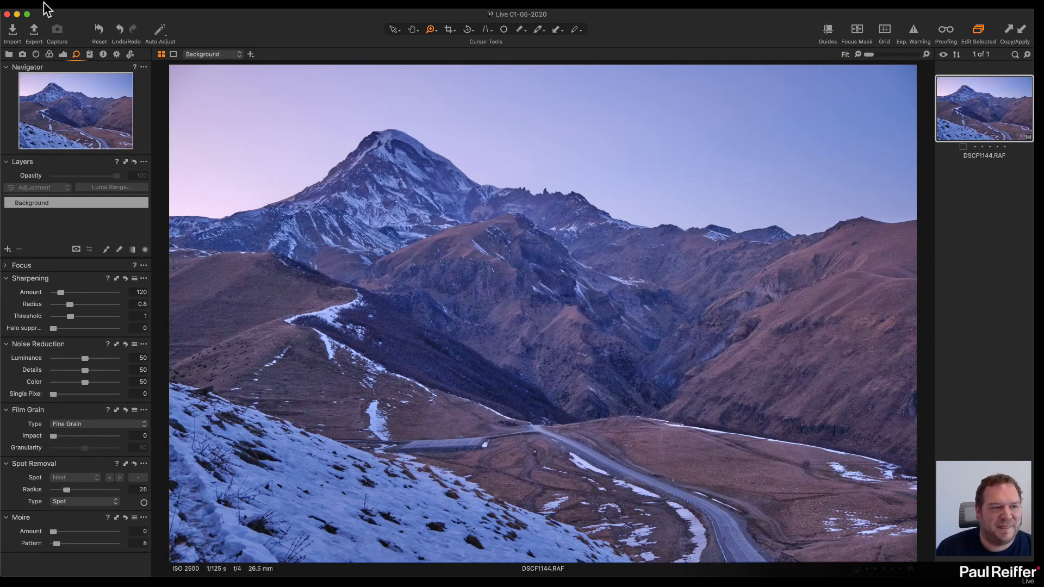
{"action": "left_click", "coordinate": [63, 54]}
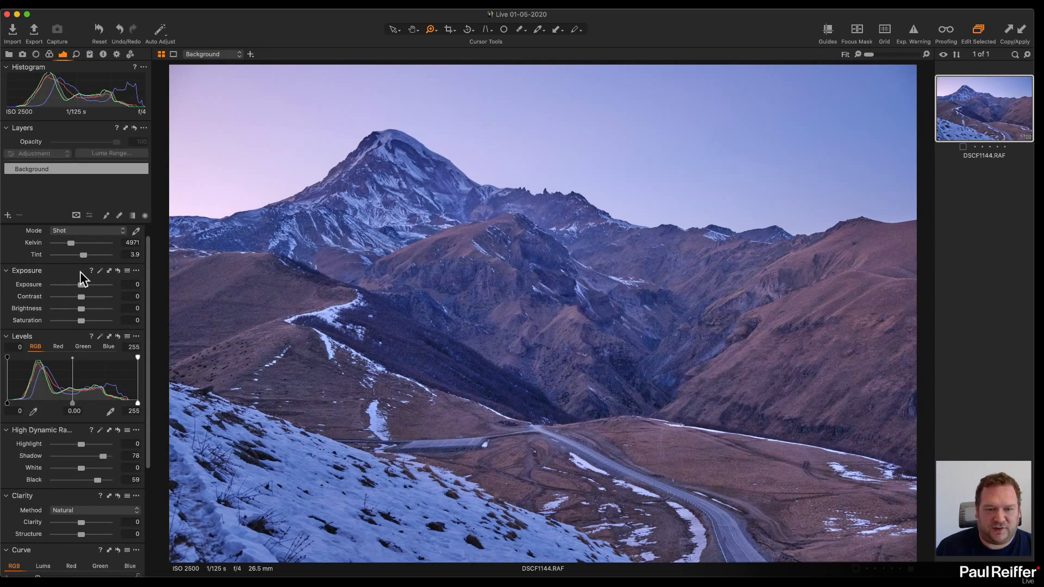
Reset all adjustments on DSCF1144.RAF and warm its white balance to 6152 Kelvin, trying cooler and warmer temperatures on the way.
{"action": "key", "text": "super+r"}
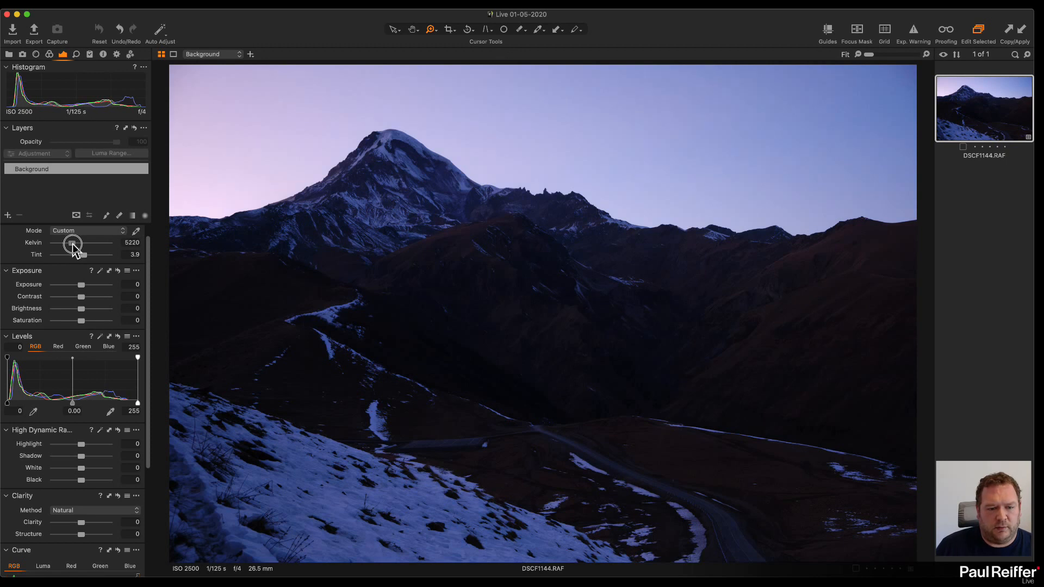
{"action": "left_click_drag", "start_coordinate": [76, 245], "coordinate": [77, 246]}
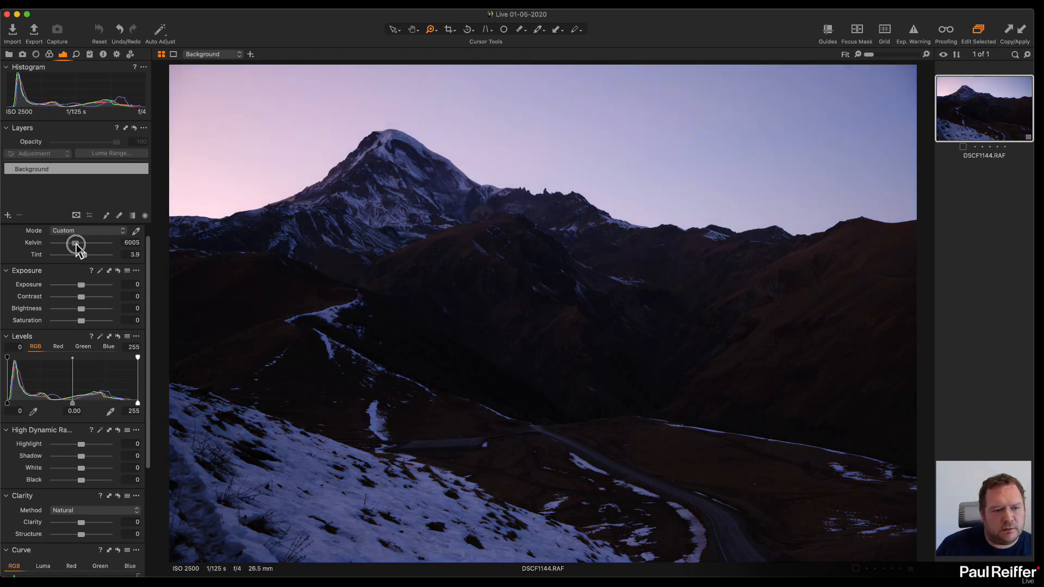
{"action": "left_click_drag", "start_coordinate": [77, 247], "coordinate": [70, 247]}
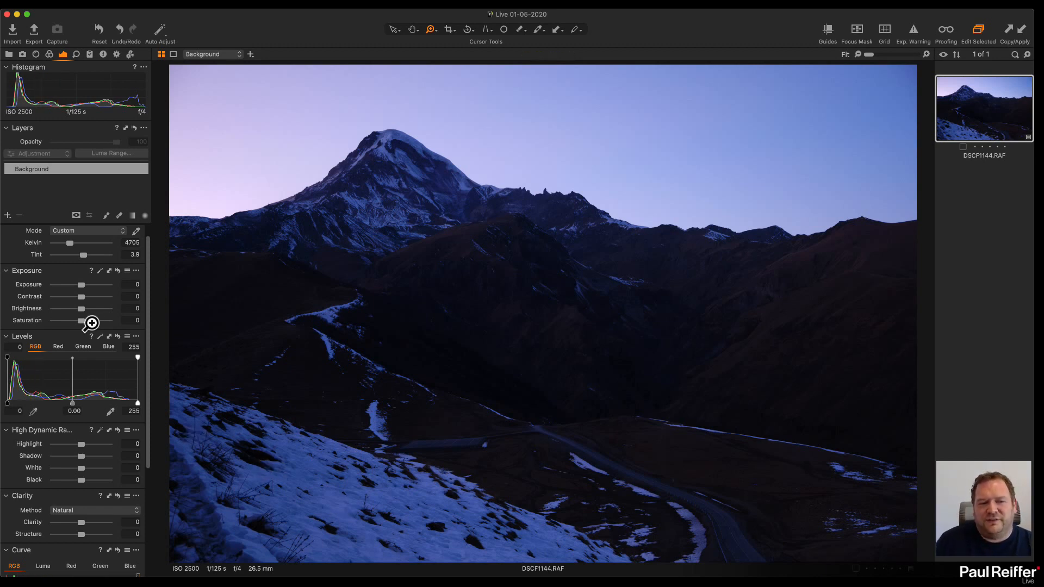
{"action": "left_click_drag", "start_coordinate": [73, 244], "coordinate": [79, 249]}
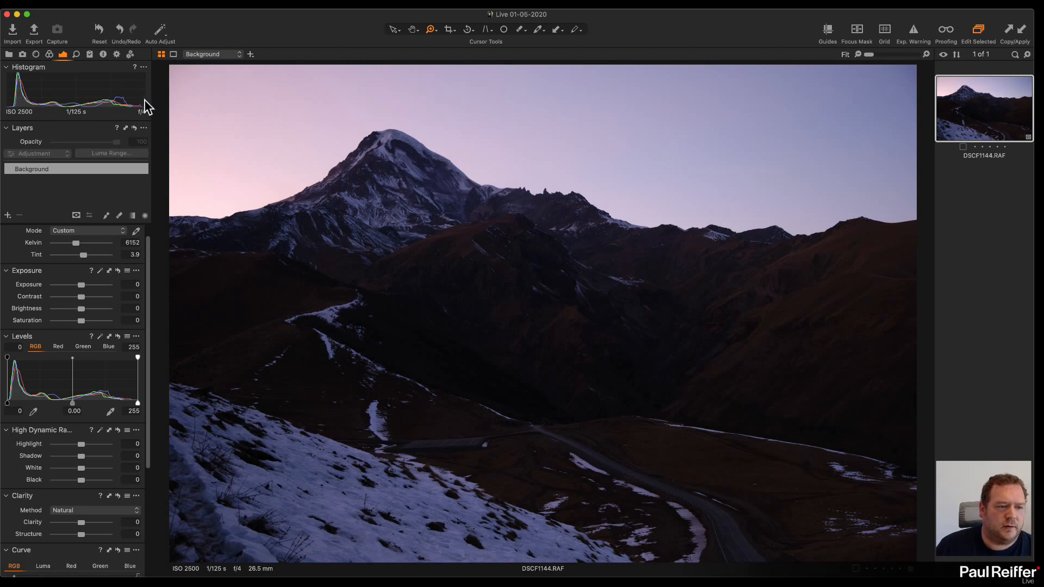
Set Exposure to 0.59 and inspect the mountain and dark slopes at 100% and 200%.
{"action": "left_click_drag", "start_coordinate": [81, 285], "coordinate": [86, 289]}
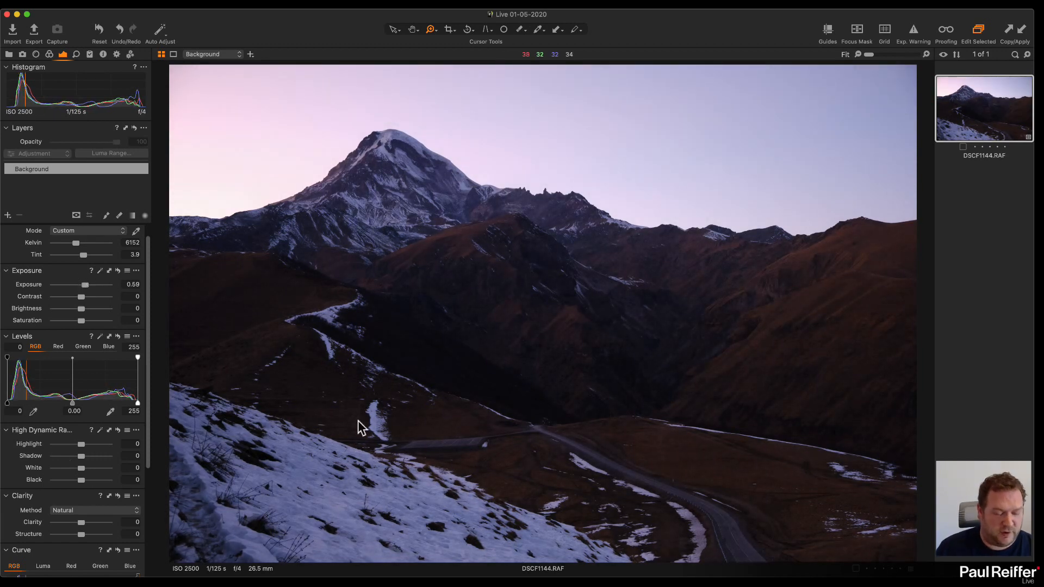
{"action": "left_click", "coordinate": [446, 258]}
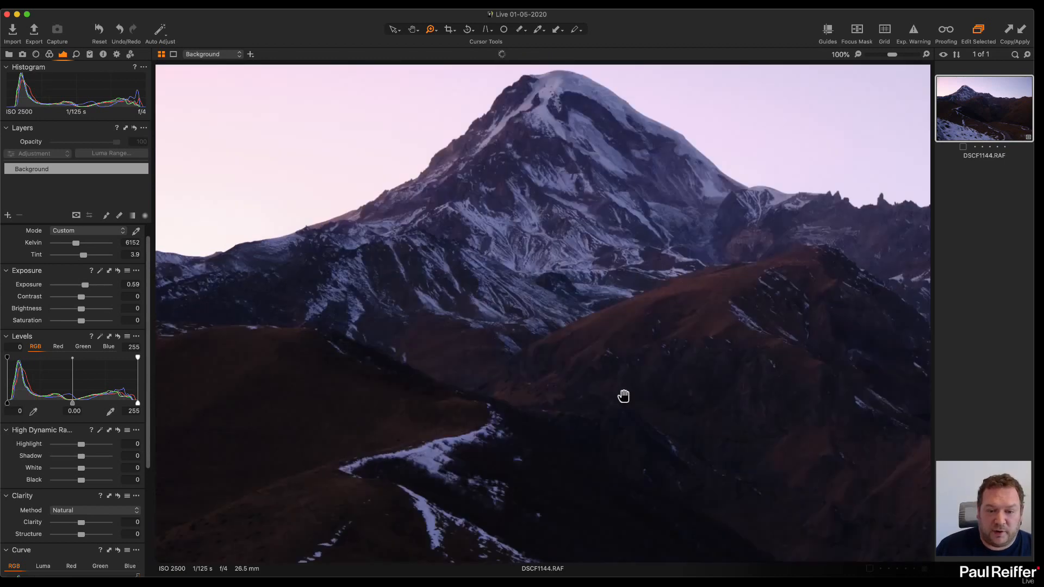
{"action": "left_click_drag", "start_coordinate": [622, 396], "coordinate": [443, 329]}
{"action": "left_click", "coordinate": [500, 282]}
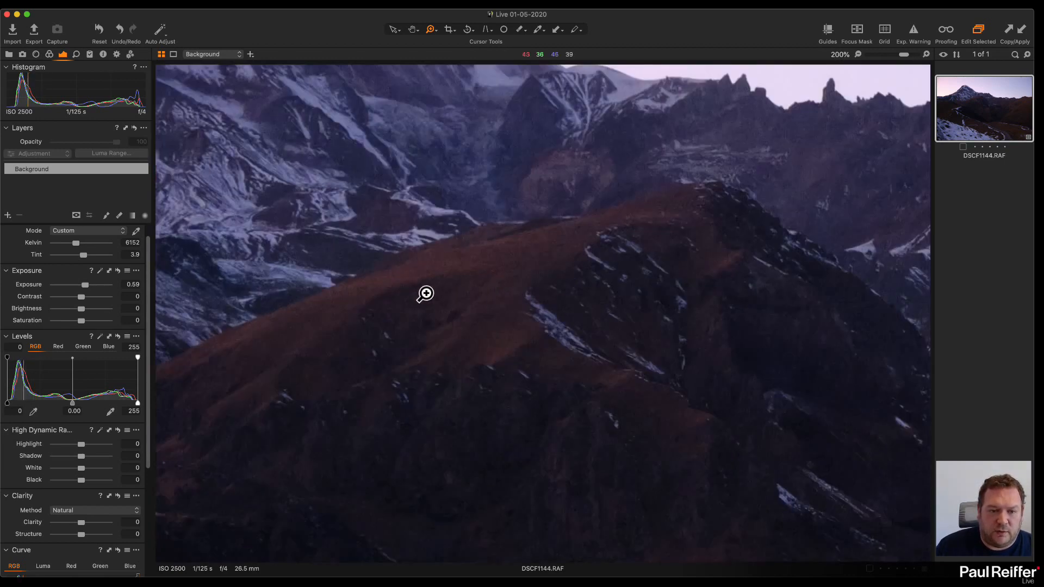
{"action": "left_click", "coordinate": [518, 334], "text": "alt"}
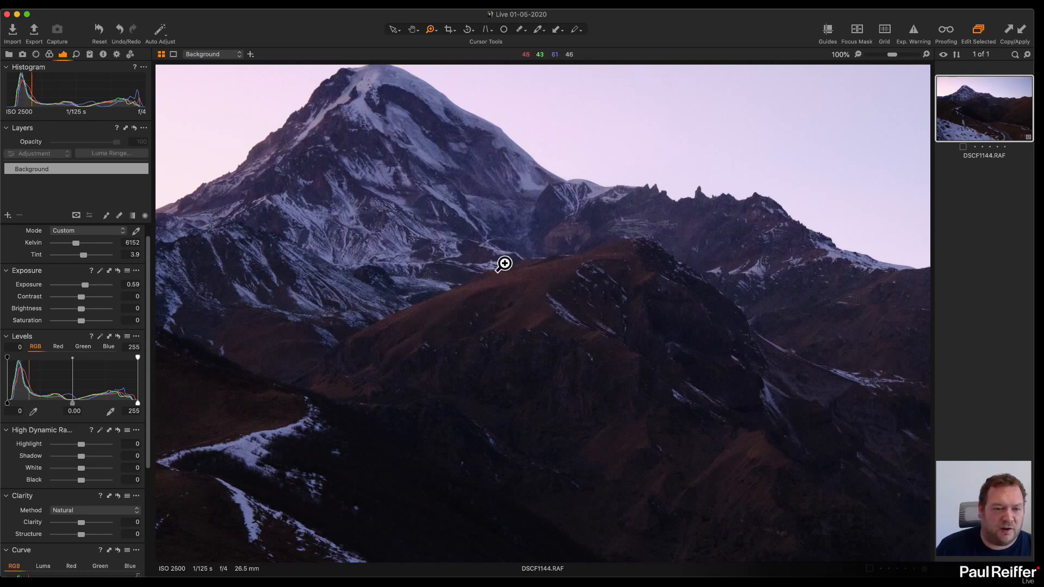
{"action": "left_click_drag", "start_coordinate": [372, 203], "coordinate": [610, 158]}
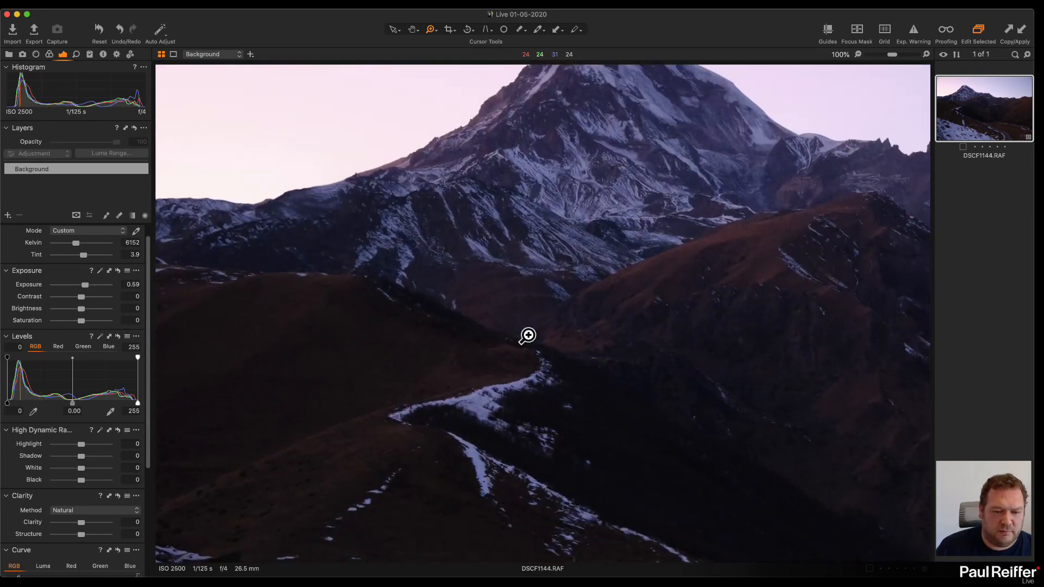
Set the noise reduction Luminance to 65 and return to the full image view.
{"action": "left_click", "coordinate": [76, 54]}
{"action": "left_click_drag", "start_coordinate": [84, 358], "coordinate": [92, 358]}
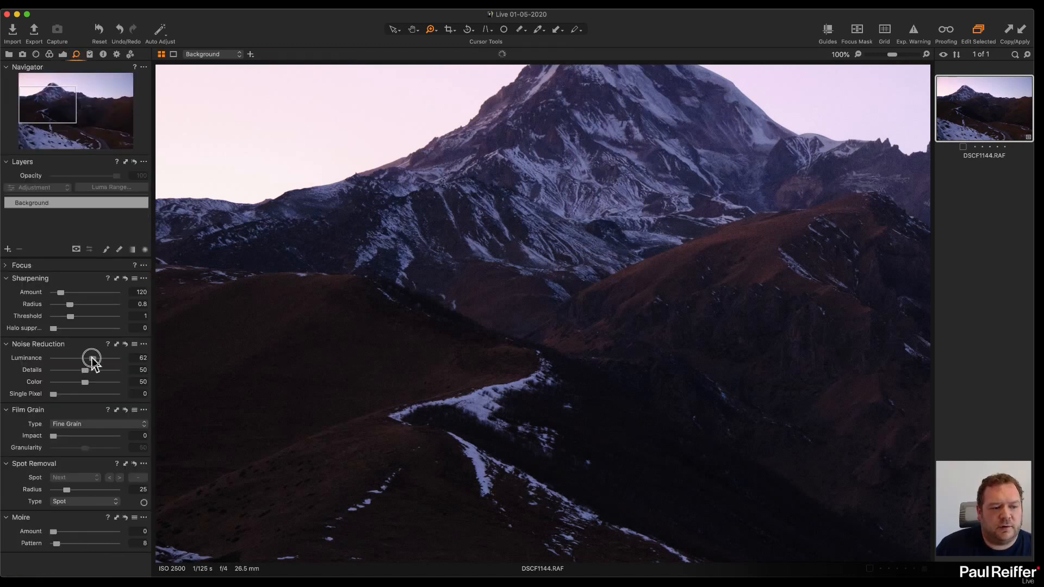
{"action": "left_click", "coordinate": [674, 296], "text": "alt"}
{"action": "left_click", "coordinate": [516, 381], "text": "alt"}
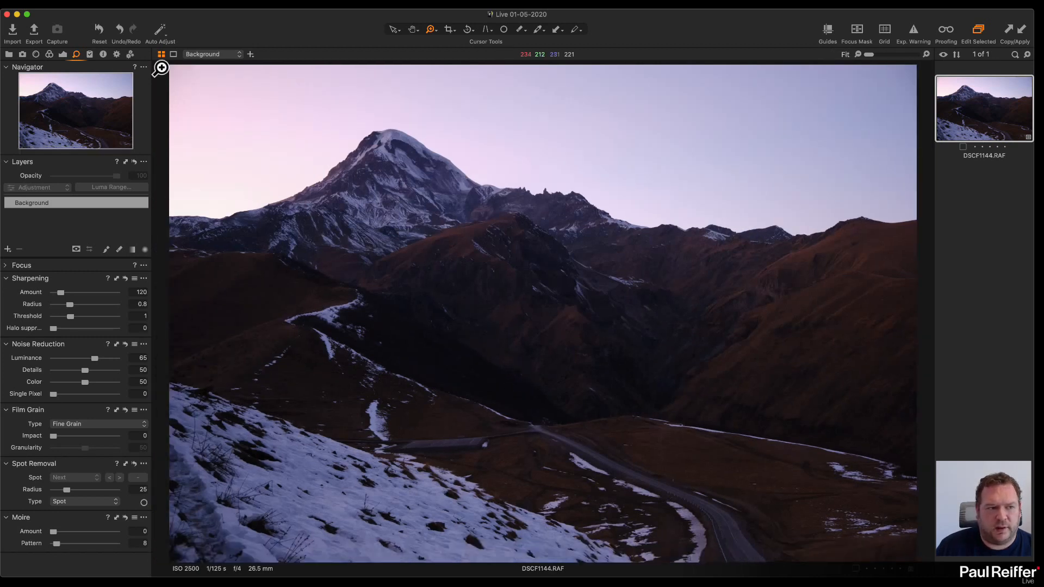
Set Contrast to 12 and Natural Clarity to 31, trying Clarity at -100 and 100 on the way.
{"action": "left_click", "coordinate": [63, 54]}
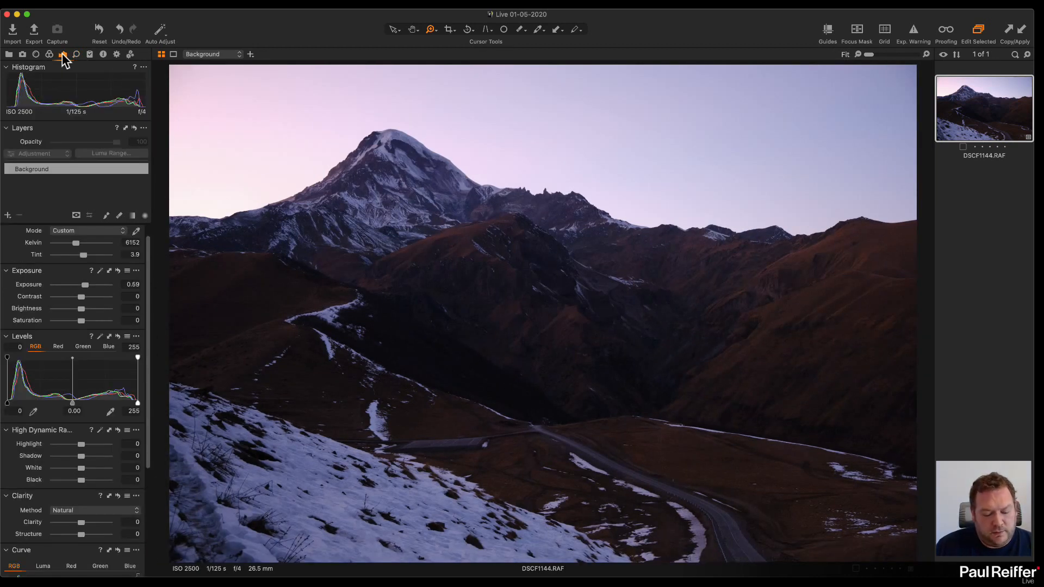
{"action": "left_click_drag", "start_coordinate": [83, 297], "coordinate": [92, 299]}
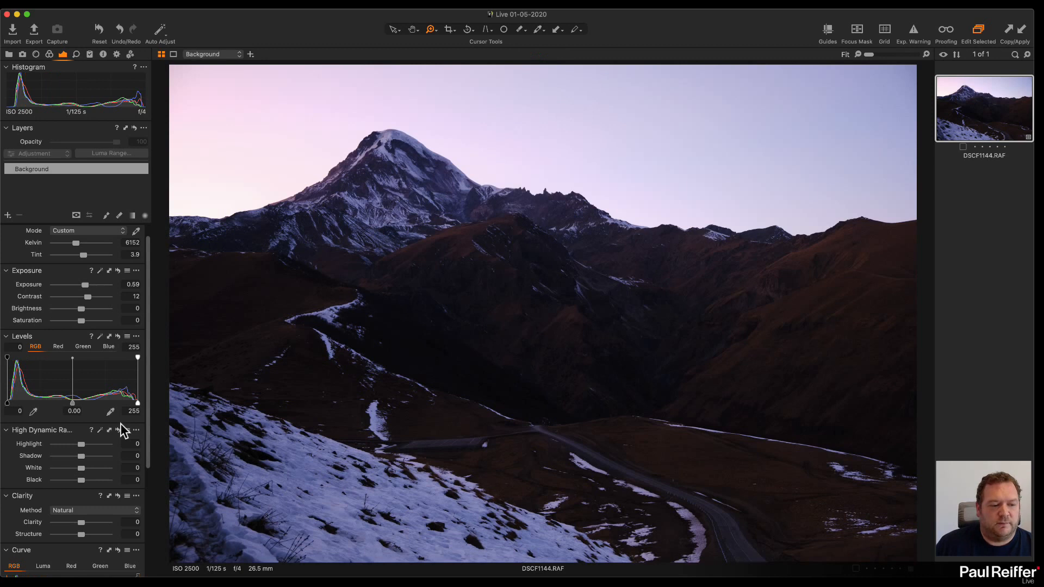
{"action": "scroll", "coordinate": [119, 430], "scroll_direction": "down", "scroll_amount": 1}
{"action": "left_click_drag", "start_coordinate": [83, 512], "coordinate": [51, 513]}
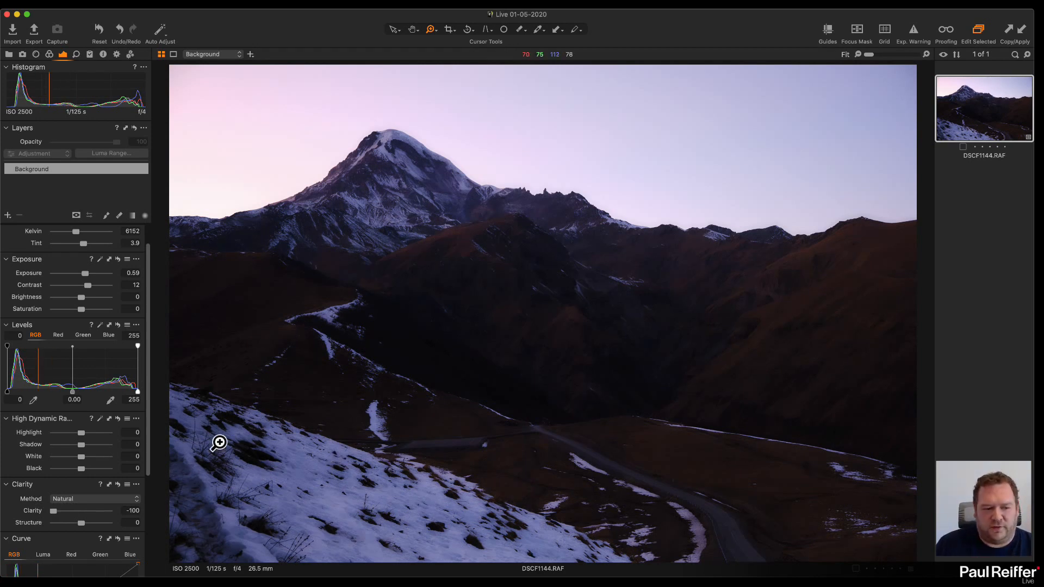
{"action": "left_click_drag", "start_coordinate": [56, 515], "coordinate": [130, 518]}
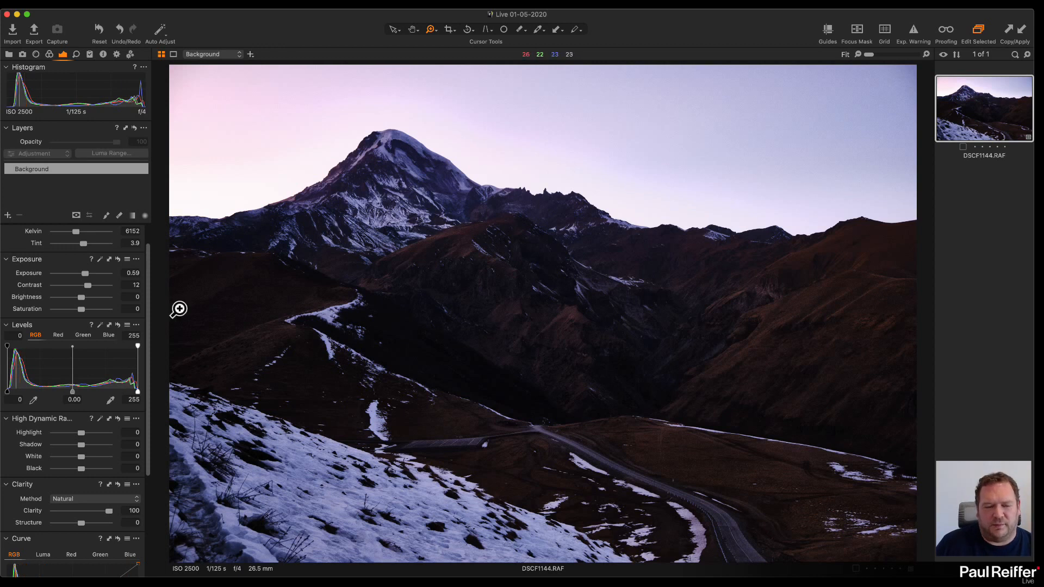
{"action": "left_click_drag", "start_coordinate": [109, 513], "coordinate": [92, 516]}
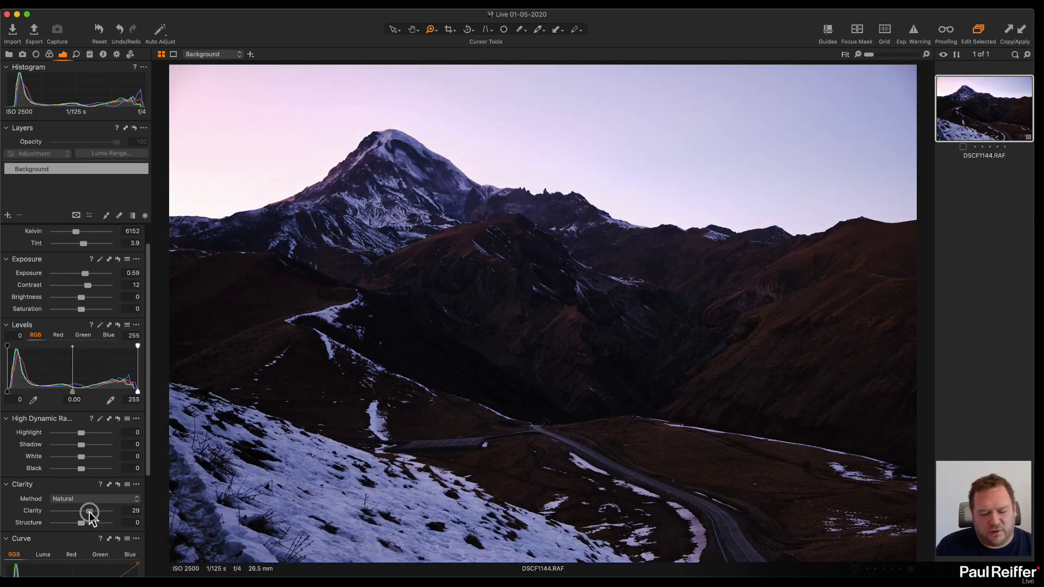
Compare the photo with and without the Clarity adjustment, in full view and on the slopes at 100%.
{"action": "left_click", "coordinate": [118, 483]}
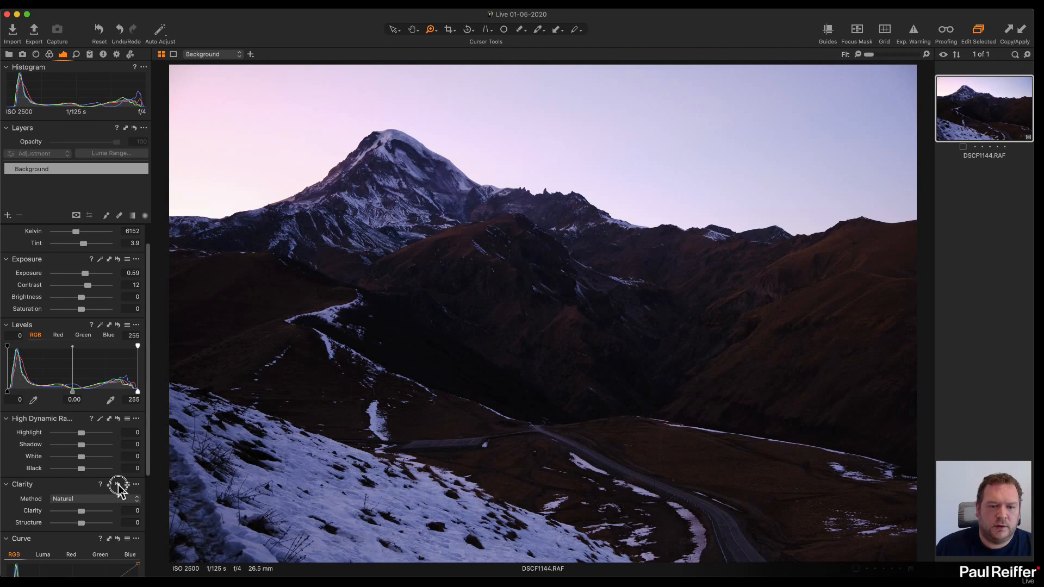
{"action": "left_click", "coordinate": [563, 319]}
{"action": "left_click", "coordinate": [564, 320]}
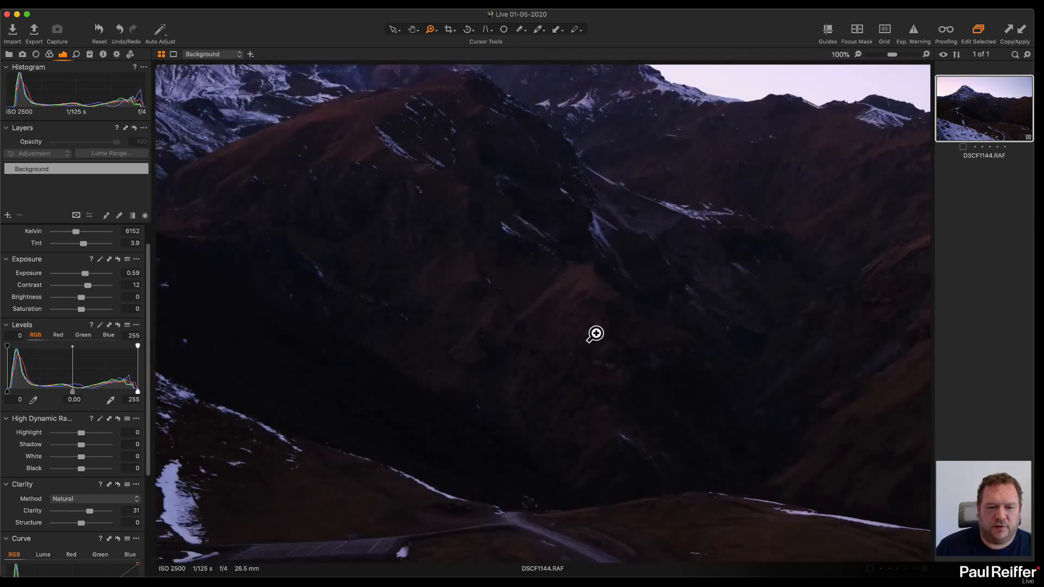
{"action": "left_click", "coordinate": [119, 484]}
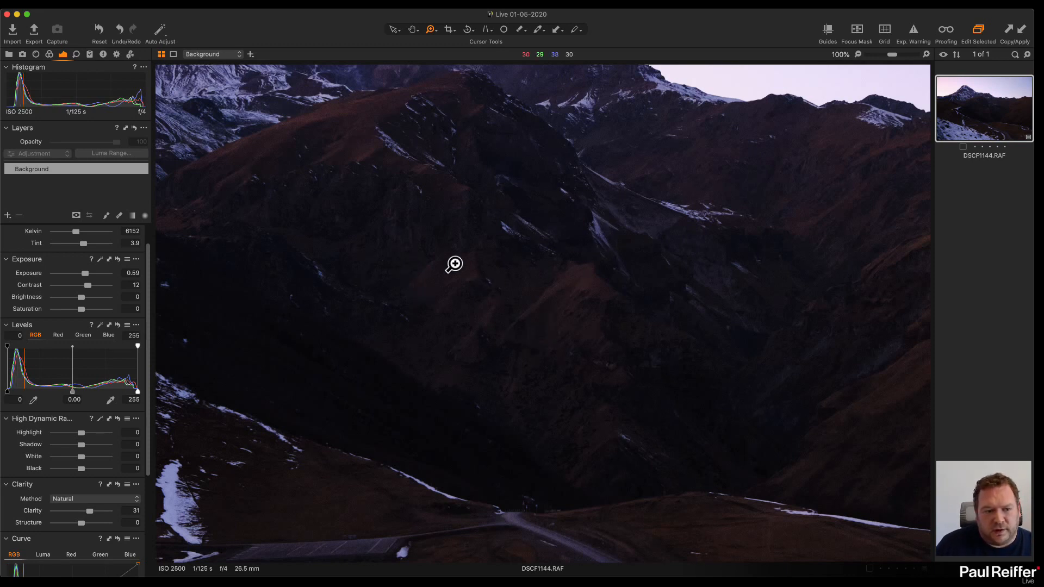
{"action": "left_click", "coordinate": [485, 354], "text": "alt"}
{"action": "left_click", "coordinate": [484, 355], "text": "alt"}
{"action": "left_click", "coordinate": [521, 356], "text": "alt"}
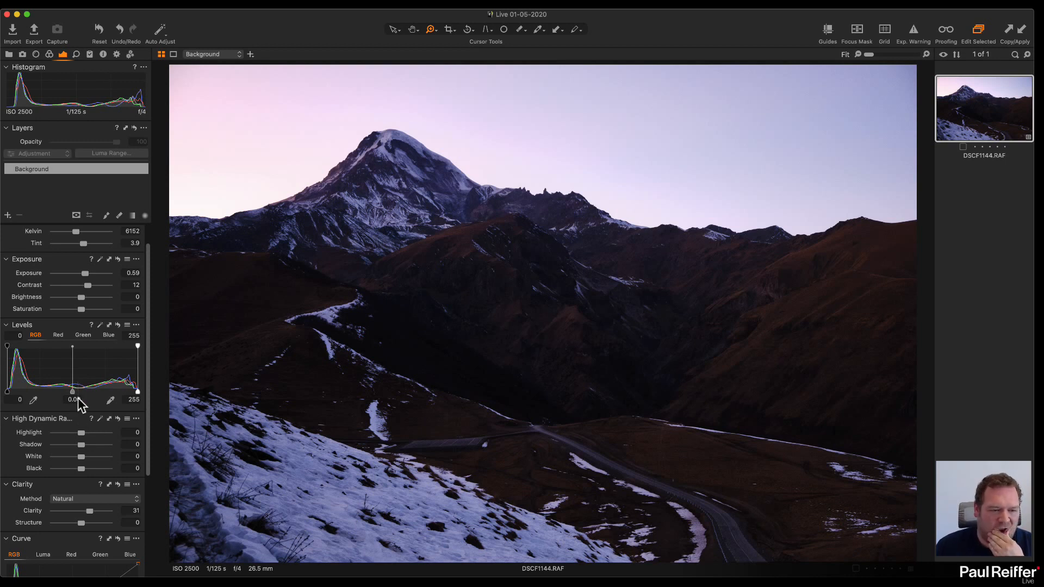
Set High Dynamic Range to Highlight -33, White -17, Shadow 3 and Black 12.
{"action": "mouse_move", "coordinate": [82, 435]}
{"action": "left_mouse_down"}
{"action": "mouse_move", "coordinate": [96, 436]}
{"action": "mouse_move", "coordinate": [73, 433]}
{"action": "left_mouse_up"}
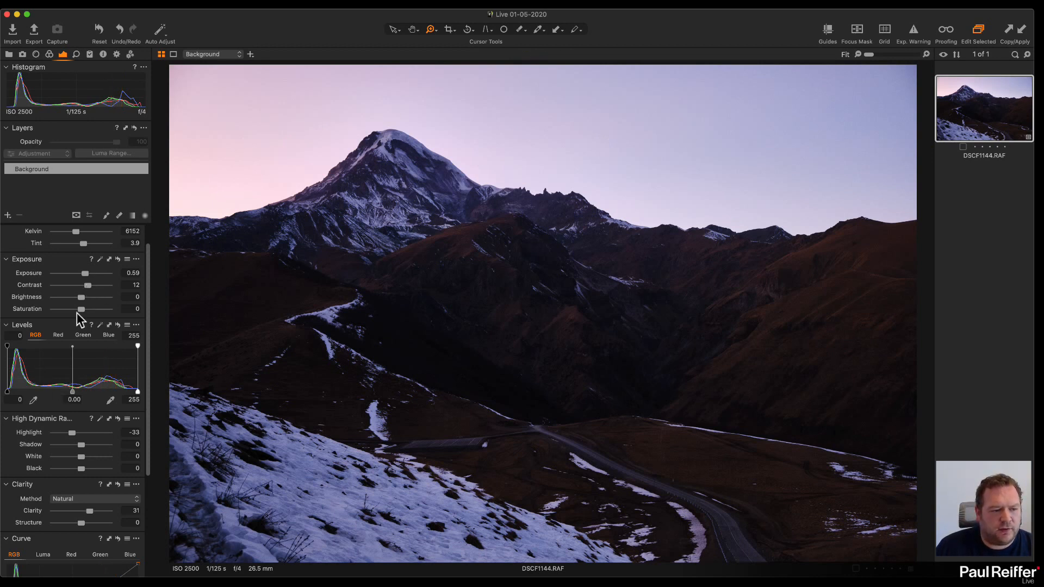
{"action": "left_click_drag", "start_coordinate": [81, 457], "coordinate": [77, 457]}
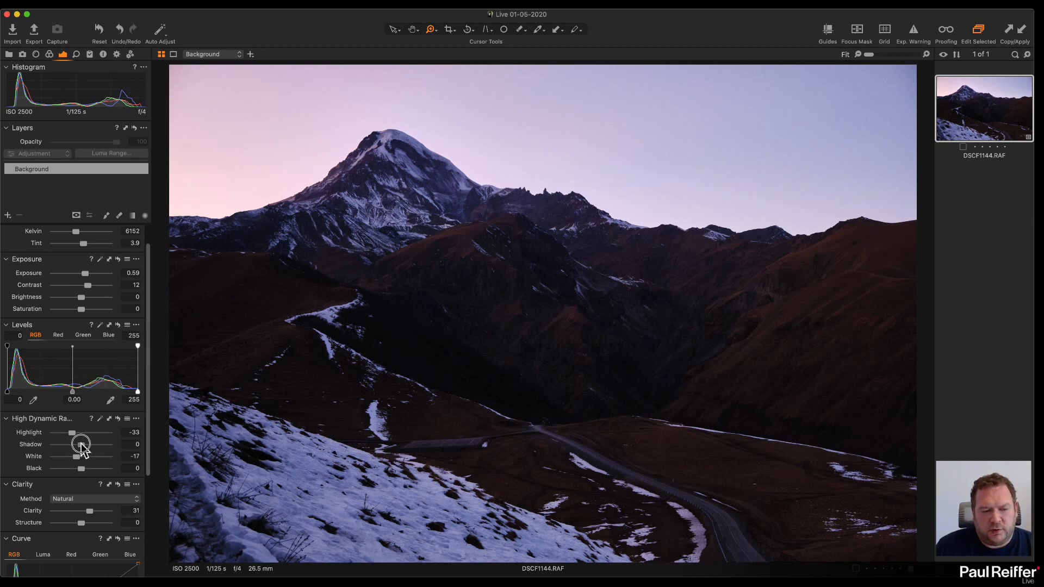
{"action": "left_click_drag", "start_coordinate": [81, 445], "coordinate": [83, 446]}
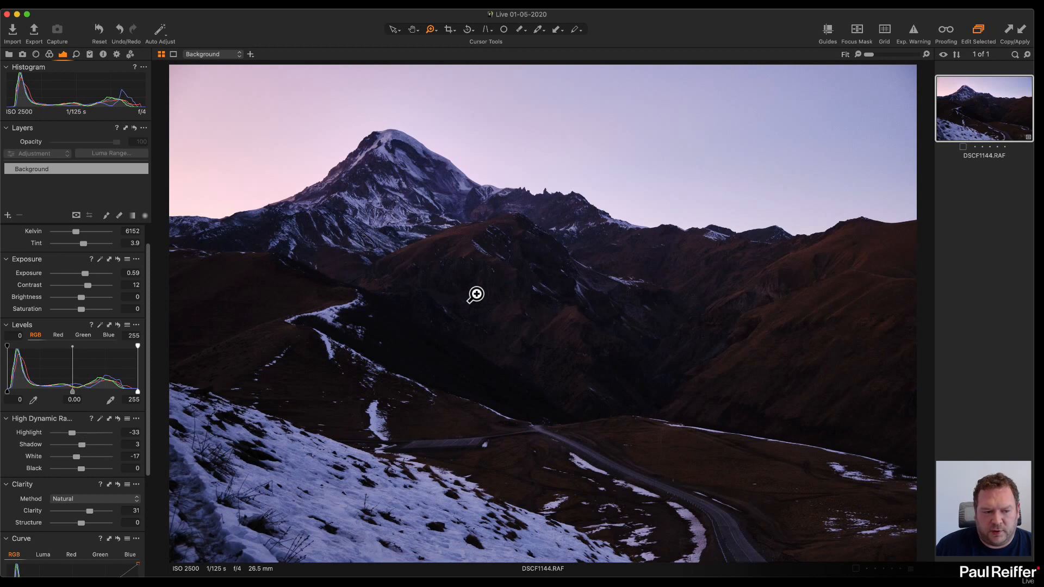
{"action": "left_click_drag", "start_coordinate": [82, 469], "coordinate": [85, 472]}
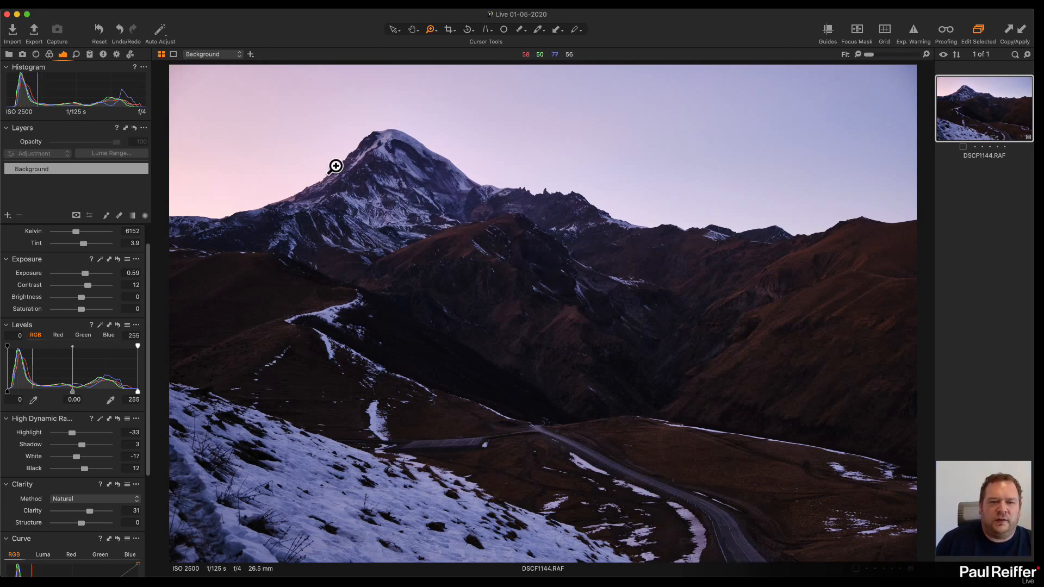
{"action": "scroll", "coordinate": [56, 243], "scroll_direction": "up", "scroll_amount": 2}
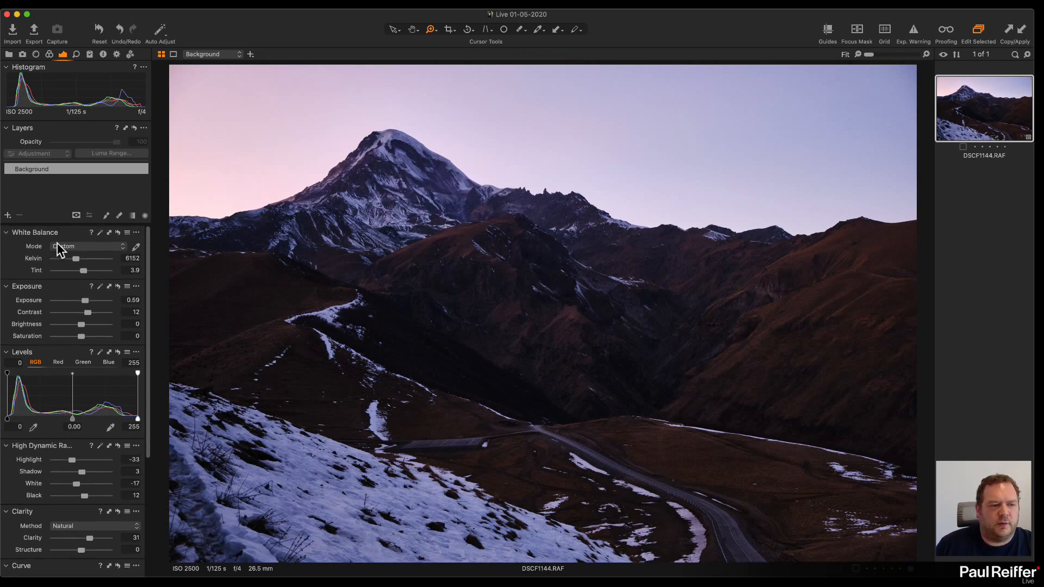
Create a new layer with a slightly tilted linear gradient mask fading from the upper sky down to the mountain peaks.
{"action": "left_click", "coordinate": [132, 215]}
{"action": "left_click_drag", "start_coordinate": [533, 123], "coordinate": [515, 220]}
{"action": "left_click_drag", "start_coordinate": [570, 194], "coordinate": [577, 170]}
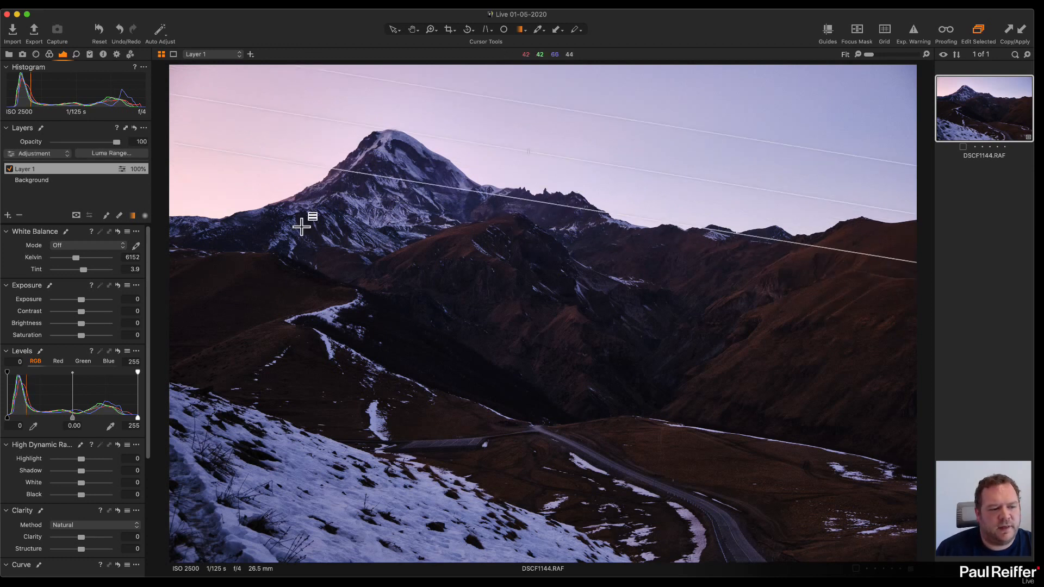
Set the gradient layer's Highlight to -67, White to -51 and Saturation to 16.
{"action": "left_click_drag", "start_coordinate": [81, 483], "coordinate": [65, 459]}
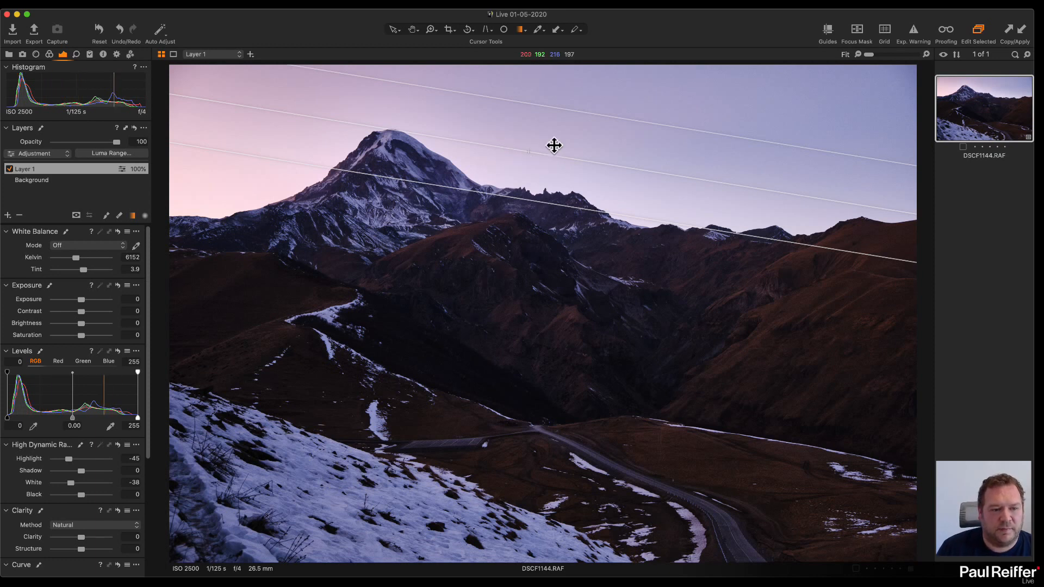
{"action": "left_click_drag", "start_coordinate": [67, 459], "coordinate": [61, 459]}
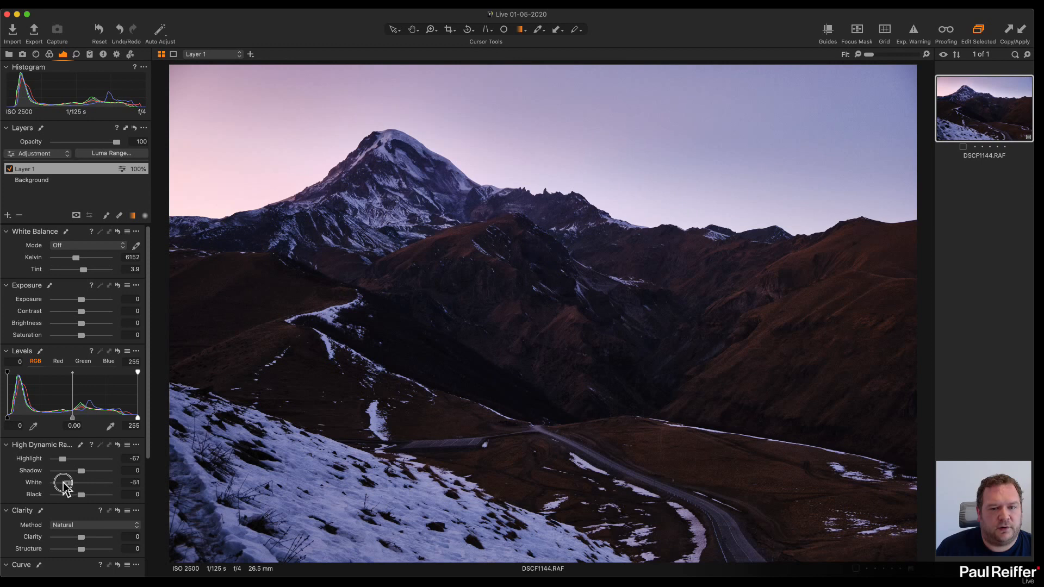
{"action": "left_click_drag", "start_coordinate": [81, 335], "coordinate": [87, 337]}
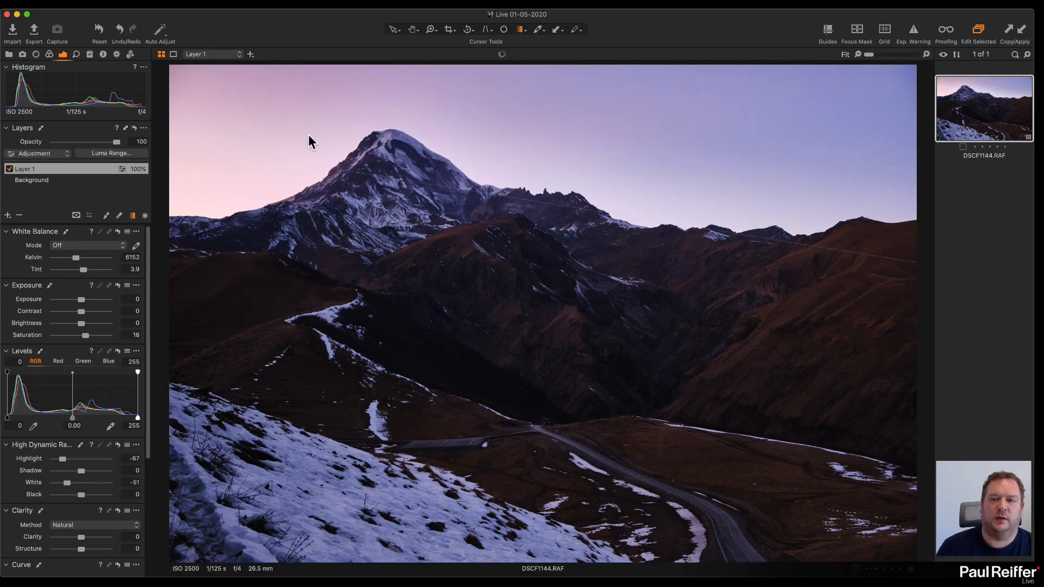
Shift the sky gradient slightly lower over the peaks and check its coverage with the mask overlay.
{"action": "left_click_drag", "start_coordinate": [494, 183], "coordinate": [493, 189]}
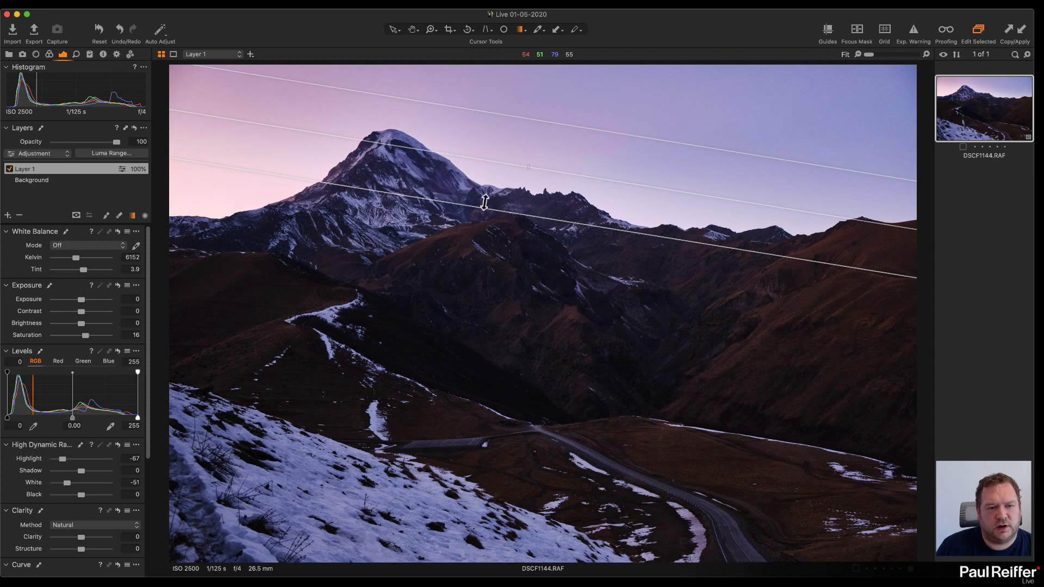
{"action": "key", "text": "m"}
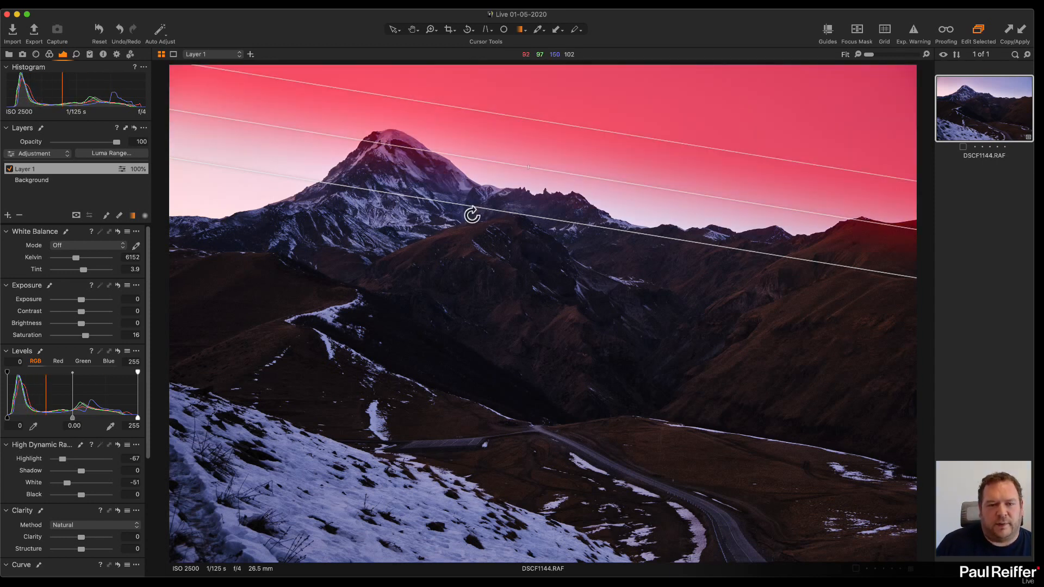
{"action": "key", "text": "m"}
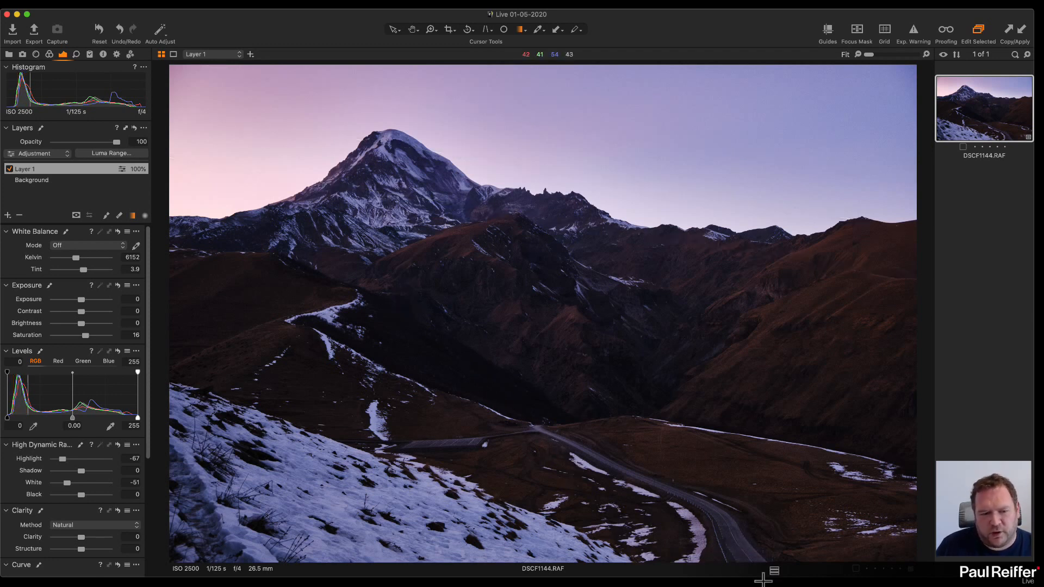
Lower the Background layer's Exposure to about -0.04.
{"action": "left_click", "coordinate": [46, 178]}
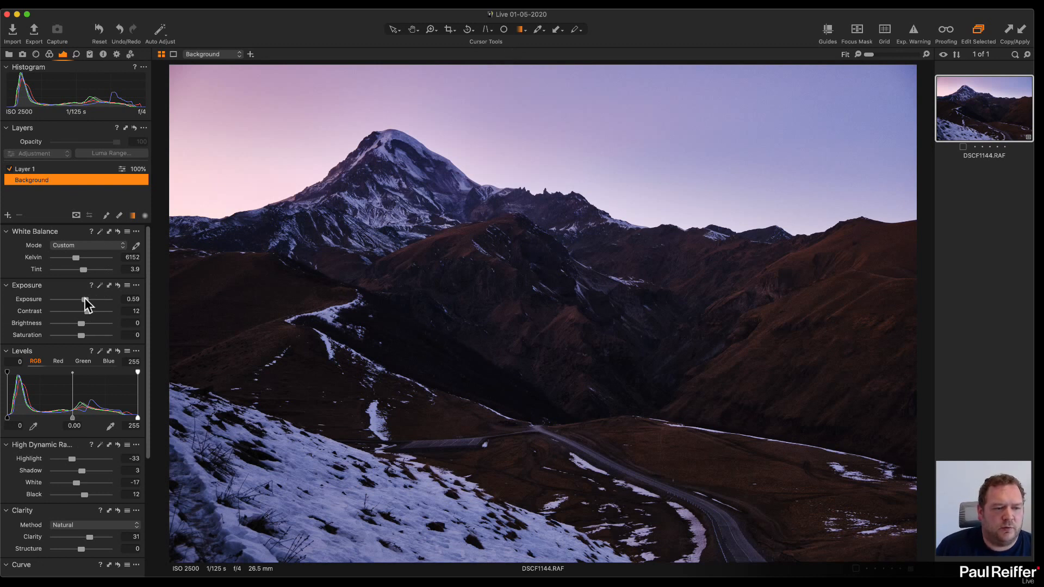
{"action": "left_click_drag", "start_coordinate": [85, 302], "coordinate": [82, 303]}
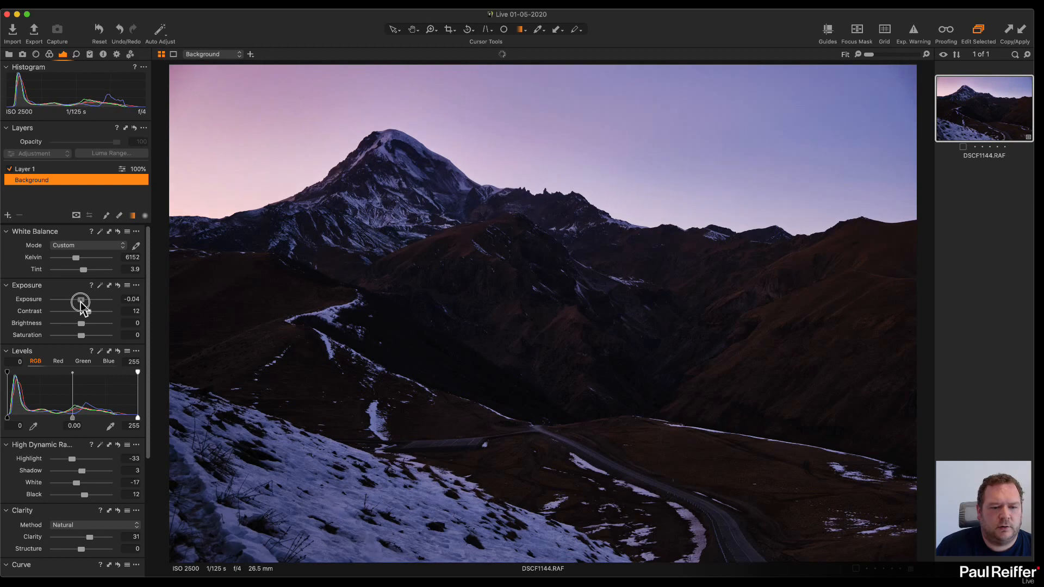
Add another adjustment layer, naming the gradient layer Sky and the new one Road.
{"action": "left_click", "coordinate": [8, 216]}
{"action": "double_click", "coordinate": [24, 179]}
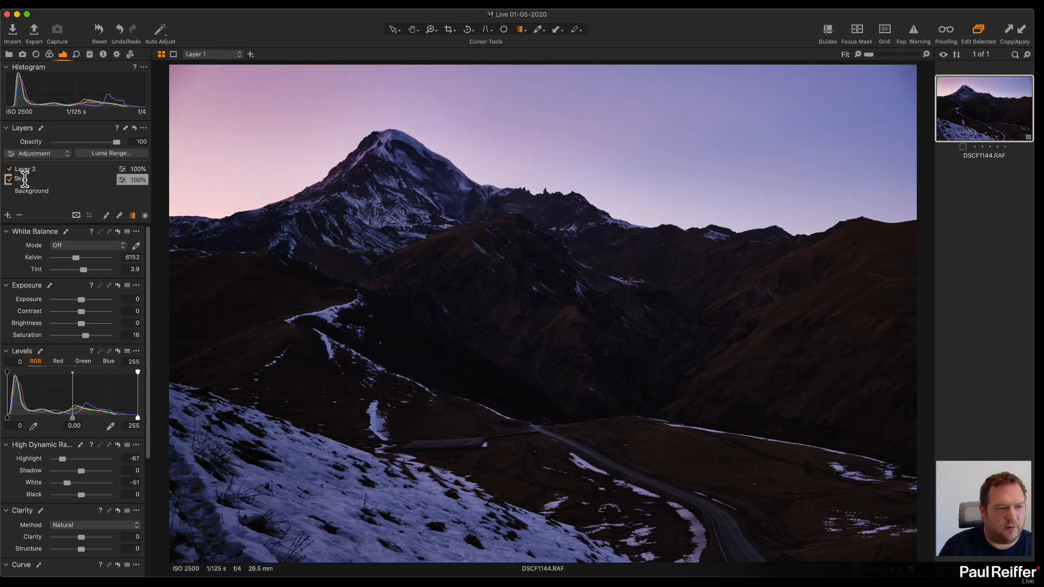
{"action": "right_click", "coordinate": [33, 173]}
{"action": "left_click", "coordinate": [32, 174]}
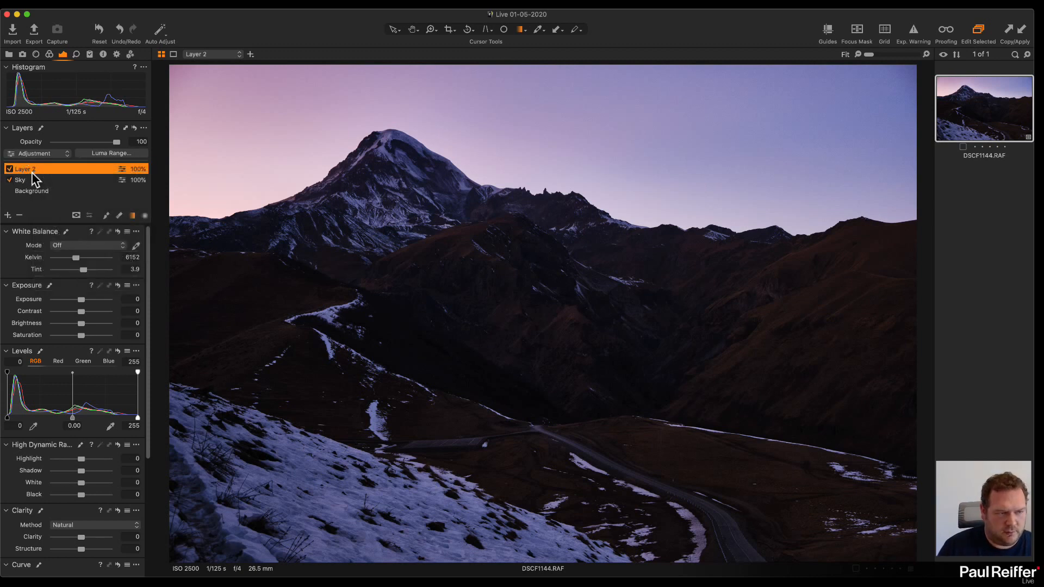
{"action": "double_click", "coordinate": [35, 173]}
{"action": "type", "text": "Roa"}
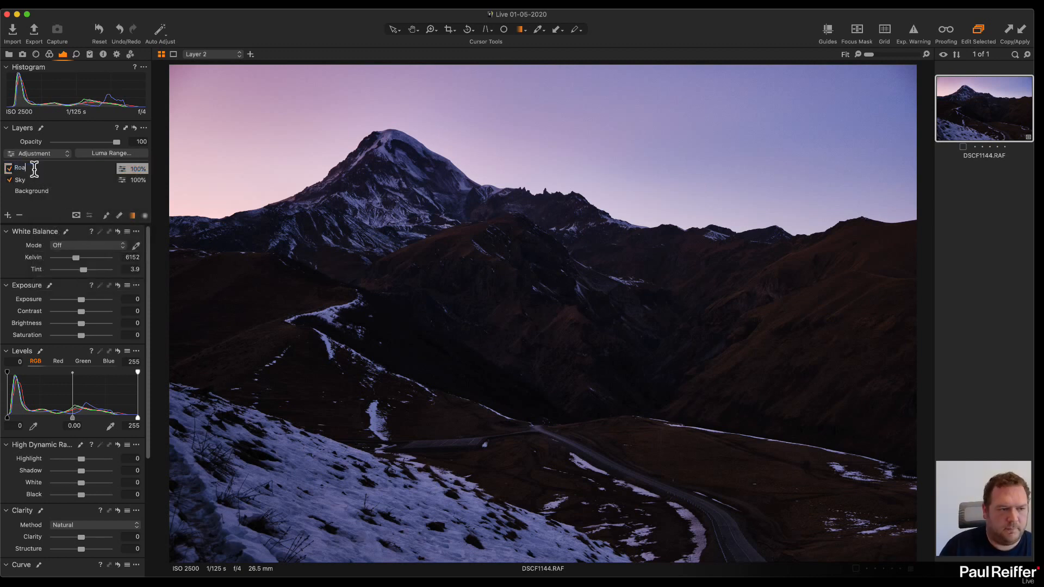
{"action": "type", "text": "d"}
{"action": "key", "text": "Return"}
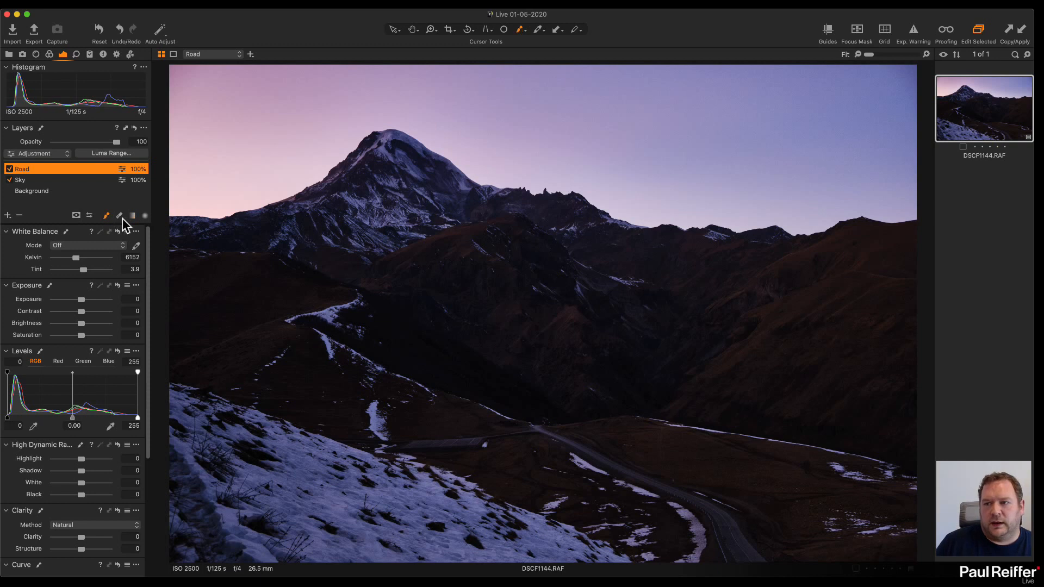
Adjust the mask brush, set the Road layer's Exposure to 0.62 and paint over the road and the hillside path.
{"action": "right_click", "coordinate": [586, 326]}
{"action": "left_click_drag", "start_coordinate": [637, 349], "coordinate": [580, 350]}
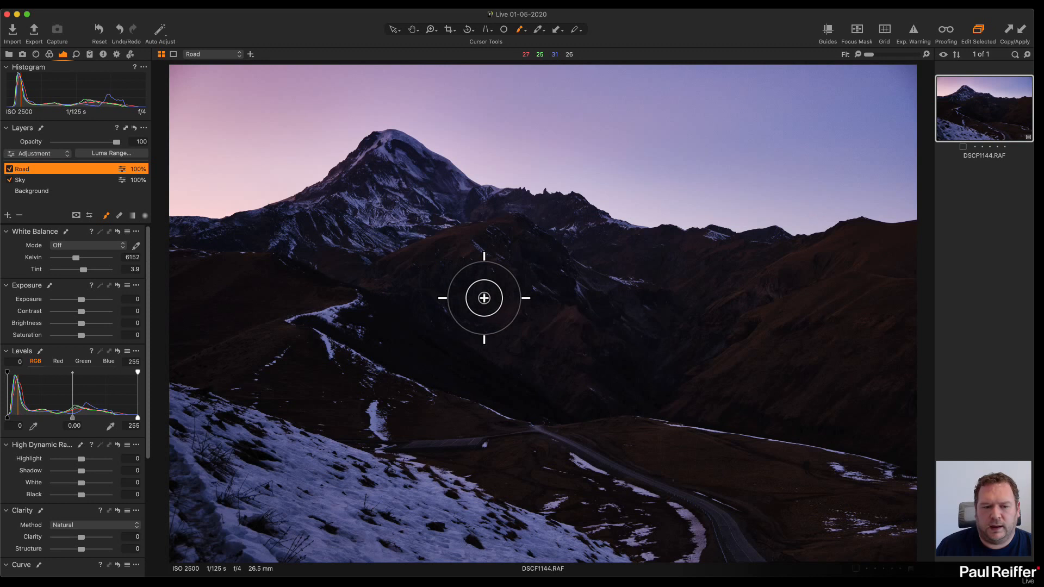
{"action": "scroll", "coordinate": [484, 298], "scroll_direction": "up", "scroll_amount": 2}
{"action": "key", "text": "]"}
{"action": "scroll", "coordinate": [564, 405], "scroll_direction": "down", "scroll_amount": 2}
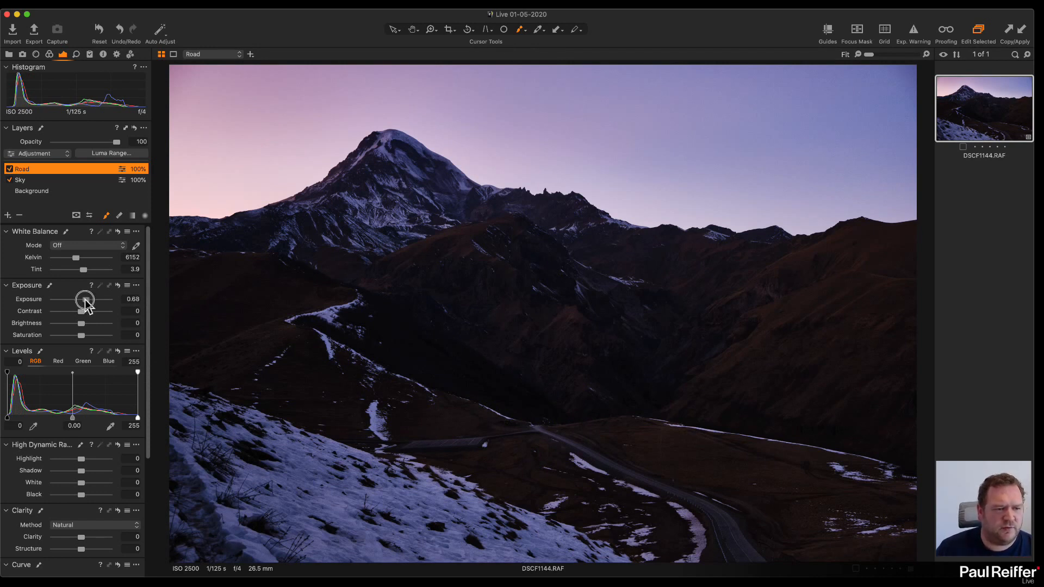
{"action": "mouse_move", "coordinate": [544, 429]}
{"action": "left_mouse_down"}
{"action": "mouse_move", "coordinate": [685, 509]}
{"action": "mouse_move", "coordinate": [745, 581]}
{"action": "mouse_move", "coordinate": [714, 523]}
{"action": "mouse_move", "coordinate": [770, 574]}
{"action": "mouse_move", "coordinate": [660, 492]}
{"action": "mouse_move", "coordinate": [576, 455]}
{"action": "mouse_move", "coordinate": [448, 447]}
{"action": "mouse_move", "coordinate": [539, 444]}
{"action": "left_mouse_up"}
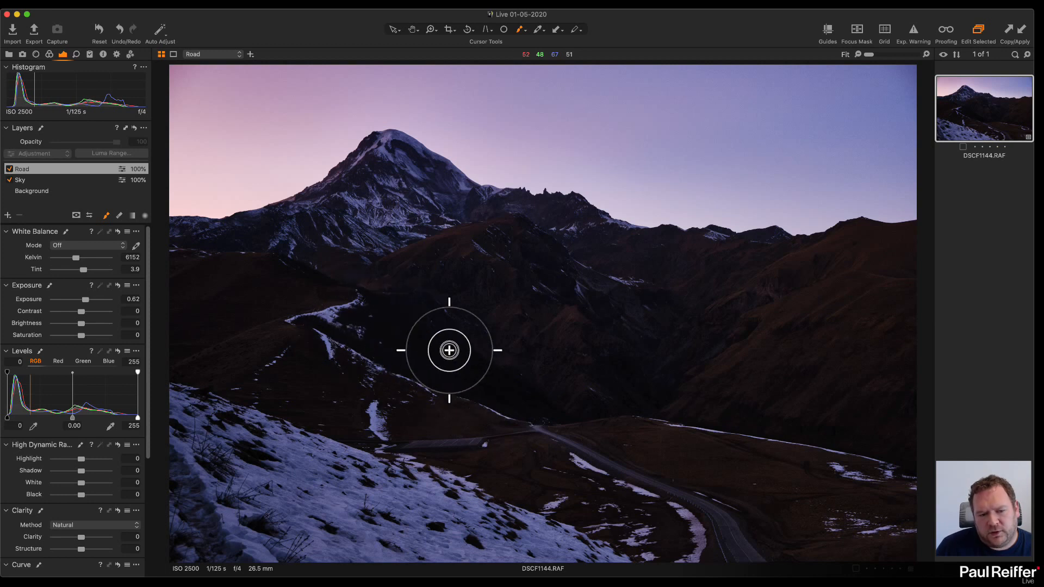
{"action": "mouse_move", "coordinate": [455, 452]}
{"action": "left_mouse_down"}
{"action": "mouse_move", "coordinate": [439, 453]}
{"action": "mouse_move", "coordinate": [725, 566]}
{"action": "mouse_move", "coordinate": [560, 480]}
{"action": "mouse_move", "coordinate": [529, 429]}
{"action": "mouse_move", "coordinate": [690, 470]}
{"action": "mouse_move", "coordinate": [809, 564]}
{"action": "mouse_move", "coordinate": [436, 415]}
{"action": "mouse_move", "coordinate": [346, 321]}
{"action": "mouse_move", "coordinate": [373, 429]}
{"action": "left_mouse_up"}
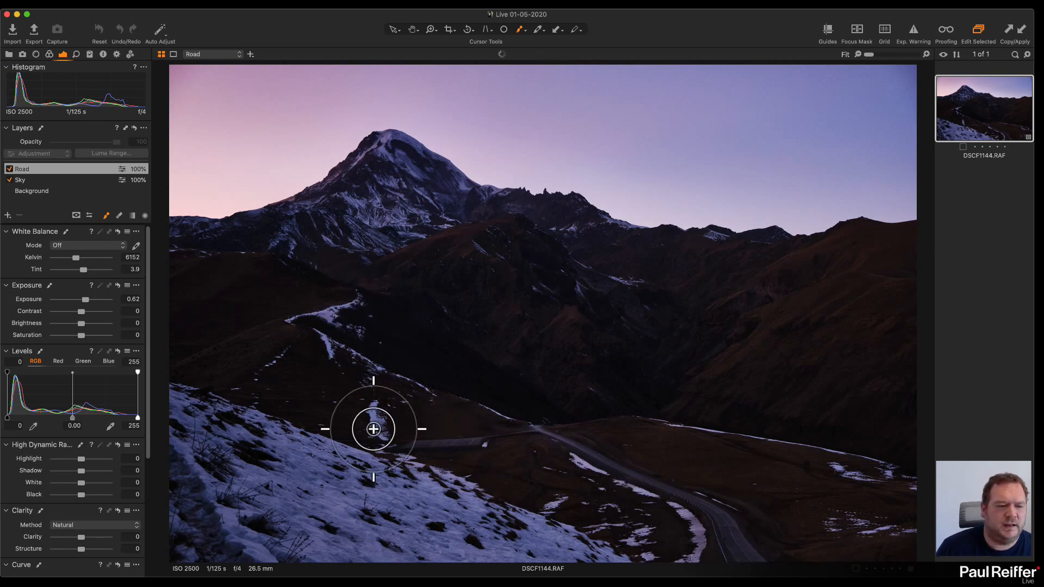
Set the Road layer's Clarity to 40 and Structure to 12, and brush the mask further along the road.
{"action": "mouse_move", "coordinate": [82, 538]}
{"action": "left_mouse_down"}
{"action": "mouse_move", "coordinate": [93, 539]}
{"action": "mouse_move", "coordinate": [85, 549]}
{"action": "left_mouse_up"}
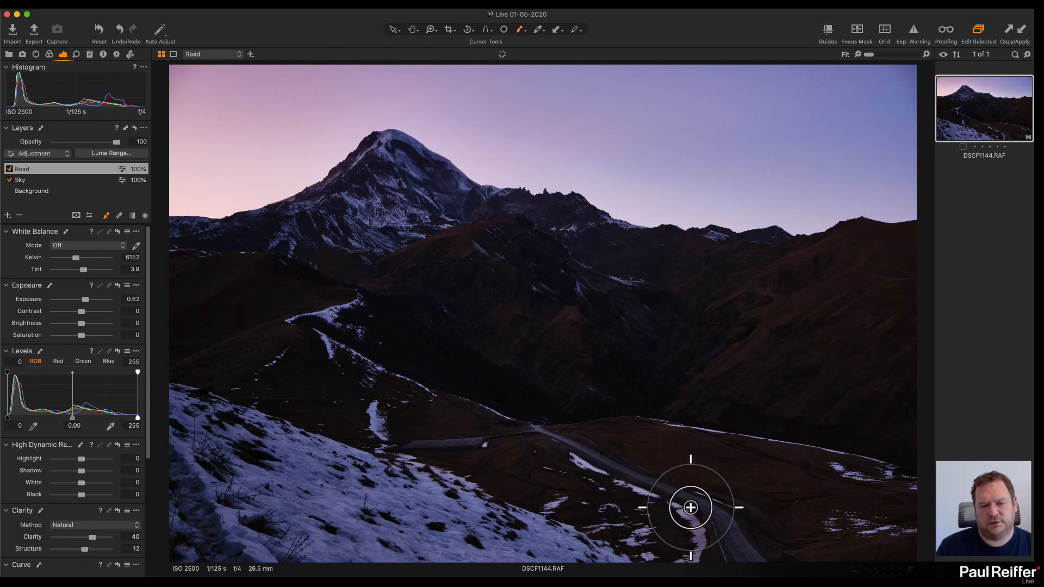
{"action": "left_click_drag", "start_coordinate": [550, 439], "coordinate": [760, 543]}
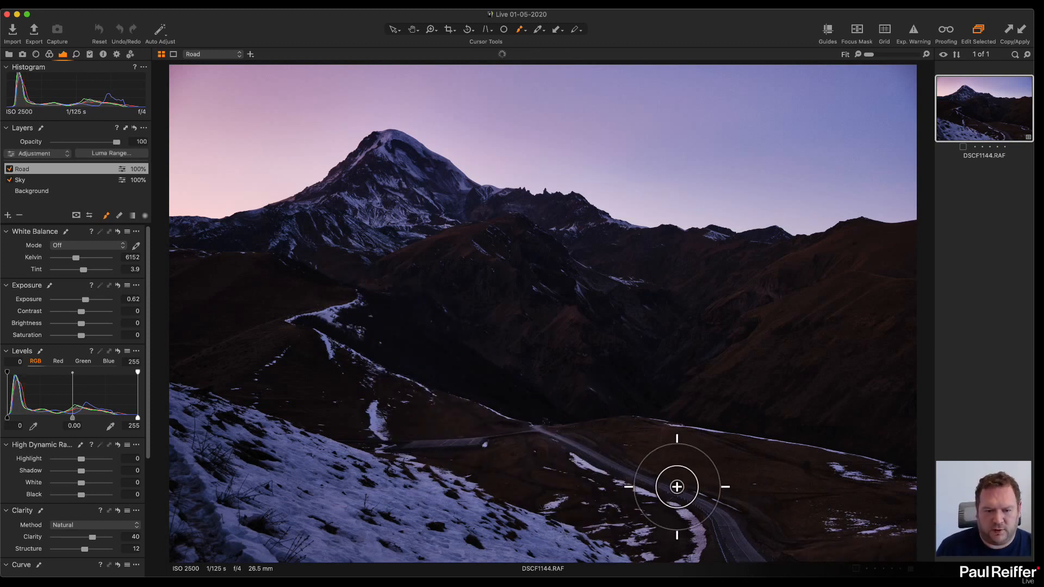
Show the mask overlay, enlarge the brush and paint wider coverage over the slopes around the road.
{"action": "key", "text": "m"}
{"action": "key", "text": "]"}
{"action": "key", "text": "]"}
{"action": "key", "text": "]"}
{"action": "key", "text": "]"}
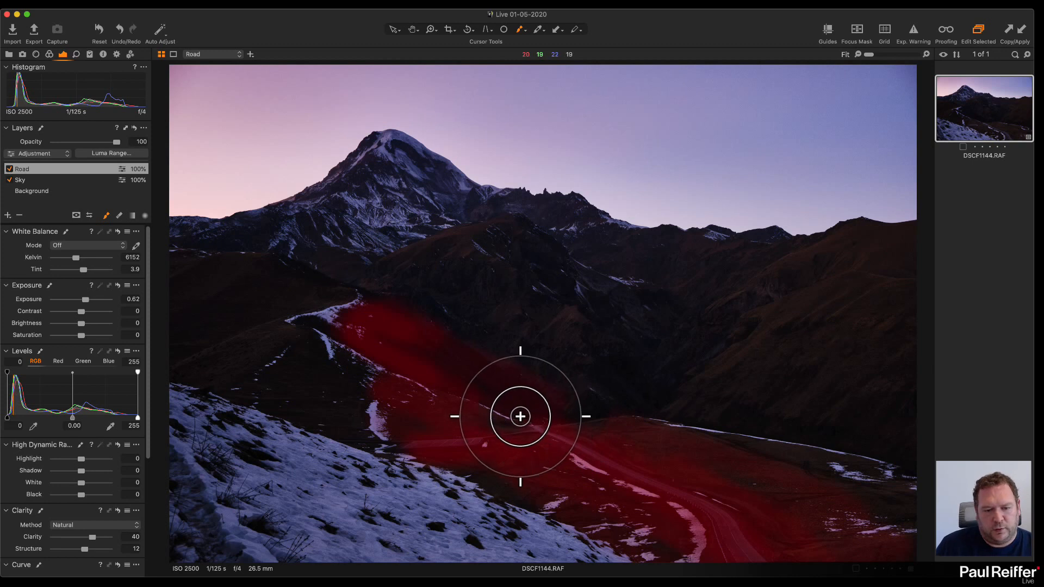
{"action": "mouse_move", "coordinate": [476, 403]}
{"action": "left_mouse_down"}
{"action": "mouse_move", "coordinate": [728, 559]}
{"action": "mouse_move", "coordinate": [642, 477]}
{"action": "mouse_move", "coordinate": [918, 510]}
{"action": "mouse_move", "coordinate": [760, 513]}
{"action": "mouse_move", "coordinate": [834, 517]}
{"action": "mouse_move", "coordinate": [679, 583]}
{"action": "mouse_move", "coordinate": [648, 507]}
{"action": "mouse_move", "coordinate": [342, 407]}
{"action": "mouse_move", "coordinate": [533, 401]}
{"action": "mouse_move", "coordinate": [536, 429]}
{"action": "mouse_move", "coordinate": [408, 397]}
{"action": "mouse_move", "coordinate": [750, 545]}
{"action": "mouse_move", "coordinate": [574, 452]}
{"action": "left_mouse_up"}
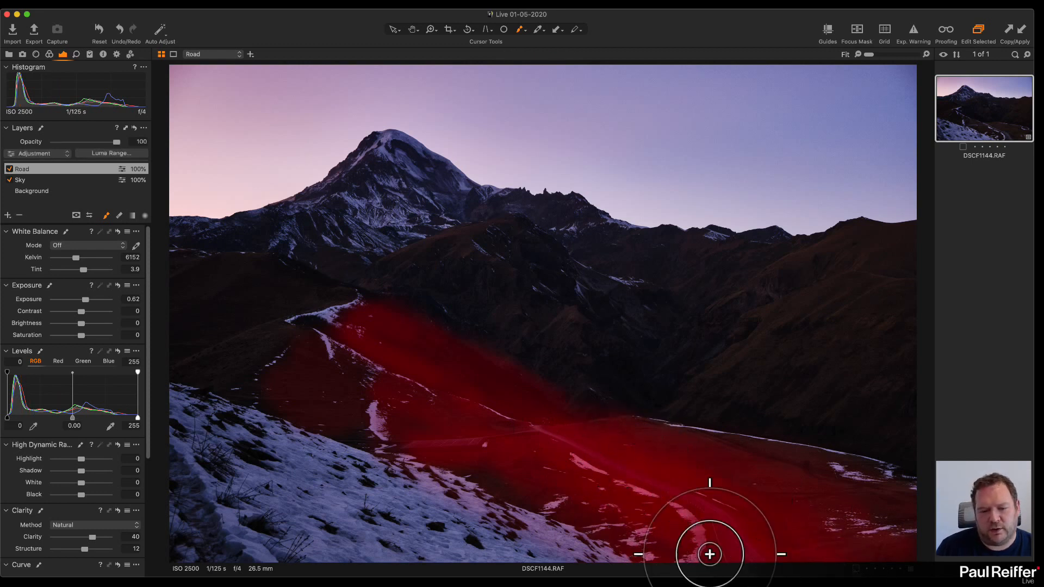
Examine the Road layer's mask in grayscale and compare the photo with the layer off and on.
{"action": "key", "text": "alt+m"}
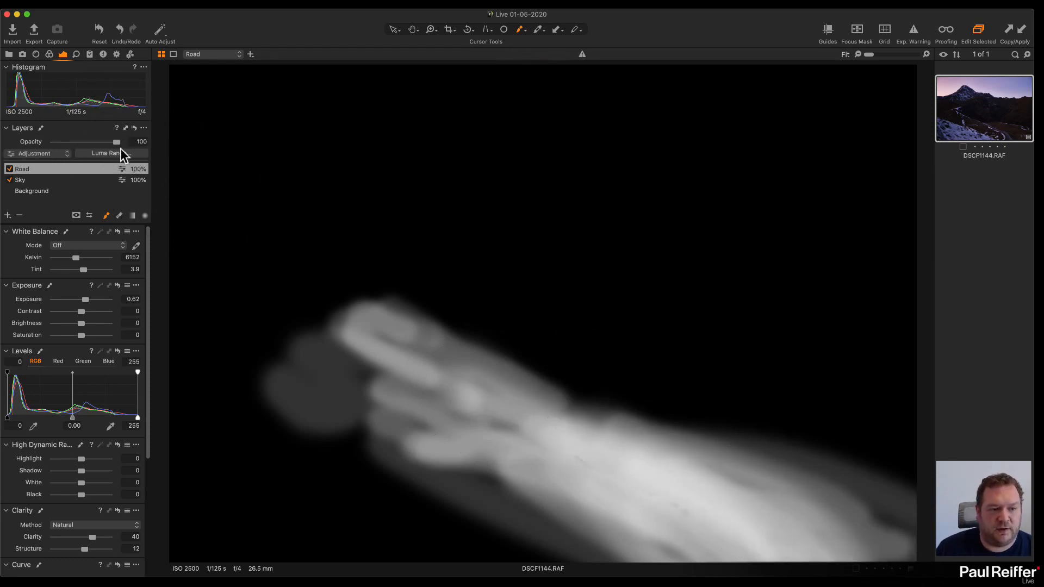
{"action": "key", "text": "alt+m"}
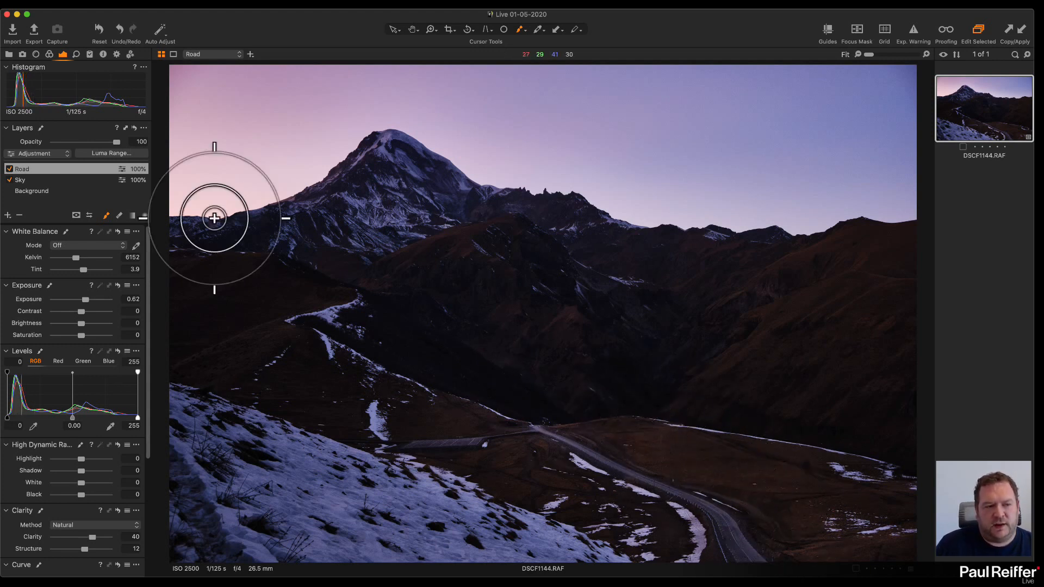
{"action": "left_click", "coordinate": [9, 169]}
{"action": "left_click", "coordinate": [9, 169]}
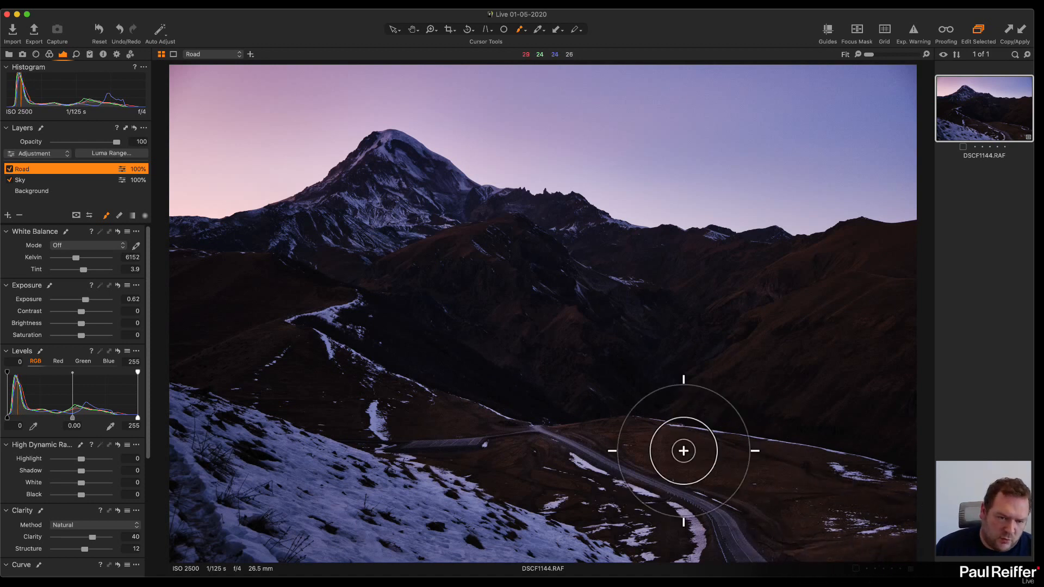
Erase the Road mask's spill along the ridge above the road, checking it with the mask overlay.
{"action": "key", "text": "e"}
{"action": "mouse_move", "coordinate": [598, 372]}
{"action": "left_mouse_down"}
{"action": "mouse_move", "coordinate": [421, 299]}
{"action": "mouse_move", "coordinate": [617, 378]}
{"action": "mouse_move", "coordinate": [474, 335]}
{"action": "mouse_move", "coordinate": [634, 380]}
{"action": "left_mouse_up"}
{"action": "key", "text": "m"}
{"action": "mouse_move", "coordinate": [466, 322]}
{"action": "left_mouse_down"}
{"action": "mouse_move", "coordinate": [544, 396]}
{"action": "mouse_move", "coordinate": [473, 356]}
{"action": "mouse_move", "coordinate": [405, 482]}
{"action": "mouse_move", "coordinate": [556, 484]}
{"action": "mouse_move", "coordinate": [522, 502]}
{"action": "mouse_move", "coordinate": [342, 287]}
{"action": "mouse_move", "coordinate": [576, 373]}
{"action": "mouse_move", "coordinate": [888, 456]}
{"action": "left_mouse_up"}
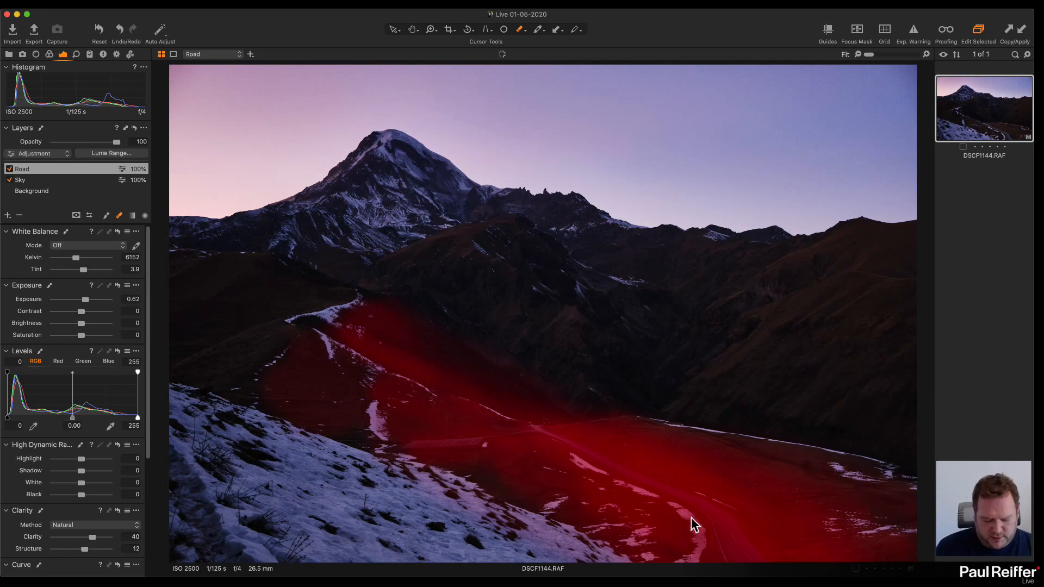
{"action": "key", "text": "m"}
{"action": "mouse_move", "coordinate": [601, 422]}
{"action": "left_mouse_down"}
{"action": "mouse_move", "coordinate": [720, 427]}
{"action": "mouse_move", "coordinate": [862, 466]}
{"action": "mouse_move", "coordinate": [920, 497]}
{"action": "mouse_move", "coordinate": [603, 440]}
{"action": "mouse_move", "coordinate": [541, 447]}
{"action": "left_mouse_up"}
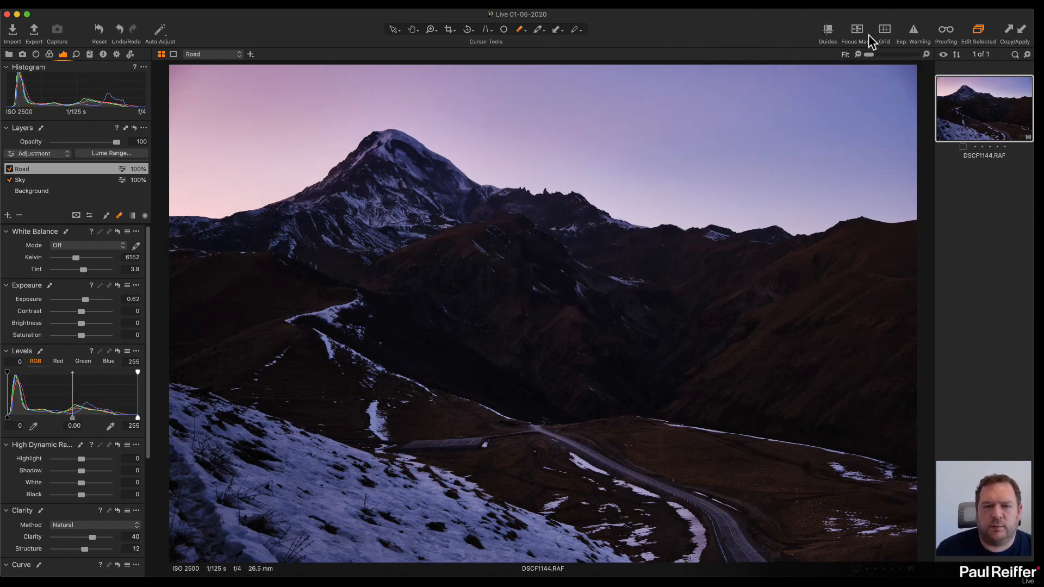
Crop the photo at its Original aspect ratio, trimming some sky and the far right hillside.
{"action": "left_click", "coordinate": [450, 30]}
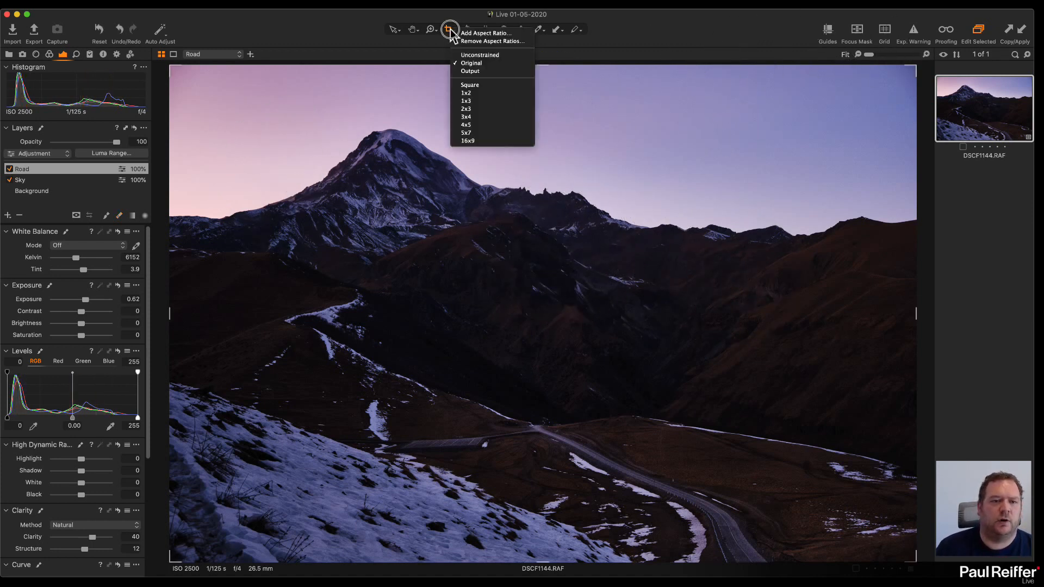
{"action": "left_click_drag", "start_coordinate": [477, 63], "coordinate": [399, 16]}
{"action": "left_click_drag", "start_coordinate": [906, 64], "coordinate": [766, 108]}
{"action": "mouse_move", "coordinate": [701, 180]}
{"action": "left_mouse_down"}
{"action": "mouse_move", "coordinate": [702, 168]}
{"action": "mouse_move", "coordinate": [699, 179]}
{"action": "left_mouse_up"}
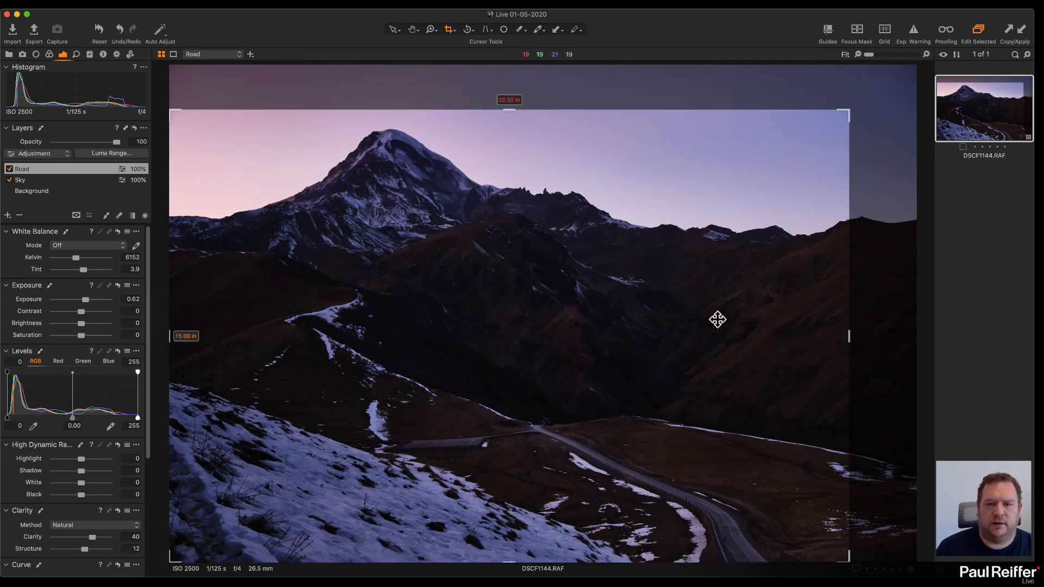
{"action": "left_click", "coordinate": [730, 172]}
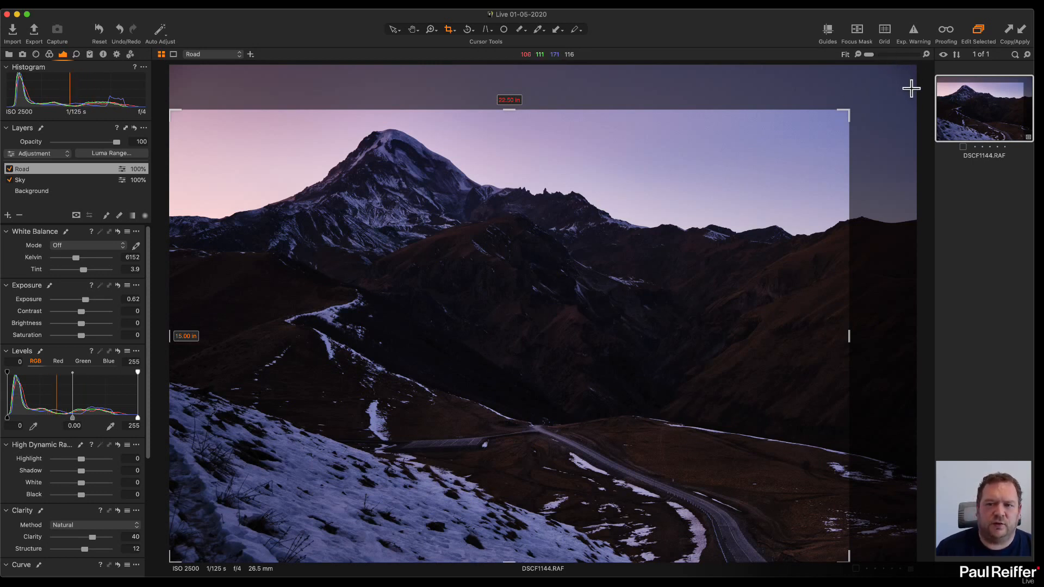
Tighten the crop and reposition it to trim the foreground snow, less sky and more of the right side, and apply it.
{"action": "left_click_drag", "start_coordinate": [736, 179], "coordinate": [728, 156]}
{"action": "left_click_drag", "start_coordinate": [848, 86], "coordinate": [825, 95]}
{"action": "left_click_drag", "start_coordinate": [766, 159], "coordinate": [765, 152]}
{"action": "left_click_drag", "start_coordinate": [581, 211], "coordinate": [577, 203]}
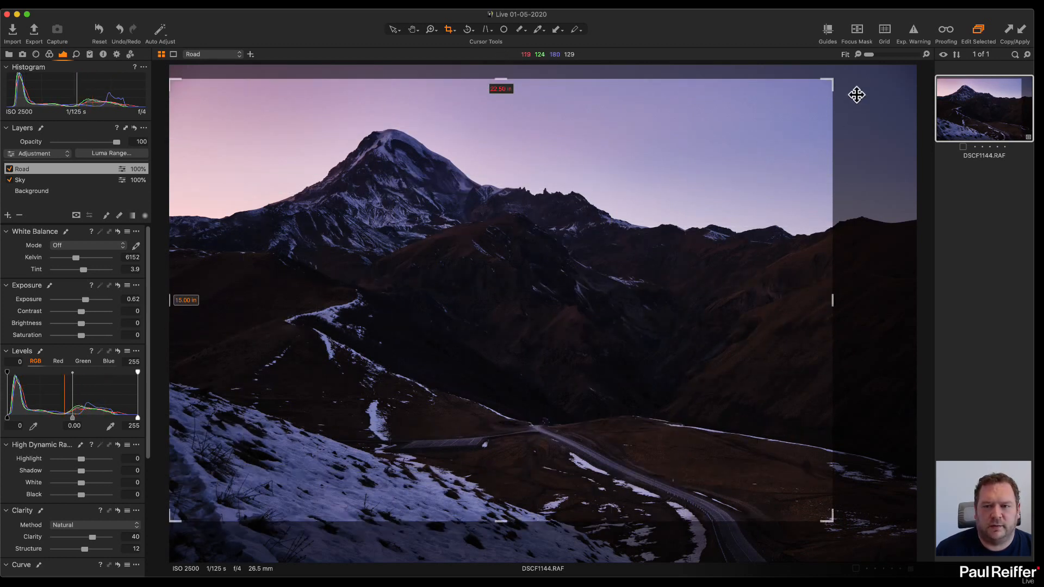
{"action": "left_click_drag", "start_coordinate": [832, 79], "coordinate": [826, 85]}
{"action": "left_click_drag", "start_coordinate": [531, 312], "coordinate": [531, 316]}
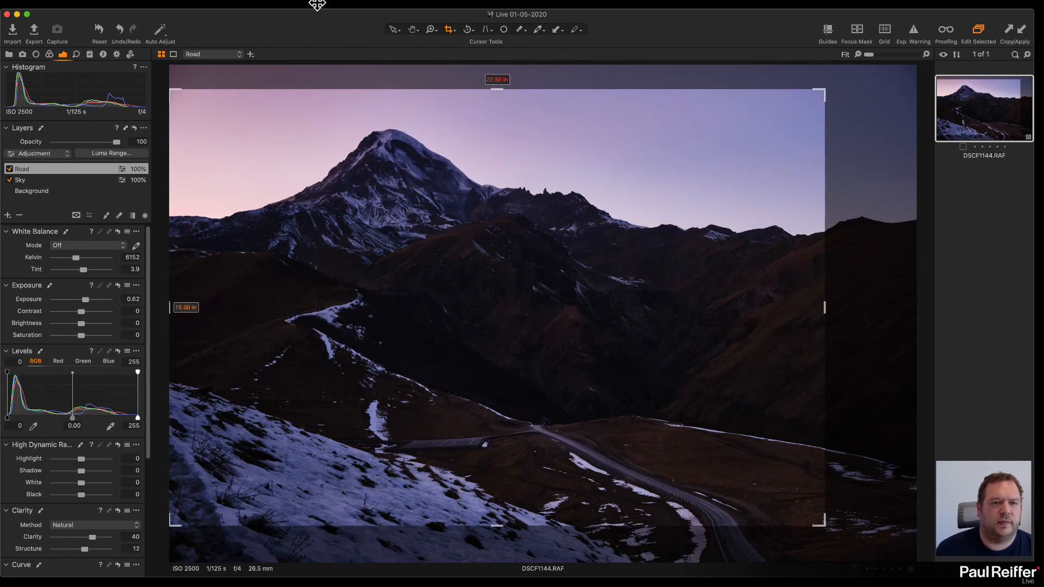
{"action": "left_click", "coordinate": [394, 31]}
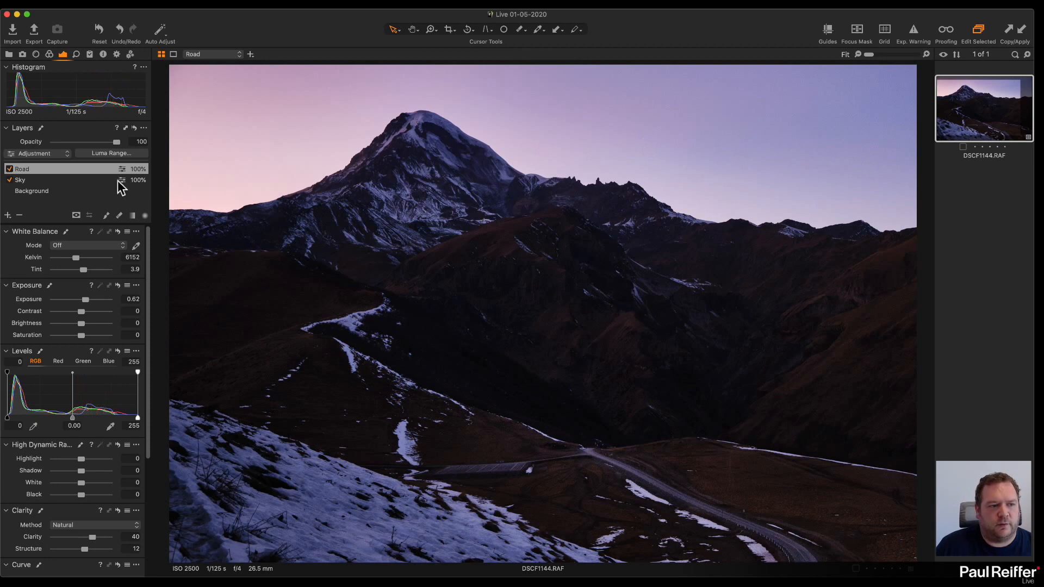
Add a new adjustment layer named Clarity Mountains.
{"action": "left_click", "coordinate": [7, 216]}
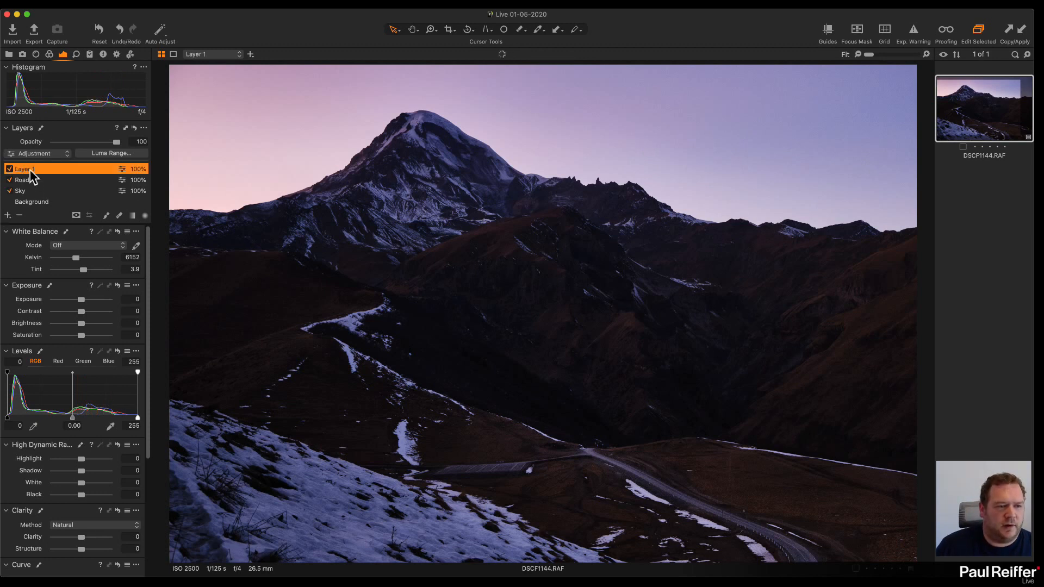
{"action": "double_click", "coordinate": [30, 171]}
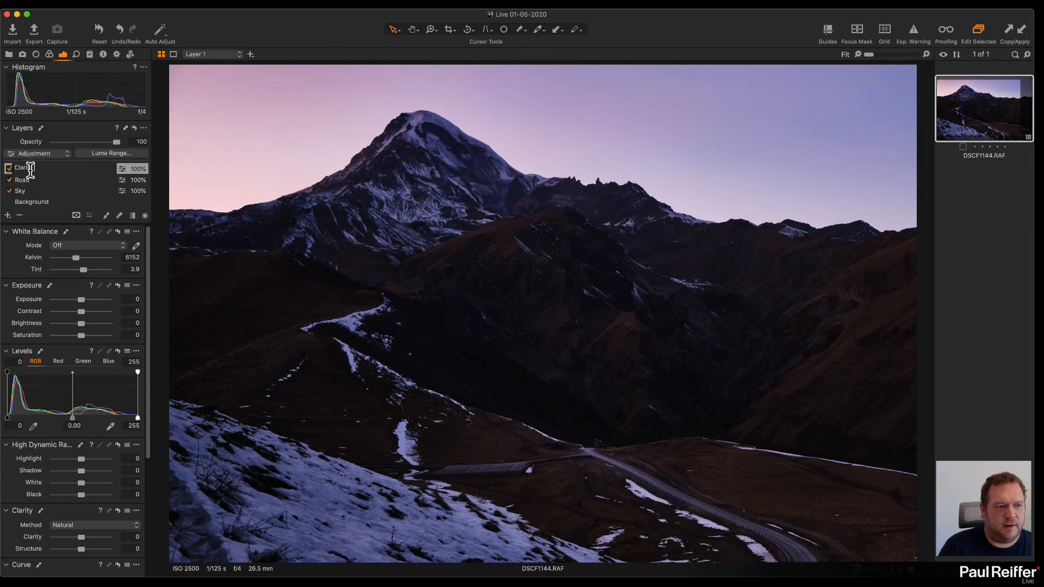
{"action": "type", "text": "Clarity Mountains"}
{"action": "key", "text": "Return"}
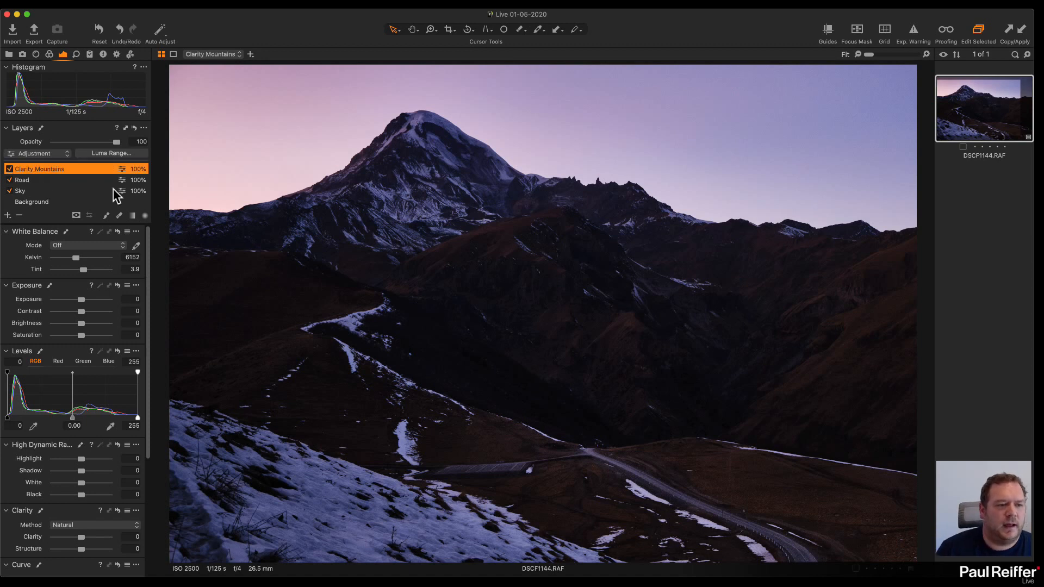
Draw a wide radial gradient mask over the dark mountainside on the Clarity Mountains layer, soften its inner falloff and invert the mask.
{"action": "left_click", "coordinate": [145, 216]}
{"action": "left_click_drag", "start_coordinate": [555, 351], "coordinate": [936, 546]}
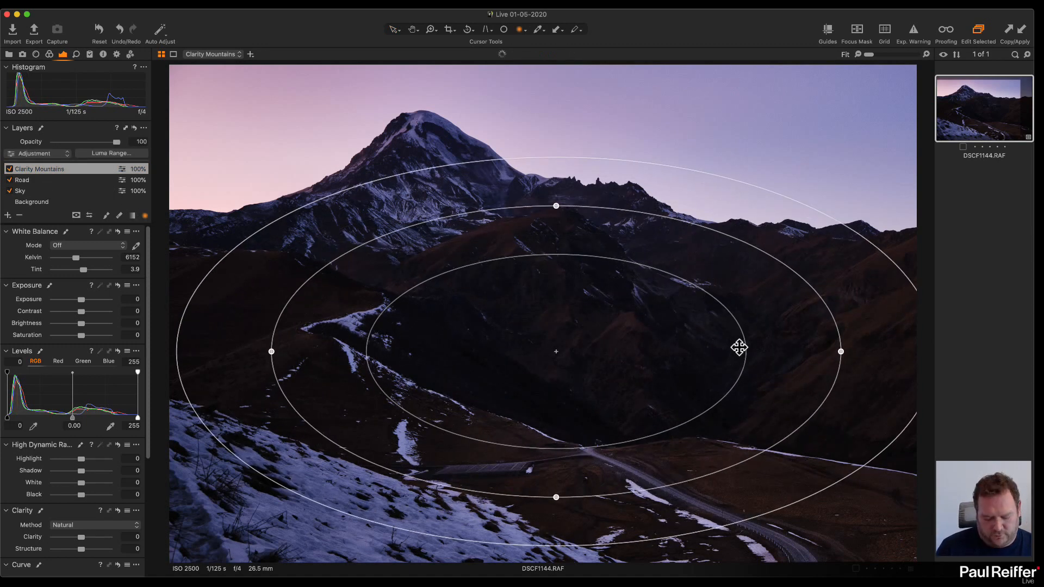
{"action": "key", "text": "m"}
{"action": "left_click_drag", "start_coordinate": [719, 300], "coordinate": [573, 351]}
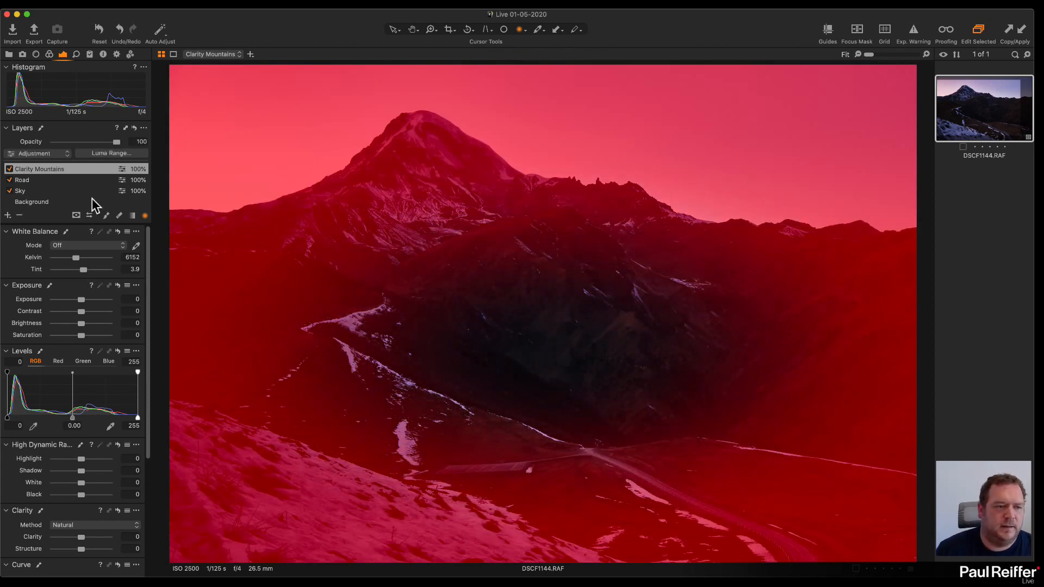
{"action": "right_click", "coordinate": [93, 171]}
{"action": "left_click", "coordinate": [111, 181]}
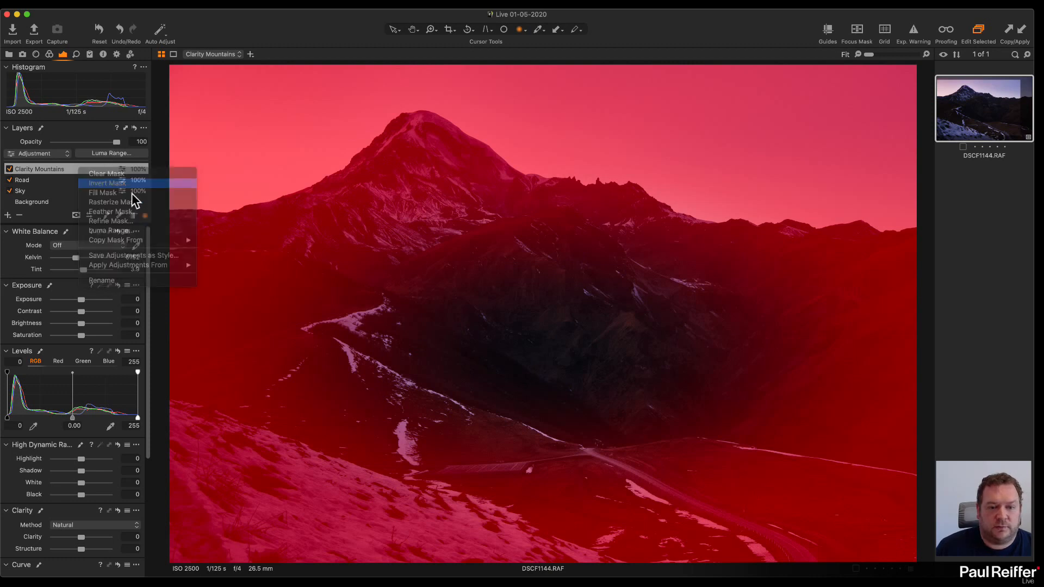
Extend the radial mask's outer falloff, widen it and reposition it over the central mountainside and valley above the road.
{"action": "left_click_drag", "start_coordinate": [556, 157], "coordinate": [563, 103]}
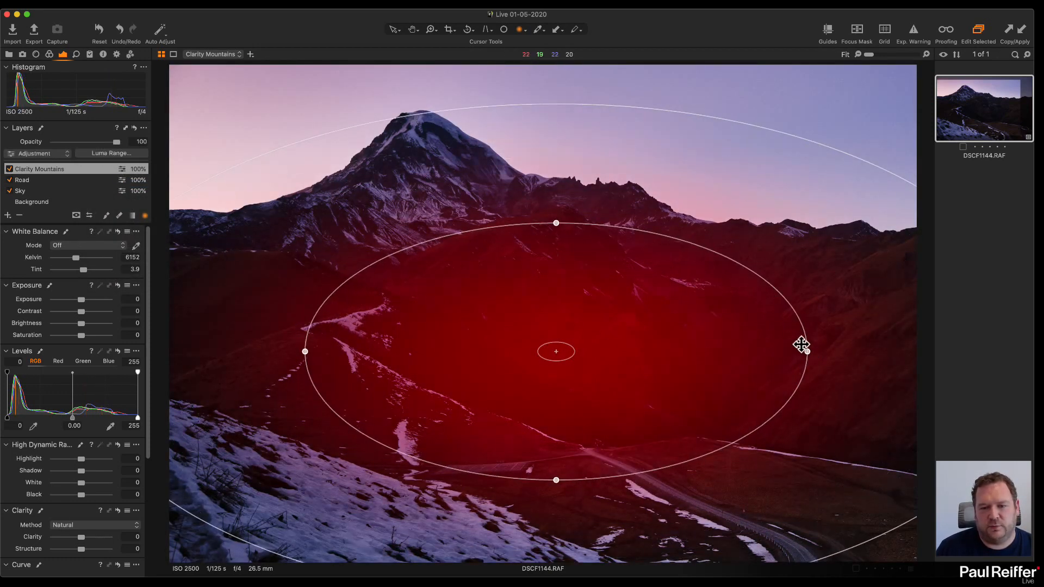
{"action": "left_click_drag", "start_coordinate": [808, 354], "coordinate": [827, 354]}
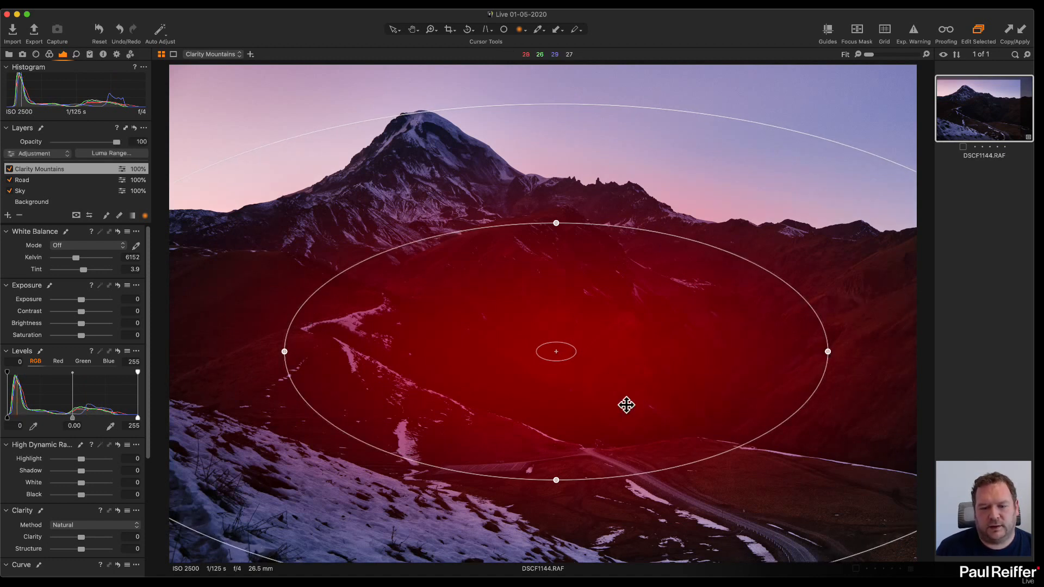
{"action": "left_click_drag", "start_coordinate": [649, 343], "coordinate": [696, 366]}
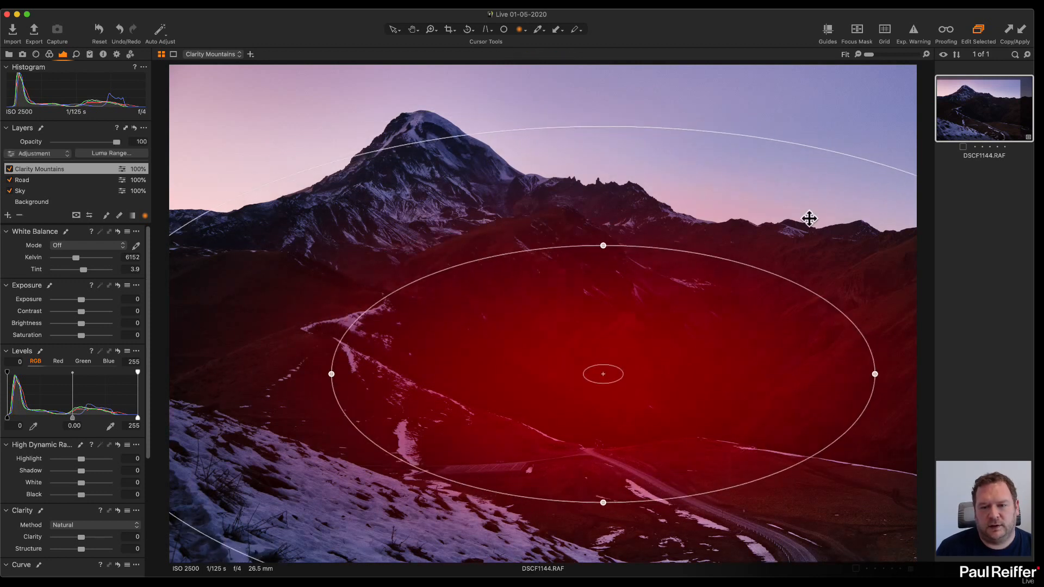
{"action": "left_click_drag", "start_coordinate": [840, 163], "coordinate": [566, 122]}
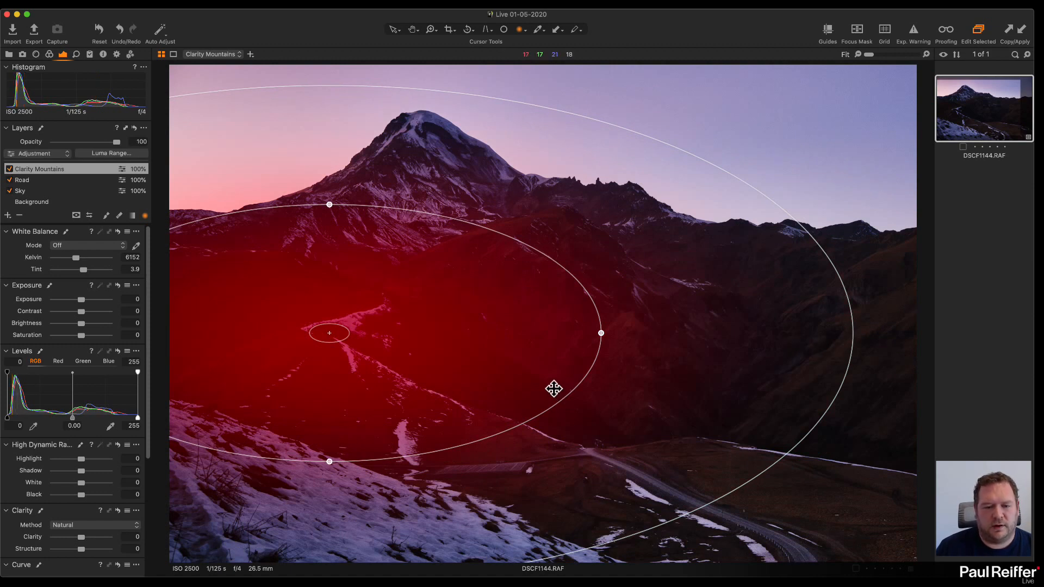
{"action": "left_click_drag", "start_coordinate": [565, 395], "coordinate": [547, 433]}
{"action": "left_click_drag", "start_coordinate": [486, 357], "coordinate": [645, 361]}
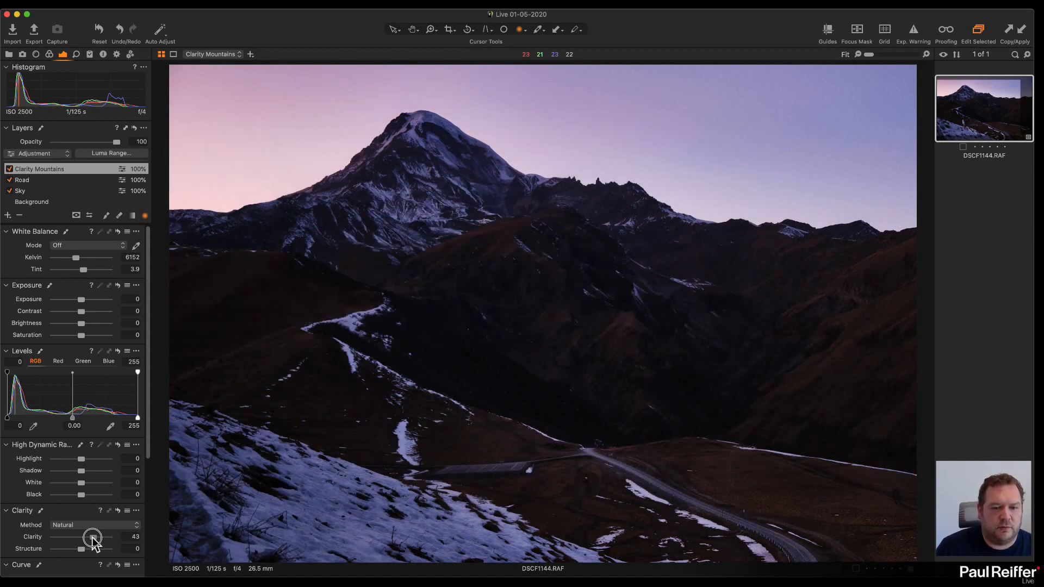
Set the Clarity Mountains layer's Clarity to 54, toggling the layer and its mask overlay to check the effect.
{"action": "left_click_drag", "start_coordinate": [97, 540], "coordinate": [96, 540]}
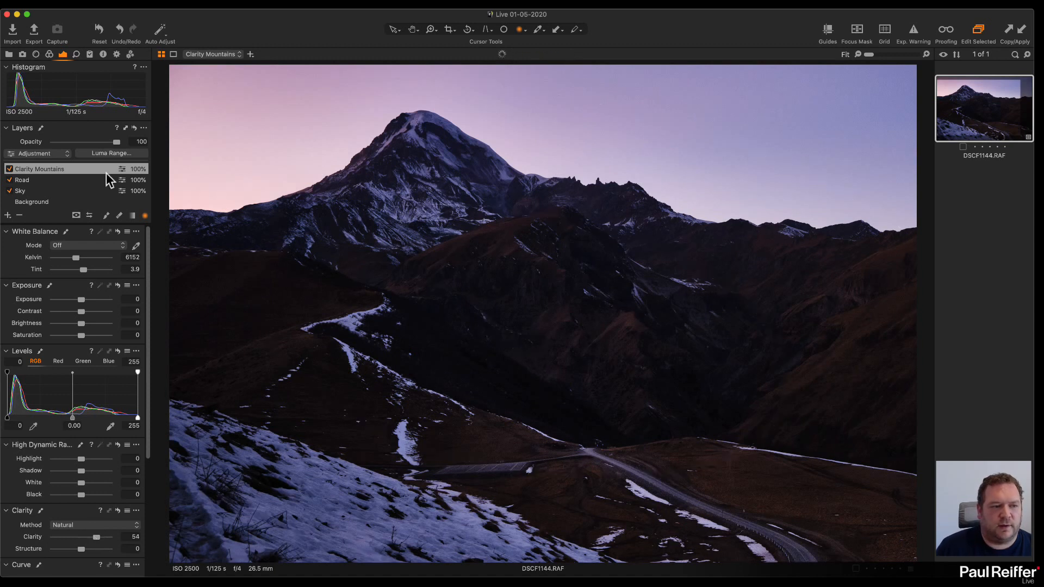
{"action": "left_click", "coordinate": [9, 169]}
{"action": "left_click", "coordinate": [8, 169]}
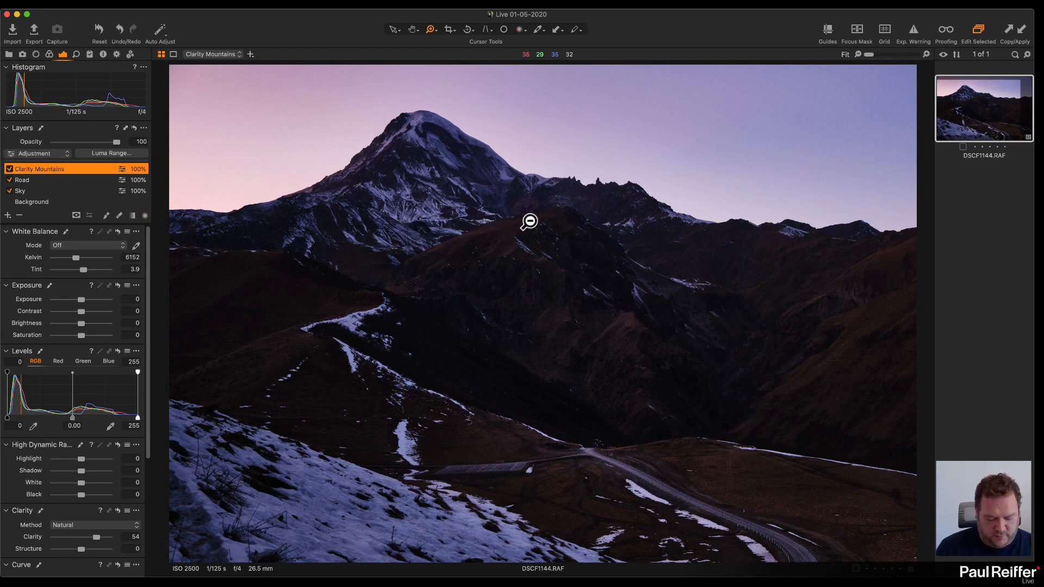
{"action": "left_click", "coordinate": [8, 169]}
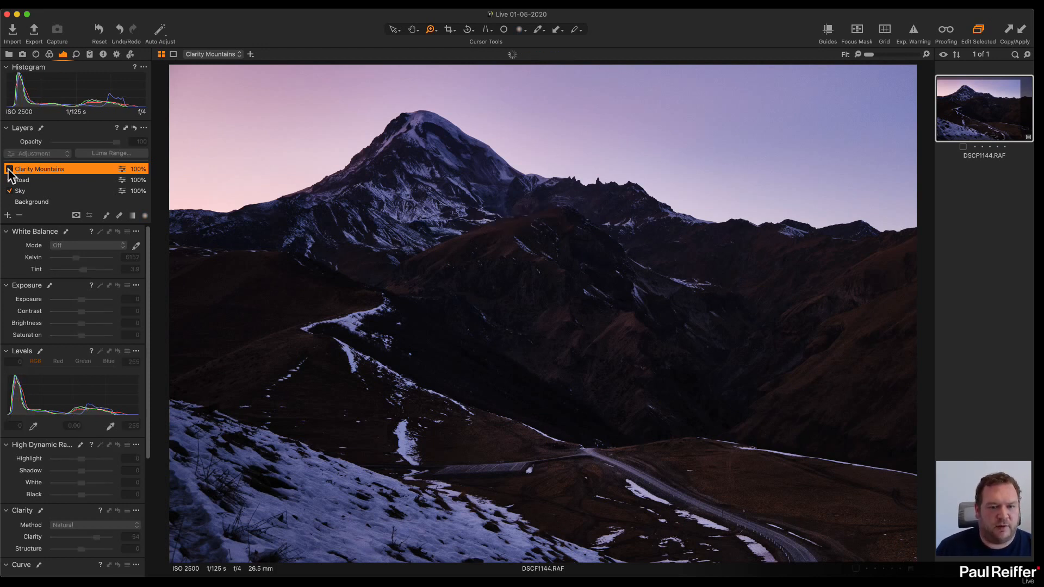
{"action": "left_click", "coordinate": [9, 169]}
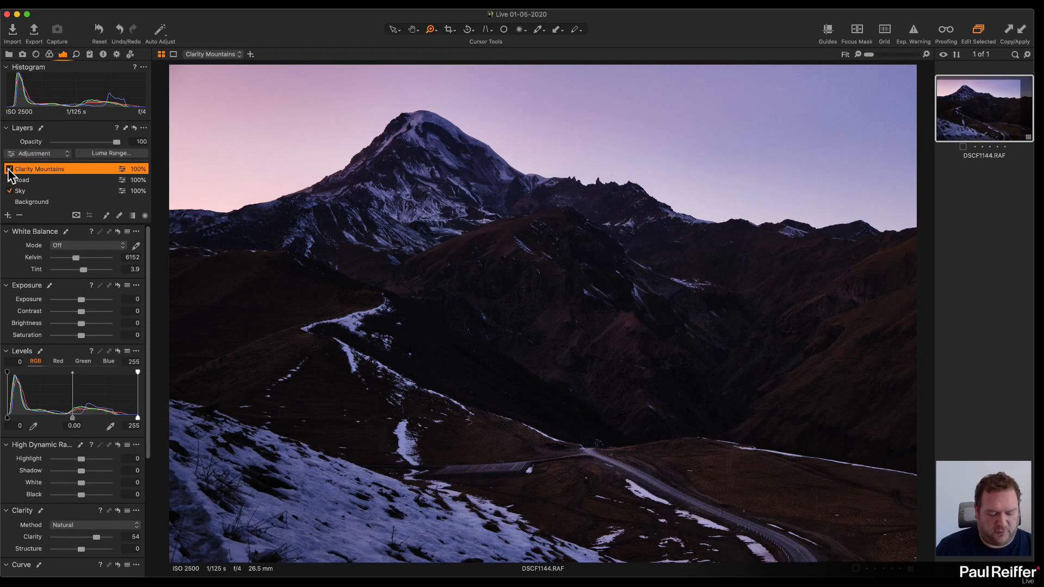
{"action": "key", "text": "m"}
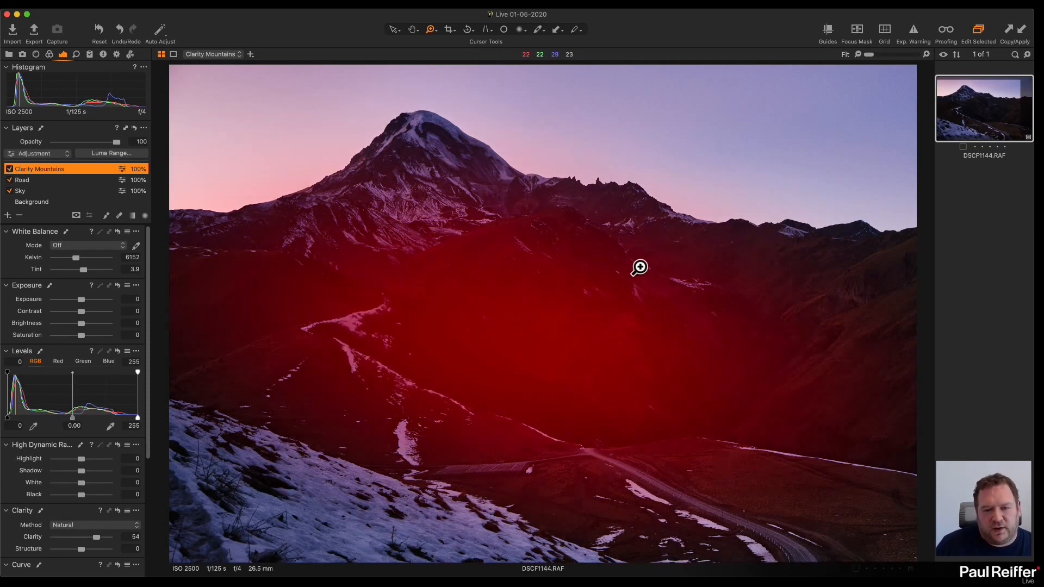
{"action": "key", "text": "m"}
Create a new unedited variant of DSCF1144.RAF and display it side by side with the edited variant.
{"action": "right_click", "coordinate": [976, 119]}
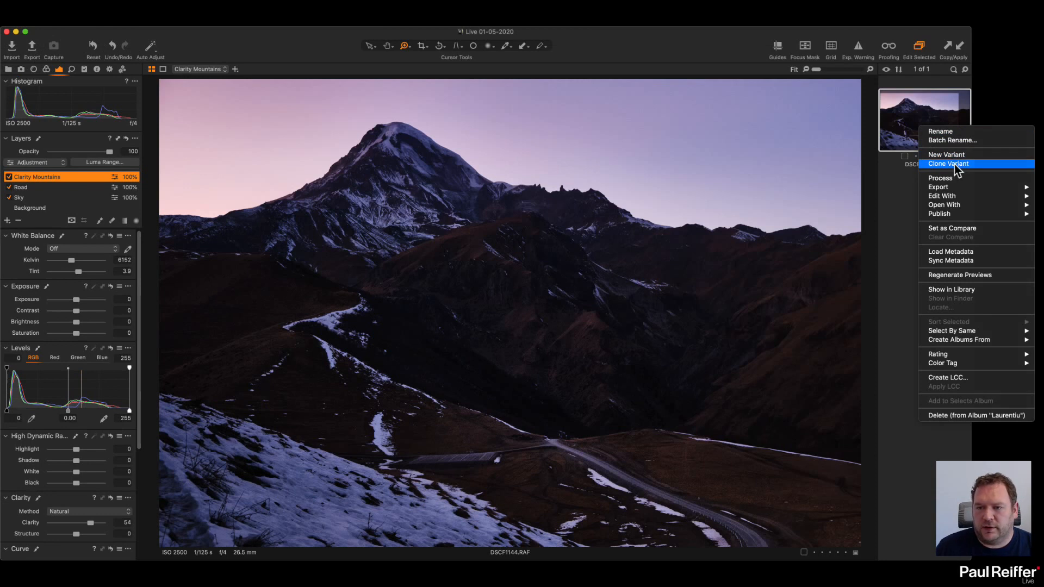
{"action": "left_click", "coordinate": [955, 165]}
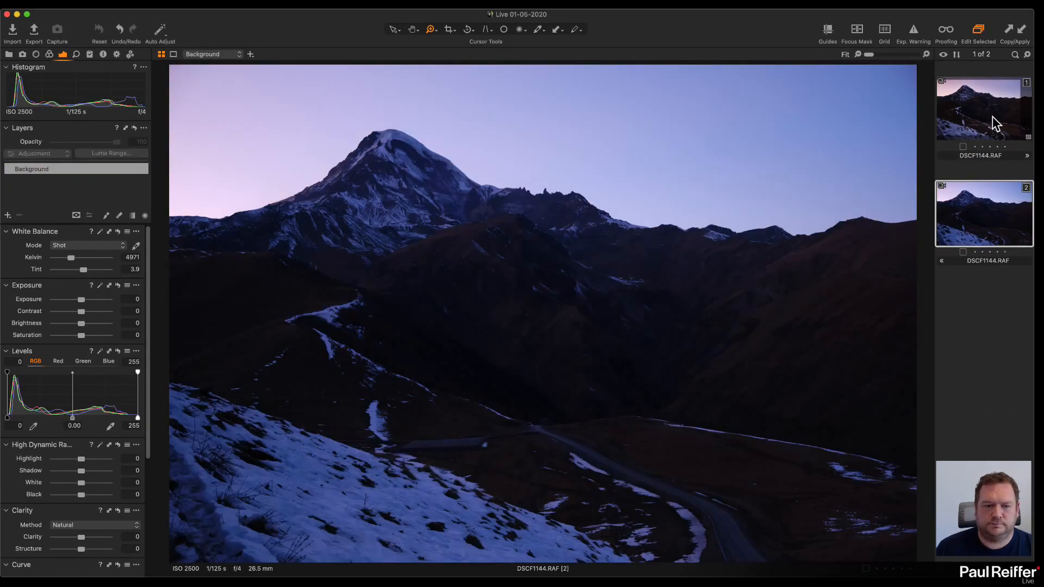
{"action": "left_click", "coordinate": [995, 124], "text": "super"}
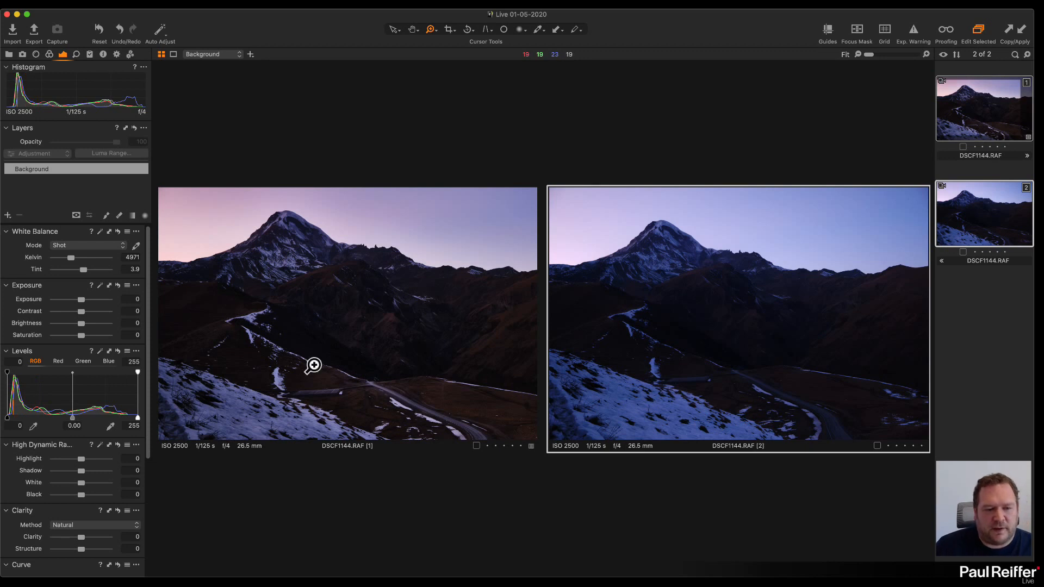
Compare the mountainside, road and foreground snow of the edited and unedited variants at closer zoom levels.
{"action": "left_click", "coordinate": [364, 298]}
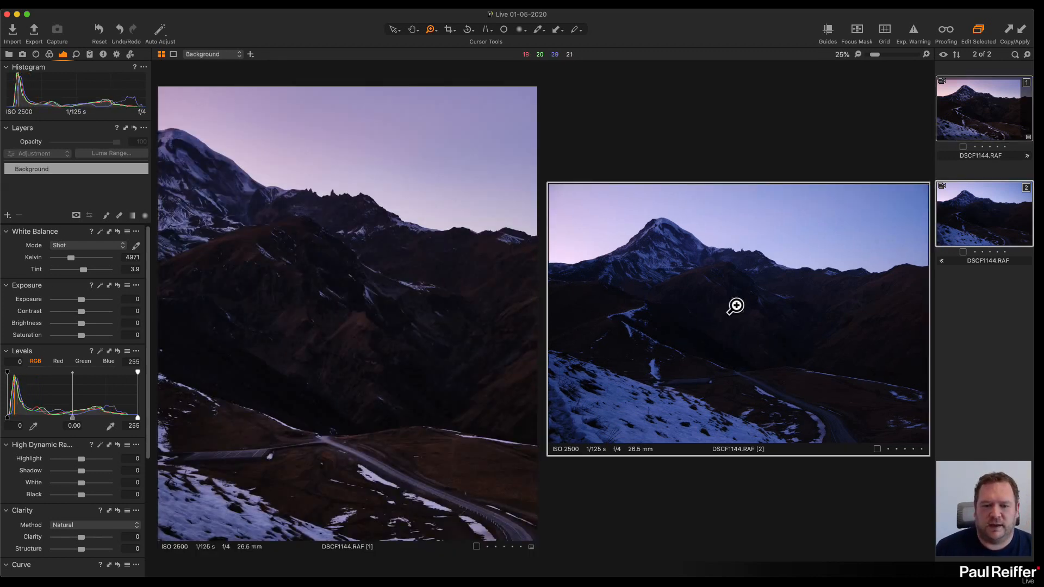
{"action": "left_click", "coordinate": [735, 306]}
{"action": "left_click_drag", "start_coordinate": [738, 324], "coordinate": [775, 319]}
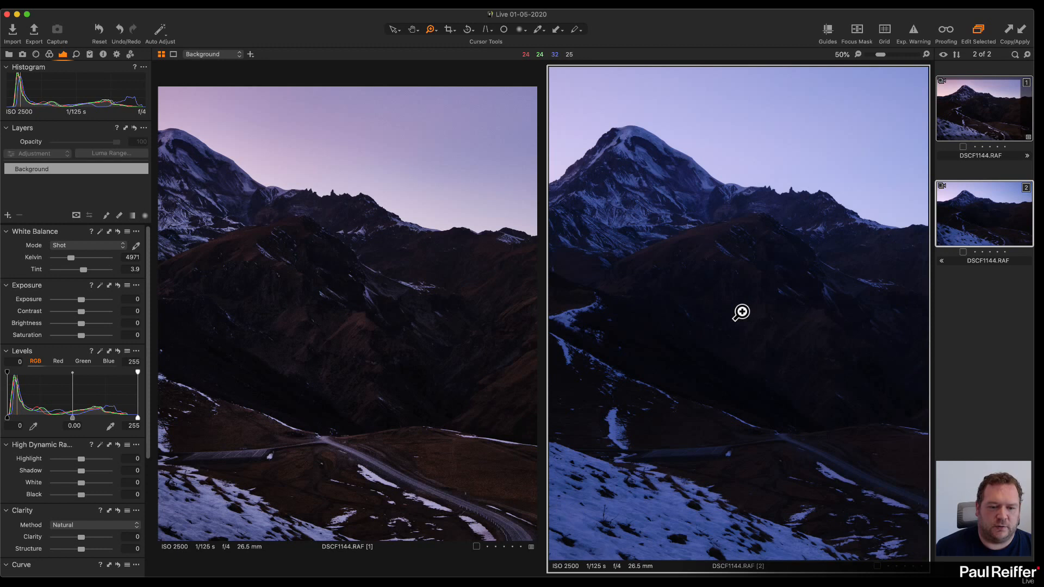
{"action": "left_click", "coordinate": [682, 459], "text": "alt"}
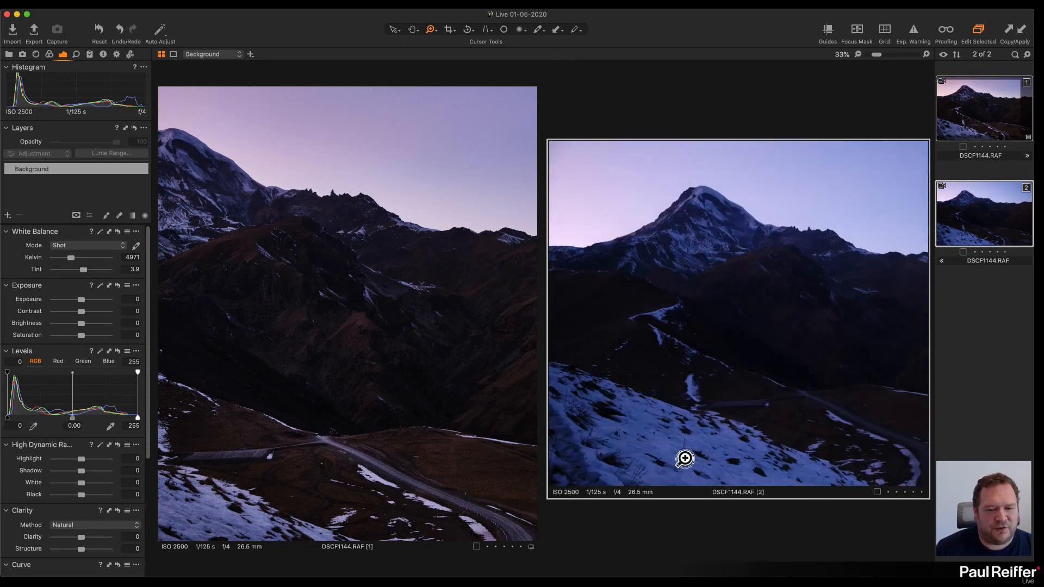
{"action": "left_click", "coordinate": [365, 397], "text": "alt"}
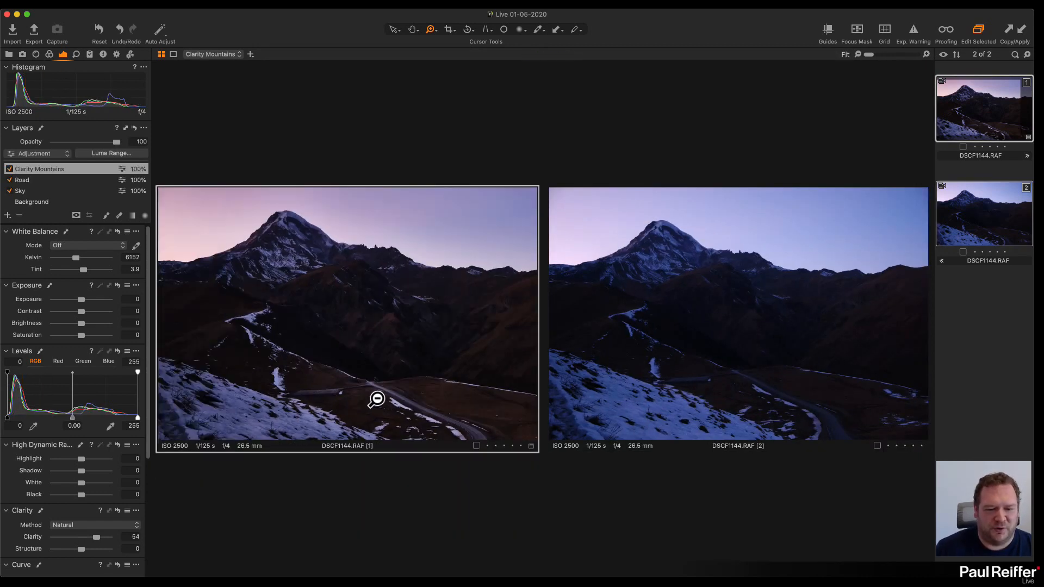
{"action": "left_click", "coordinate": [249, 414], "text": "alt"}
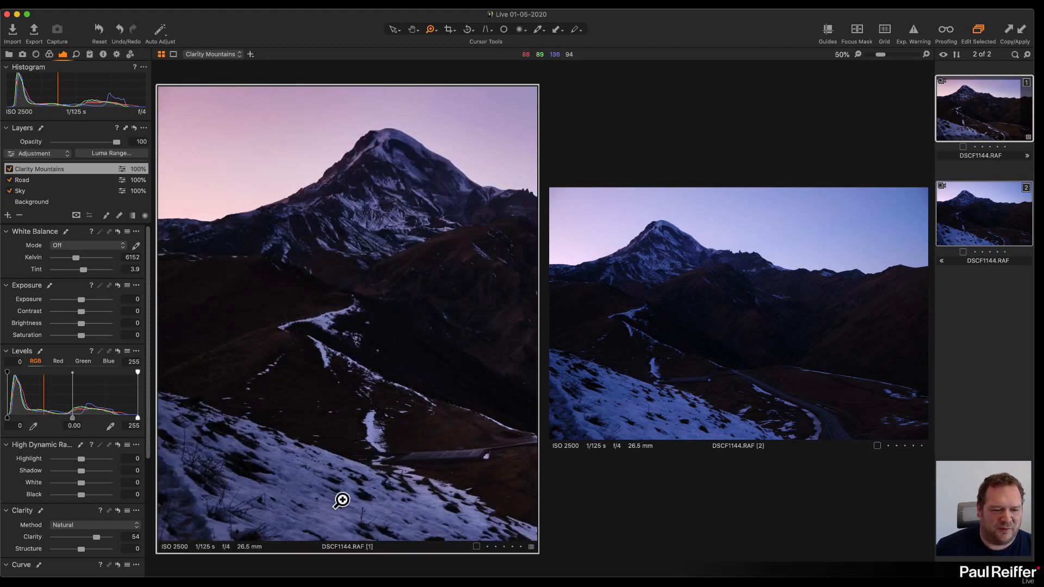
{"action": "left_click", "coordinate": [383, 403], "text": "alt"}
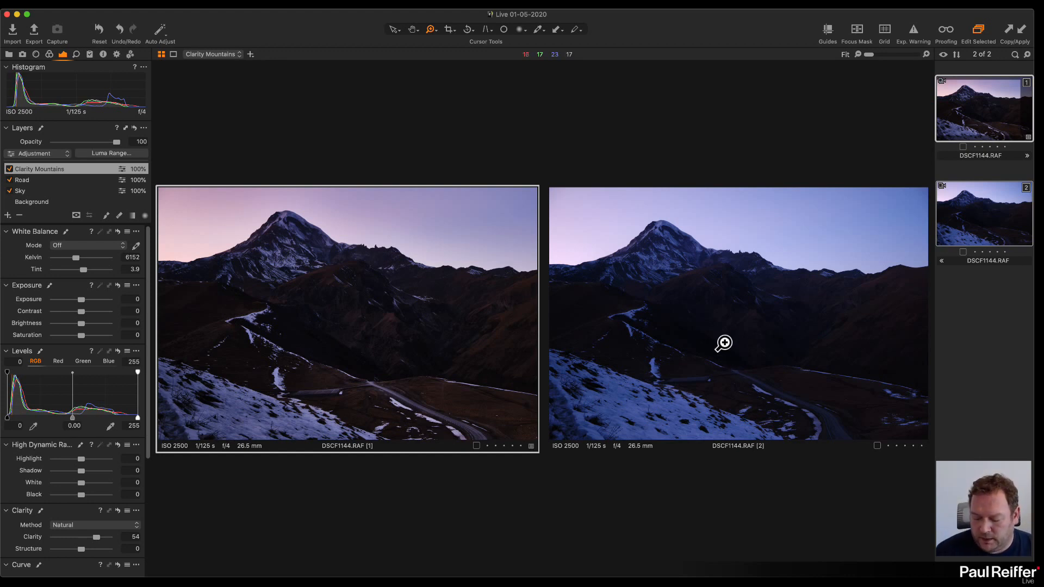
Open the user collection containing the glacial lake photo DSC04155.ARW and raise its exposure to 2.78.
{"action": "left_click", "coordinate": [9, 55]}
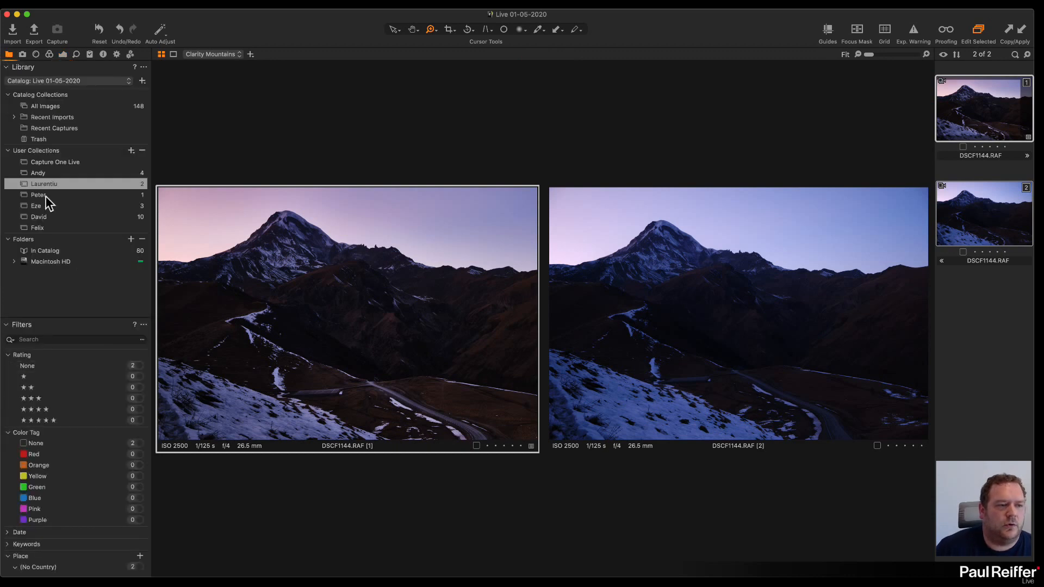
{"action": "left_click", "coordinate": [43, 196]}
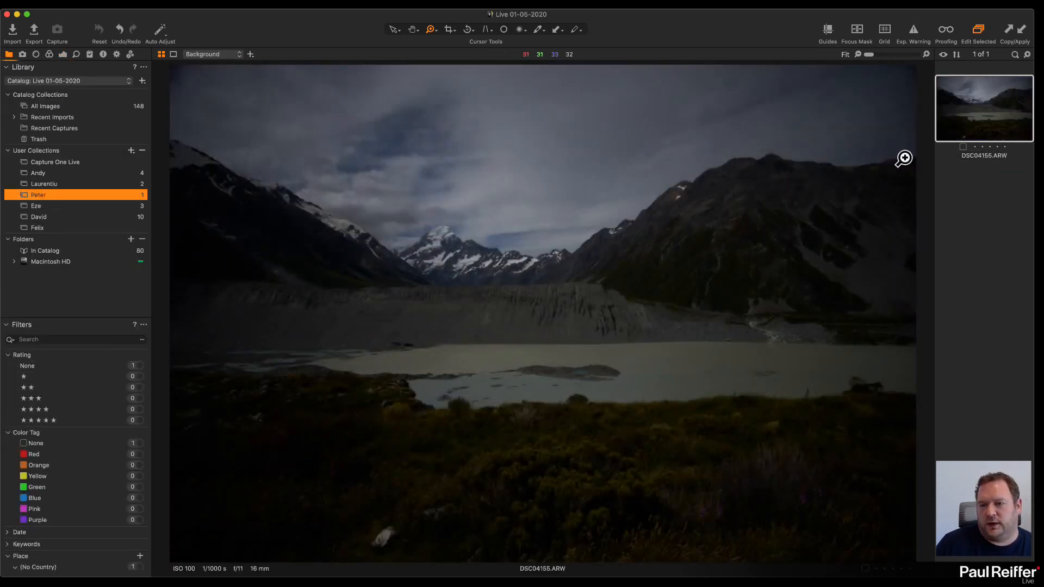
{"action": "left_click", "coordinate": [62, 54]}
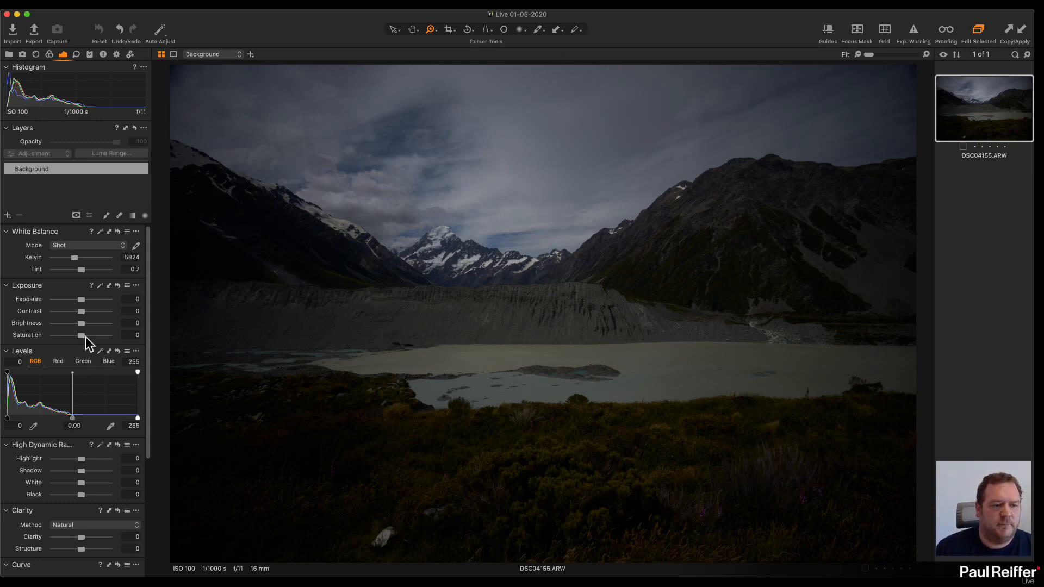
{"action": "left_click_drag", "start_coordinate": [82, 300], "coordinate": [101, 300]}
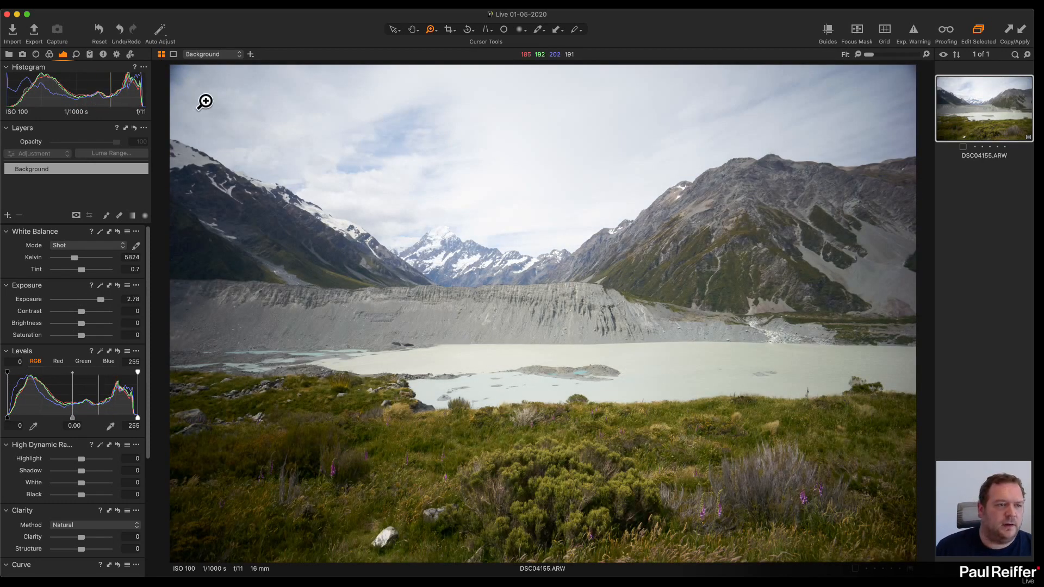
Examine the lake photo's camera and lens metadata, its lens correction profile and the foreground grass detail at 200%.
{"action": "left_click", "coordinate": [103, 54]}
{"action": "scroll", "coordinate": [95, 204], "scroll_direction": "down", "scroll_amount": 5}
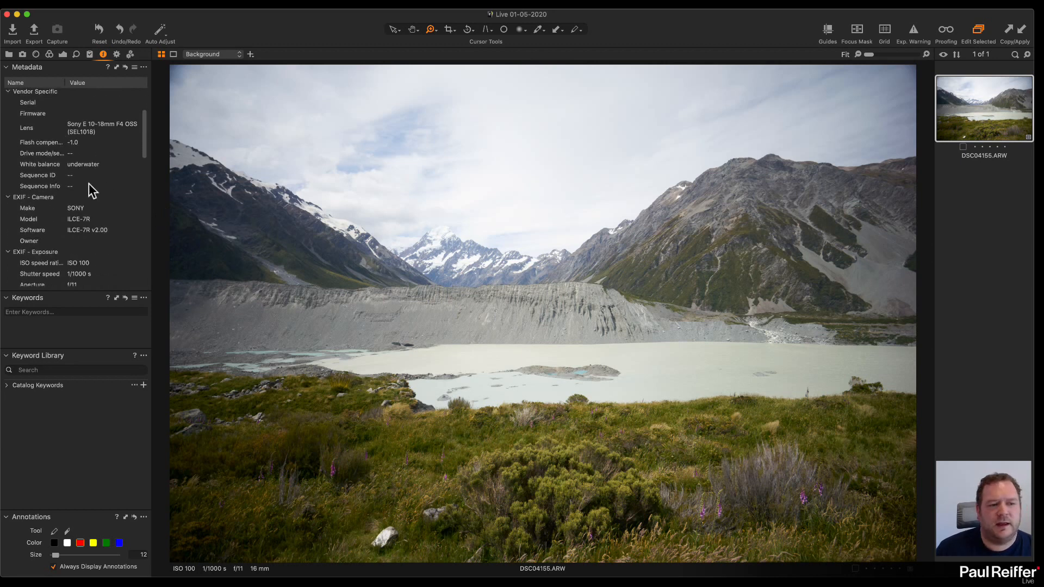
{"action": "left_click", "coordinate": [36, 55]}
{"action": "left_click", "coordinate": [652, 407]}
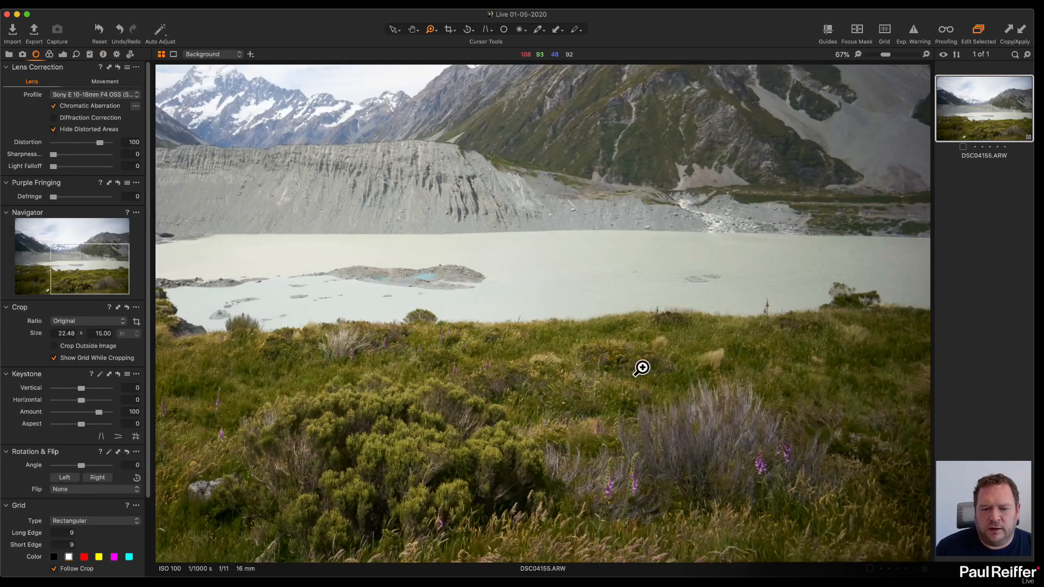
{"action": "left_click", "coordinate": [635, 359]}
{"action": "left_click", "coordinate": [561, 318]}
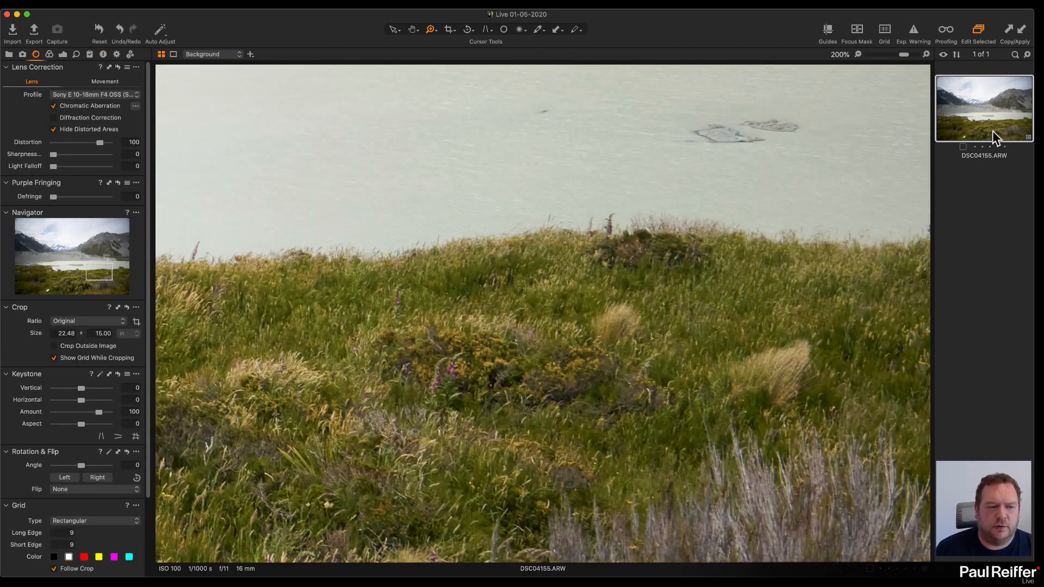
Reset the lake photo's exposure to 0 and inspect the dark foreground vegetation at 200%.
{"action": "left_click", "coordinate": [63, 54]}
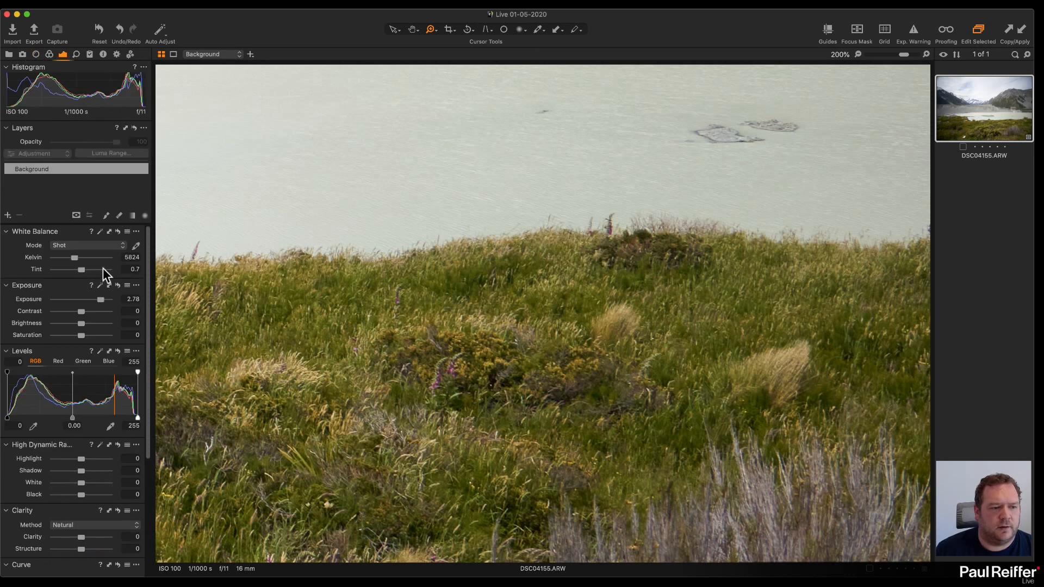
{"action": "double_click", "coordinate": [100, 300]}
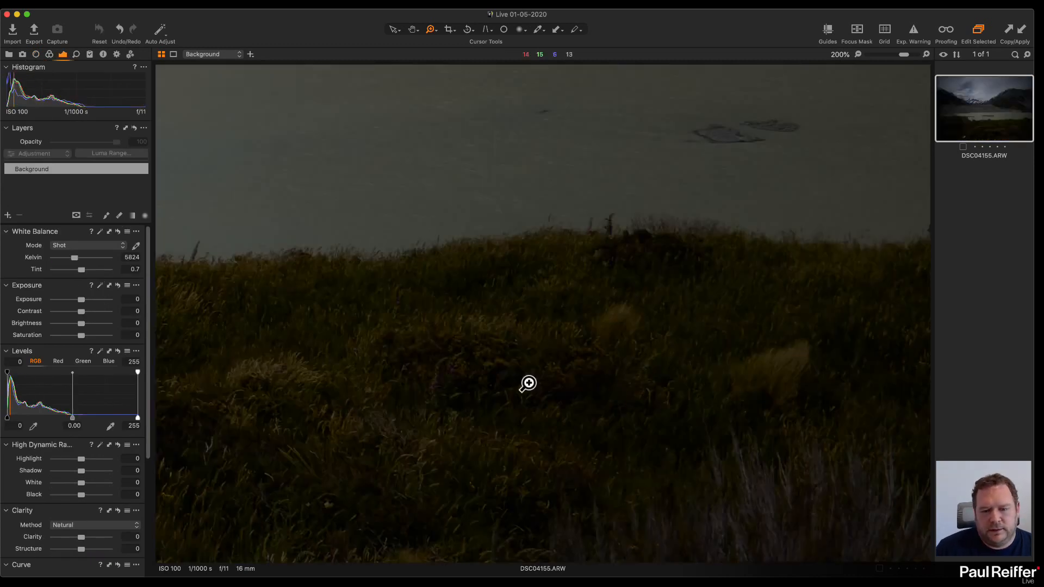
{"action": "left_click_drag", "start_coordinate": [399, 447], "coordinate": [230, 349]}
{"action": "left_click_drag", "start_coordinate": [781, 443], "coordinate": [783, 328]}
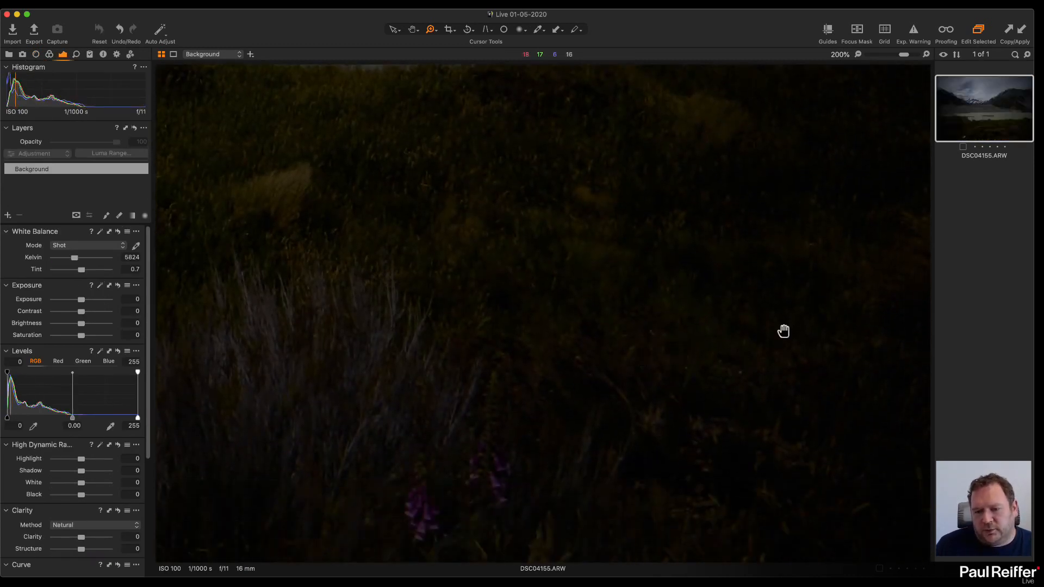
Open the user collection of hilltop tower photos and select 20191022_MG_1960.dng.
{"action": "left_click", "coordinate": [9, 54]}
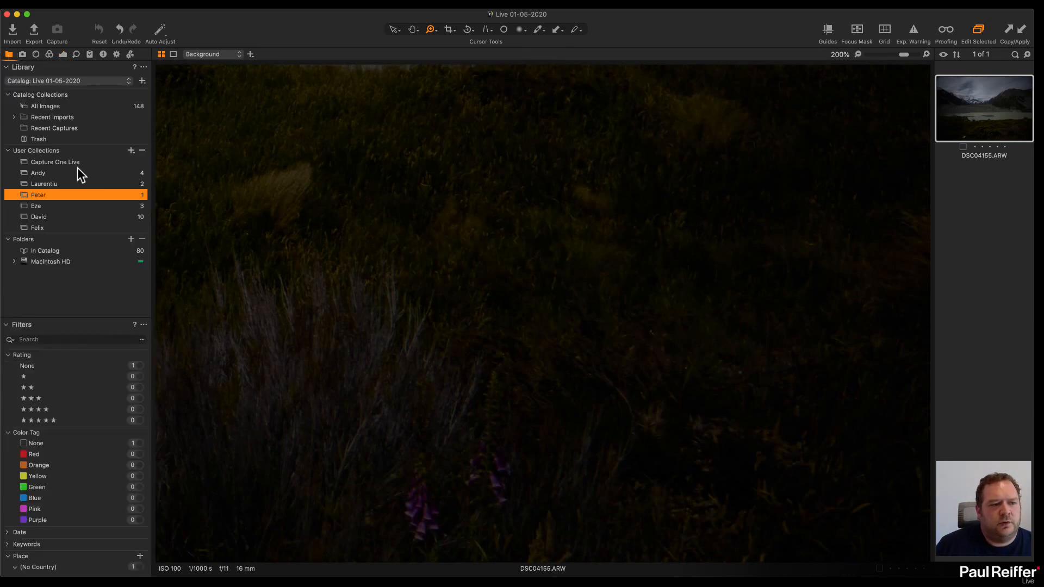
{"action": "left_click", "coordinate": [51, 172]}
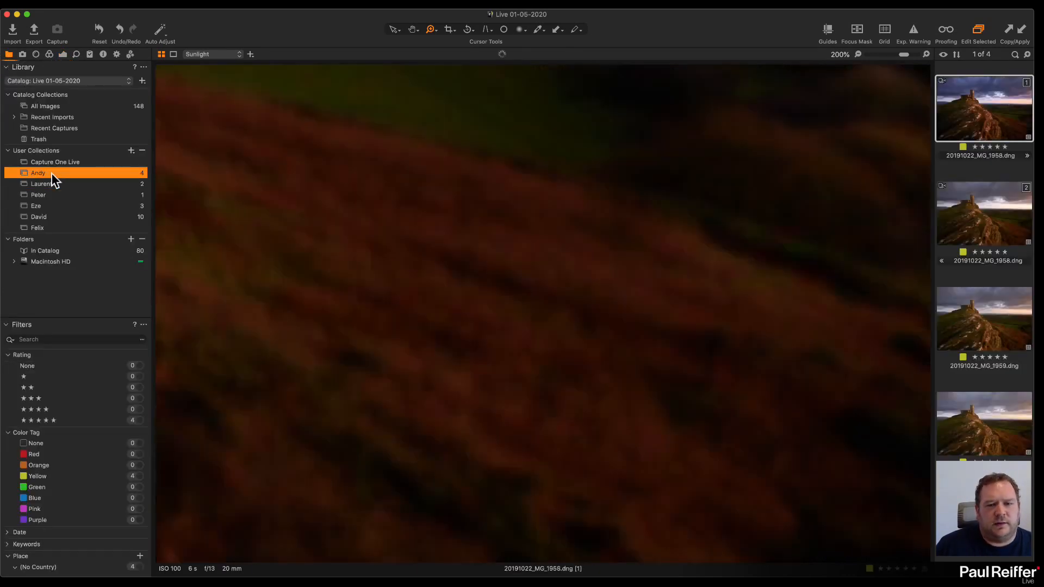
{"action": "left_click", "coordinate": [997, 223]}
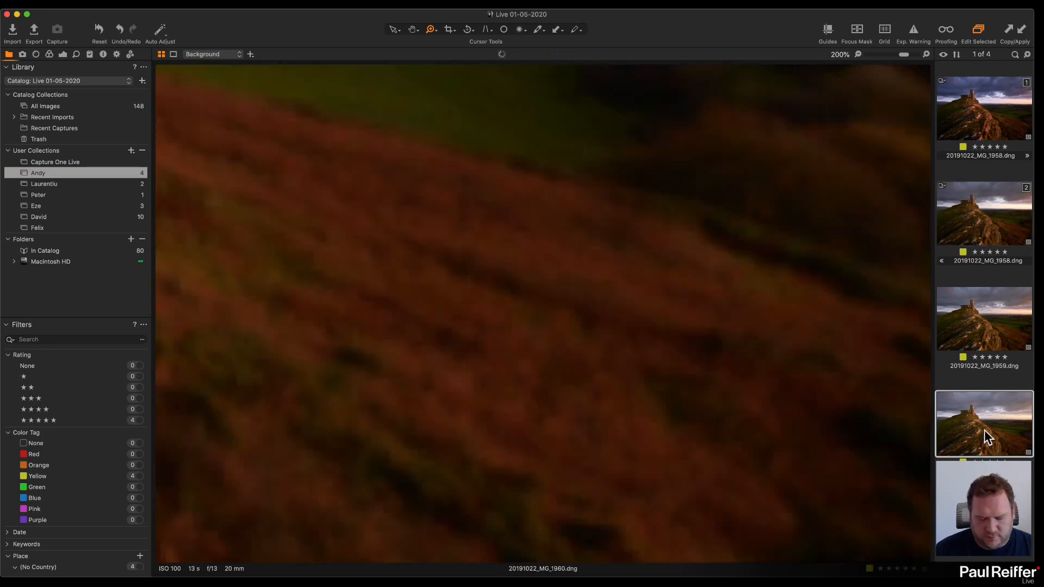
Select 20191022_MG_1959.dng, bring the dark hillside with the steps and stone wall into view, and raise the exposure to 1.79.
{"action": "left_click", "coordinate": [993, 326]}
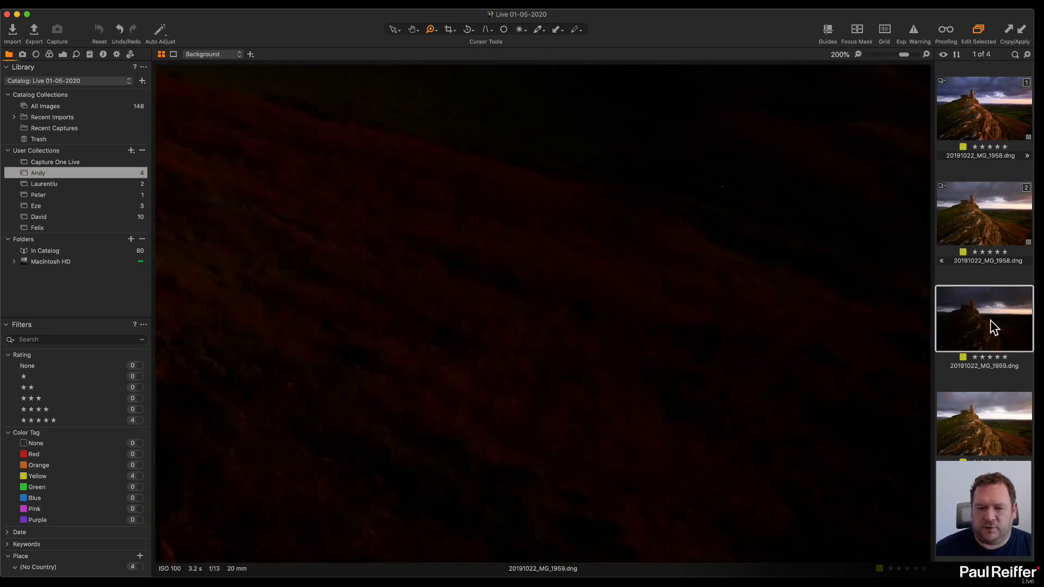
{"action": "left_click_drag", "start_coordinate": [451, 343], "coordinate": [933, 371]}
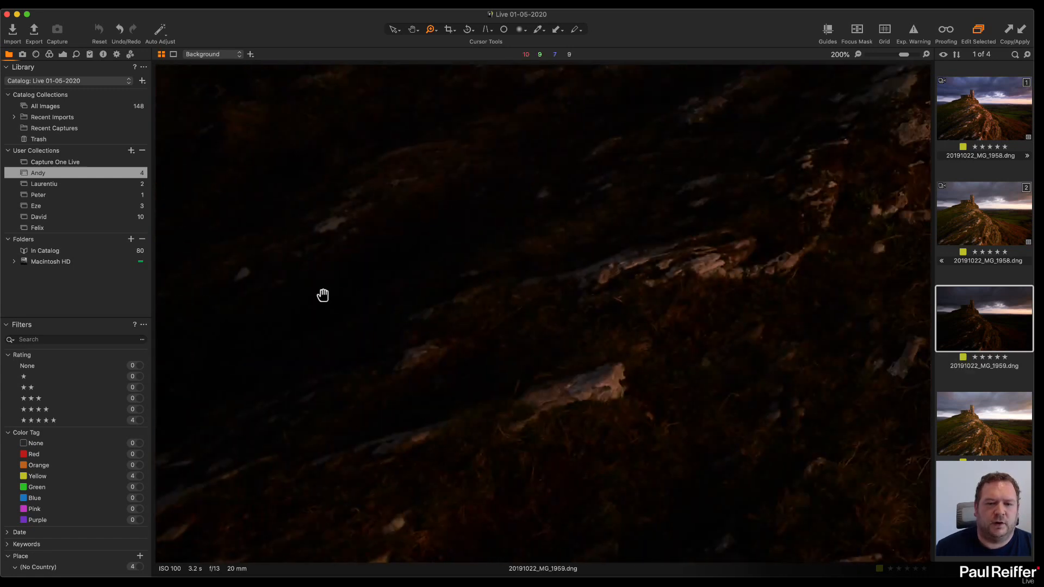
{"action": "left_click_drag", "start_coordinate": [322, 296], "coordinate": [783, 479]}
{"action": "left_click_drag", "start_coordinate": [491, 253], "coordinate": [627, 424]}
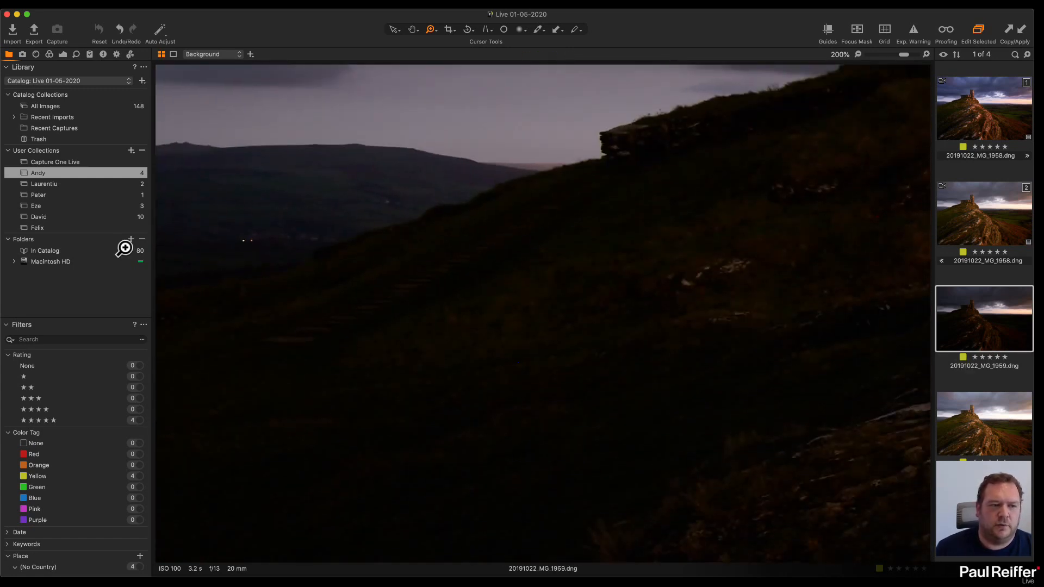
{"action": "left_click", "coordinate": [64, 55]}
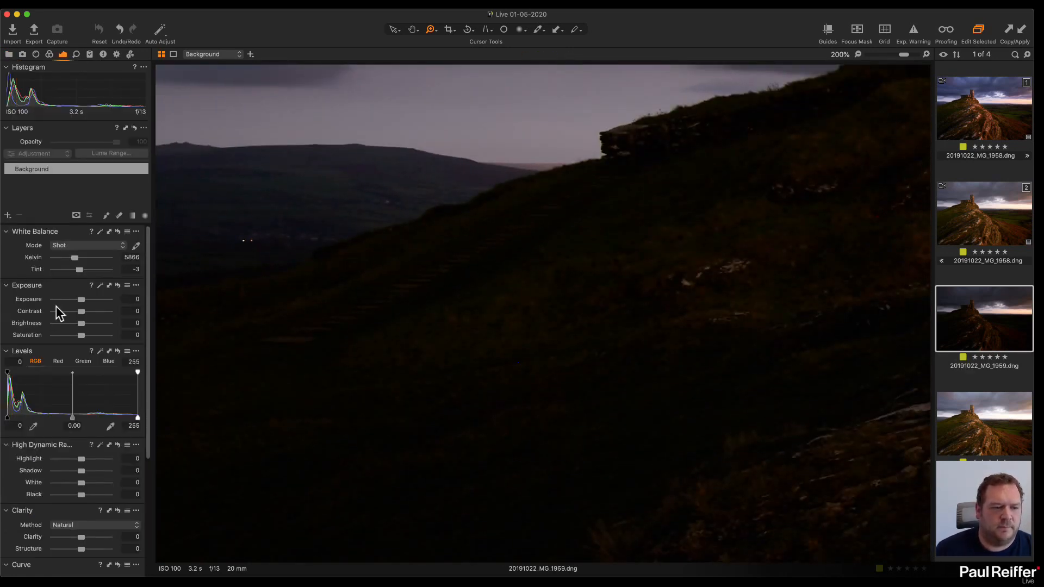
{"action": "left_click_drag", "start_coordinate": [81, 299], "coordinate": [94, 299]}
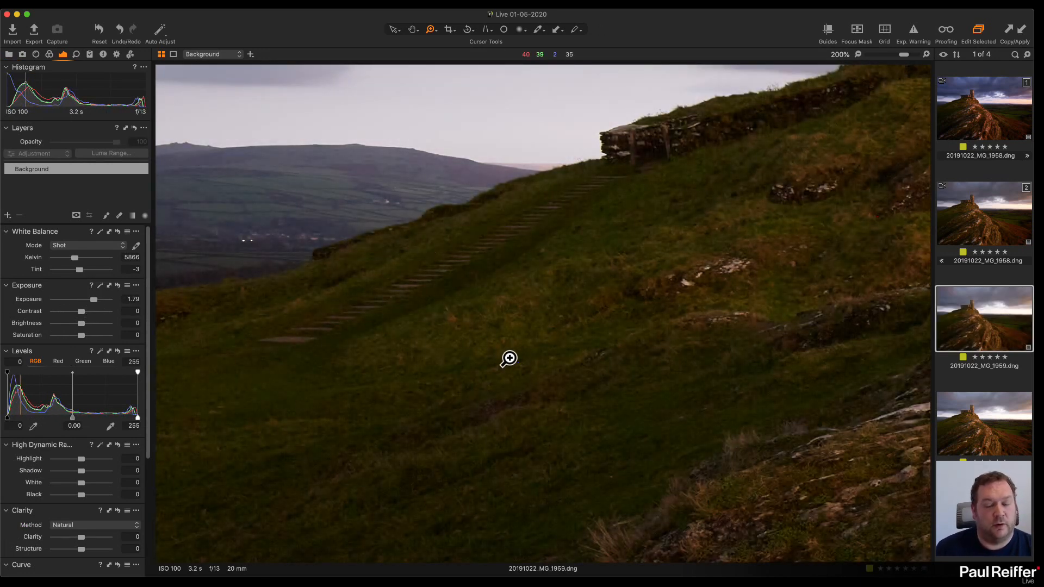
Reopen the user collection with the lake photo DSC04155.ARW and show its exposure adjustments.
{"action": "left_click", "coordinate": [9, 54]}
{"action": "left_click", "coordinate": [49, 194]}
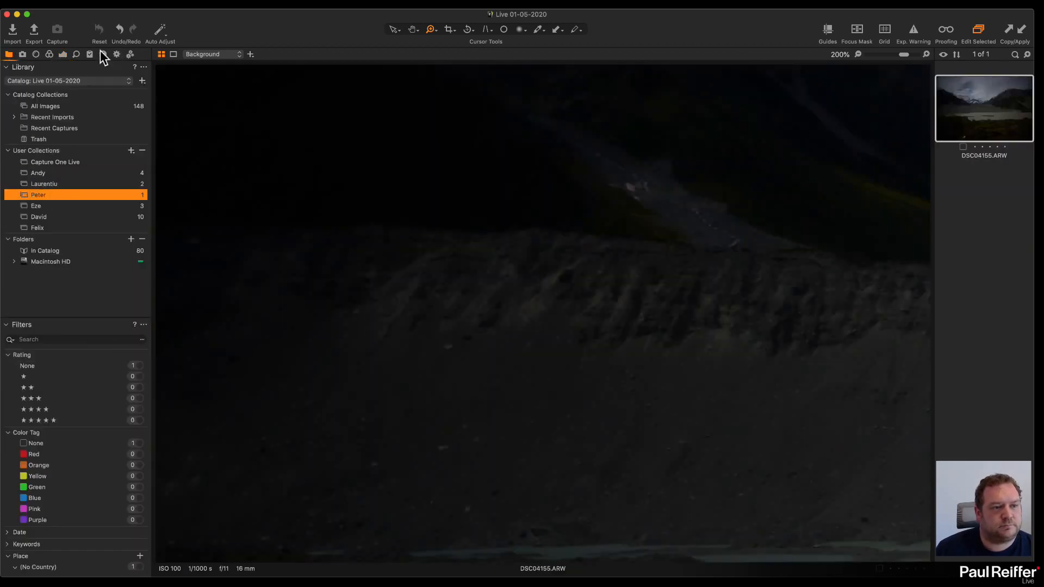
{"action": "left_click", "coordinate": [63, 54]}
{"action": "scroll", "coordinate": [636, 226], "scroll_direction": "up", "scroll_amount": 5}
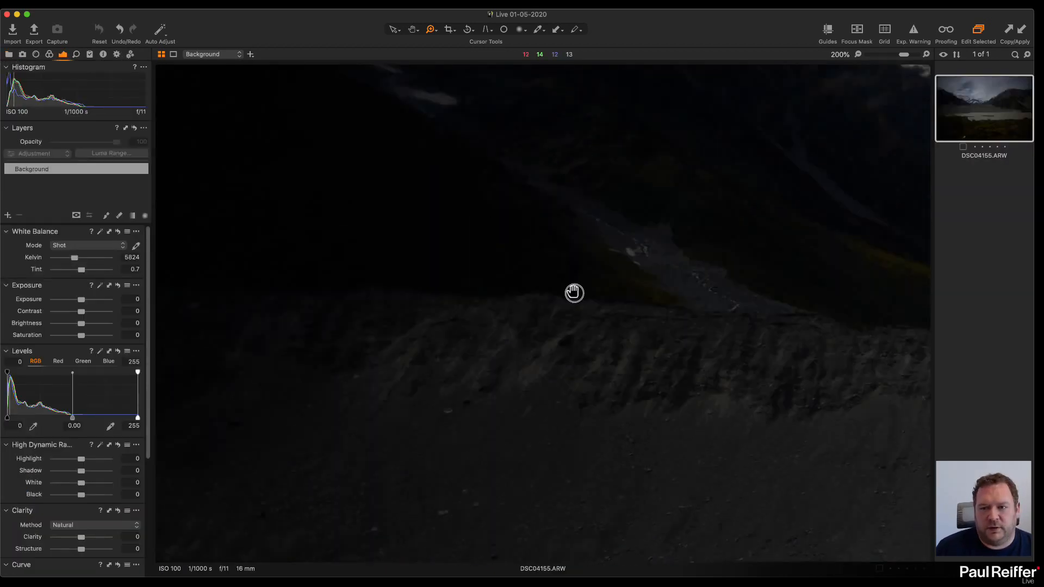
Try an exposure of 2.77 on the lake photo, inspect the moraine ridge and snowy peaks, and reset the exposure.
{"action": "left_click_drag", "start_coordinate": [81, 299], "coordinate": [101, 302]}
{"action": "left_click_drag", "start_coordinate": [695, 323], "coordinate": [162, 257]}
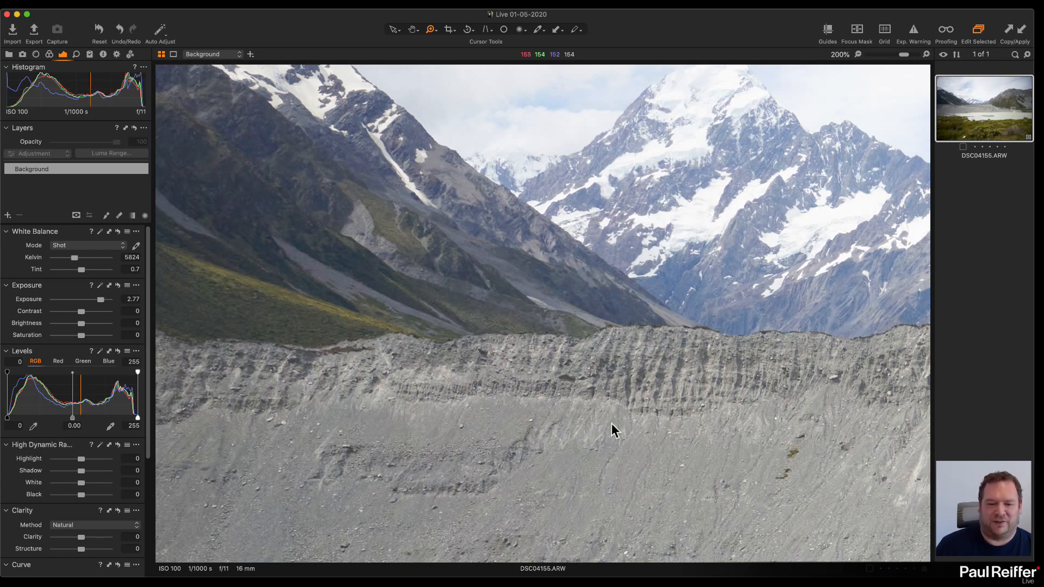
{"action": "left_click", "coordinate": [531, 330], "text": "alt"}
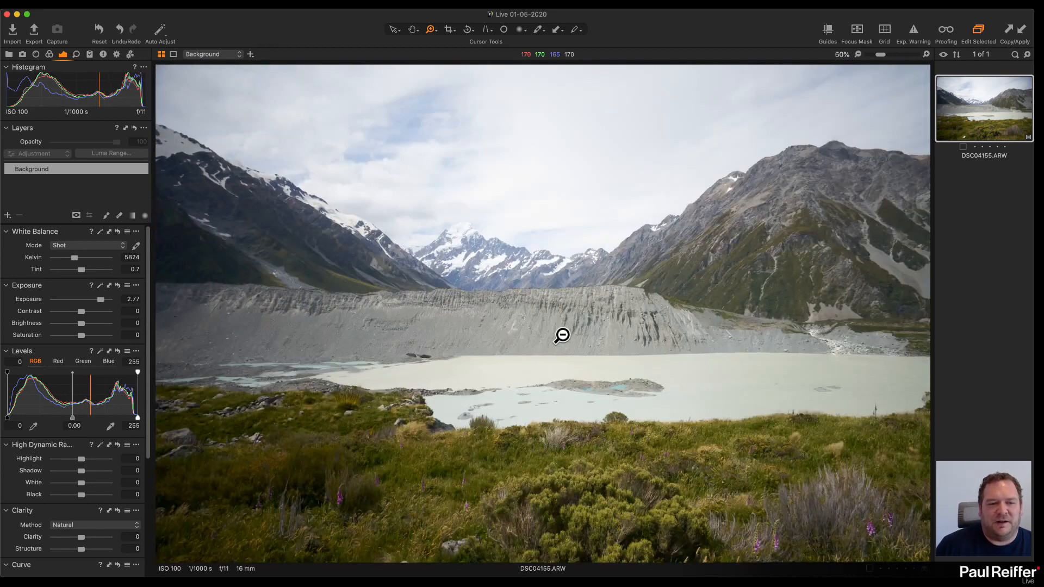
{"action": "double_click", "coordinate": [100, 299]}
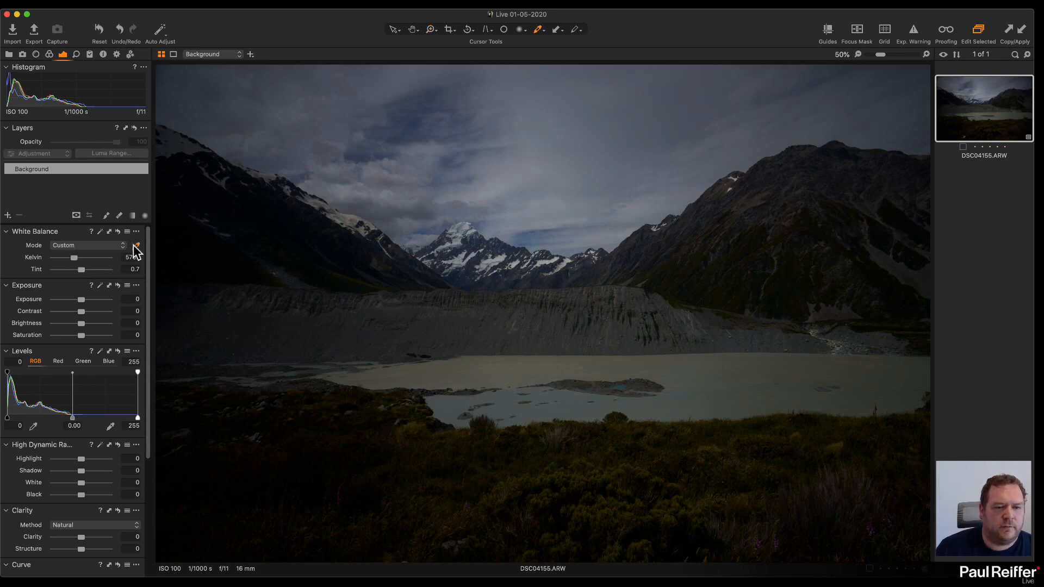
Sample neutral areas around the snowy mountains, refine the white balance to 5335 Kelvin and tint 2.8, and raise the exposure to 1.55.
{"action": "left_click", "coordinate": [500, 250]}
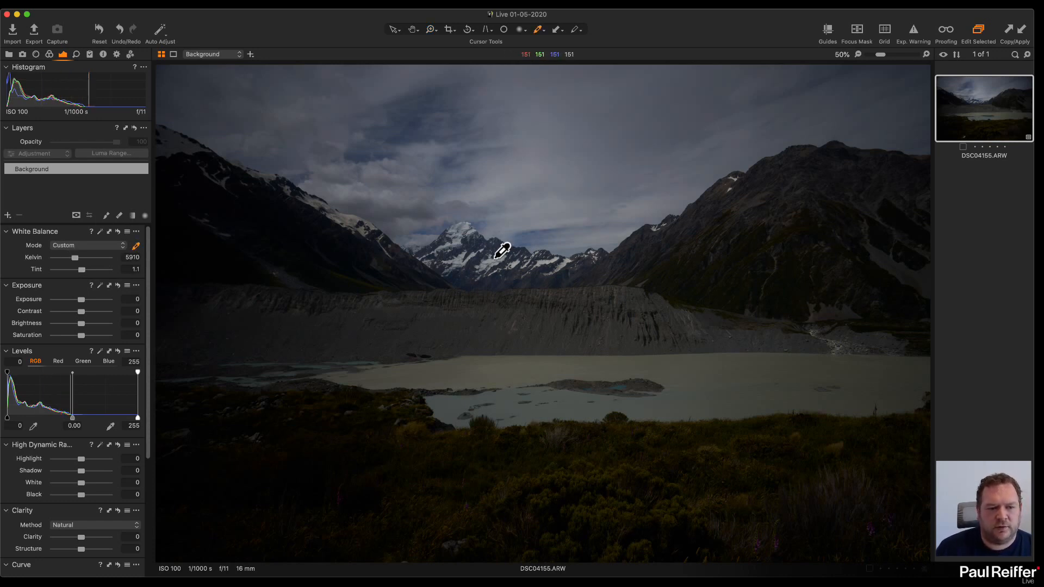
{"action": "left_click", "coordinate": [358, 209]}
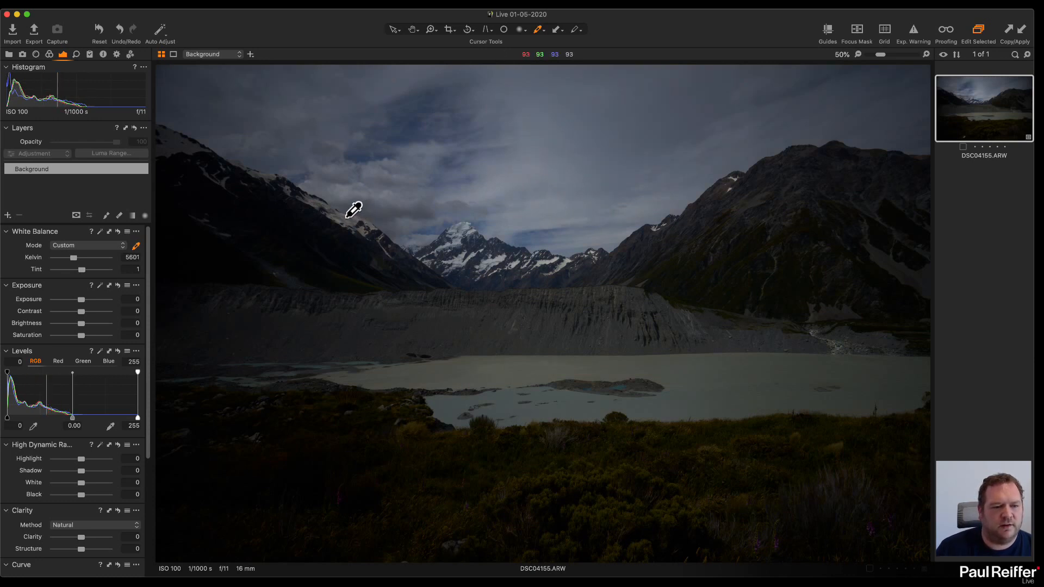
{"action": "left_click_drag", "start_coordinate": [74, 259], "coordinate": [74, 260]}
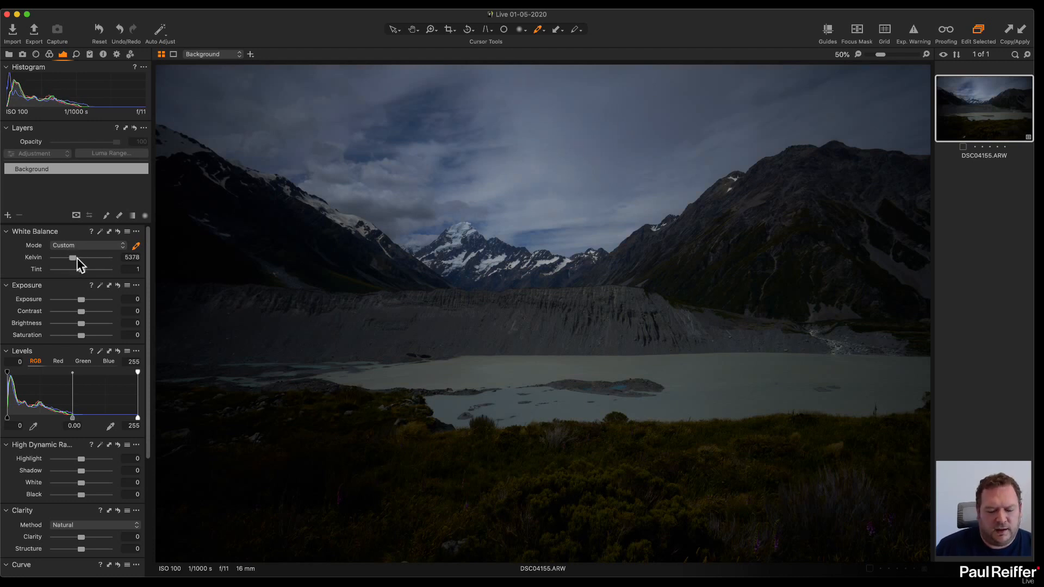
{"action": "mouse_move", "coordinate": [83, 269]}
{"action": "left_mouse_down"}
{"action": "mouse_move", "coordinate": [92, 303]}
{"action": "mouse_move", "coordinate": [84, 271]}
{"action": "mouse_move", "coordinate": [66, 275]}
{"action": "mouse_move", "coordinate": [99, 275]}
{"action": "mouse_move", "coordinate": [73, 276]}
{"action": "mouse_move", "coordinate": [93, 259]}
{"action": "mouse_move", "coordinate": [60, 260]}
{"action": "mouse_move", "coordinate": [75, 264]}
{"action": "left_mouse_up"}
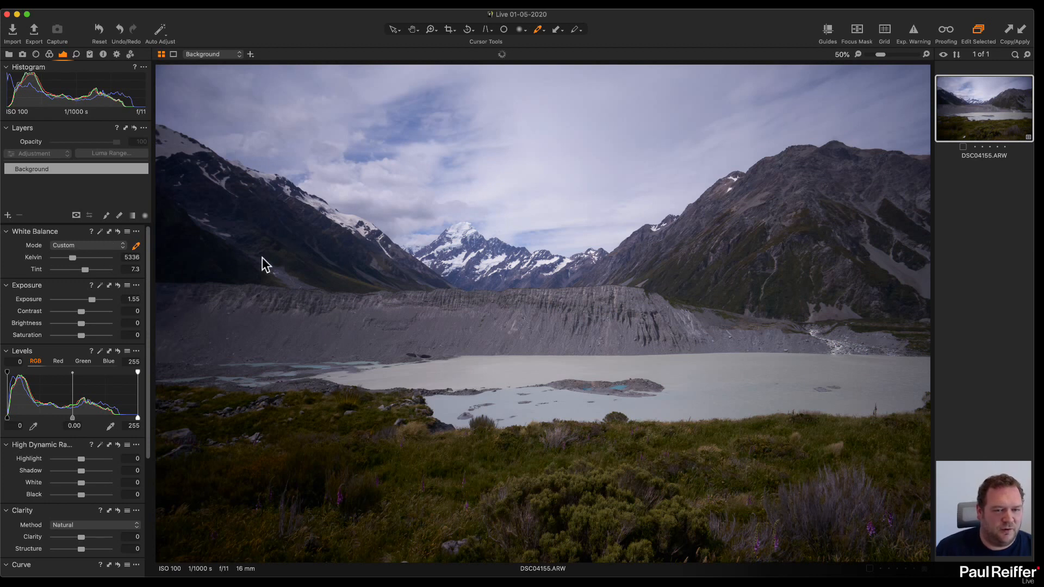
{"action": "left_click_drag", "start_coordinate": [85, 272], "coordinate": [83, 275]}
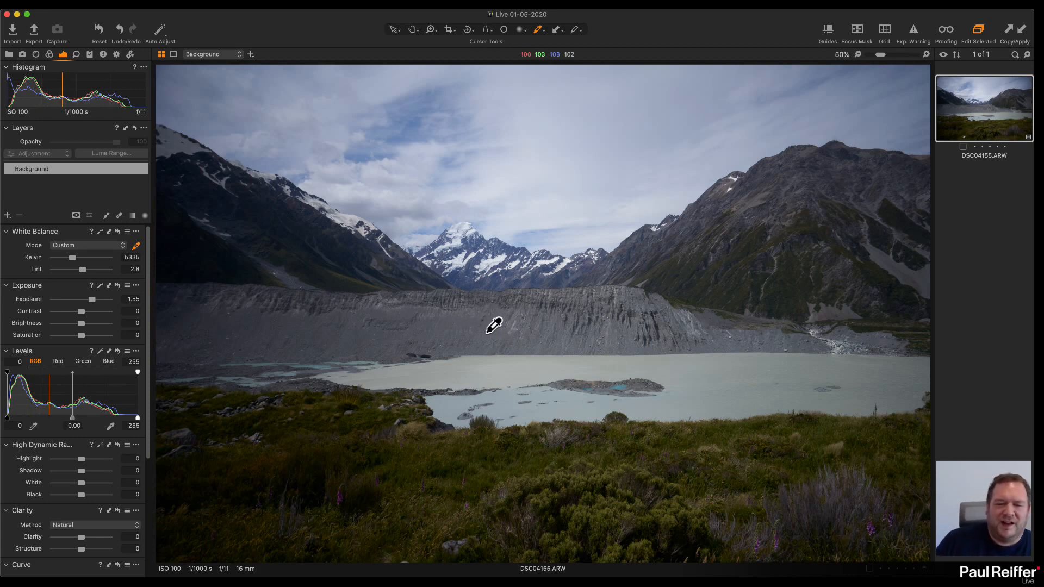
Inspect the rocky island and its turquoise pools in the lake at 400%, and return to the full photo.
{"action": "key", "text": "z"}
{"action": "left_click", "coordinate": [625, 387]}
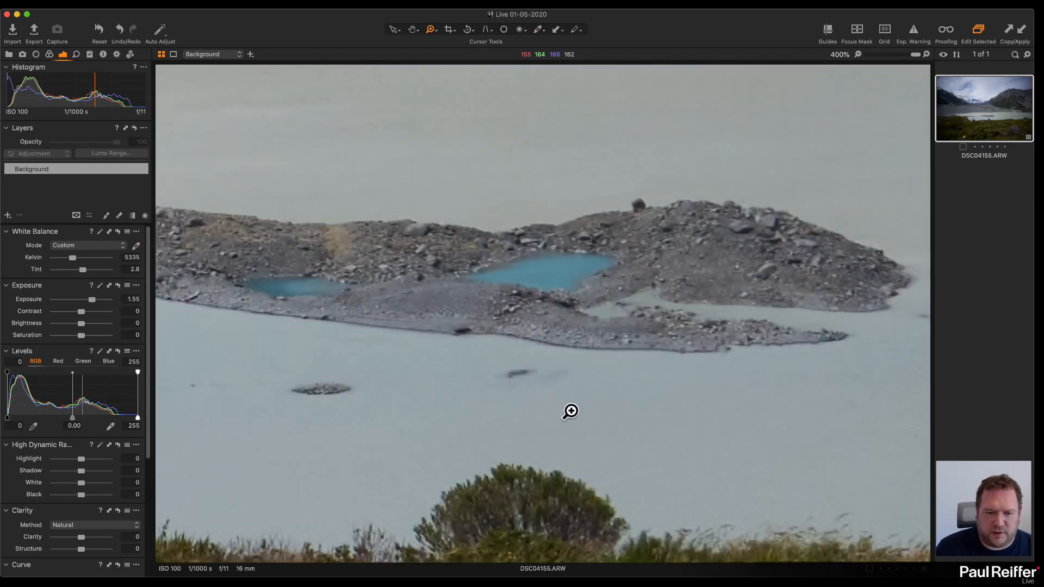
{"action": "left_click", "coordinate": [542, 283], "text": "alt"}
{"action": "left_click", "coordinate": [541, 283], "text": "alt"}
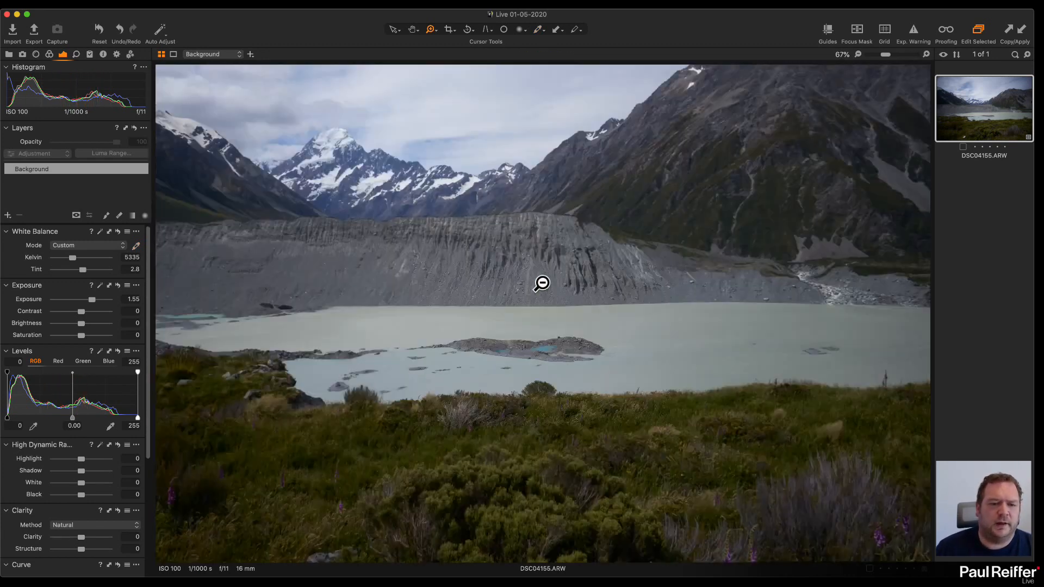
{"action": "left_click", "coordinate": [429, 324], "text": "alt"}
{"action": "left_click", "coordinate": [358, 254], "text": "alt"}
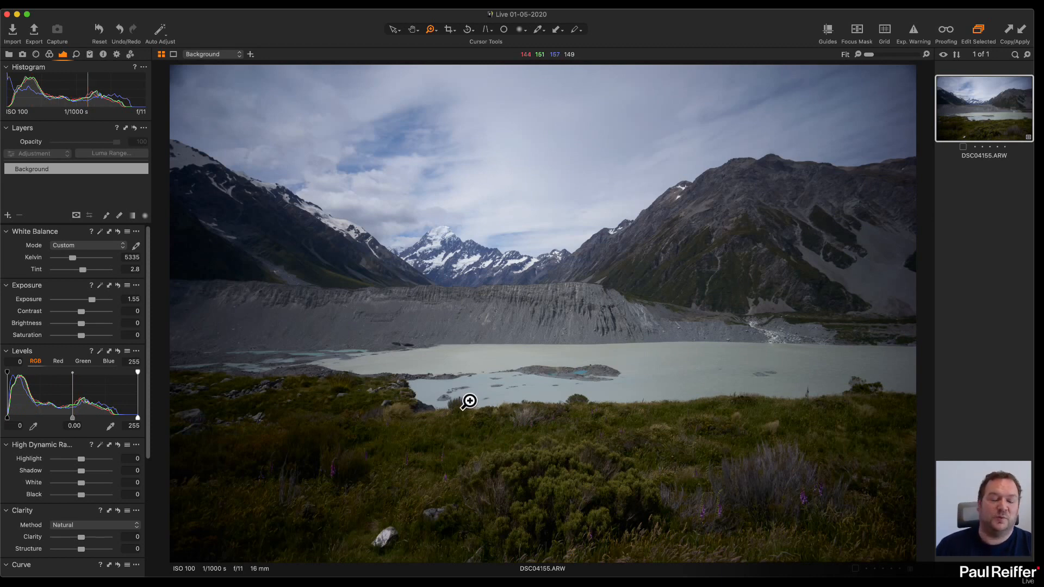
Compare the lake photo at exposures of 0 and 1.9, and leave the exposure reset to 0.
{"action": "double_click", "coordinate": [92, 300]}
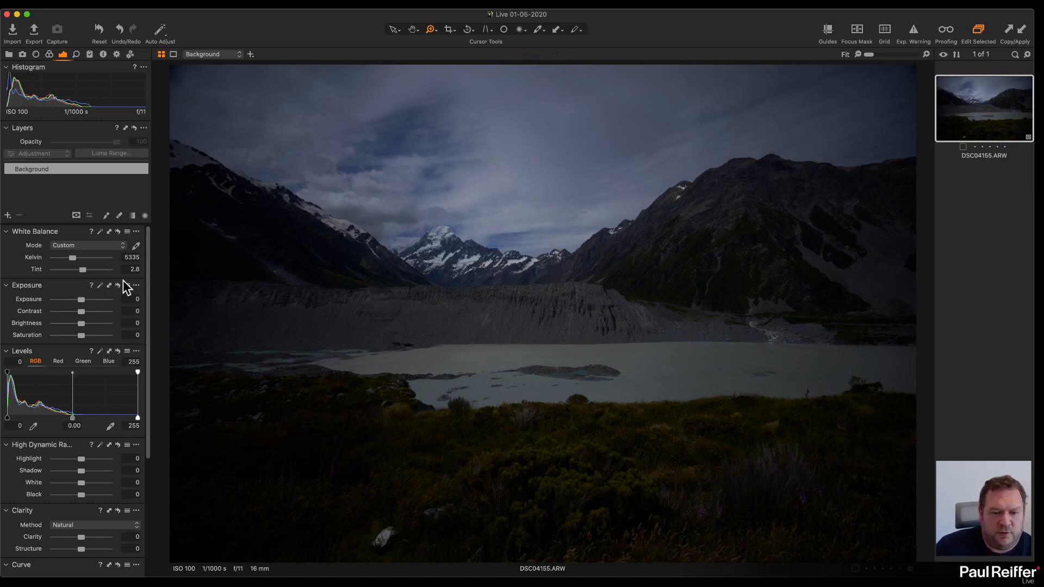
{"action": "left_click_drag", "start_coordinate": [82, 299], "coordinate": [94, 300]}
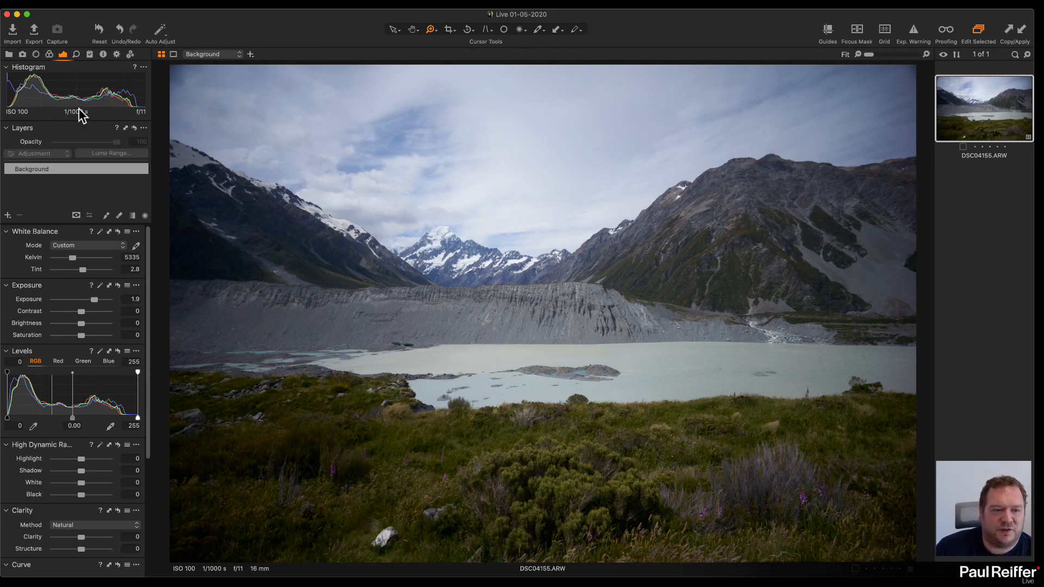
{"action": "double_click", "coordinate": [95, 300]}
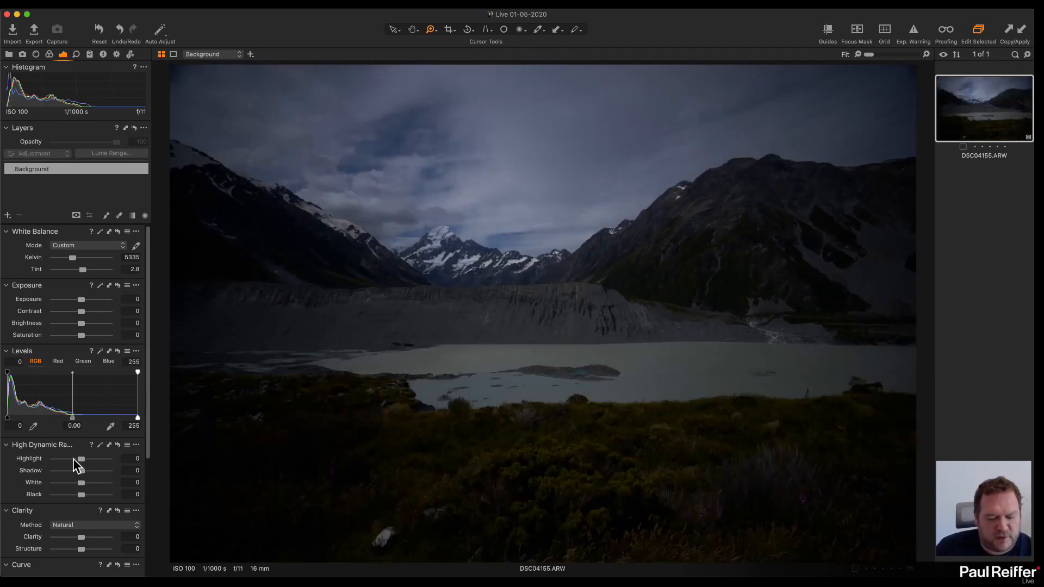
Set the lake photo's high dynamic range to highlight -24, shadow 24, white 0 and black 12.
{"action": "left_click_drag", "start_coordinate": [81, 460], "coordinate": [72, 459]}
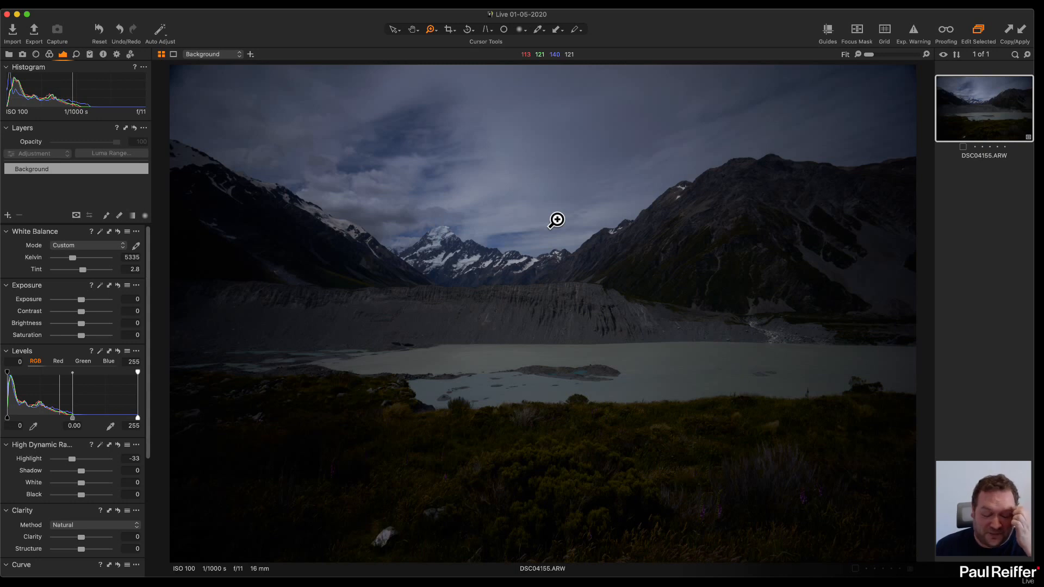
{"action": "left_click_drag", "start_coordinate": [71, 460], "coordinate": [74, 461]}
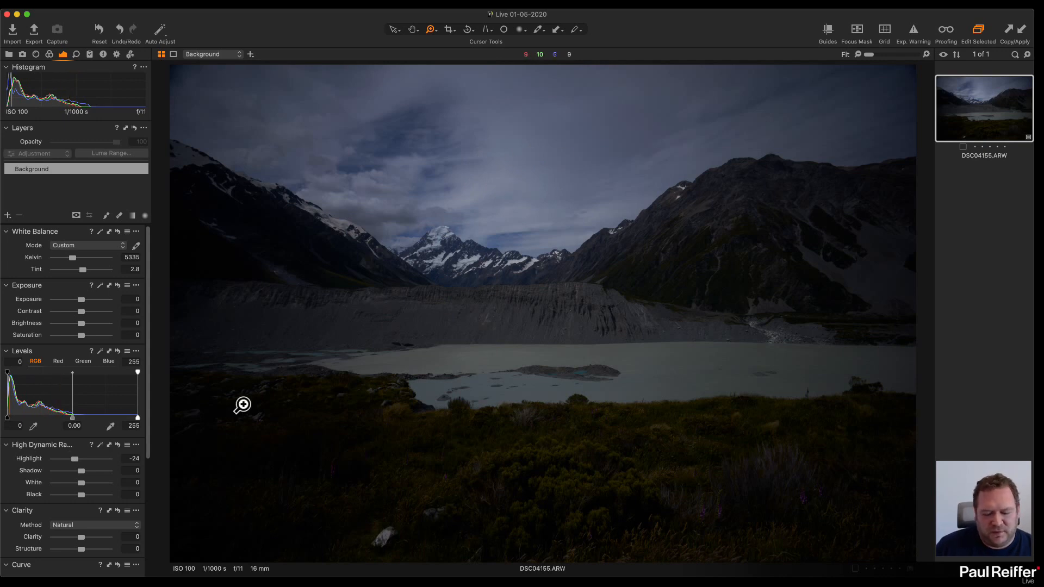
{"action": "left_click_drag", "start_coordinate": [82, 473], "coordinate": [88, 474]}
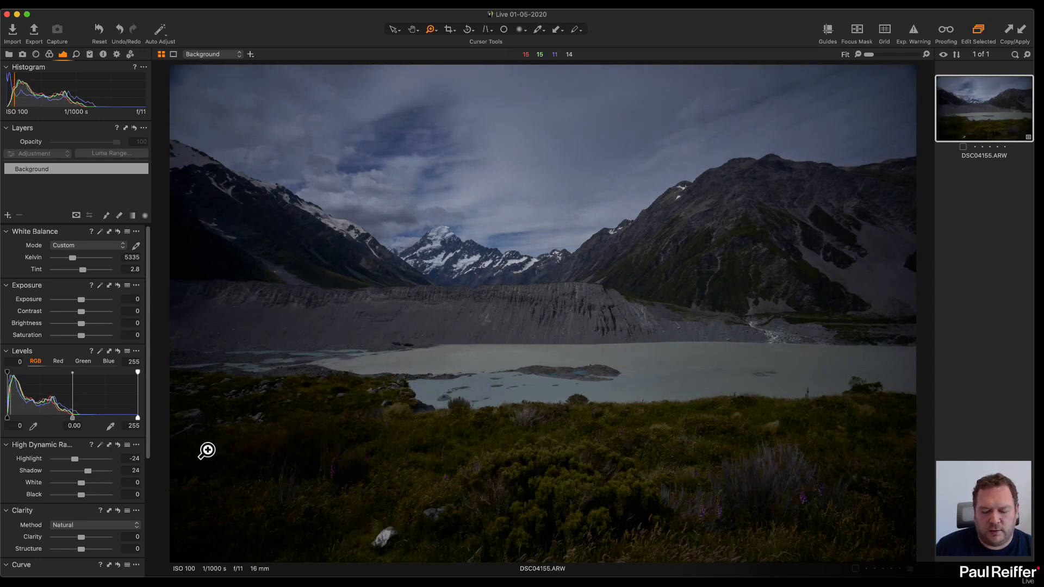
{"action": "mouse_move", "coordinate": [81, 483]}
{"action": "left_mouse_down"}
{"action": "mouse_move", "coordinate": [32, 481]}
{"action": "mouse_move", "coordinate": [94, 481]}
{"action": "left_mouse_up"}
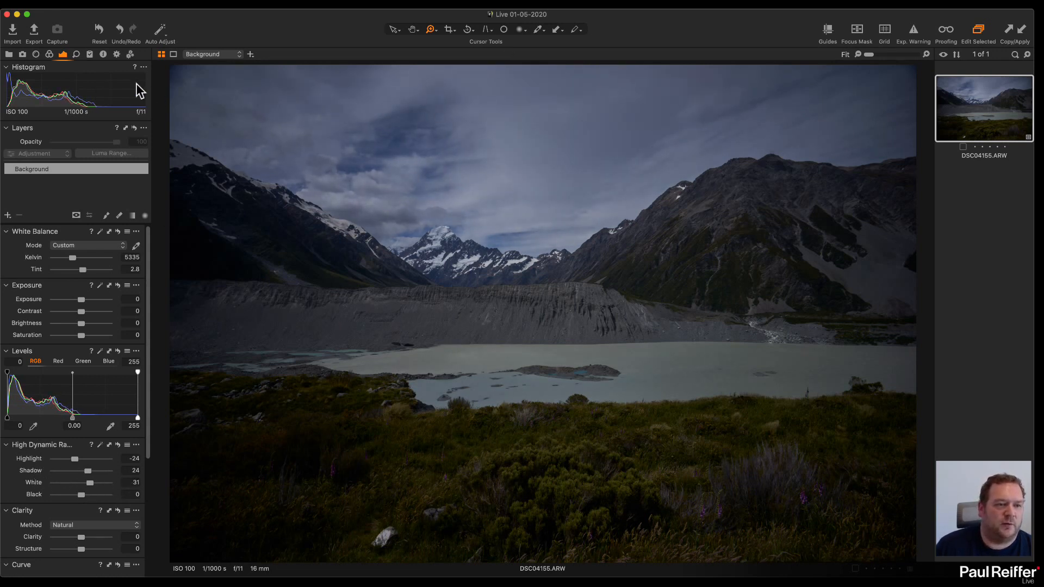
{"action": "double_click", "coordinate": [90, 483]}
{"action": "left_click", "coordinate": [82, 495]}
{"action": "left_click_drag", "start_coordinate": [82, 496], "coordinate": [84, 495]}
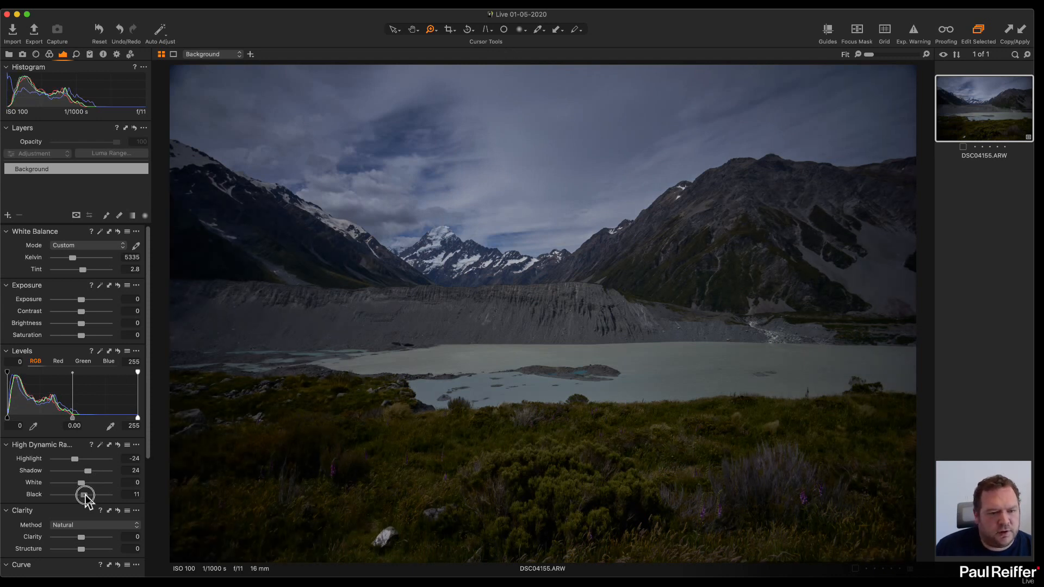
{"action": "left_click_drag", "start_coordinate": [83, 494], "coordinate": [86, 495]}
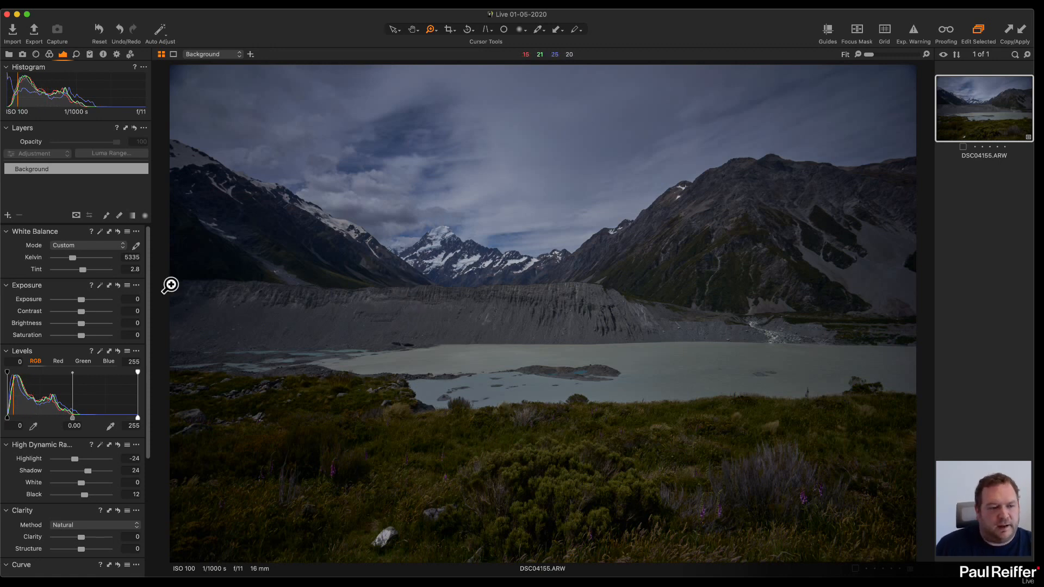
Try an exposure of 2.5 on the lake photo, and compare it with a brightness of 50 at zero exposure.
{"action": "left_click_drag", "start_coordinate": [80, 300], "coordinate": [99, 300]}
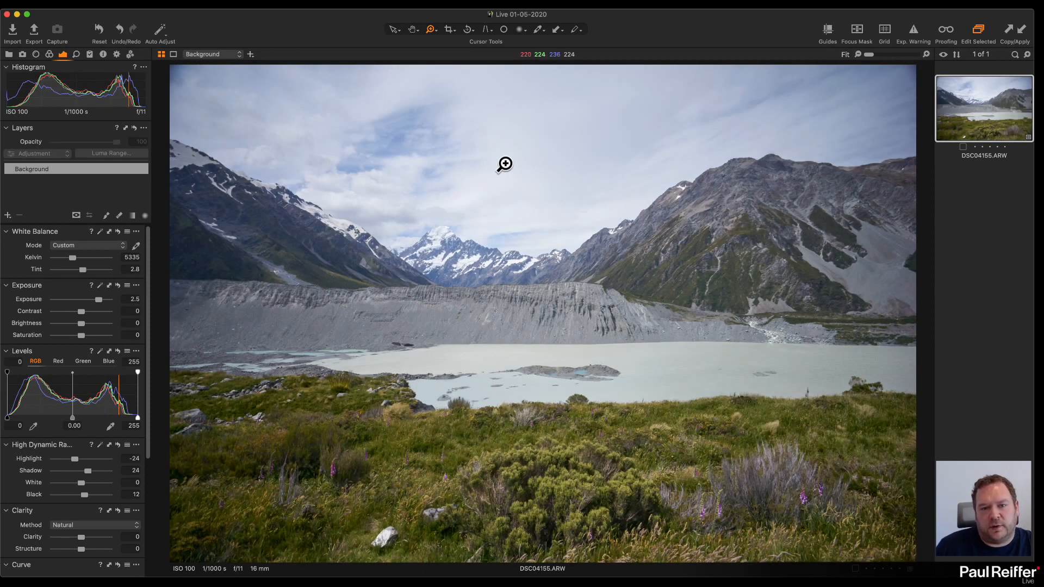
{"action": "double_click", "coordinate": [98, 300]}
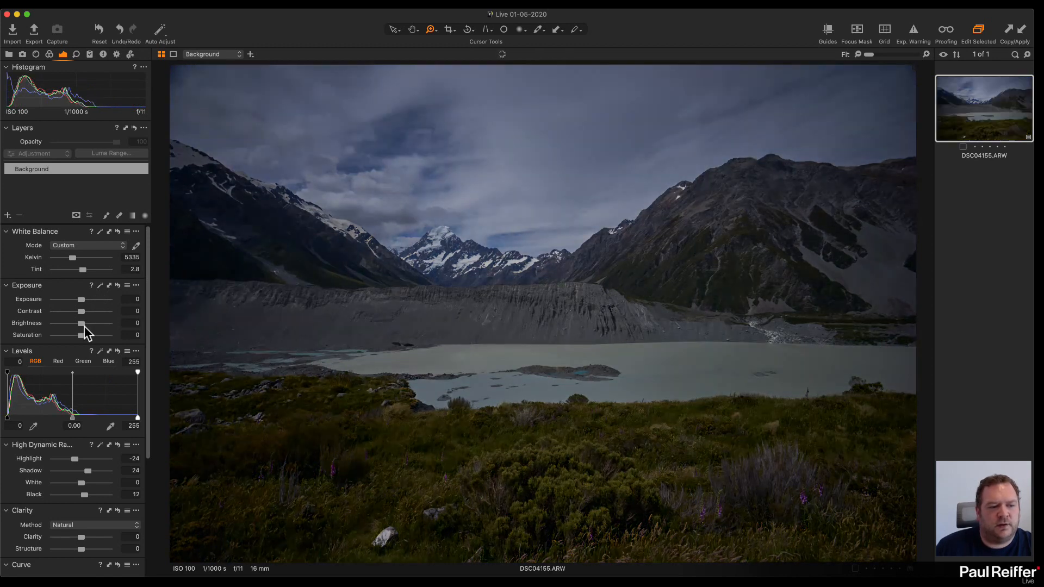
{"action": "mouse_move", "coordinate": [84, 325]}
{"action": "left_mouse_down"}
{"action": "mouse_move", "coordinate": [106, 326]}
{"action": "mouse_move", "coordinate": [82, 326]}
{"action": "left_mouse_up"}
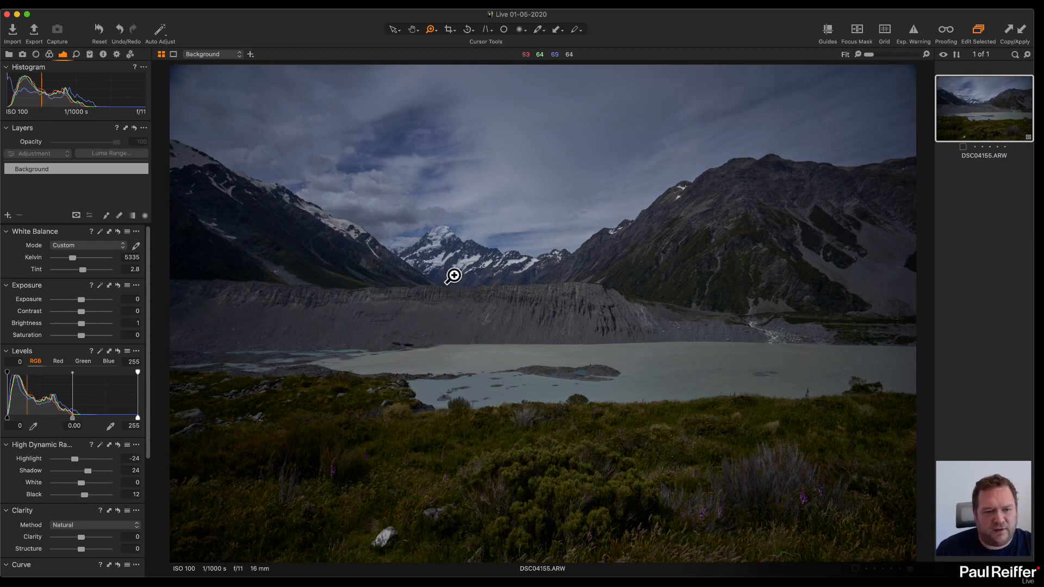
{"action": "left_click_drag", "start_coordinate": [81, 323], "coordinate": [109, 324]}
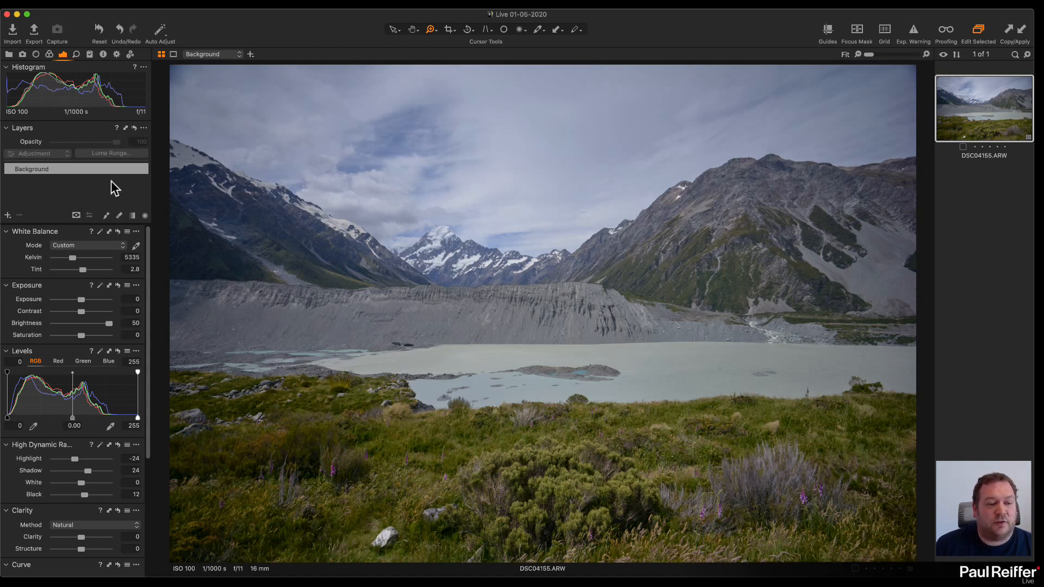
{"action": "mouse_move", "coordinate": [110, 325]}
{"action": "left_mouse_down"}
{"action": "mouse_move", "coordinate": [83, 324]}
{"action": "mouse_move", "coordinate": [112, 324]}
{"action": "left_mouse_up"}
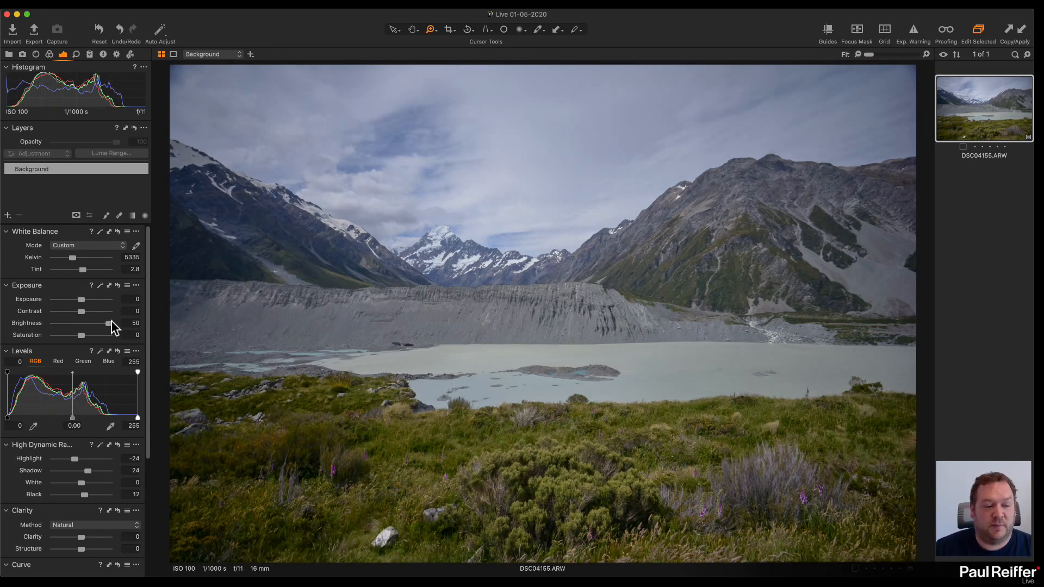
Try a contrast of 22 on the brightened lake photo, and reset both contrast and brightness to 0.
{"action": "left_click_drag", "start_coordinate": [82, 312], "coordinate": [93, 311]}
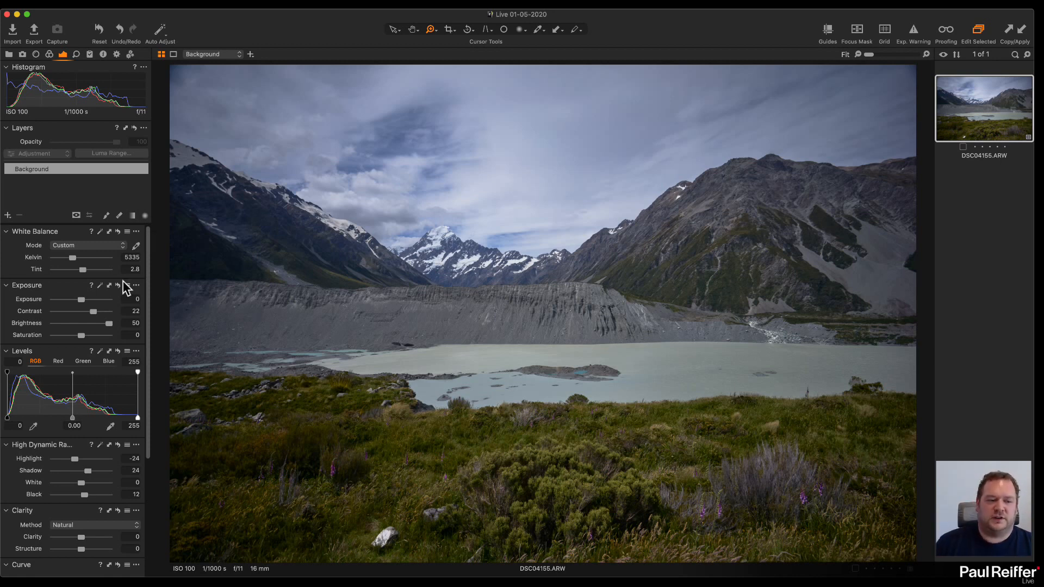
{"action": "double_click", "coordinate": [93, 313]}
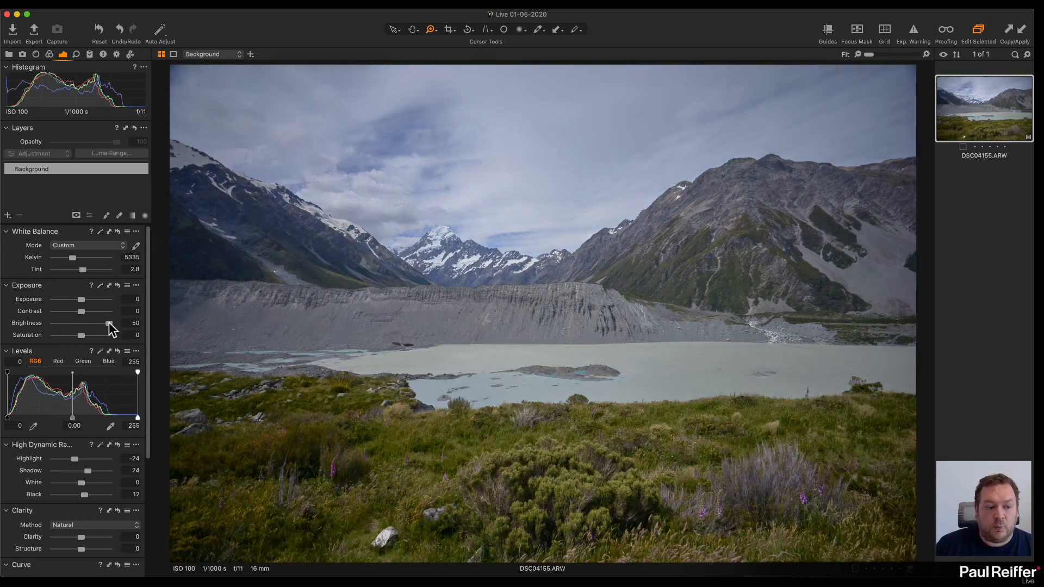
{"action": "double_click", "coordinate": [109, 323]}
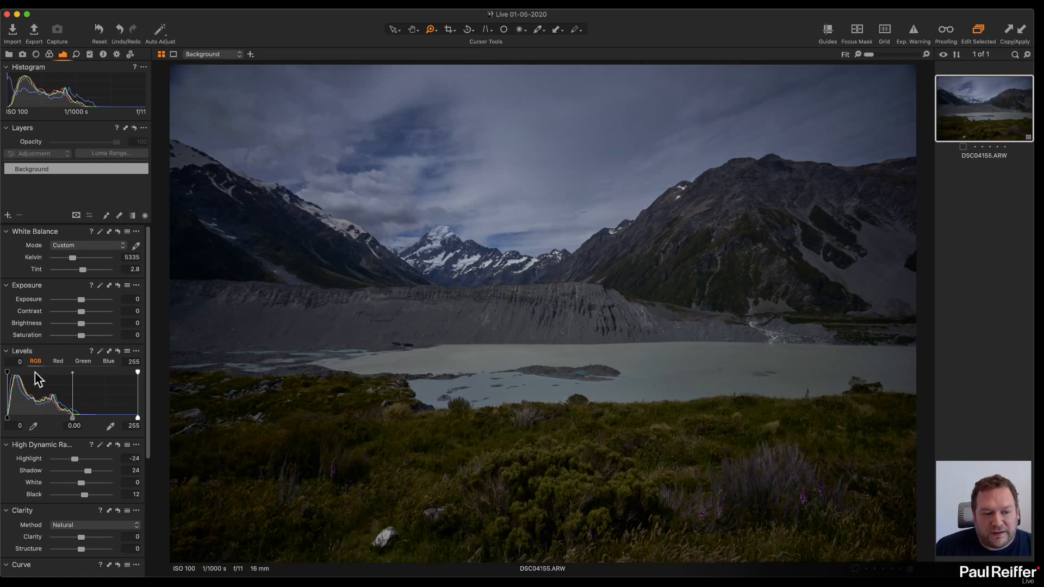
Detach the Levels tool, place it over the lake photo's sky and widen its histogram.
{"action": "left_click_drag", "start_coordinate": [72, 352], "coordinate": [470, 141]}
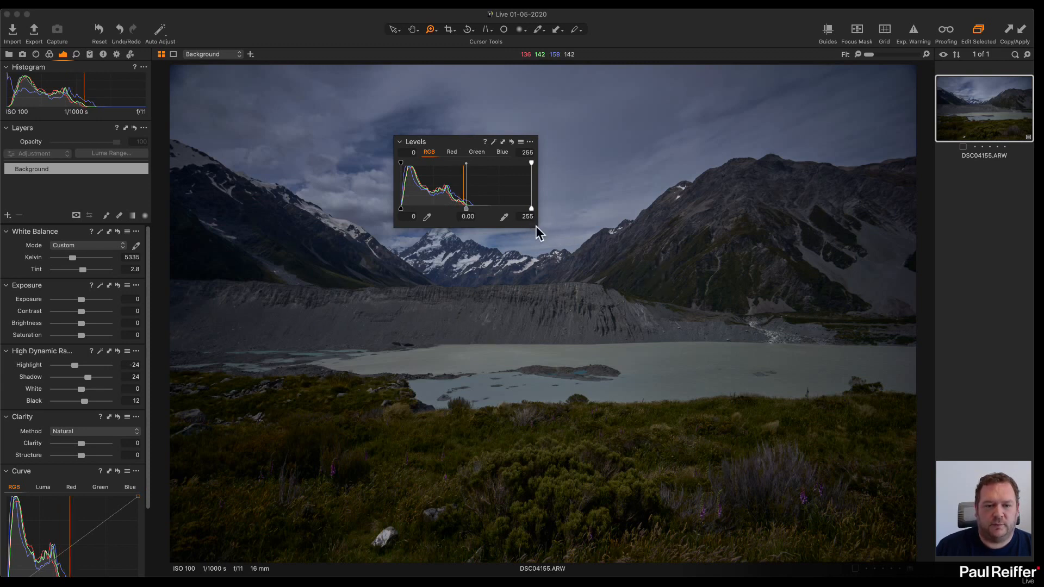
{"action": "left_click_drag", "start_coordinate": [440, 144], "coordinate": [376, 125]}
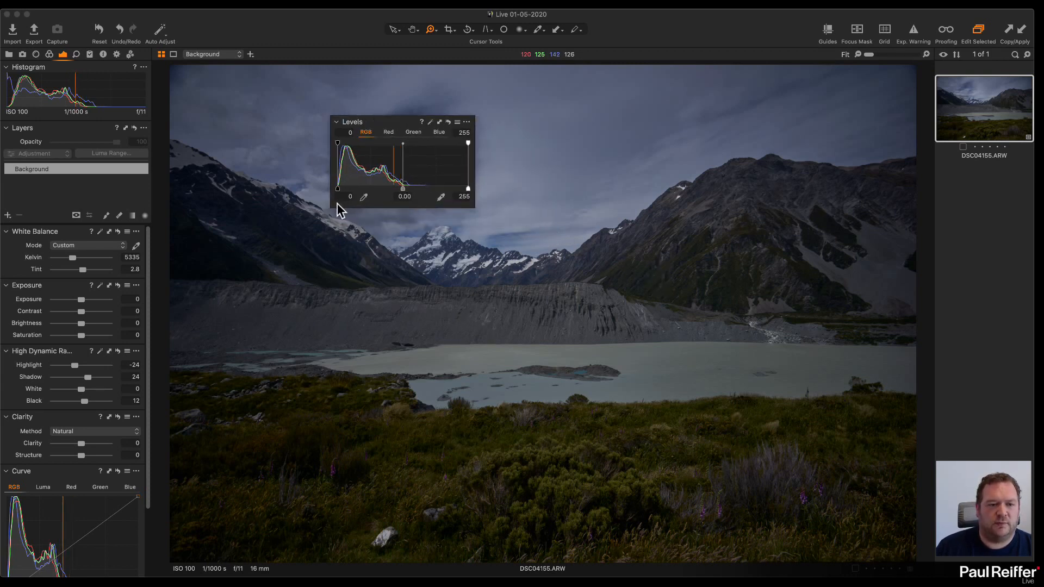
{"action": "left_click_drag", "start_coordinate": [331, 209], "coordinate": [226, 208]}
{"action": "left_click_drag", "start_coordinate": [352, 129], "coordinate": [467, 129]}
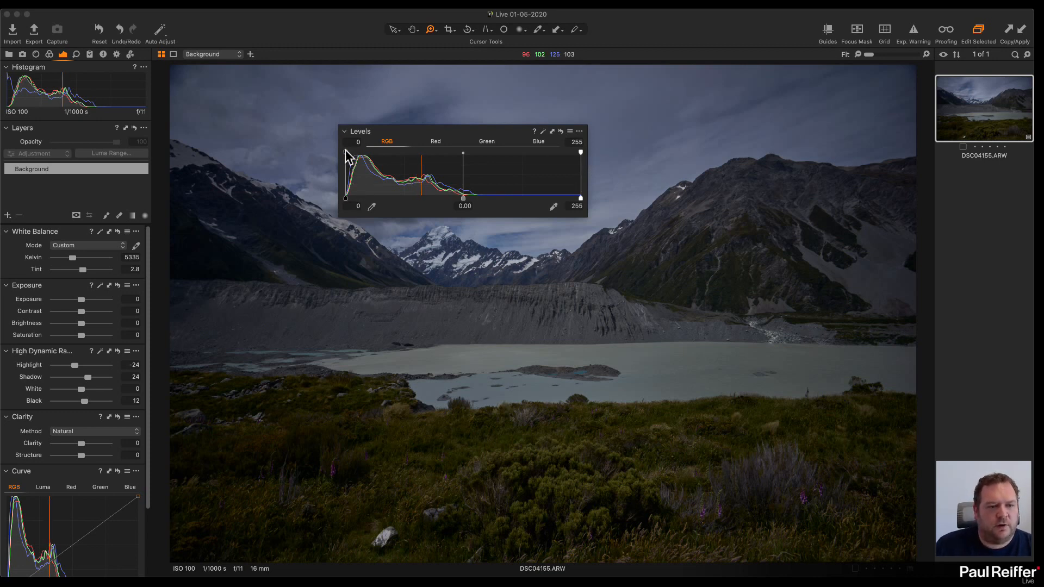
Try a higher levels black point on the lake photo, return it to 0, and set the white point to 149.
{"action": "left_click_drag", "start_coordinate": [346, 198], "coordinate": [359, 200]}
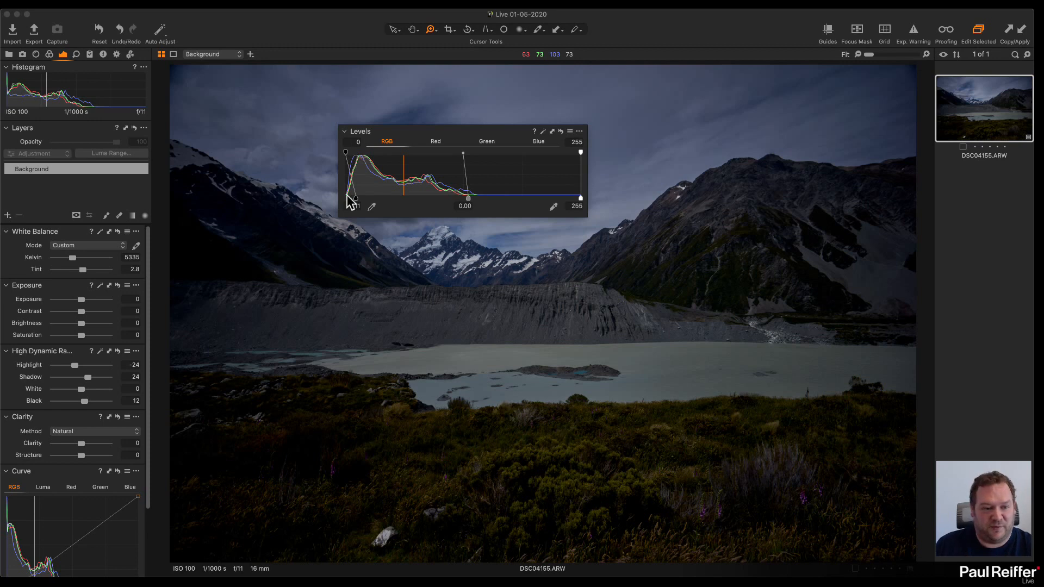
{"action": "left_click_drag", "start_coordinate": [355, 198], "coordinate": [338, 200]}
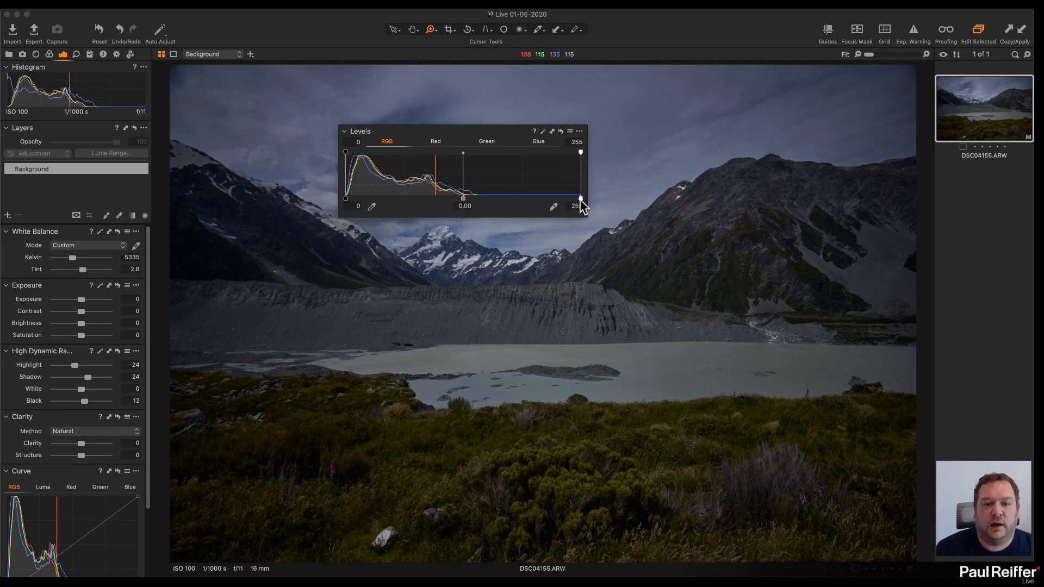
{"action": "left_click_drag", "start_coordinate": [581, 198], "coordinate": [481, 197]}
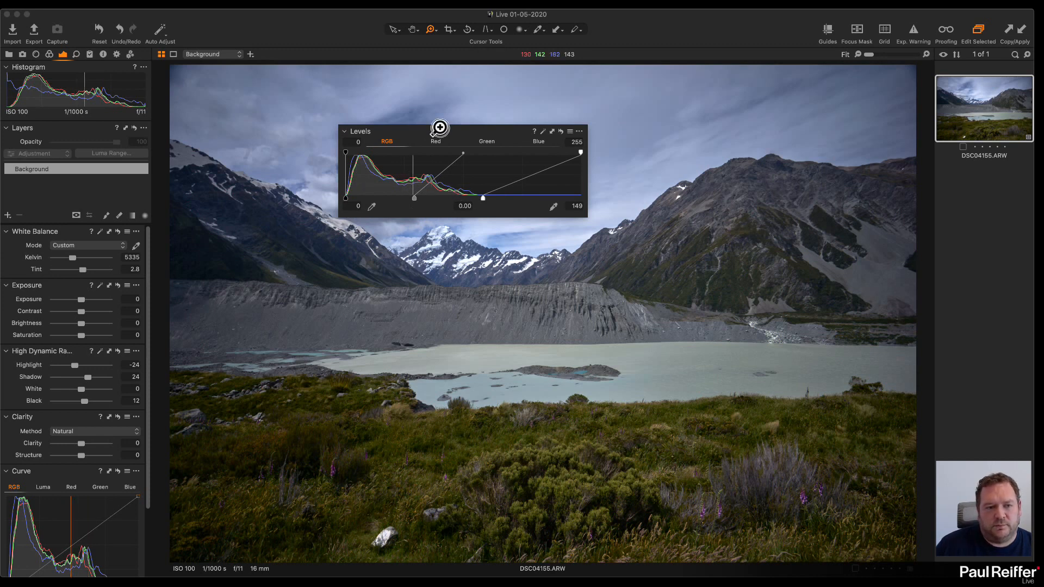
Dock the Levels tool below High Dynamic Range and compare the lake photo with and without its levels adjustment.
{"action": "left_click_drag", "start_coordinate": [435, 131], "coordinate": [294, 75]}
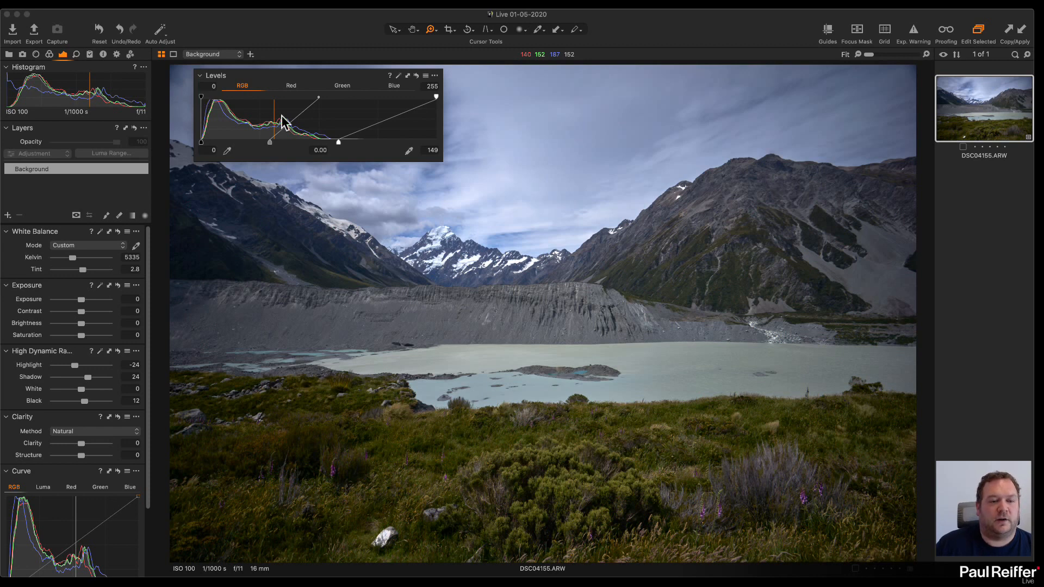
{"action": "left_click", "coordinate": [251, 73]}
{"action": "left_click_drag", "start_coordinate": [251, 73], "coordinate": [43, 423]}
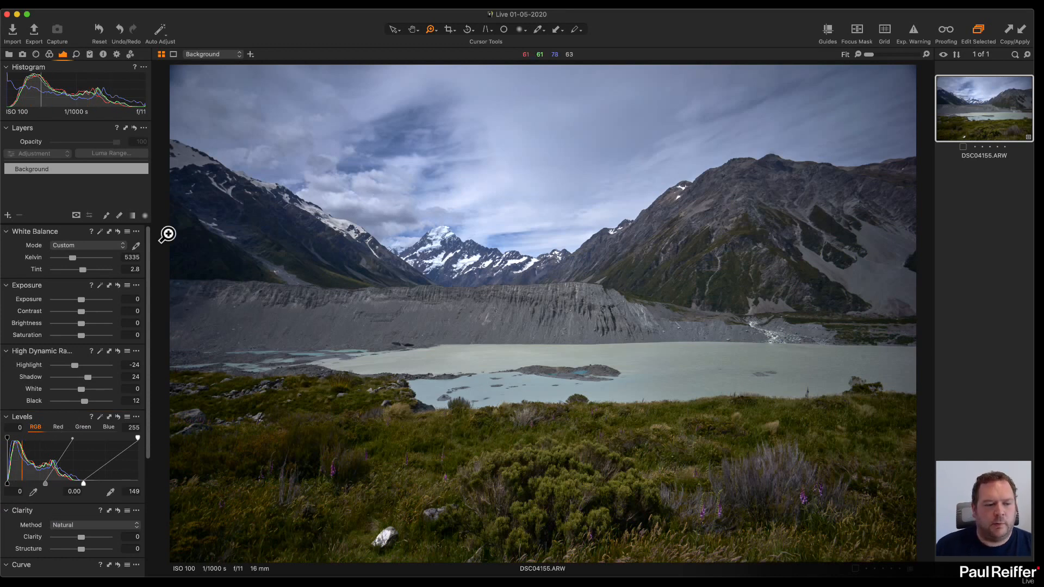
{"action": "left_click", "coordinate": [116, 417]}
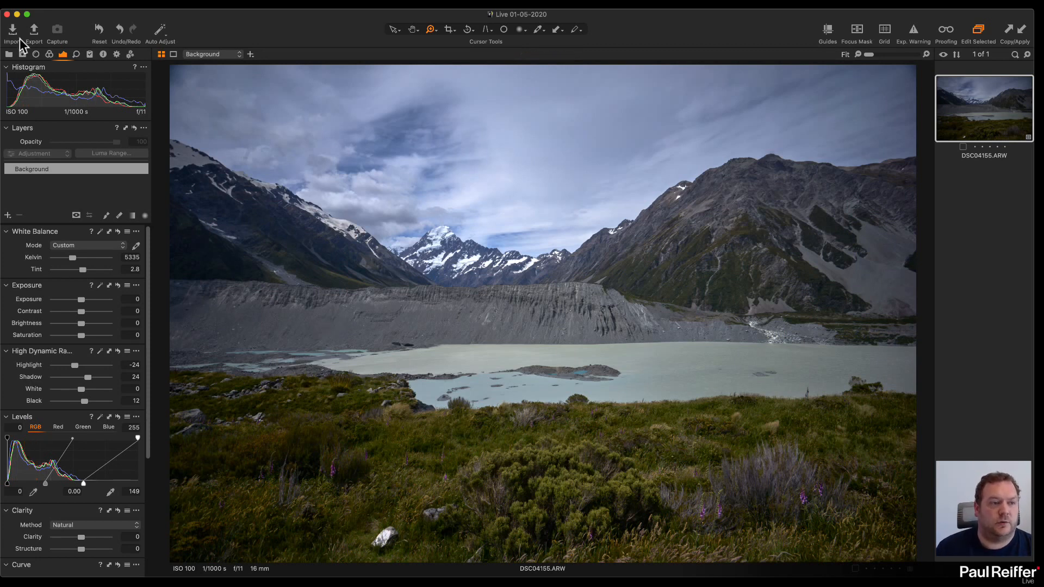
Open the first hilltop tower photo's adjustments from its collection, try a lower levels white point on the Sunlight layer, and reset it.
{"action": "left_click", "coordinate": [8, 54]}
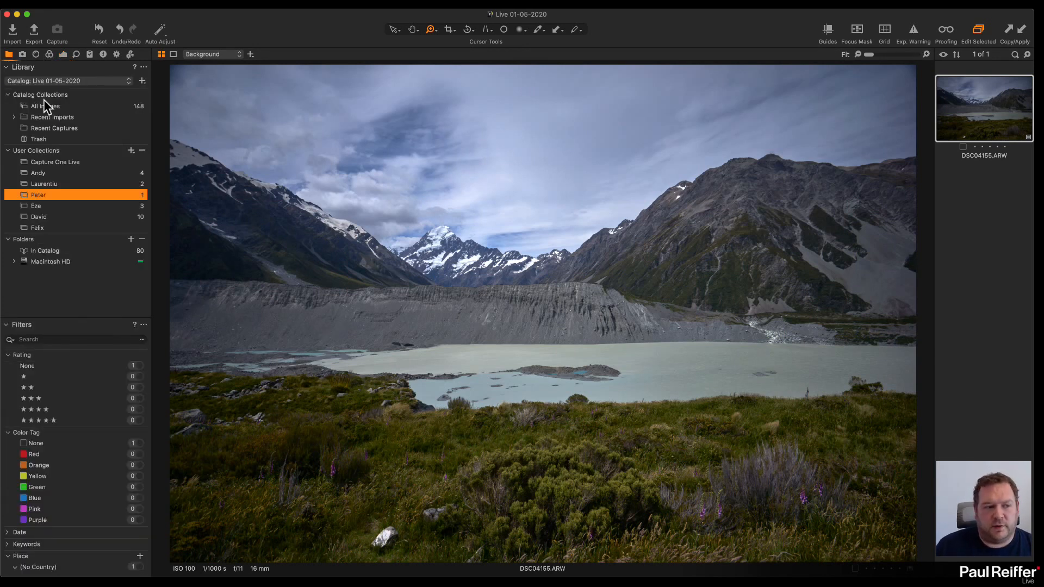
{"action": "left_click", "coordinate": [41, 173]}
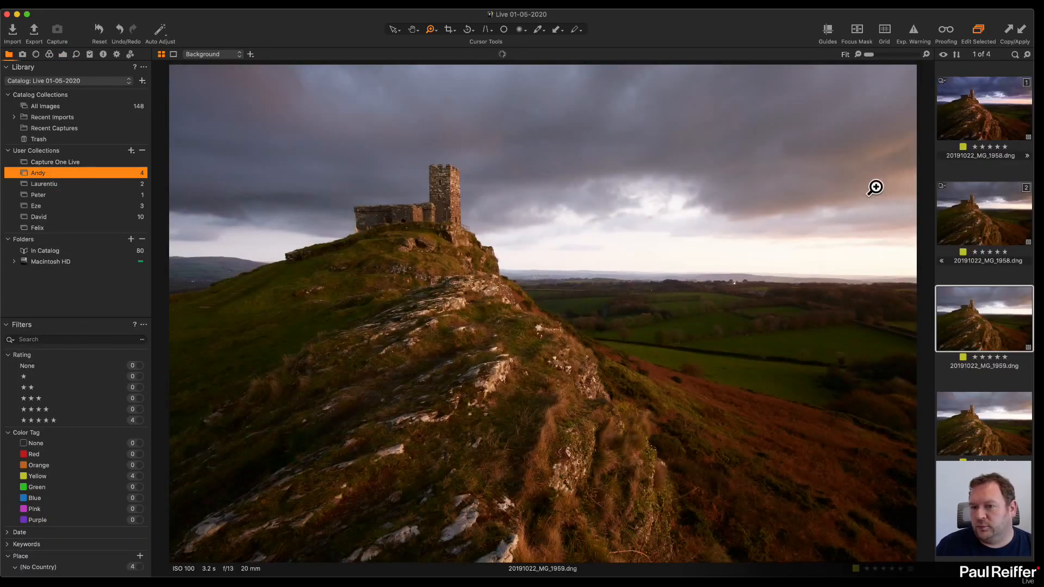
{"action": "left_click", "coordinate": [1018, 111]}
{"action": "left_click", "coordinate": [63, 54]}
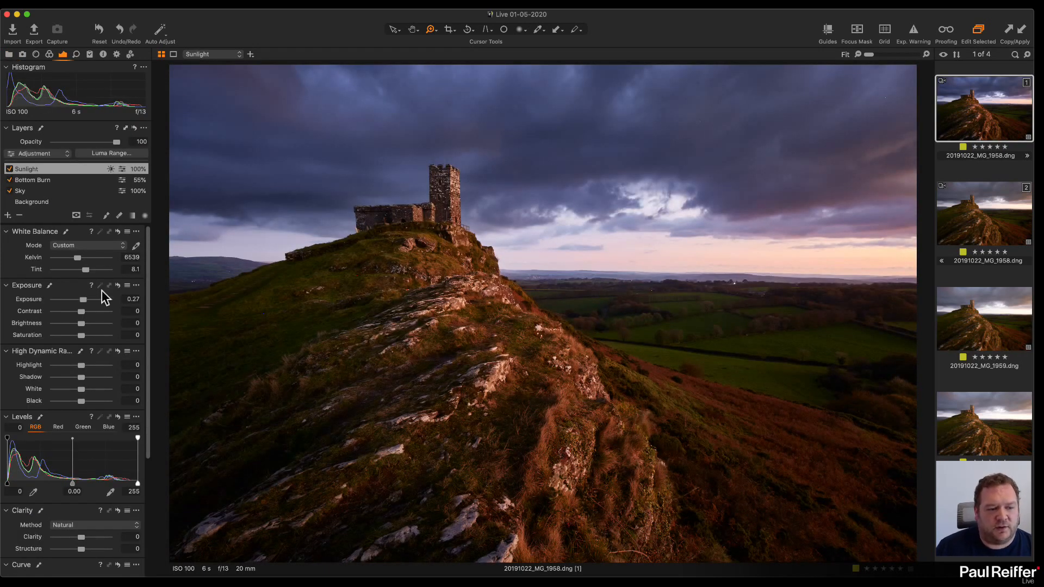
{"action": "left_click_drag", "start_coordinate": [138, 483], "coordinate": [124, 483]}
{"action": "double_click", "coordinate": [124, 482]}
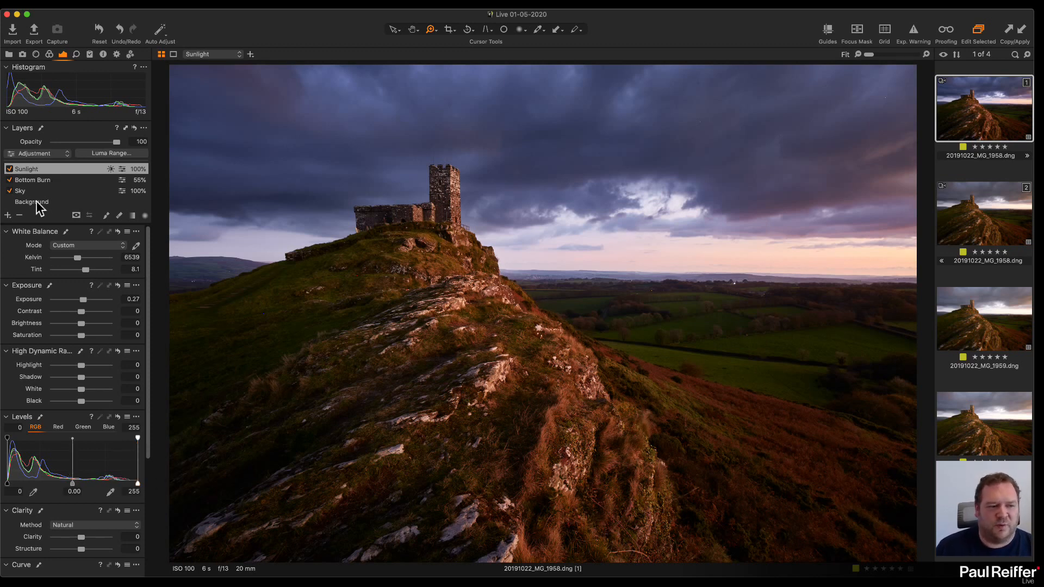
Add a new adjustment layer named Levels to the hilltop tower photo.
{"action": "left_click", "coordinate": [7, 215]}
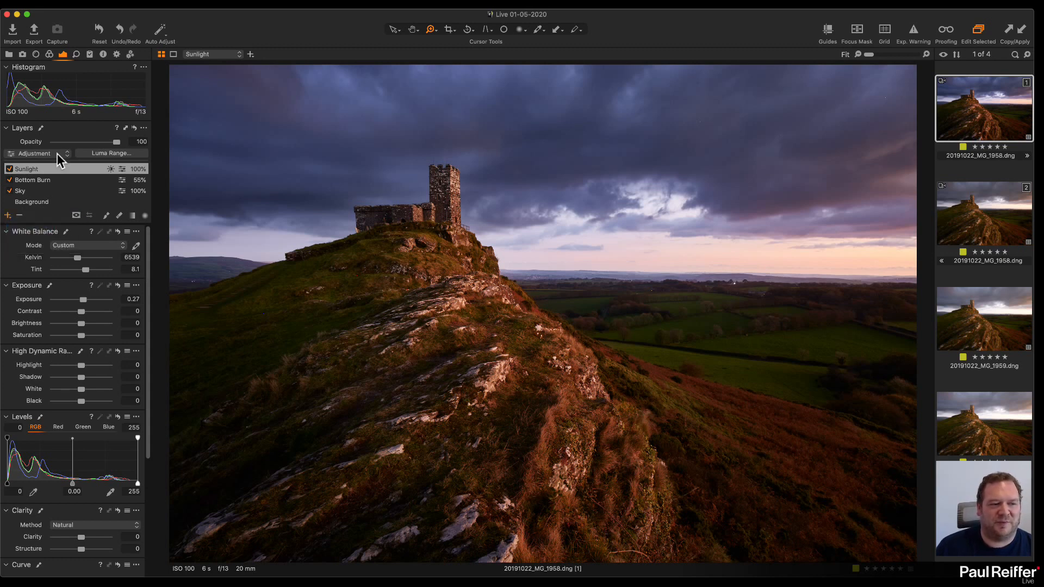
{"action": "double_click", "coordinate": [27, 169]}
{"action": "type", "text": "Leve"}
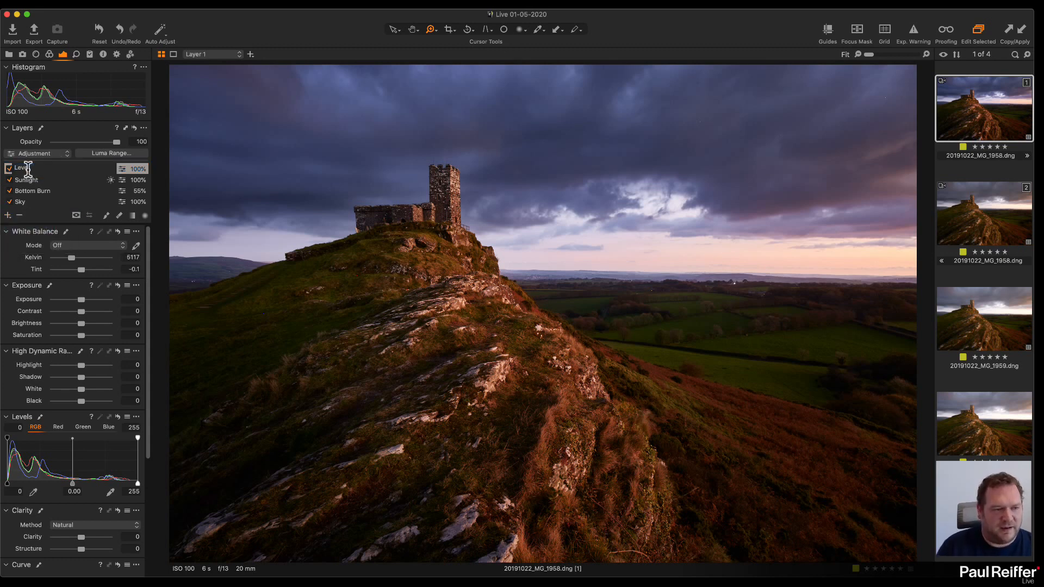
{"action": "type", "text": "ls"}
{"action": "key", "text": "Return"}
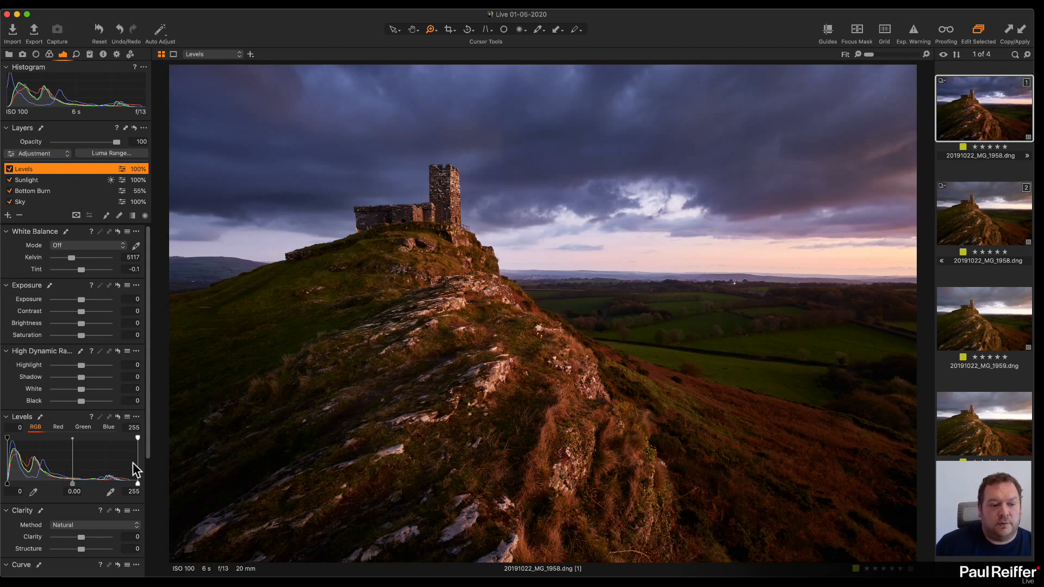
Set the Levels layer's white point to 242 and black point to 6, compare it on and off, and leave it off.
{"action": "left_click_drag", "start_coordinate": [137, 482], "coordinate": [129, 484]}
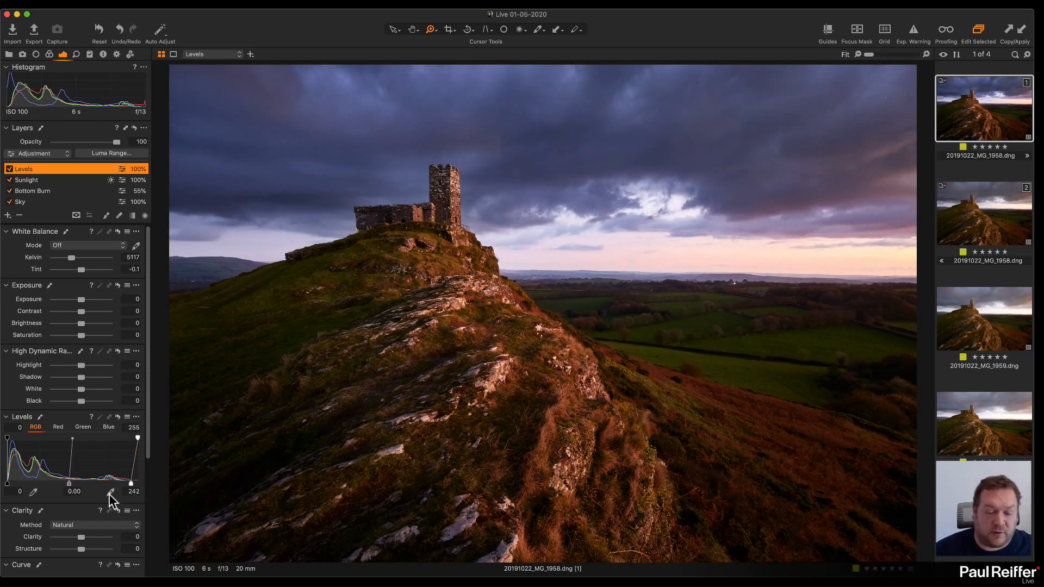
{"action": "left_click_drag", "start_coordinate": [7, 483], "coordinate": [11, 483]}
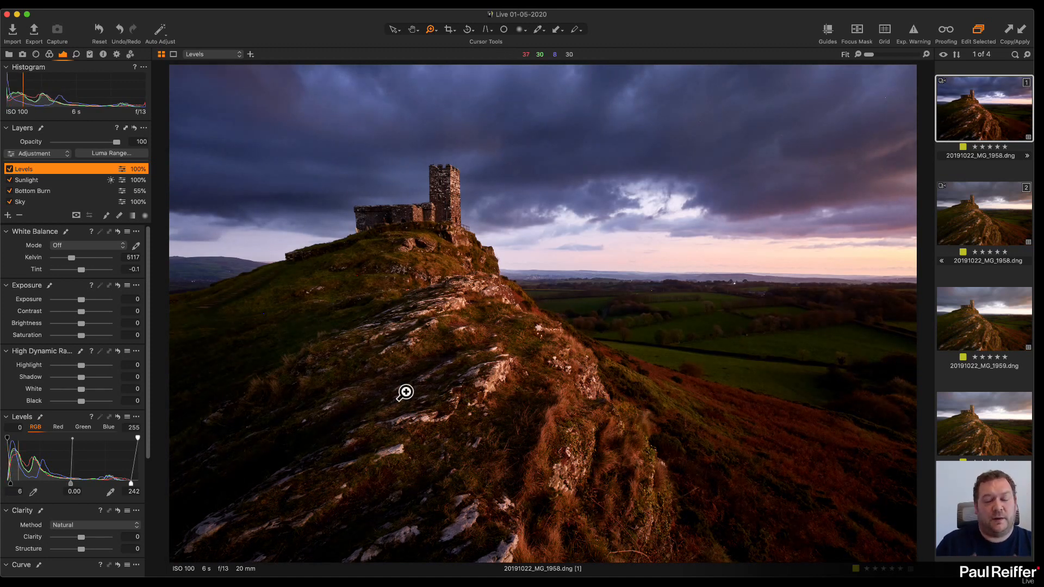
{"action": "left_click", "coordinate": [9, 169]}
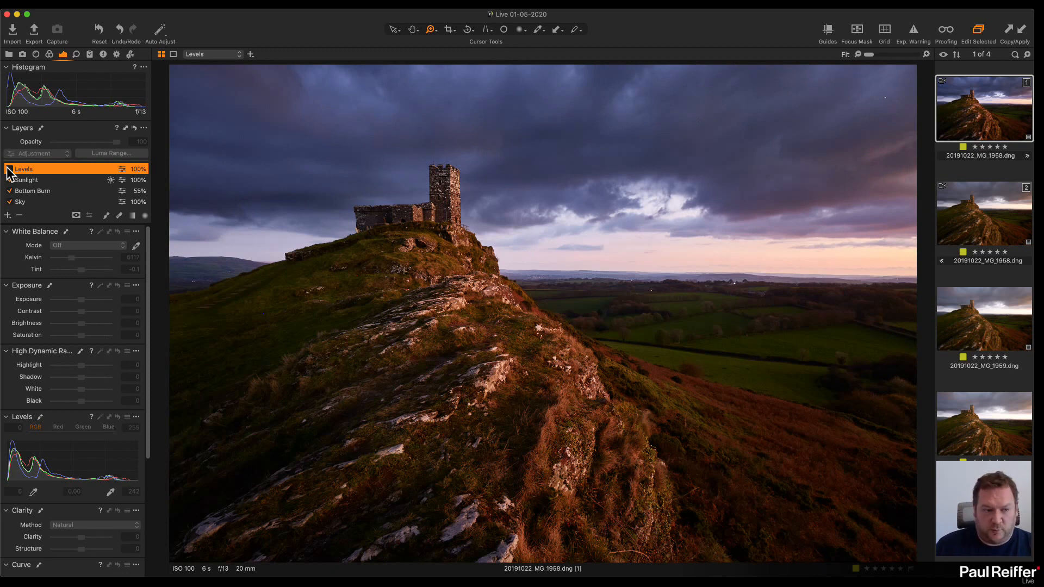
{"action": "left_click", "coordinate": [9, 169]}
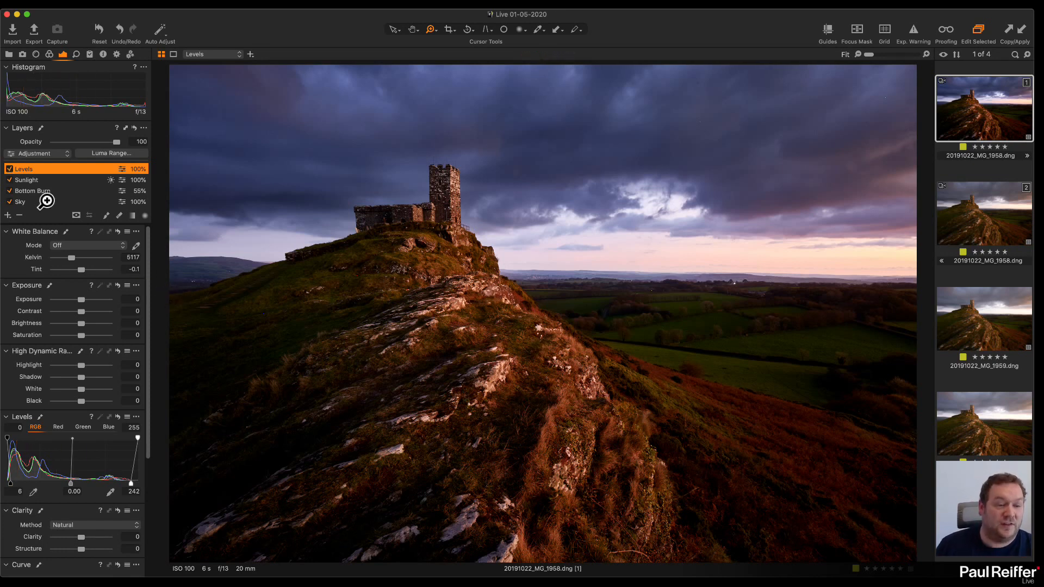
{"action": "left_click", "coordinate": [10, 169]}
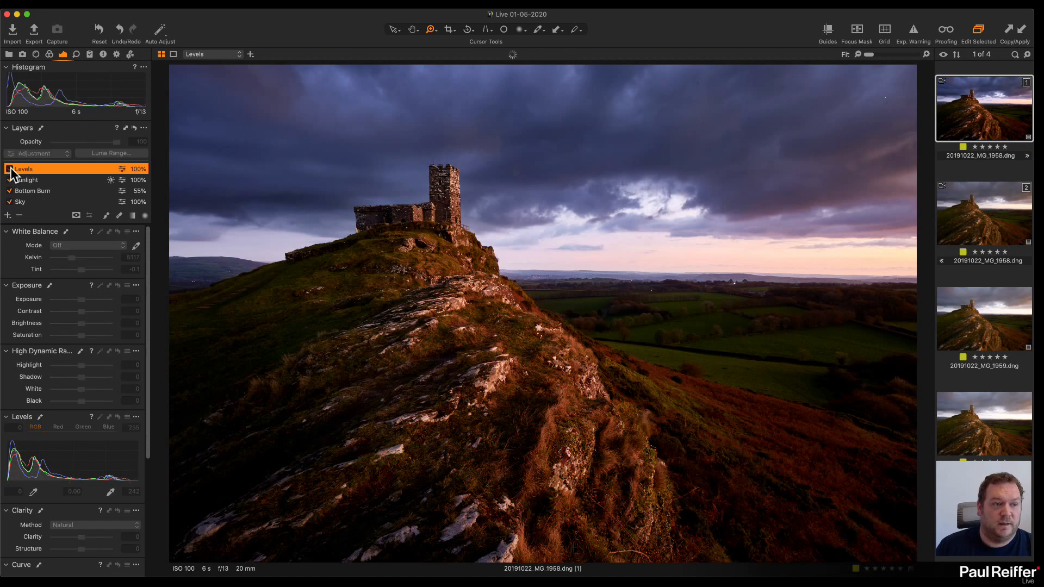
Return to the lake photo's adjustments and compare it with and without the levels adjustment.
{"action": "left_click", "coordinate": [9, 54]}
{"action": "left_click", "coordinate": [47, 194]}
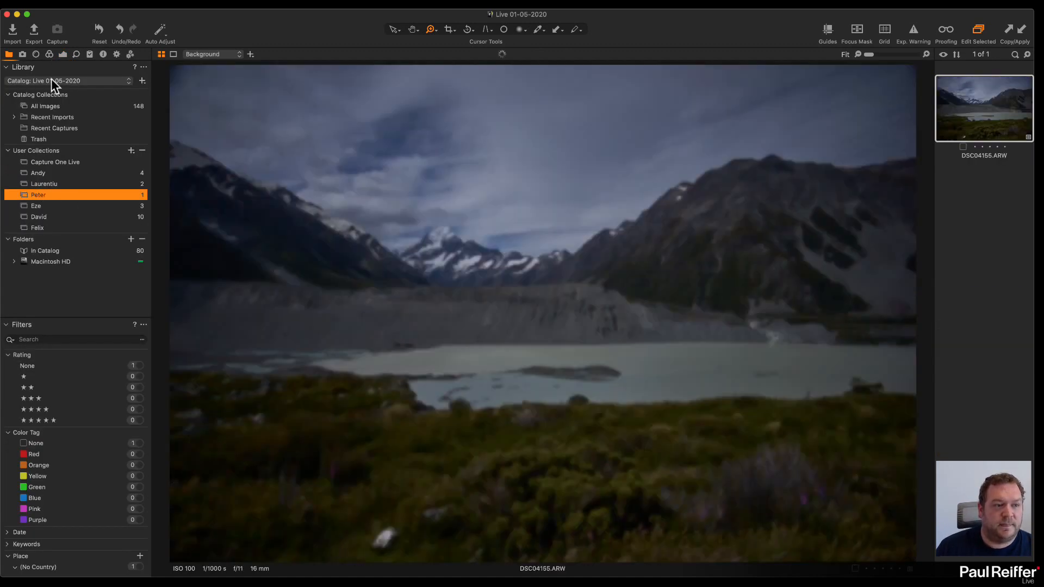
{"action": "left_click", "coordinate": [63, 54]}
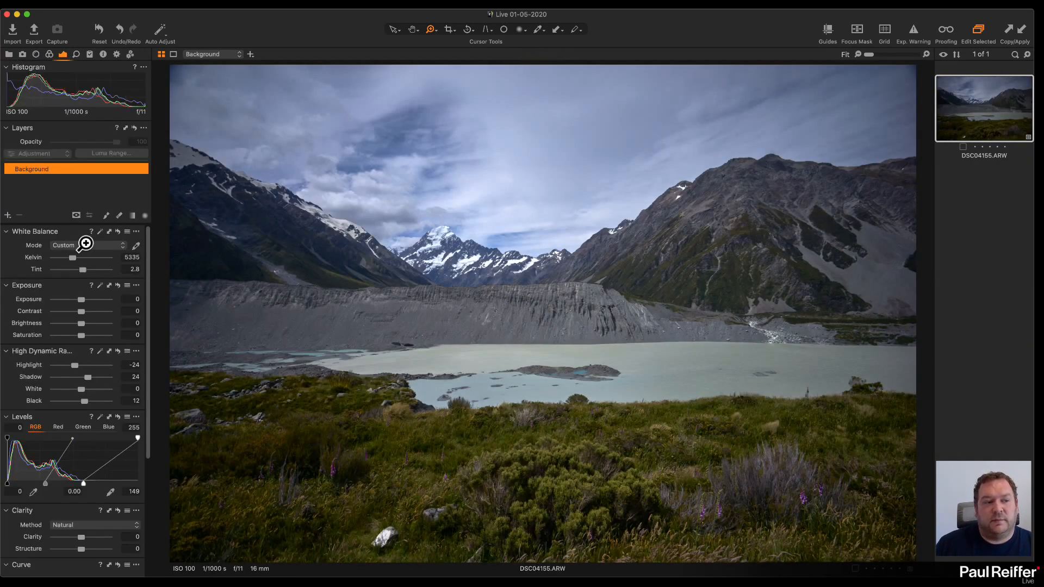
{"action": "left_click", "coordinate": [117, 417]}
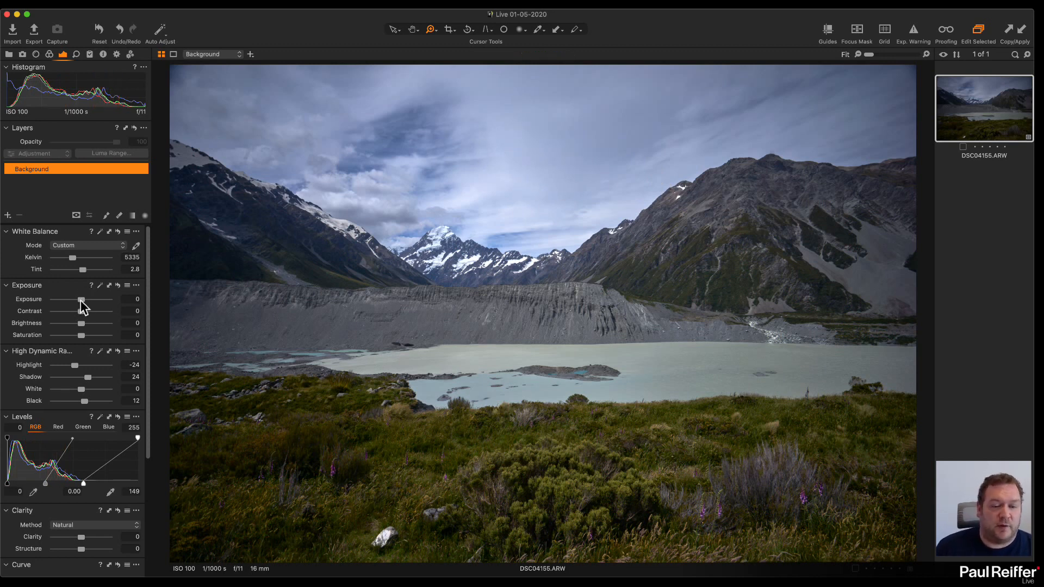
Try an exposure of 0.21 and higher values on the lake photo, and reset exposure to 0.
{"action": "mouse_move", "coordinate": [81, 300]}
{"action": "left_mouse_down"}
{"action": "mouse_move", "coordinate": [93, 301]}
{"action": "mouse_move", "coordinate": [83, 300]}
{"action": "left_mouse_up"}
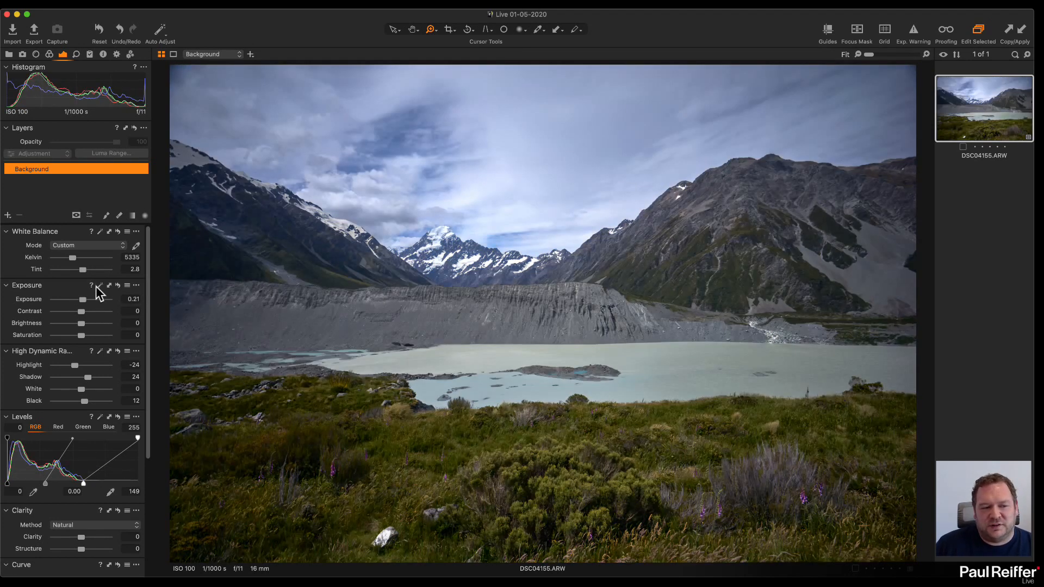
{"action": "left_click_drag", "start_coordinate": [84, 298], "coordinate": [91, 302]}
{"action": "double_click", "coordinate": [88, 299]}
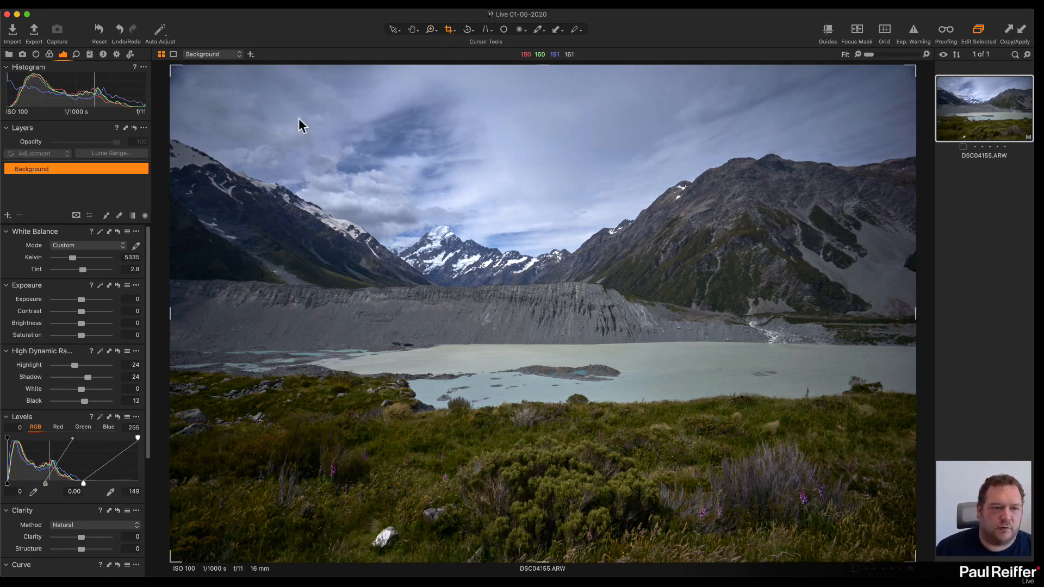
Crop part of the lake photo's left edge and sky at the original ratio, and set the grid to 3 by 3.
{"action": "left_click_drag", "start_coordinate": [173, 66], "coordinate": [262, 128]}
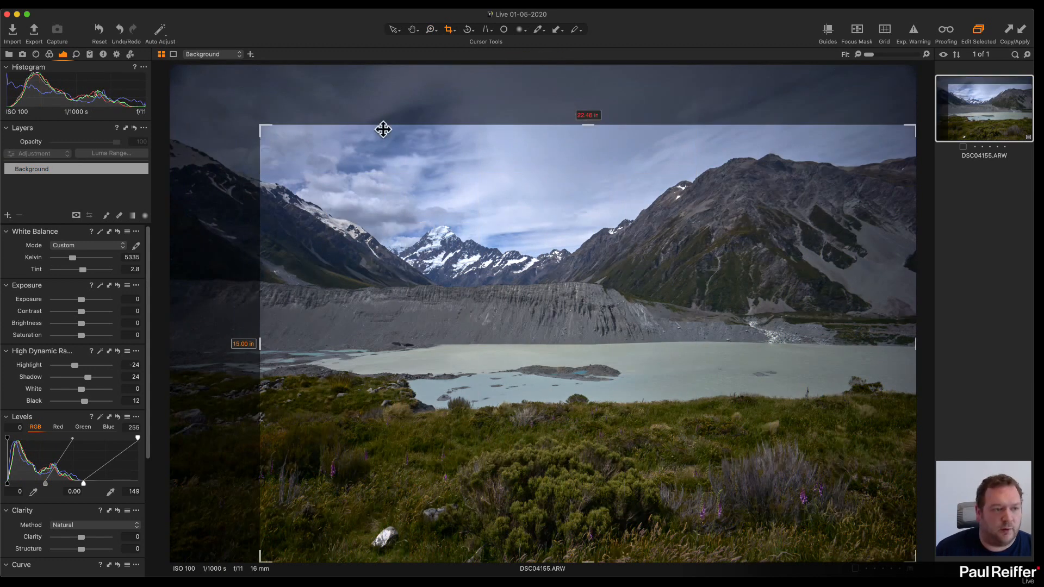
{"action": "left_click", "coordinate": [36, 54]}
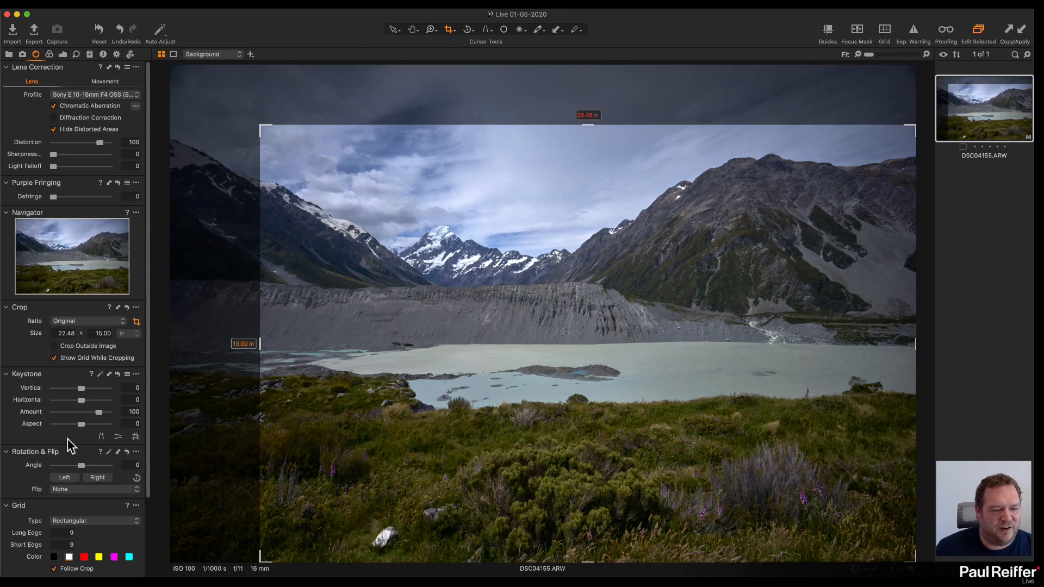
{"action": "scroll", "coordinate": [67, 439], "scroll_direction": "down", "scroll_amount": 3}
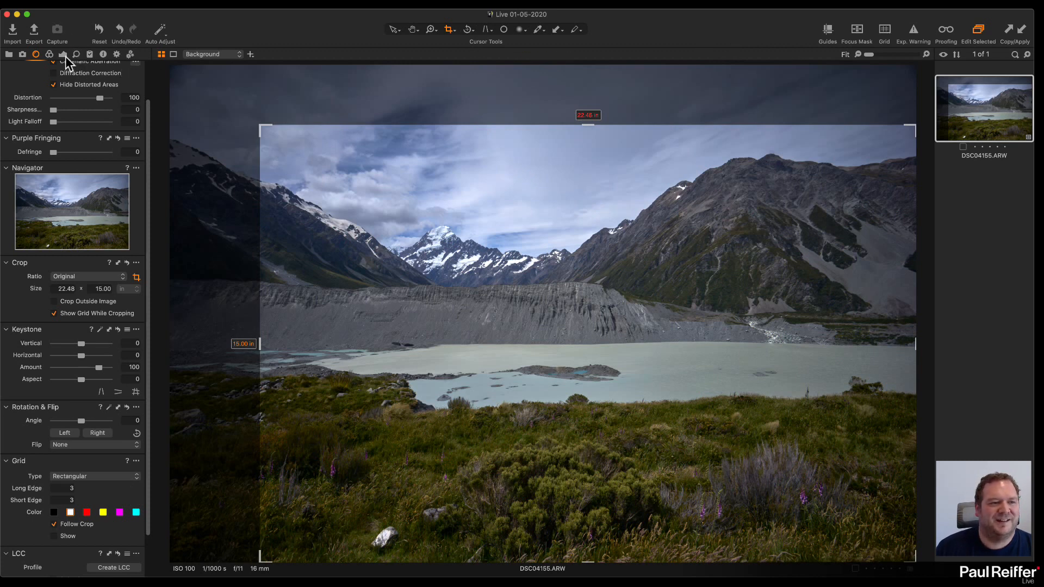
{"action": "left_click", "coordinate": [63, 55]}
{"action": "left_click_drag", "start_coordinate": [260, 124], "coordinate": [229, 103]}
{"action": "mouse_move", "coordinate": [374, 240]}
{"action": "left_mouse_down"}
{"action": "mouse_move", "coordinate": [373, 201]}
{"action": "mouse_move", "coordinate": [381, 234]}
{"action": "left_mouse_up"}
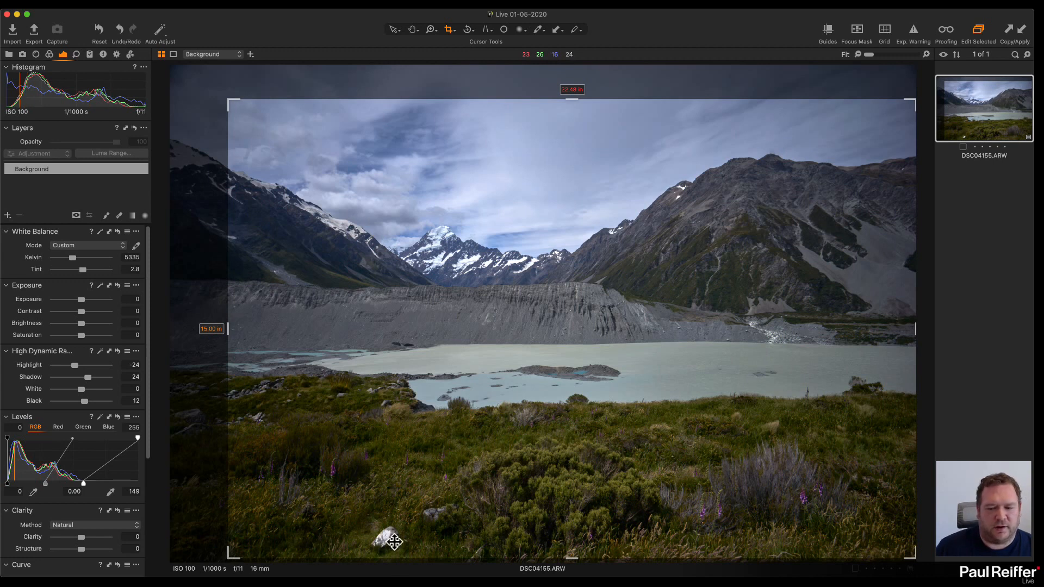
Add an adjustment layer named Stone for the bright stone in the foreground grass, viewed at 300%.
{"action": "key", "text": "z"}
{"action": "left_click", "coordinate": [344, 538]}
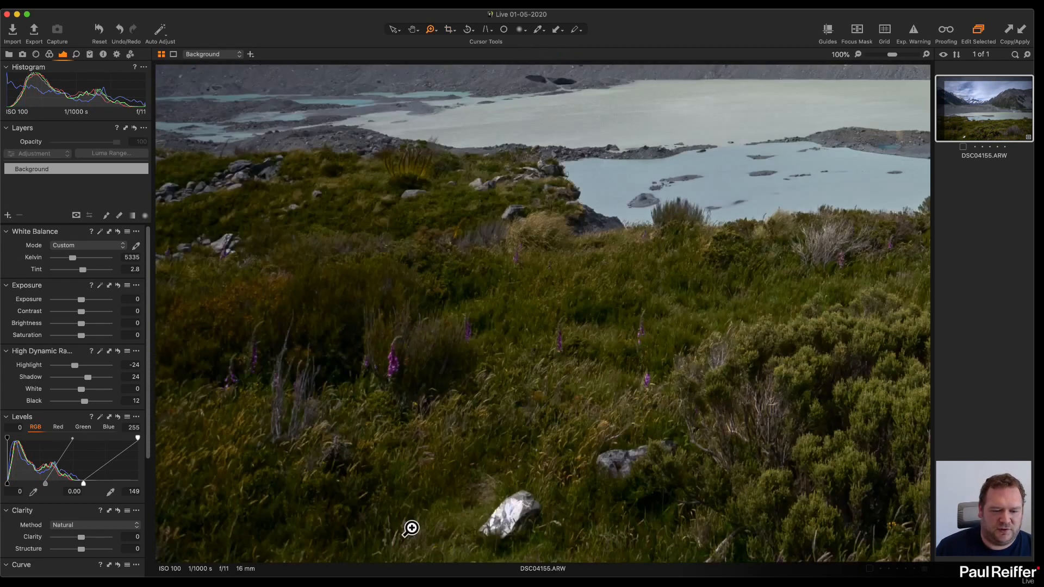
{"action": "left_click", "coordinate": [577, 471]}
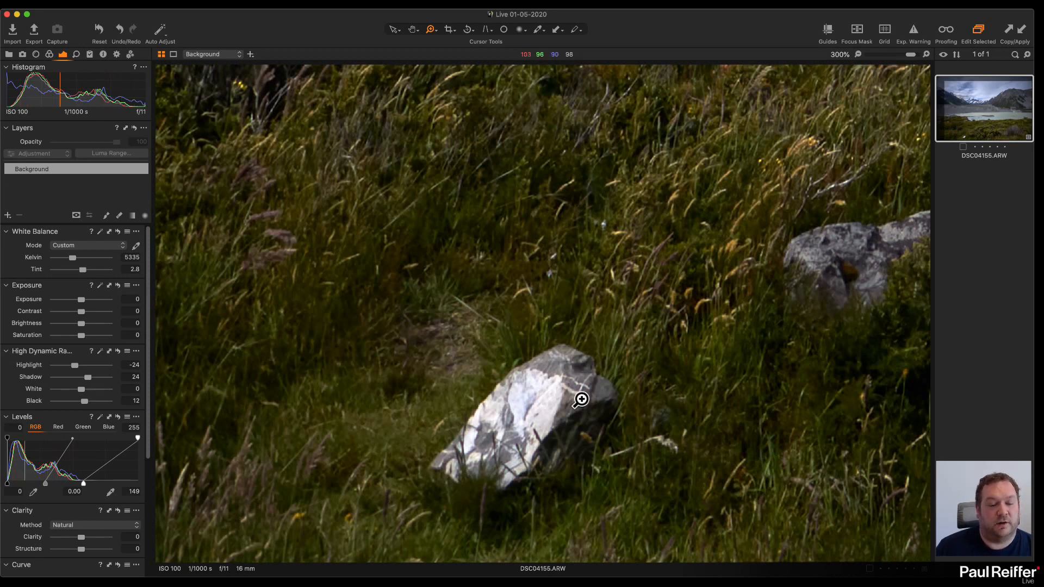
{"action": "left_click", "coordinate": [8, 215]}
{"action": "double_click", "coordinate": [33, 168]}
{"action": "type", "text": "Stone"}
{"action": "key", "text": "Return"}
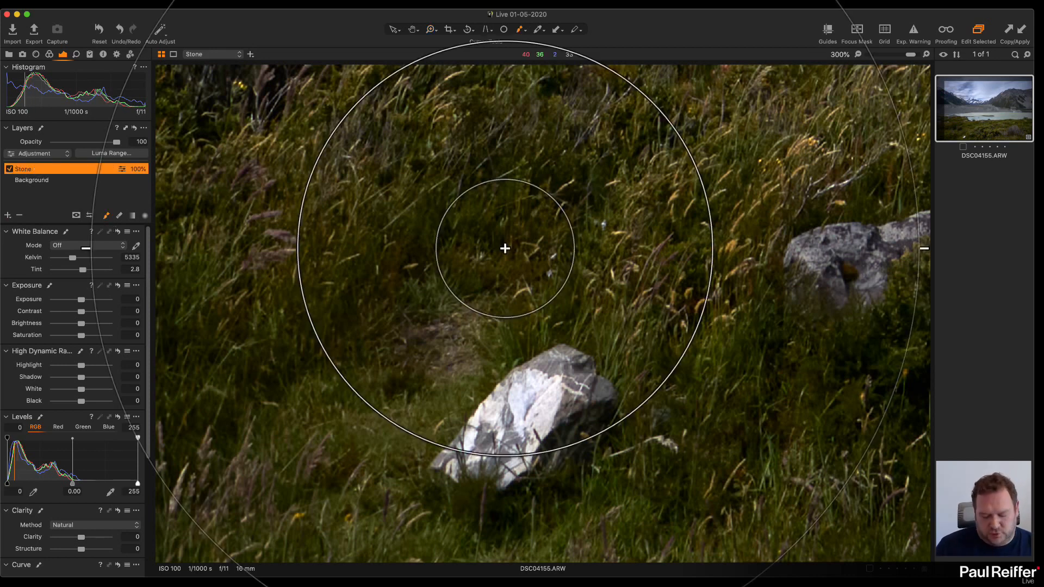
Reduce the mask brush size to 108 and turn off Auto Mask for the Stone layer's brush.
{"action": "key", "text": "bracketleft"}
{"action": "key", "text": "bracketleft"}
{"action": "key", "text": "bracketleft"}
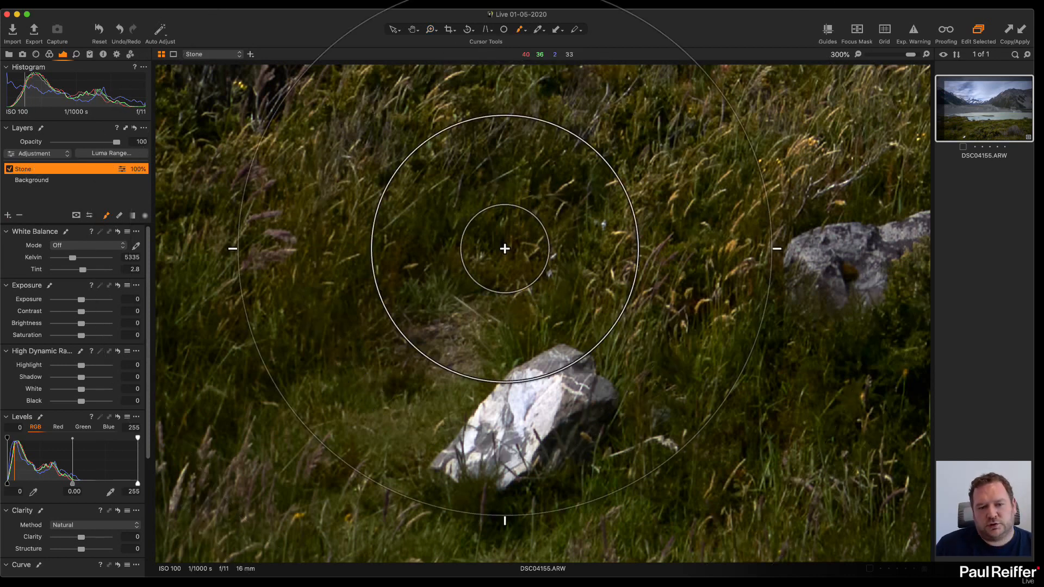
{"action": "right_click", "coordinate": [499, 245]}
{"action": "left_click", "coordinate": [489, 317]}
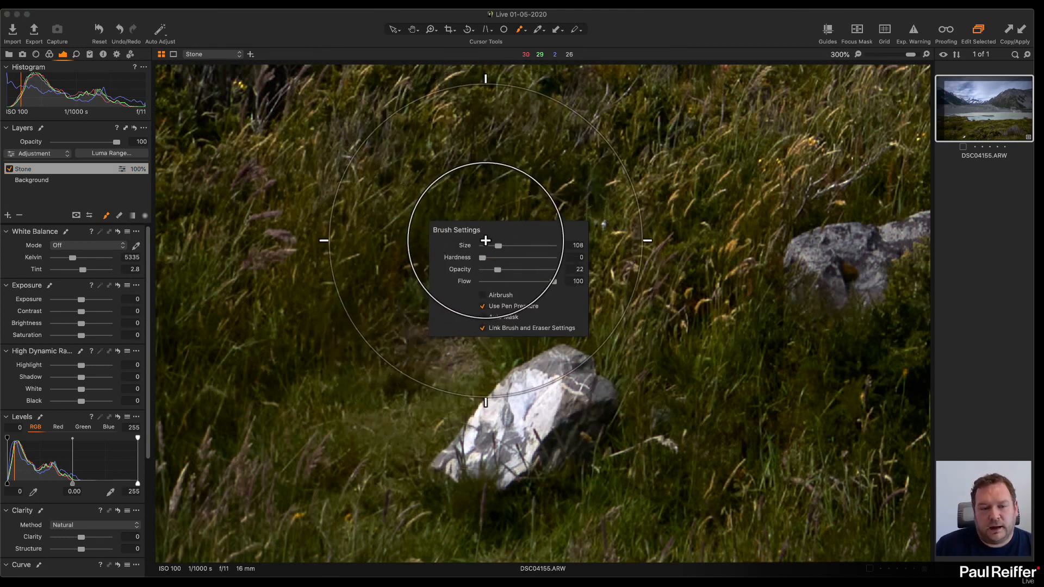
Paint the Stone layer's mask over the bright stone with a smaller brush and set the layer's exposure to -1.35.
{"action": "left_click_drag", "start_coordinate": [497, 246], "coordinate": [514, 270]}
{"action": "mouse_move", "coordinate": [540, 433]}
{"action": "left_mouse_down"}
{"action": "mouse_move", "coordinate": [447, 467]}
{"action": "mouse_move", "coordinate": [495, 425]}
{"action": "mouse_move", "coordinate": [544, 458]}
{"action": "mouse_move", "coordinate": [584, 380]}
{"action": "mouse_move", "coordinate": [557, 356]}
{"action": "mouse_move", "coordinate": [546, 416]}
{"action": "mouse_move", "coordinate": [428, 482]}
{"action": "mouse_move", "coordinate": [565, 437]}
{"action": "mouse_move", "coordinate": [538, 450]}
{"action": "mouse_move", "coordinate": [534, 414]}
{"action": "mouse_move", "coordinate": [476, 440]}
{"action": "mouse_move", "coordinate": [502, 410]}
{"action": "mouse_move", "coordinate": [445, 449]}
{"action": "mouse_move", "coordinate": [493, 458]}
{"action": "mouse_move", "coordinate": [527, 449]}
{"action": "mouse_move", "coordinate": [560, 394]}
{"action": "mouse_move", "coordinate": [480, 420]}
{"action": "mouse_move", "coordinate": [474, 450]}
{"action": "mouse_move", "coordinate": [560, 397]}
{"action": "mouse_move", "coordinate": [509, 486]}
{"action": "mouse_move", "coordinate": [513, 425]}
{"action": "mouse_move", "coordinate": [477, 435]}
{"action": "left_mouse_up"}
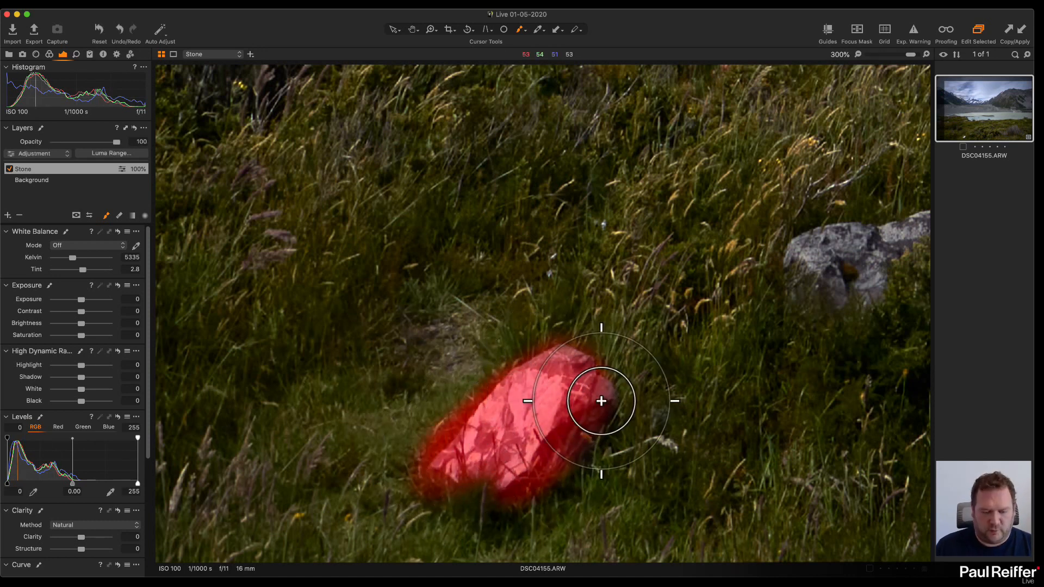
{"action": "key", "text": "m"}
{"action": "left_click_drag", "start_coordinate": [82, 305], "coordinate": [72, 303]}
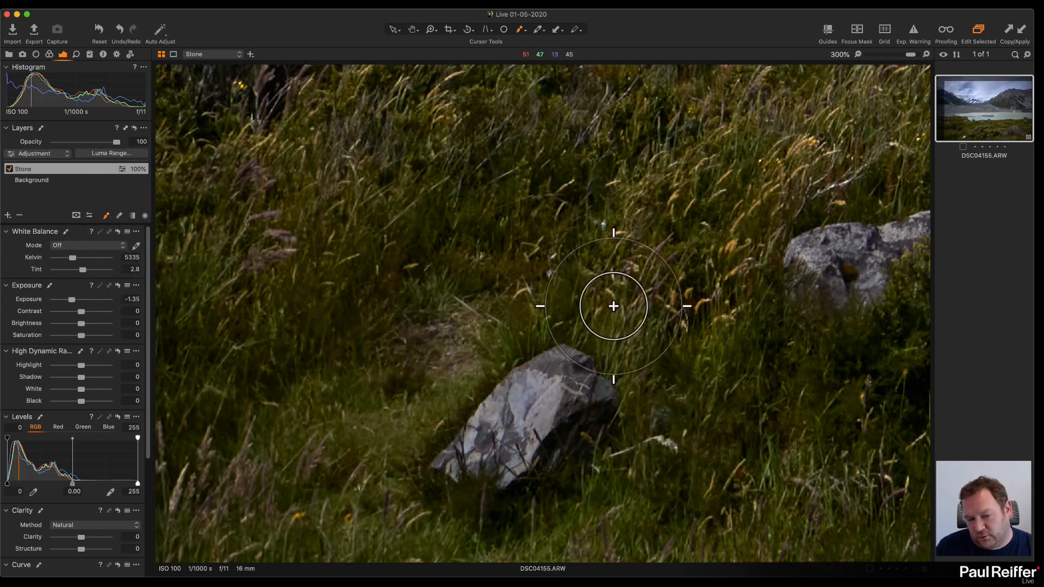
Restrict the stone mask with a luma range of 121 to 255, lower falloff 76 and radius 2.
{"action": "key", "text": "m"}
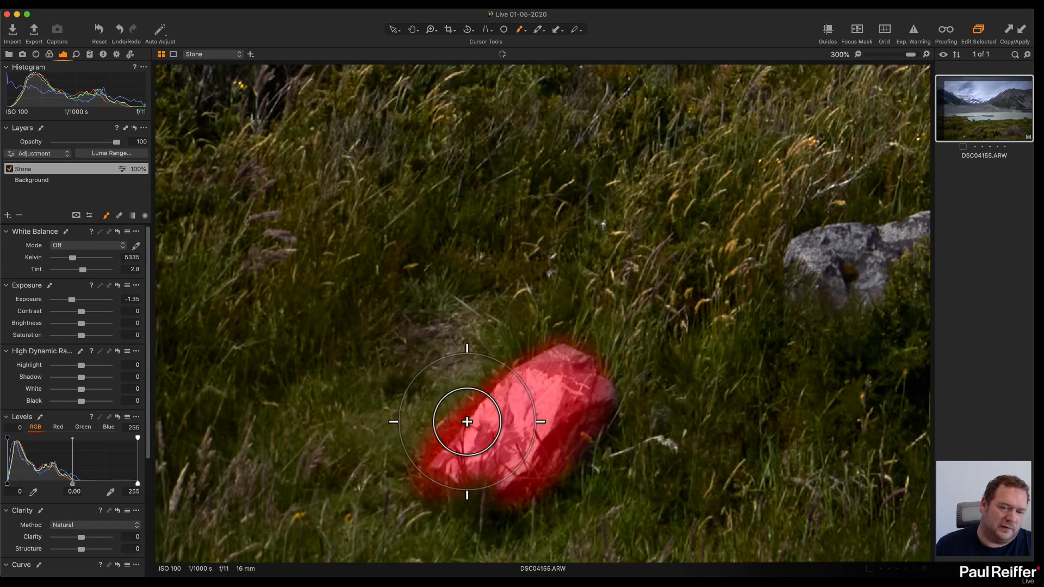
{"action": "left_click", "coordinate": [112, 152]}
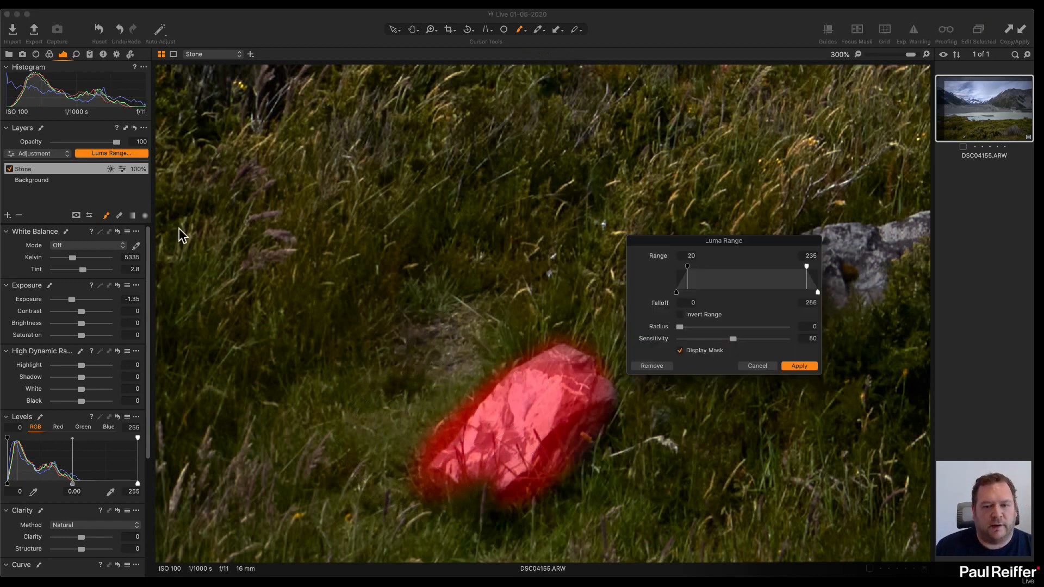
{"action": "left_click_drag", "start_coordinate": [705, 242], "coordinate": [542, 183]}
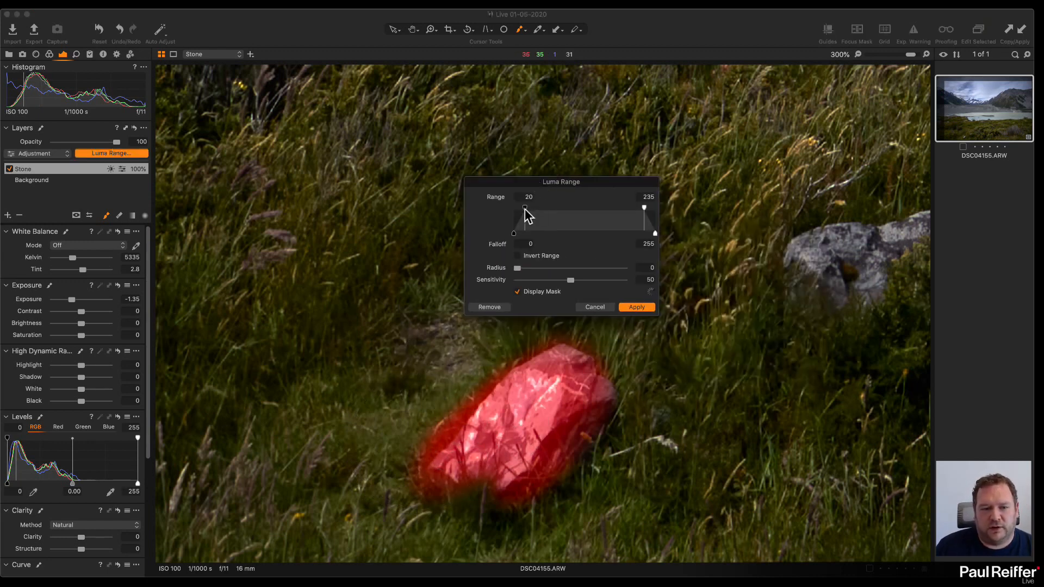
{"action": "left_click_drag", "start_coordinate": [643, 208], "coordinate": [655, 208]}
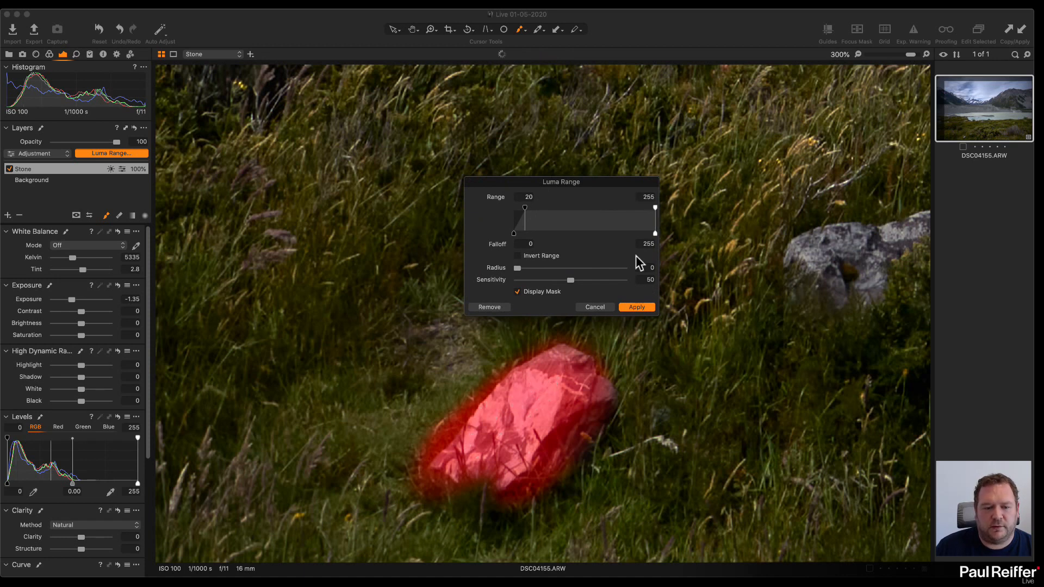
{"action": "left_click_drag", "start_coordinate": [523, 209], "coordinate": [580, 209]}
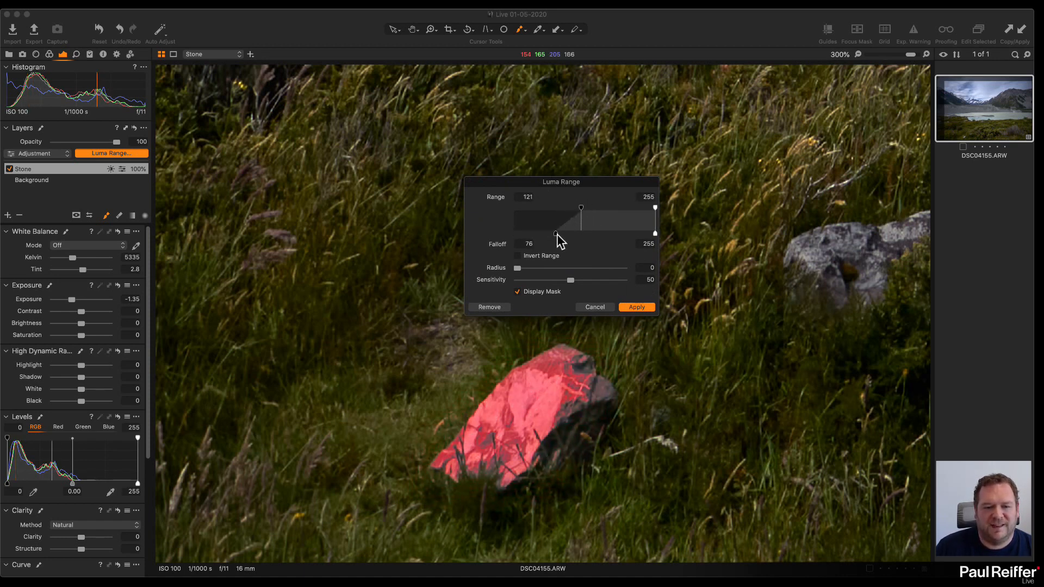
{"action": "left_click_drag", "start_coordinate": [519, 267], "coordinate": [533, 270]}
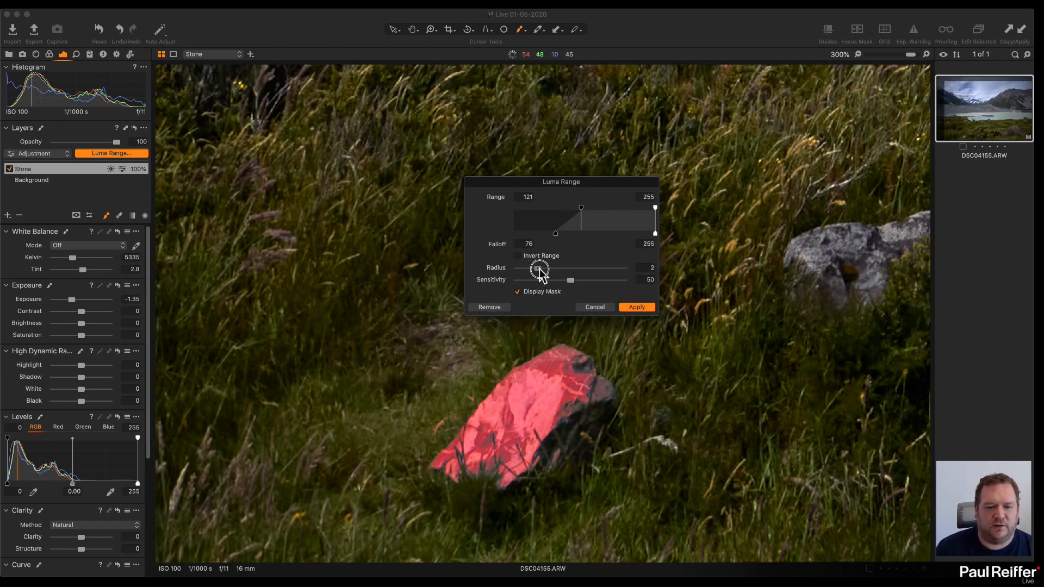
{"action": "left_click", "coordinate": [637, 307]}
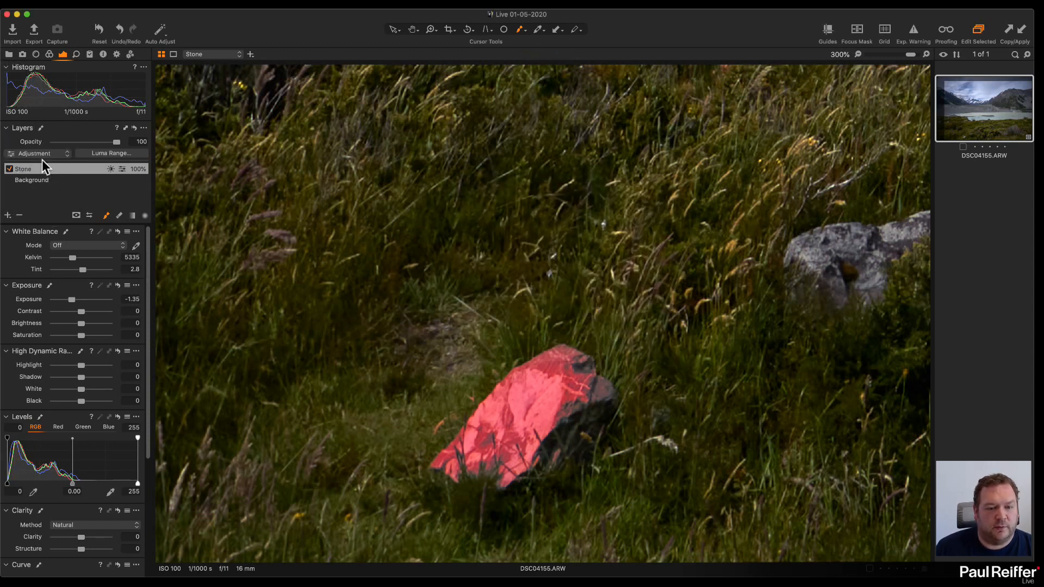
{"action": "key", "text": "m"}
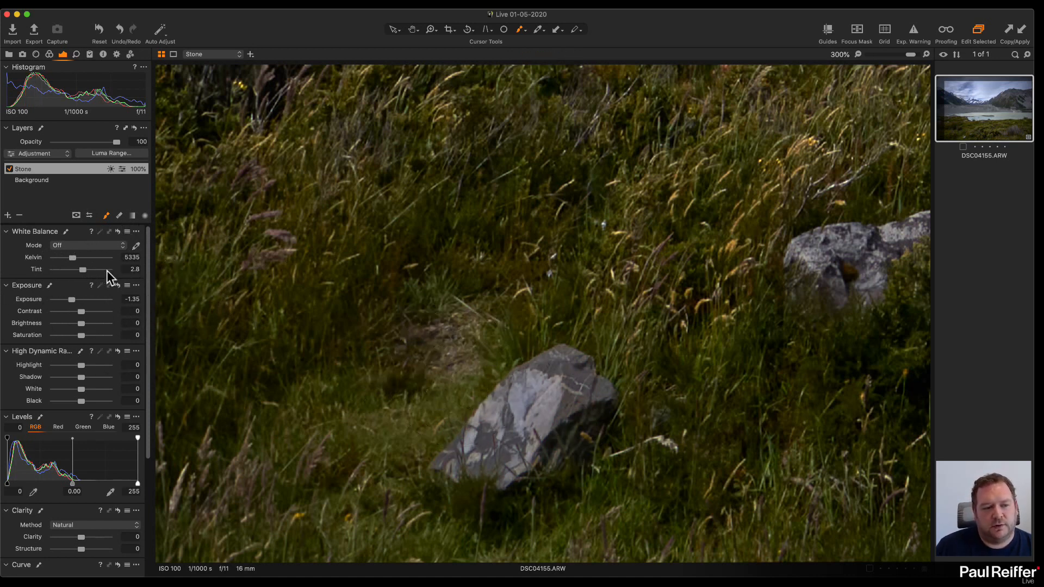
Compare the stone with the Stone layer off and on, both close up and in the whole photo.
{"action": "left_click", "coordinate": [9, 169]}
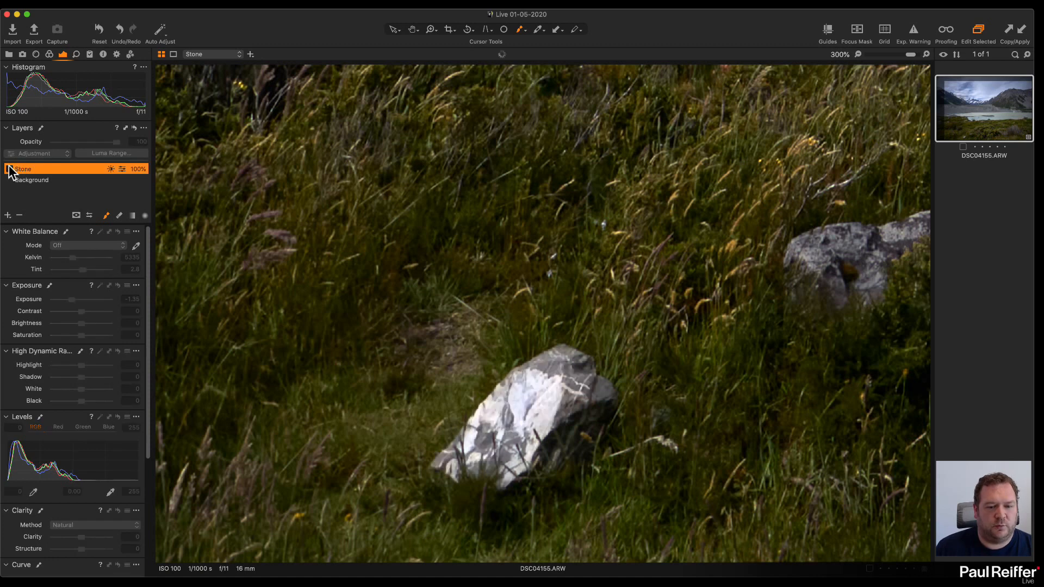
{"action": "left_click", "coordinate": [9, 169]}
{"action": "key", "text": "z"}
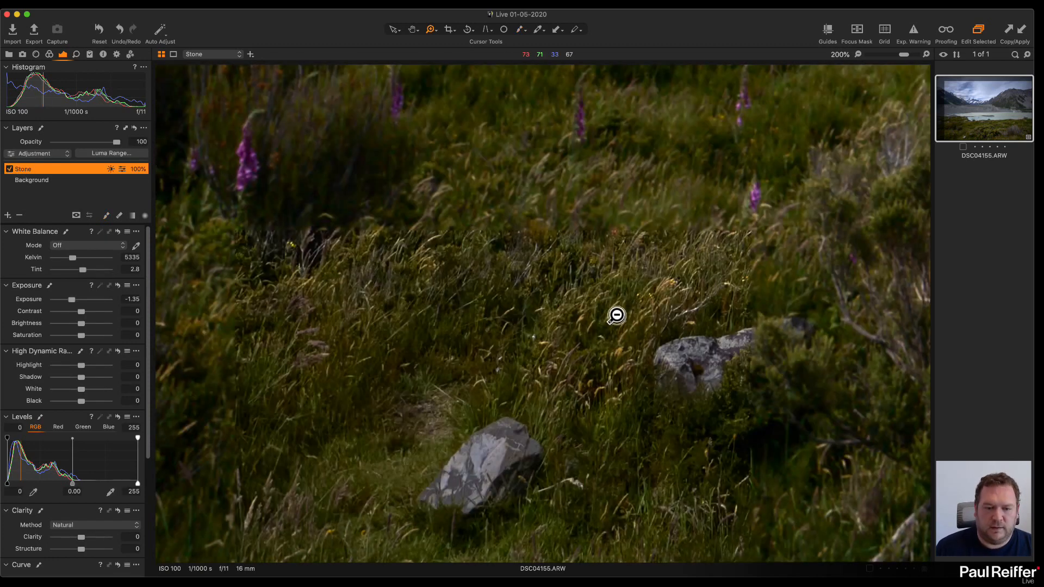
{"action": "left_click", "coordinate": [615, 315], "text": "alt"}
{"action": "left_click", "coordinate": [616, 315], "text": "alt"}
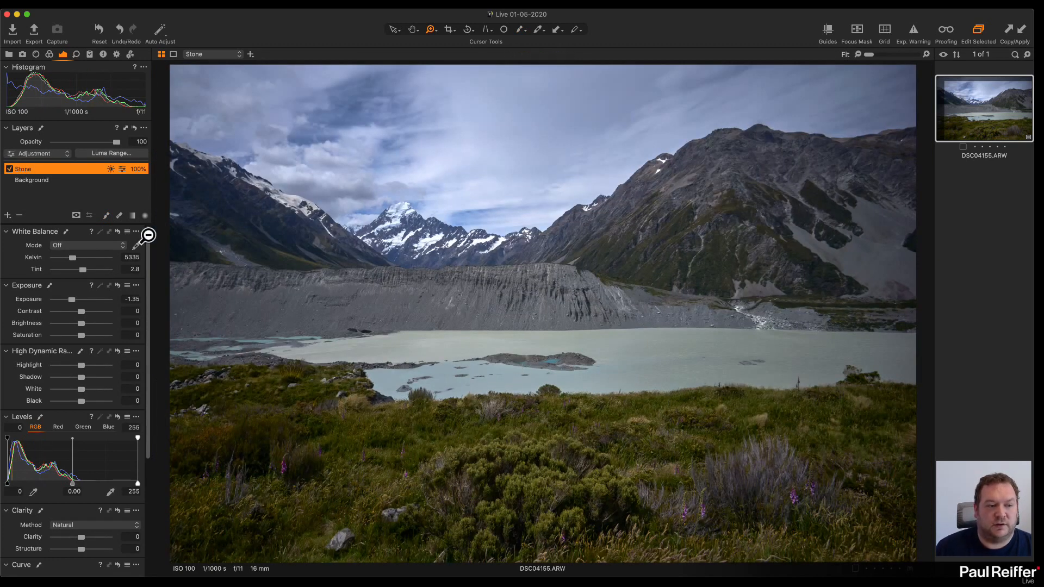
{"action": "left_click", "coordinate": [10, 169]}
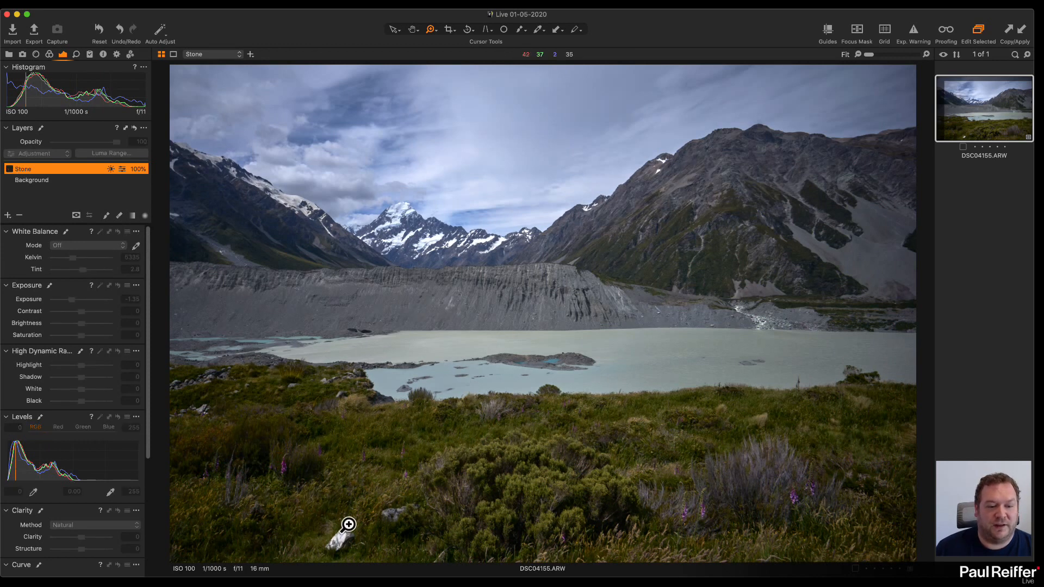
{"action": "left_click", "coordinate": [10, 169]}
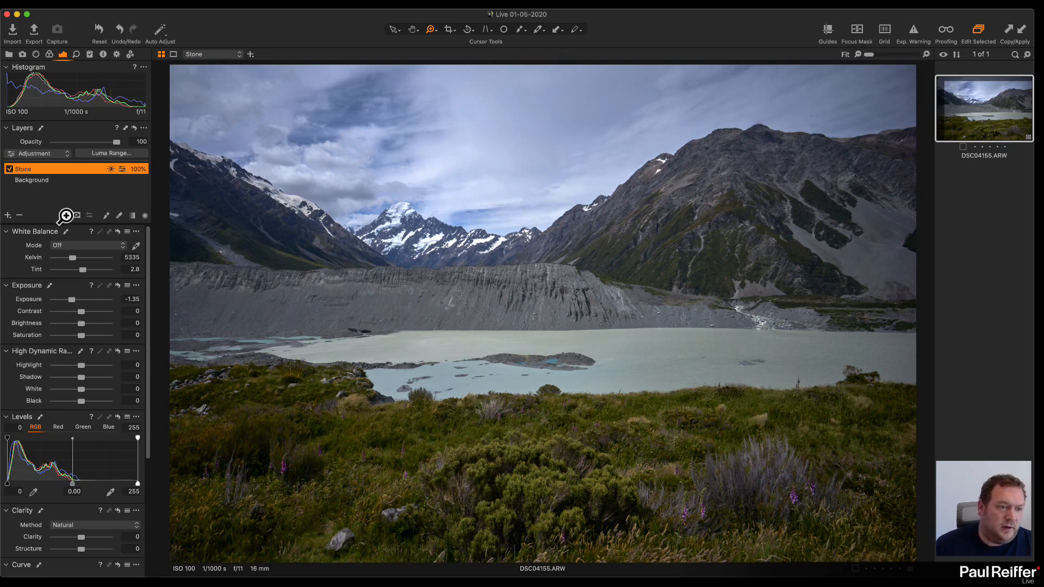
Add a new adjustment layer named Sky.
{"action": "left_click", "coordinate": [7, 216]}
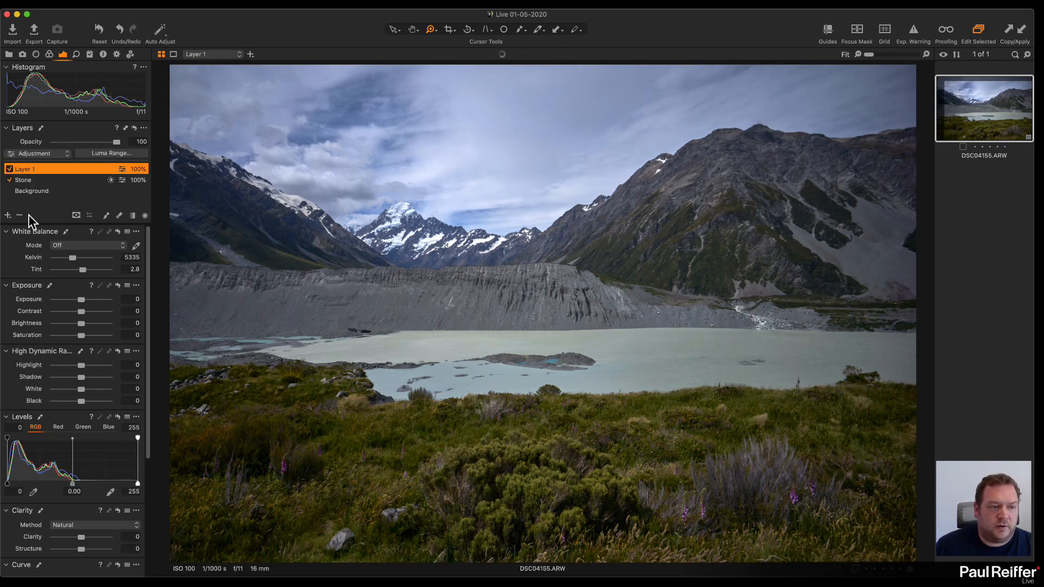
{"action": "double_click", "coordinate": [23, 169]}
{"action": "key", "text": "Return"}
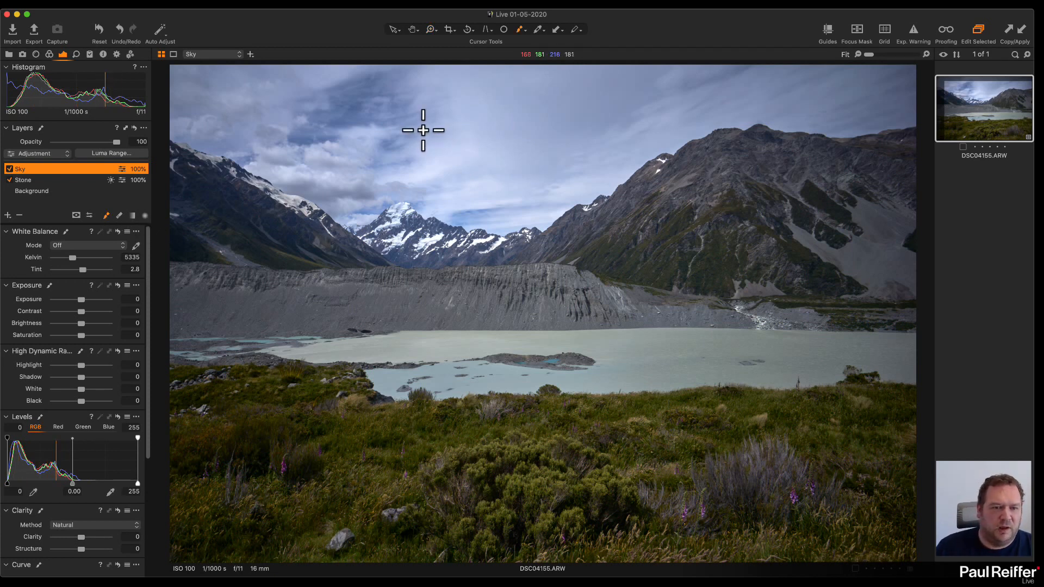
Enlarge the mask brush and paint the Sky layer's mask over the clouds down to the mountain ridges.
{"action": "key", "text": "]"}
{"action": "key", "text": "]"}
{"action": "key", "text": "]"}
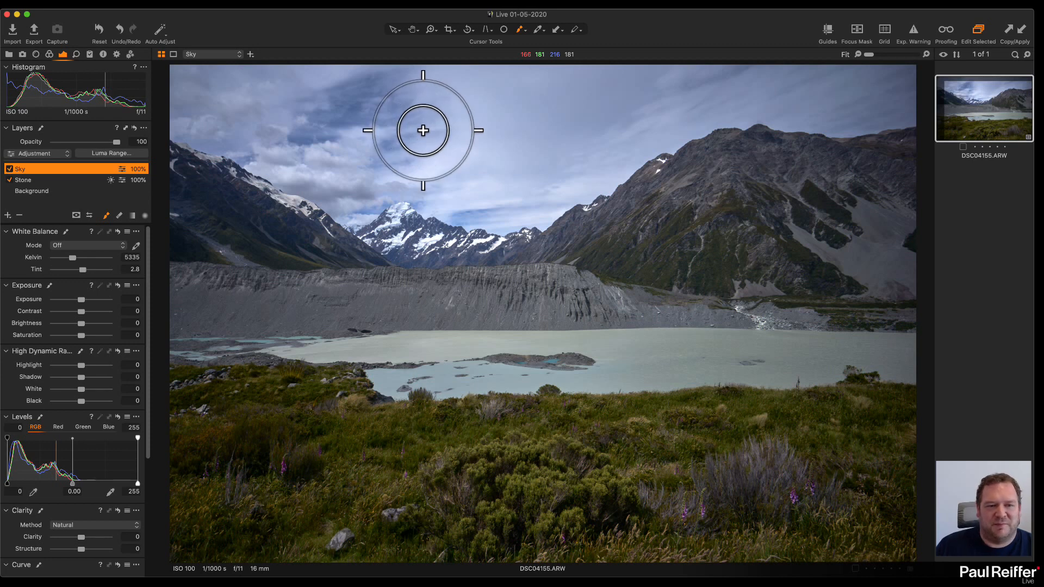
{"action": "right_click", "coordinate": [461, 148]}
{"action": "left_click_drag", "start_coordinate": [439, 154], "coordinate": [448, 154]}
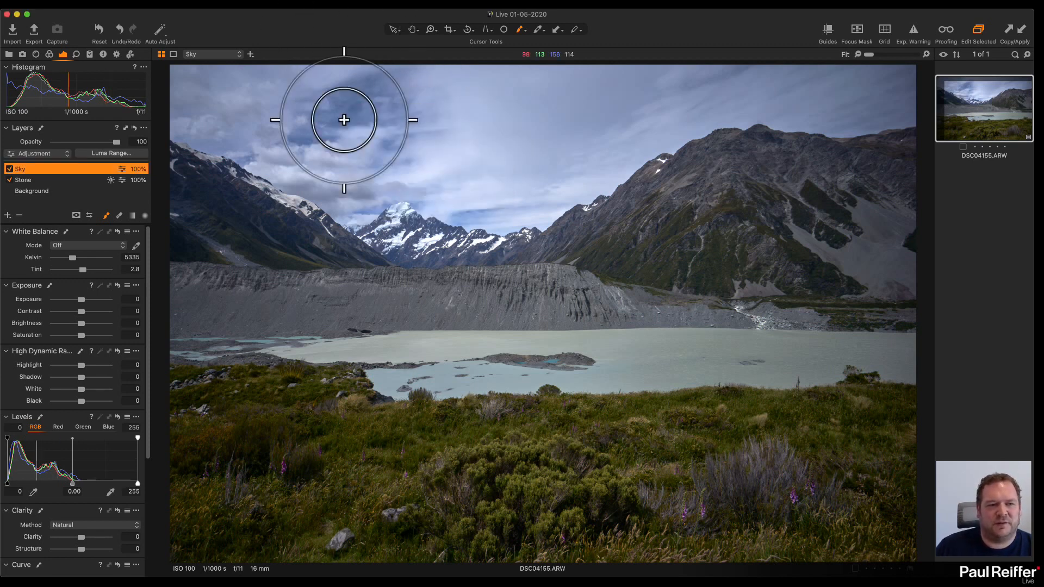
{"action": "mouse_move", "coordinate": [284, 81]}
{"action": "left_mouse_down"}
{"action": "mouse_move", "coordinate": [175, 75]}
{"action": "mouse_move", "coordinate": [199, 106]}
{"action": "mouse_move", "coordinate": [197, 126]}
{"action": "mouse_move", "coordinate": [184, 124]}
{"action": "mouse_move", "coordinate": [313, 137]}
{"action": "mouse_move", "coordinate": [305, 97]}
{"action": "mouse_move", "coordinate": [269, 70]}
{"action": "mouse_move", "coordinate": [455, 77]}
{"action": "mouse_move", "coordinate": [602, 67]}
{"action": "mouse_move", "coordinate": [816, 89]}
{"action": "left_mouse_up"}
{"action": "mouse_move", "coordinate": [885, 105]}
{"action": "left_mouse_down"}
{"action": "mouse_move", "coordinate": [864, 113]}
{"action": "mouse_move", "coordinate": [626, 87]}
{"action": "mouse_move", "coordinate": [691, 99]}
{"action": "mouse_move", "coordinate": [411, 103]}
{"action": "mouse_move", "coordinate": [253, 130]}
{"action": "mouse_move", "coordinate": [238, 144]}
{"action": "mouse_move", "coordinate": [356, 174]}
{"action": "mouse_move", "coordinate": [337, 139]}
{"action": "left_mouse_up"}
{"action": "mouse_move", "coordinate": [359, 200]}
{"action": "left_mouse_down"}
{"action": "mouse_move", "coordinate": [434, 135]}
{"action": "mouse_move", "coordinate": [472, 139]}
{"action": "mouse_move", "coordinate": [434, 170]}
{"action": "mouse_move", "coordinate": [441, 194]}
{"action": "mouse_move", "coordinate": [476, 203]}
{"action": "mouse_move", "coordinate": [506, 192]}
{"action": "mouse_move", "coordinate": [558, 118]}
{"action": "mouse_move", "coordinate": [684, 127]}
{"action": "mouse_move", "coordinate": [574, 157]}
{"action": "mouse_move", "coordinate": [586, 176]}
{"action": "mouse_move", "coordinate": [501, 202]}
{"action": "mouse_move", "coordinate": [615, 159]}
{"action": "mouse_move", "coordinate": [426, 150]}
{"action": "left_mouse_up"}
{"action": "key", "text": "m"}
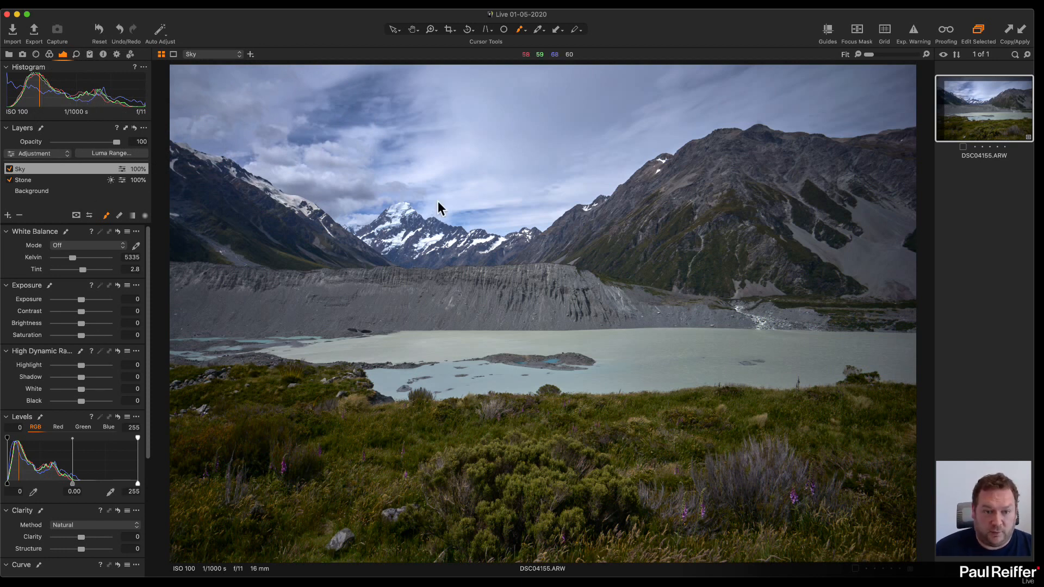
Set the Sky layer's clarity to 74 with the Natural method and compare the photo with the layer off and on.
{"action": "left_click_drag", "start_coordinate": [90, 539], "coordinate": [99, 541]}
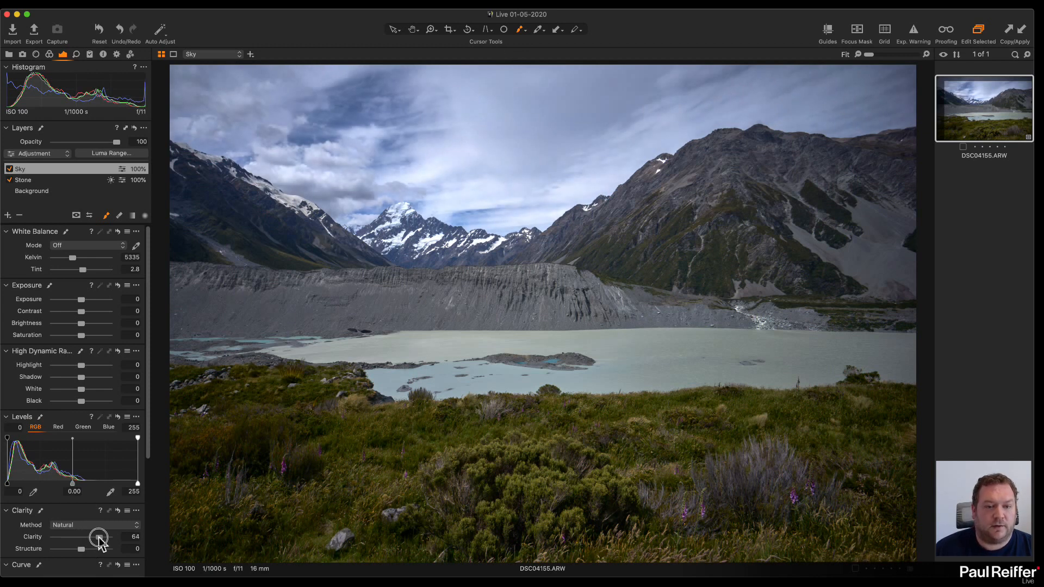
{"action": "left_click", "coordinate": [10, 169]}
{"action": "left_click", "coordinate": [9, 169]}
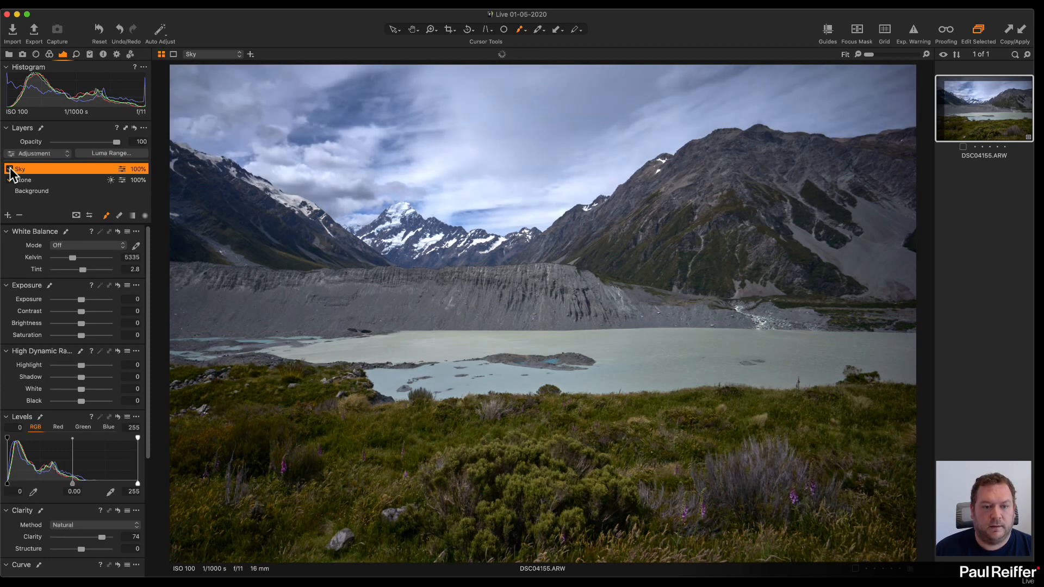
{"action": "left_click", "coordinate": [9, 169]}
{"action": "left_click", "coordinate": [10, 169]}
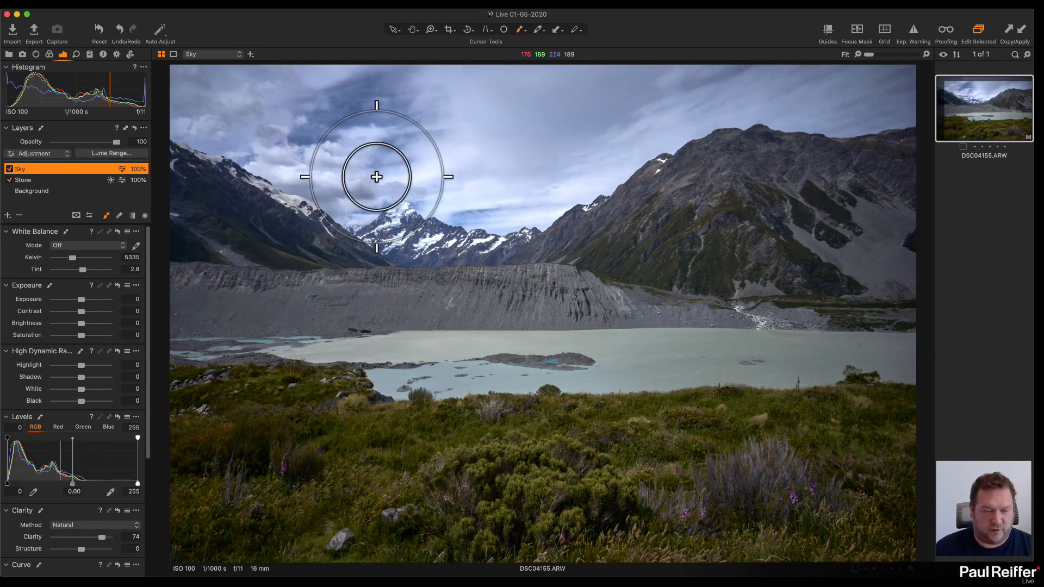
Inspect the Sky layer's mask in grayscale along the mountain edges.
{"action": "right_click", "coordinate": [359, 178]}
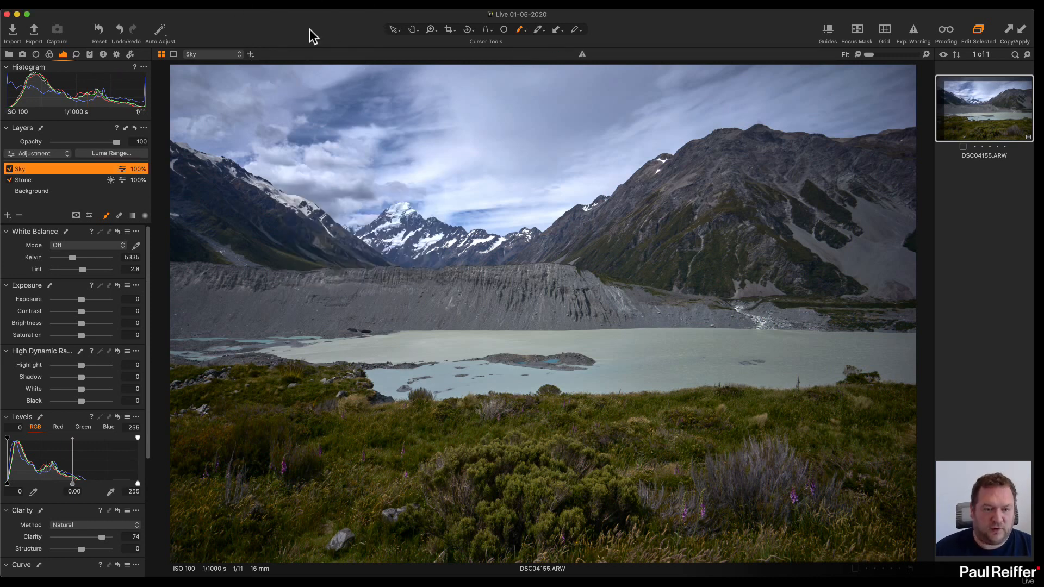
{"action": "key", "text": "m"}
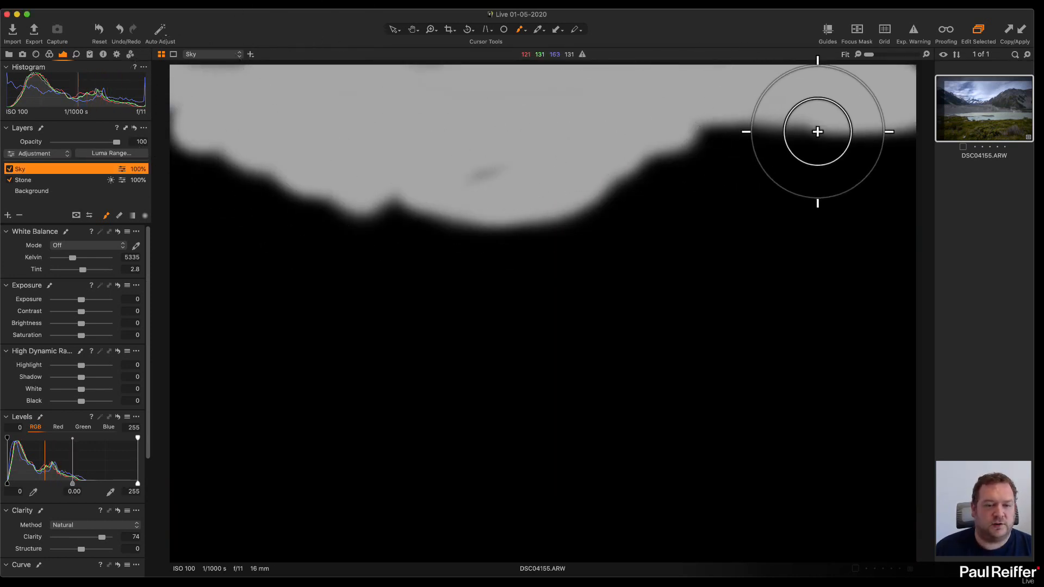
{"action": "key", "text": "m"}
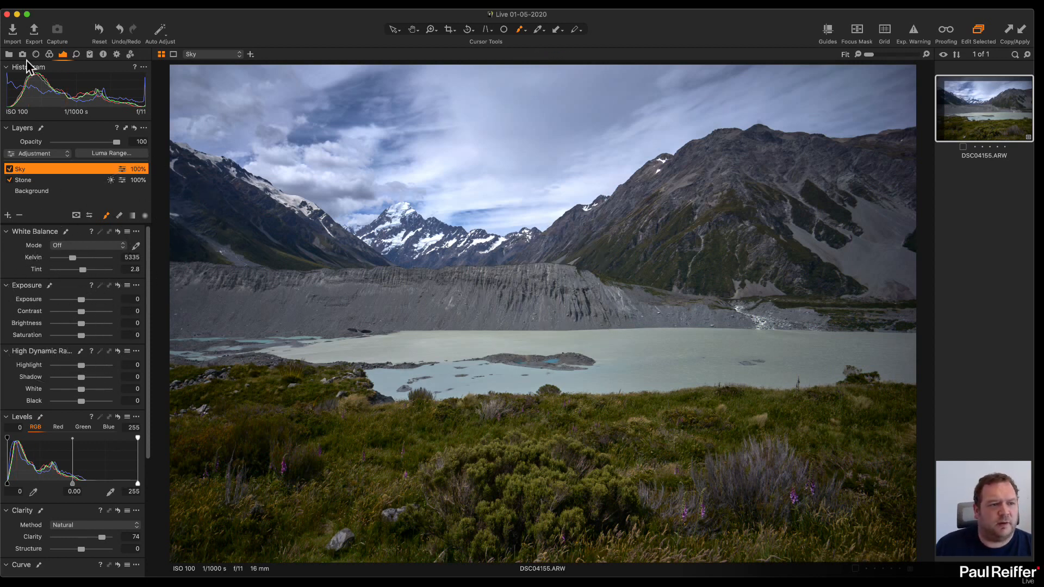
Add a new adjustment layer named Lake for colour adjustments.
{"action": "left_click", "coordinate": [49, 54]}
{"action": "left_click", "coordinate": [8, 215]}
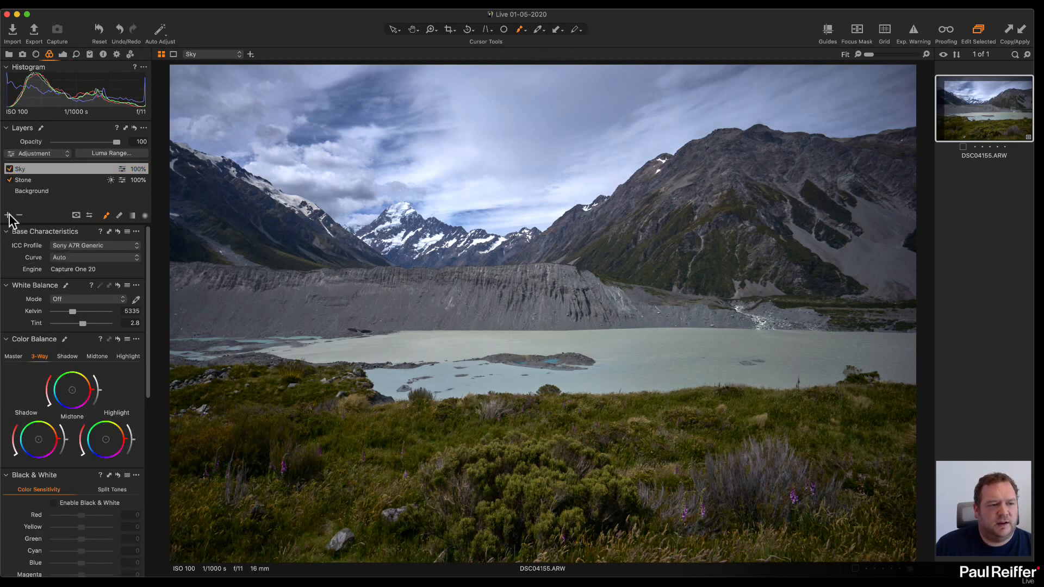
{"action": "double_click", "coordinate": [25, 169]}
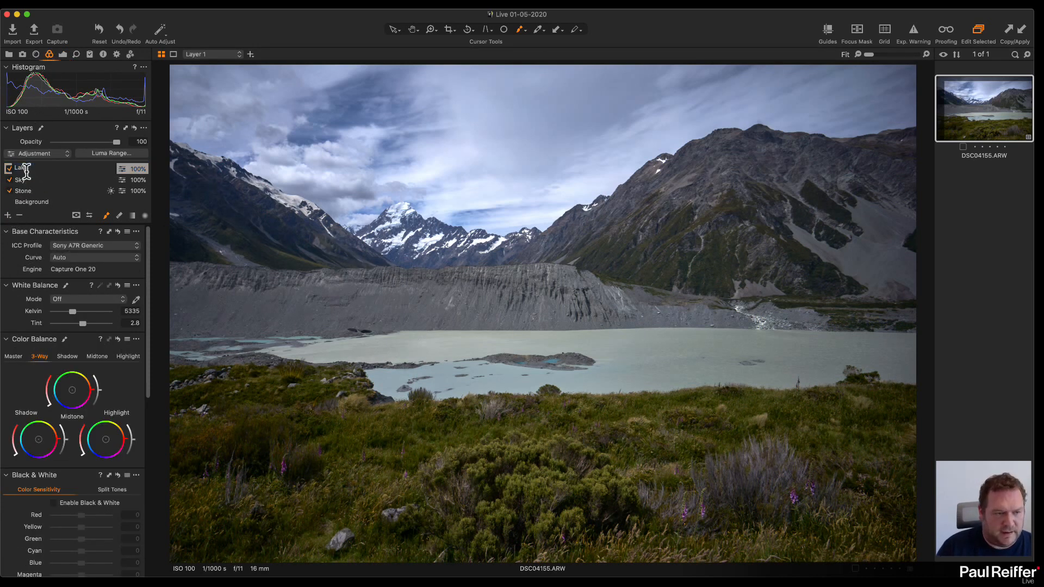
{"action": "key", "text": "Return"}
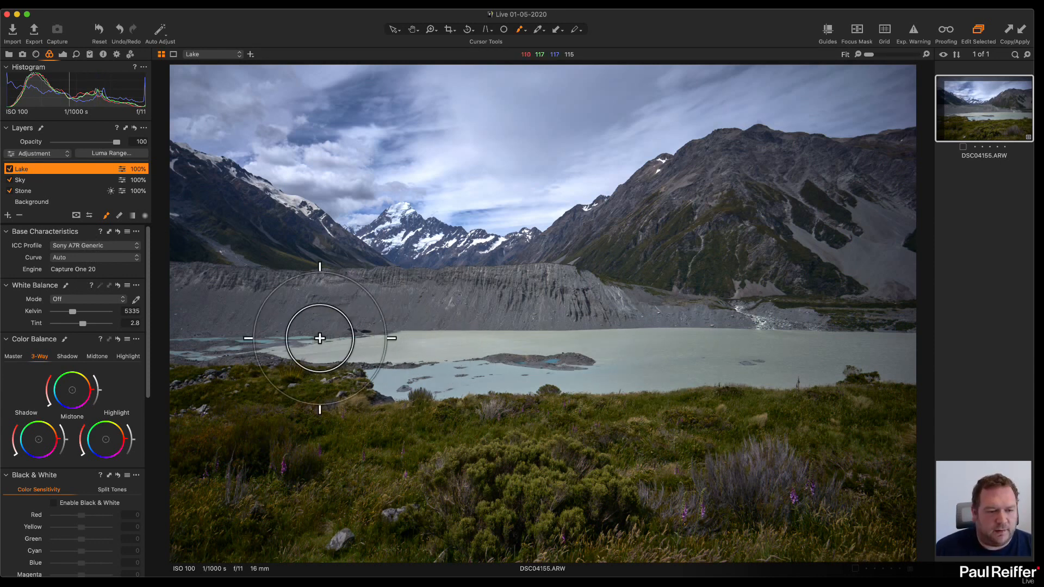
Paint the Lake layer's mask across the whole water surface and check its coverage.
{"action": "mouse_move", "coordinate": [194, 346]}
{"action": "left_mouse_down"}
{"action": "mouse_move", "coordinate": [581, 346]}
{"action": "mouse_move", "coordinate": [213, 356]}
{"action": "mouse_move", "coordinate": [420, 382]}
{"action": "mouse_move", "coordinate": [543, 380]}
{"action": "mouse_move", "coordinate": [500, 342]}
{"action": "mouse_move", "coordinate": [792, 340]}
{"action": "mouse_move", "coordinate": [926, 360]}
{"action": "mouse_move", "coordinate": [158, 348]}
{"action": "mouse_move", "coordinate": [613, 377]}
{"action": "mouse_move", "coordinate": [871, 374]}
{"action": "left_mouse_up"}
{"action": "key", "text": "m"}
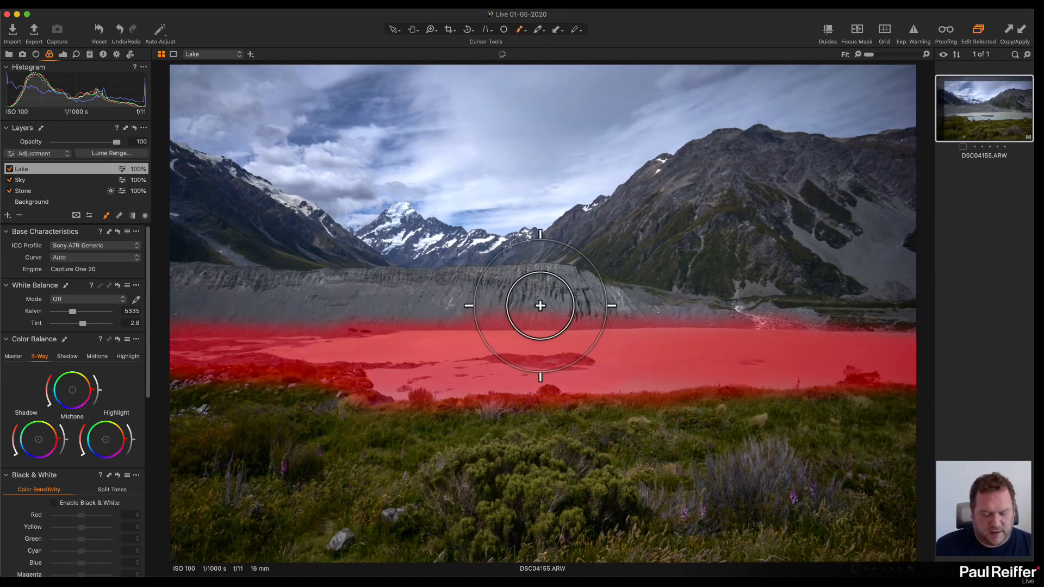
{"action": "key", "text": "m"}
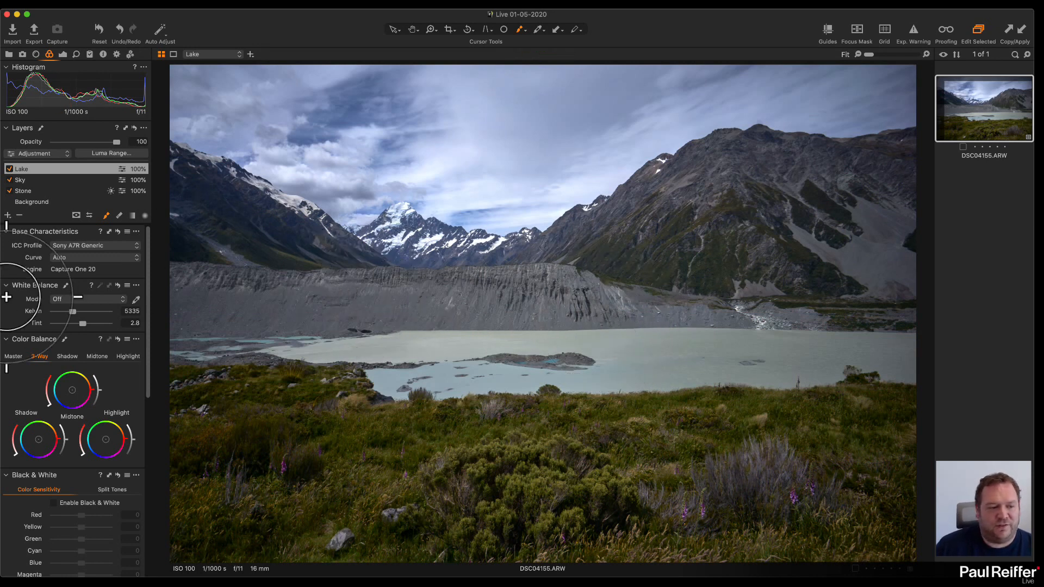
Pick the lake water's colour in the basic Color Editor and set its hue to 19.1 and saturation to 23.9.
{"action": "scroll", "coordinate": [112, 429], "scroll_direction": "down", "scroll_amount": 6}
{"action": "scroll", "coordinate": [109, 428], "scroll_direction": "down", "scroll_amount": 2}
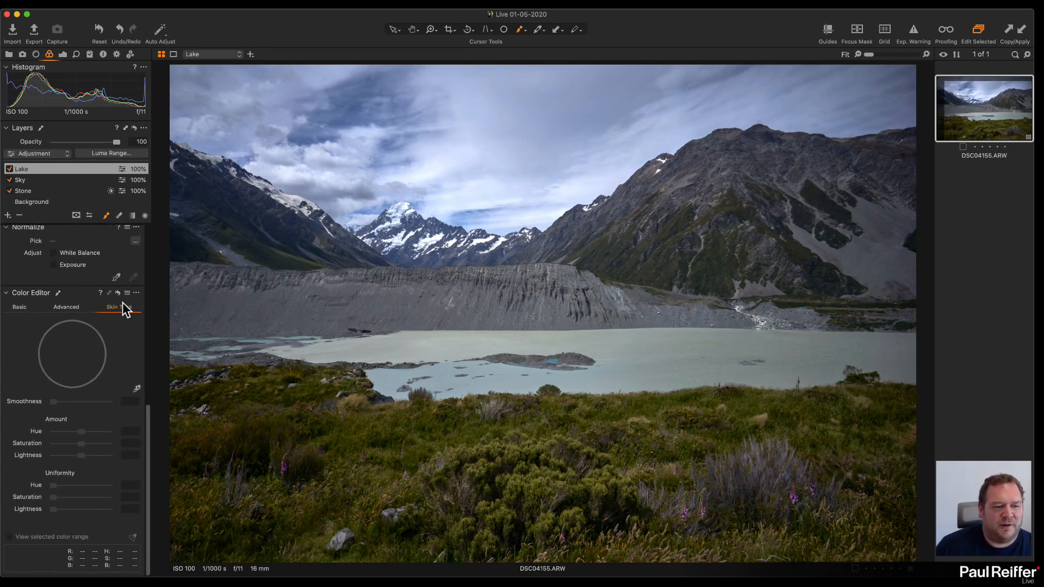
{"action": "left_click", "coordinate": [28, 307]}
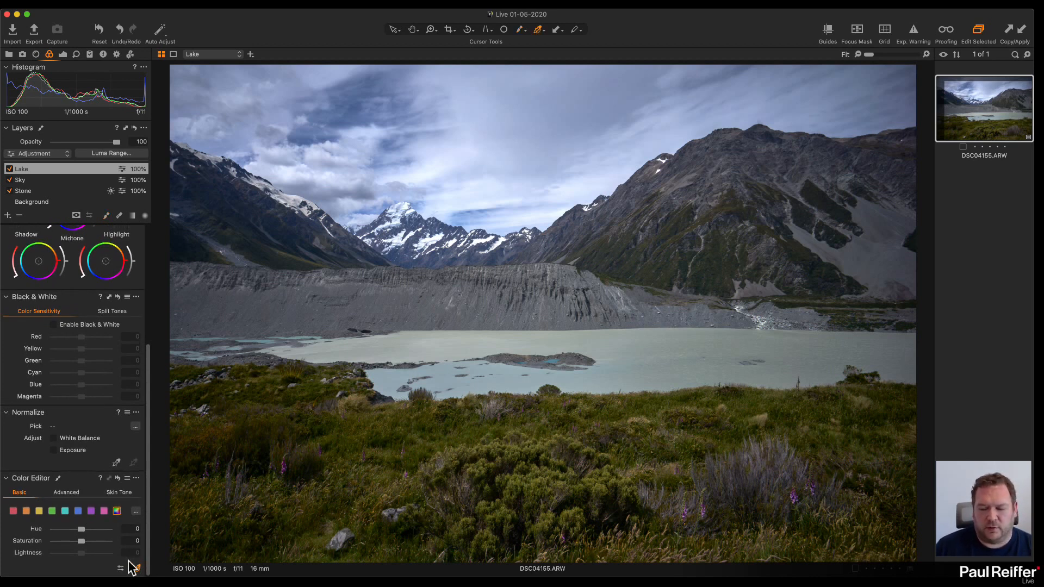
{"action": "left_click", "coordinate": [535, 345]}
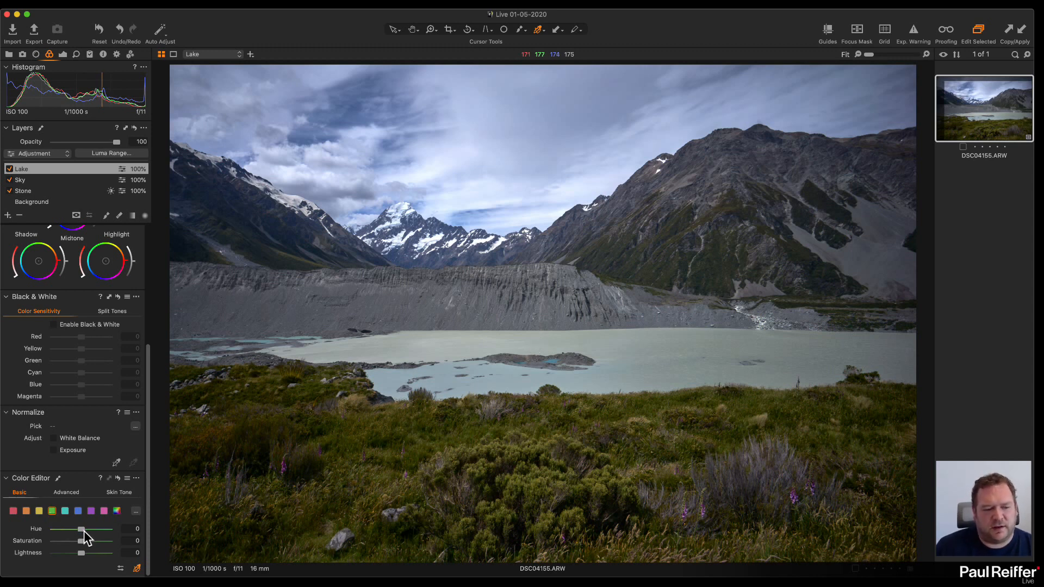
{"action": "mouse_move", "coordinate": [82, 530]}
{"action": "left_mouse_down"}
{"action": "mouse_move", "coordinate": [99, 531]}
{"action": "mouse_move", "coordinate": [90, 543]}
{"action": "left_mouse_up"}
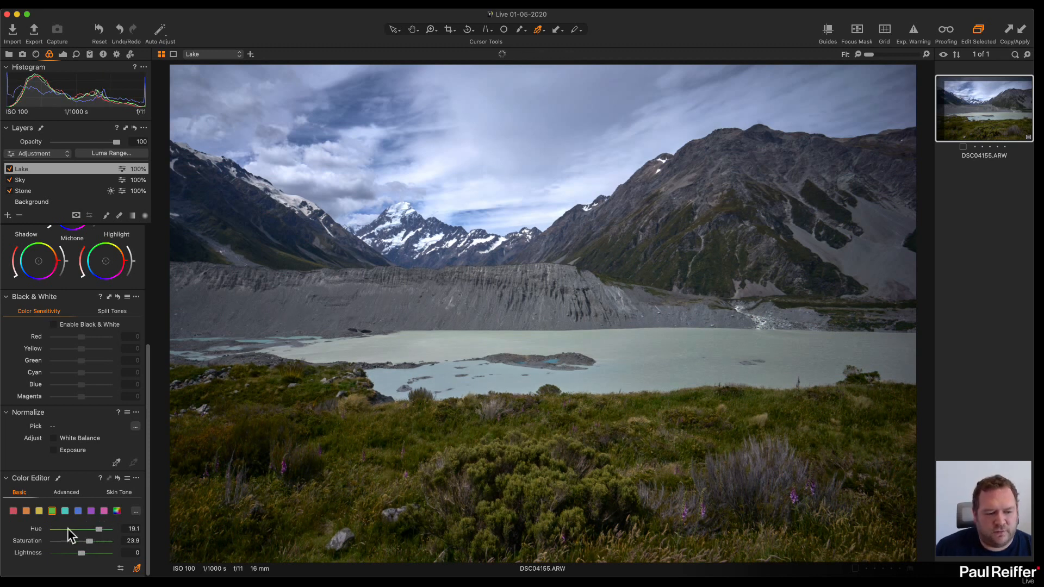
Set the Lake layer's green to saturation 42.8 and lightness -14.6, and its cyan to hue 13.4, saturation 36.1 and lightness -14.
{"action": "left_click_drag", "start_coordinate": [89, 542], "coordinate": [74, 557]}
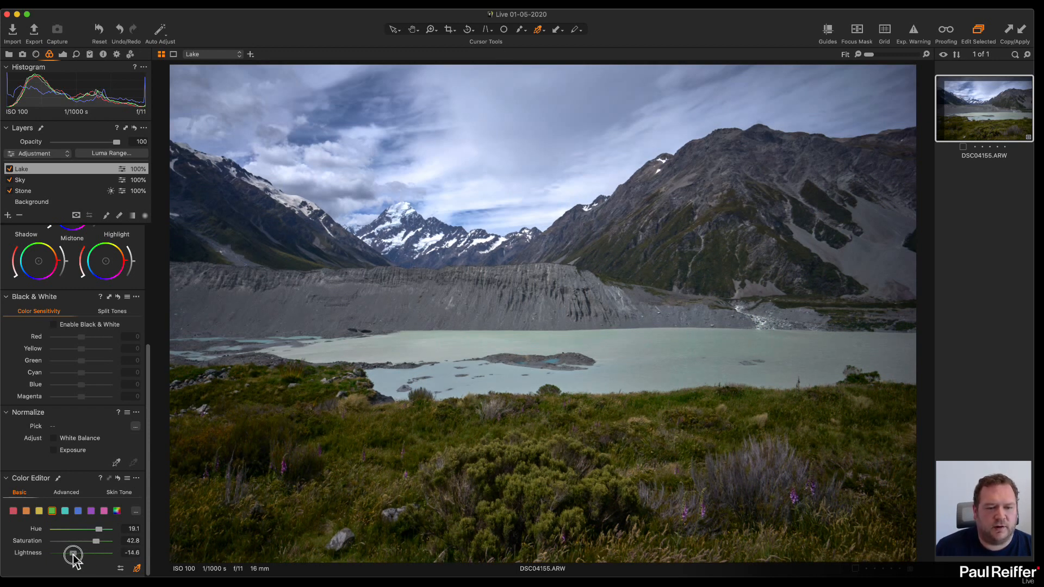
{"action": "left_click", "coordinate": [64, 510]}
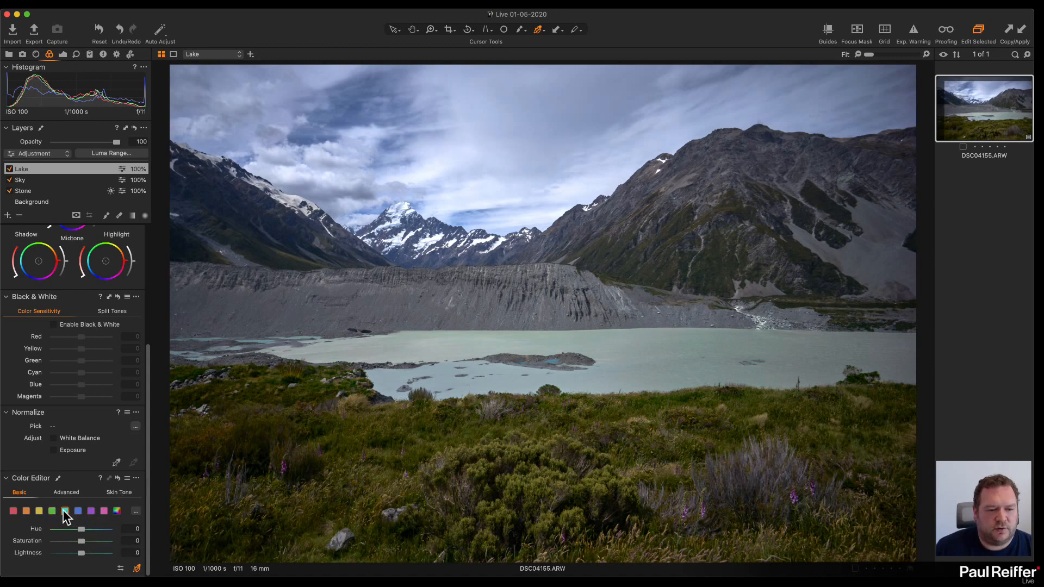
{"action": "left_click_drag", "start_coordinate": [81, 528], "coordinate": [74, 554]}
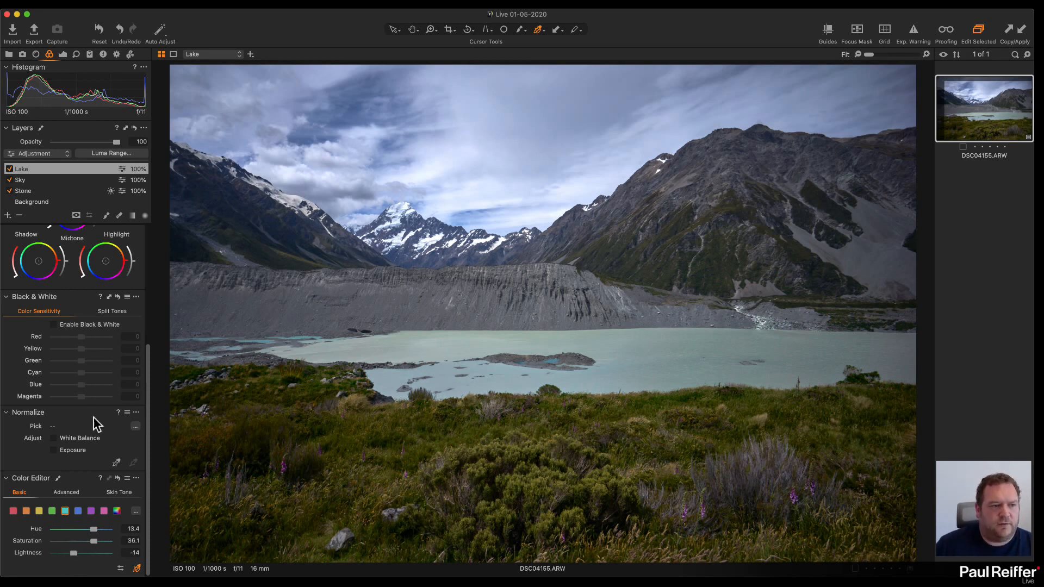
Compare the lake up close with the Lake layer turned off and back on.
{"action": "left_click", "coordinate": [9, 169]}
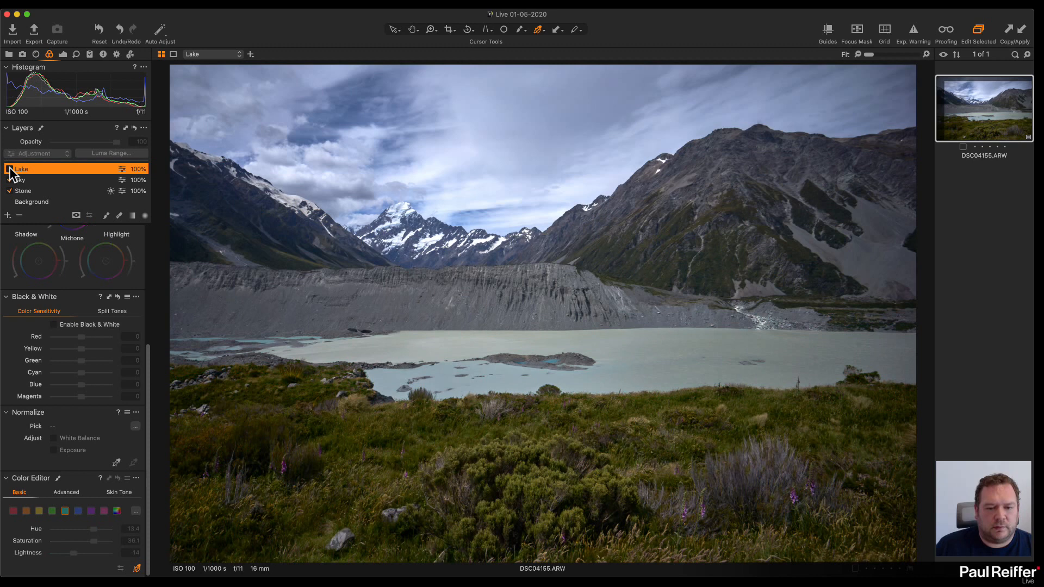
{"action": "key", "text": "z"}
{"action": "left_click", "coordinate": [471, 312]}
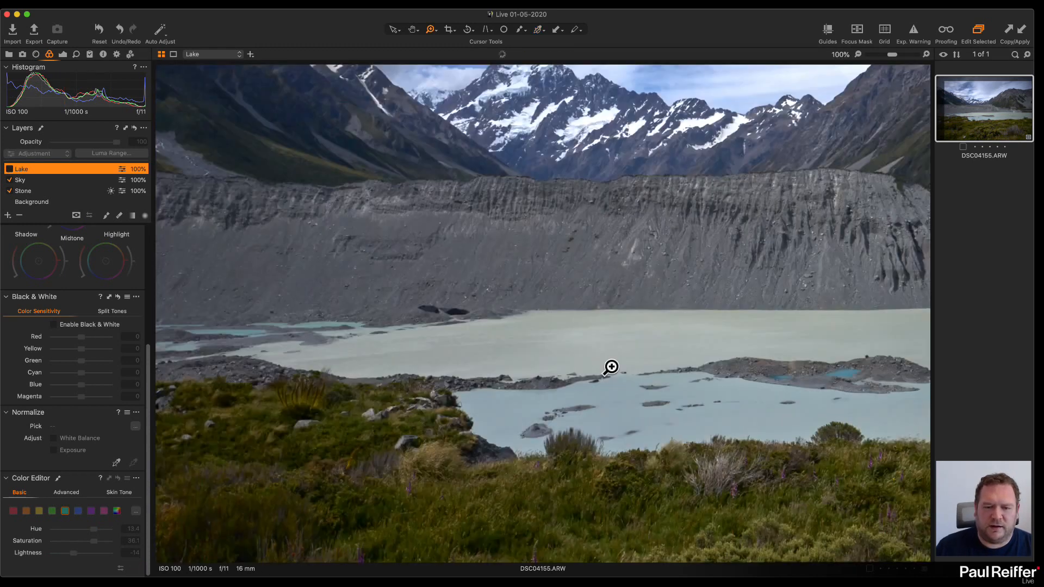
{"action": "left_click", "coordinate": [656, 386]}
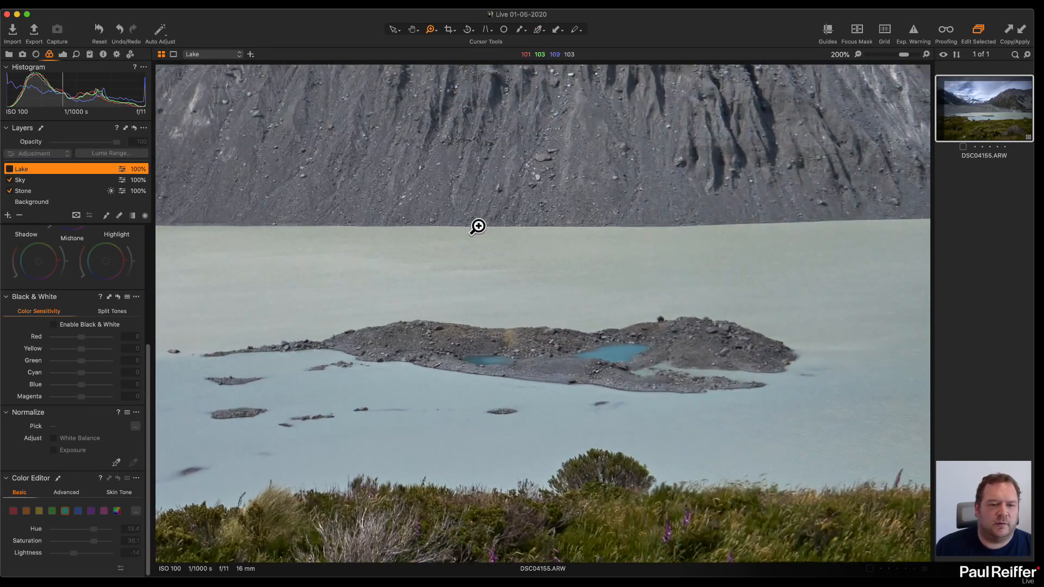
{"action": "left_click", "coordinate": [9, 170]}
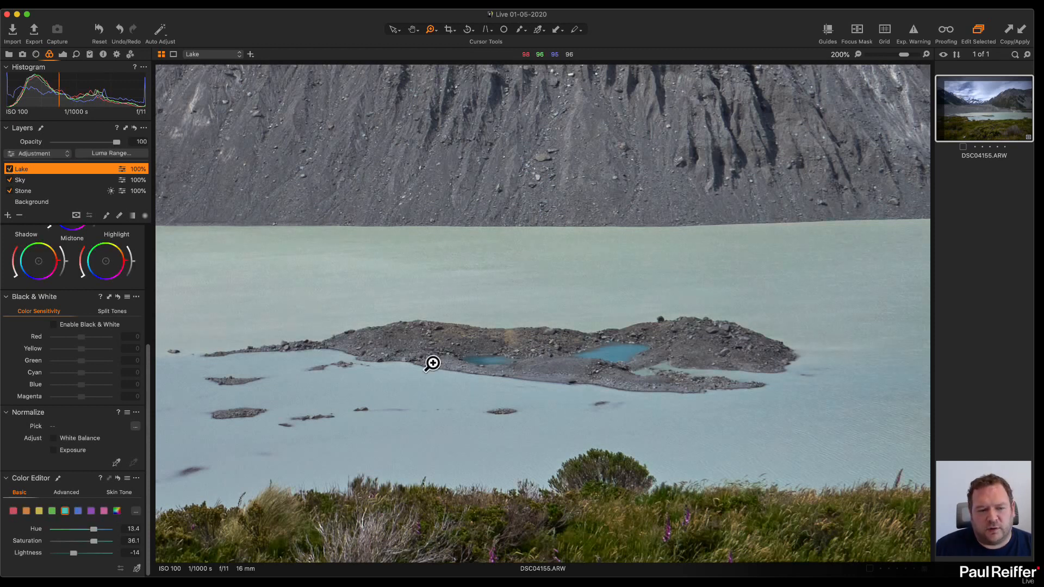
{"action": "scroll", "coordinate": [421, 365], "scroll_direction": "down", "scroll_amount": 3}
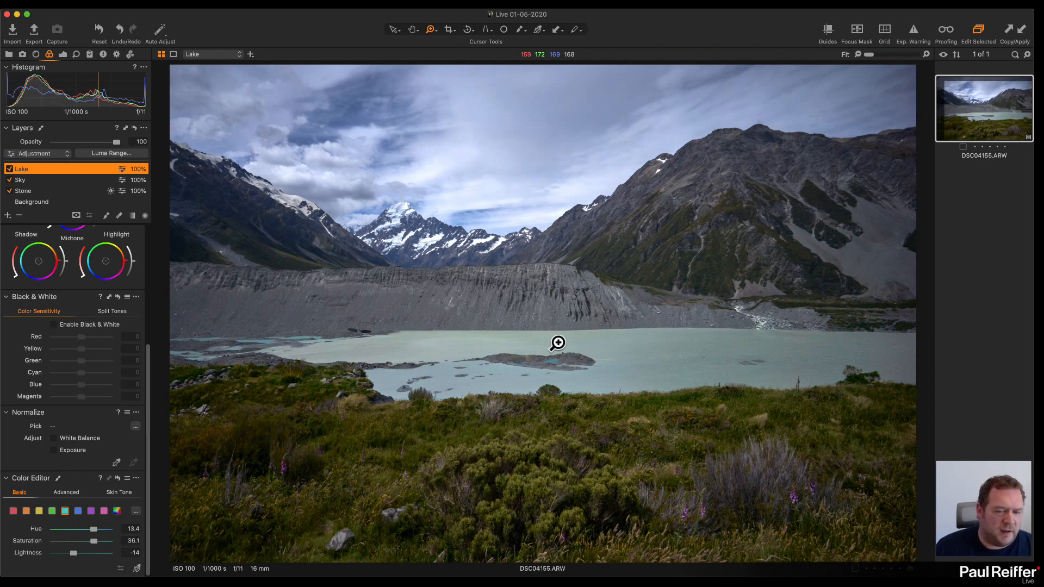
{"action": "scroll", "coordinate": [63, 415], "scroll_direction": "up", "scroll_amount": 5}
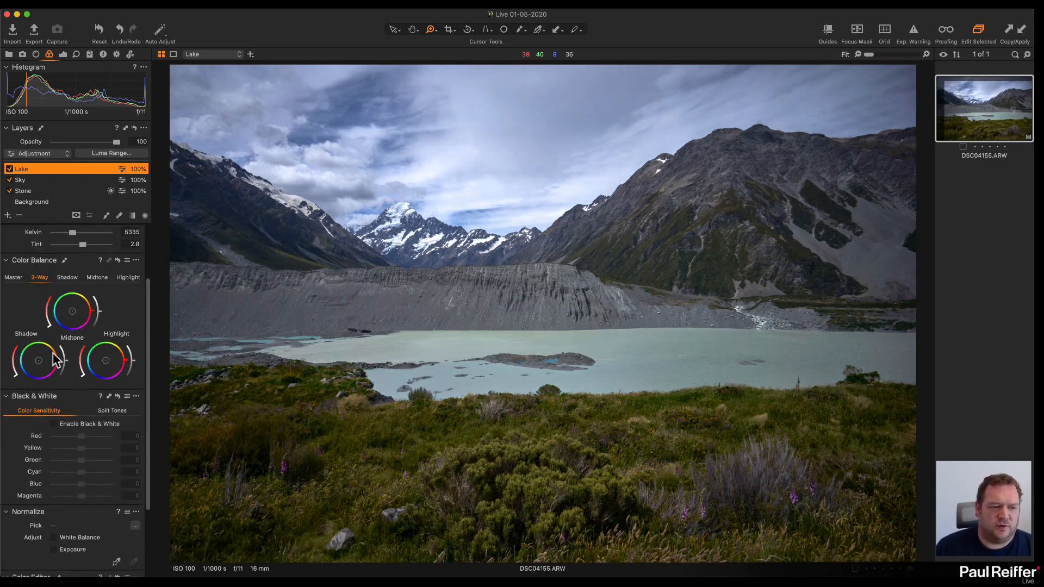
{"action": "scroll", "coordinate": [116, 371], "scroll_direction": "up", "scroll_amount": 3}
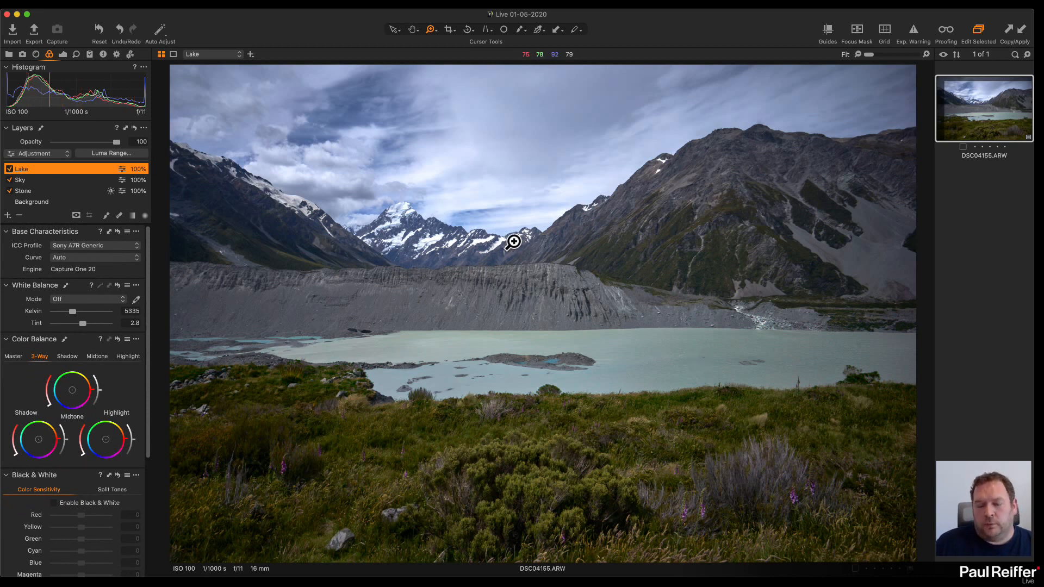
Create a new unedited variant of DSC04155.ARW and show it side by side with the edited version.
{"action": "right_click", "coordinate": [993, 104]}
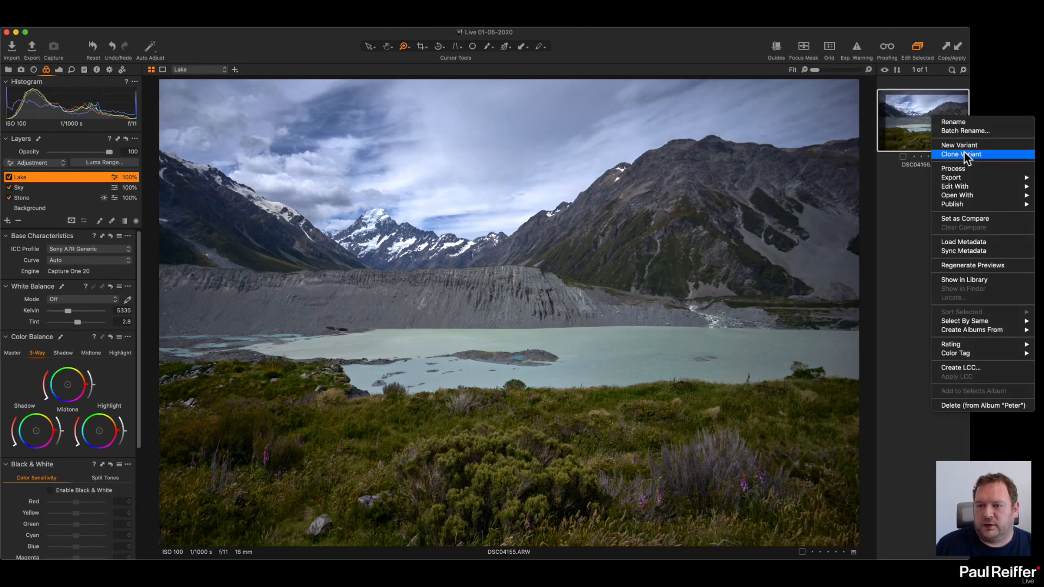
{"action": "left_click", "coordinate": [965, 155]}
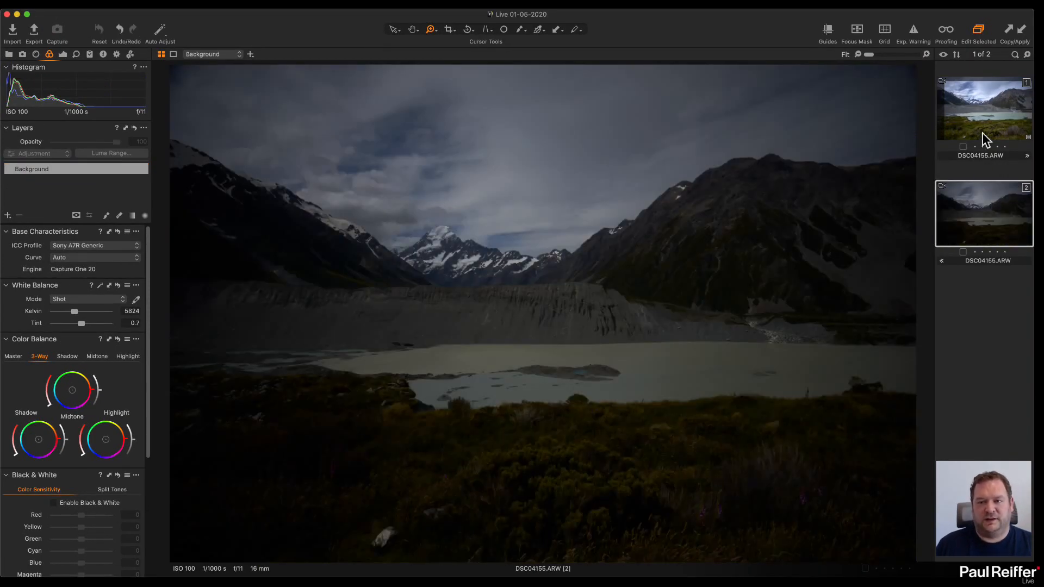
{"action": "left_click", "coordinate": [989, 127], "text": "super"}
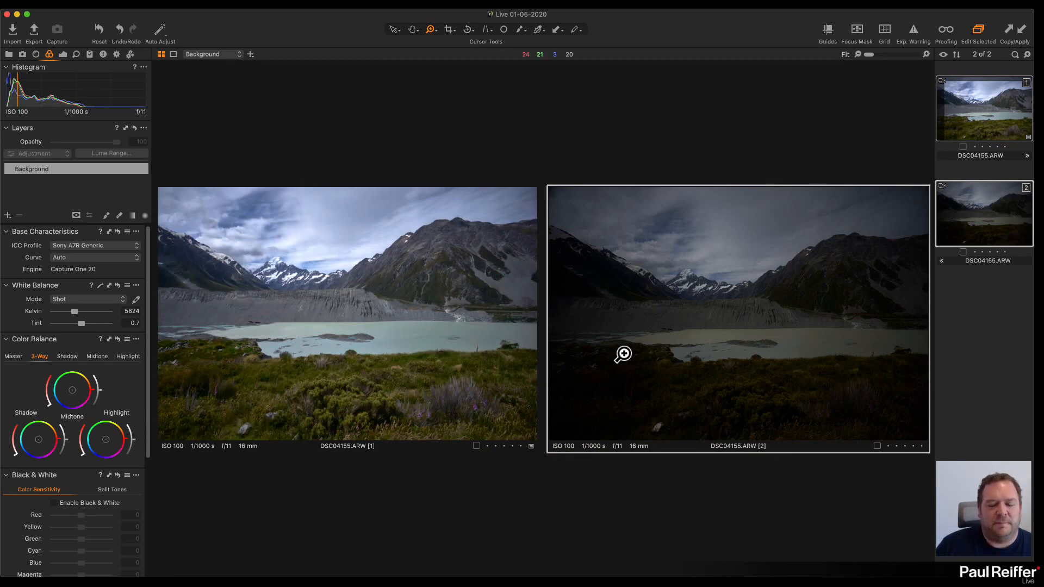
Open the collection with the hilltop tower photos and compare both variants of 20191022_MG_1958.dng side by side in full screen.
{"action": "left_click", "coordinate": [9, 54]}
{"action": "left_click", "coordinate": [62, 173]}
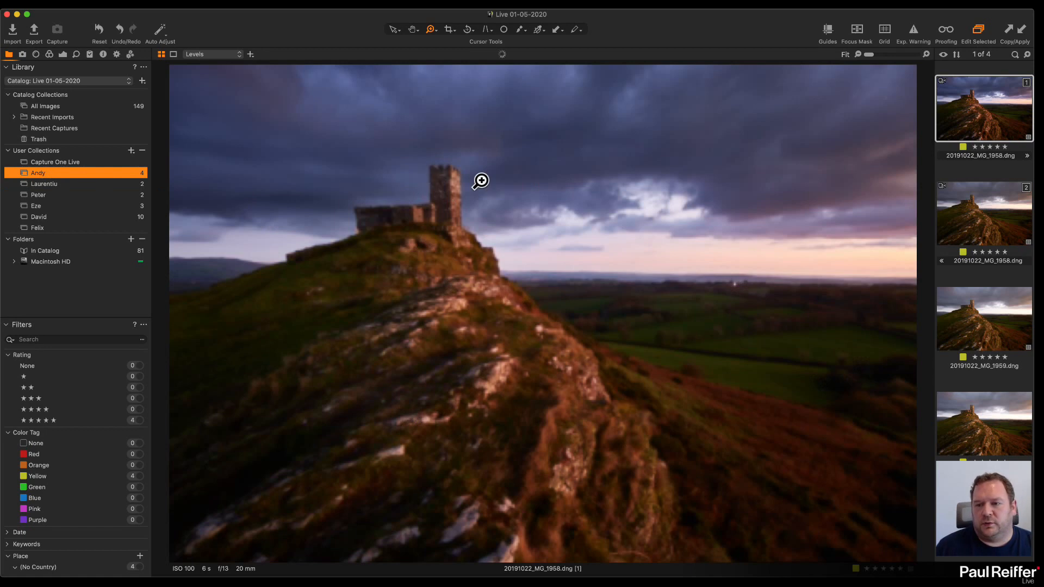
{"action": "left_click", "coordinate": [990, 204], "text": "super"}
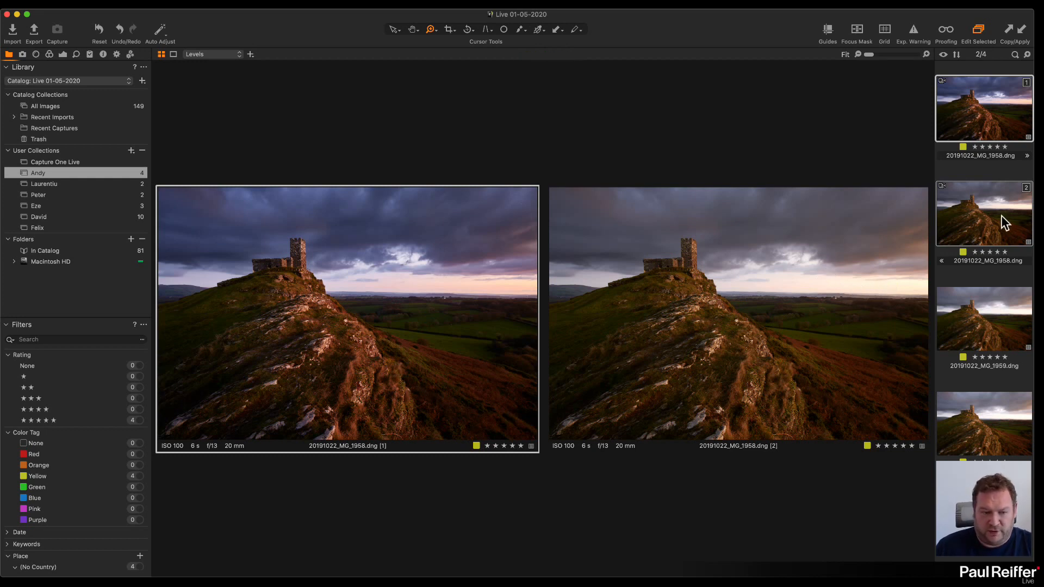
{"action": "left_click", "coordinate": [63, 54]}
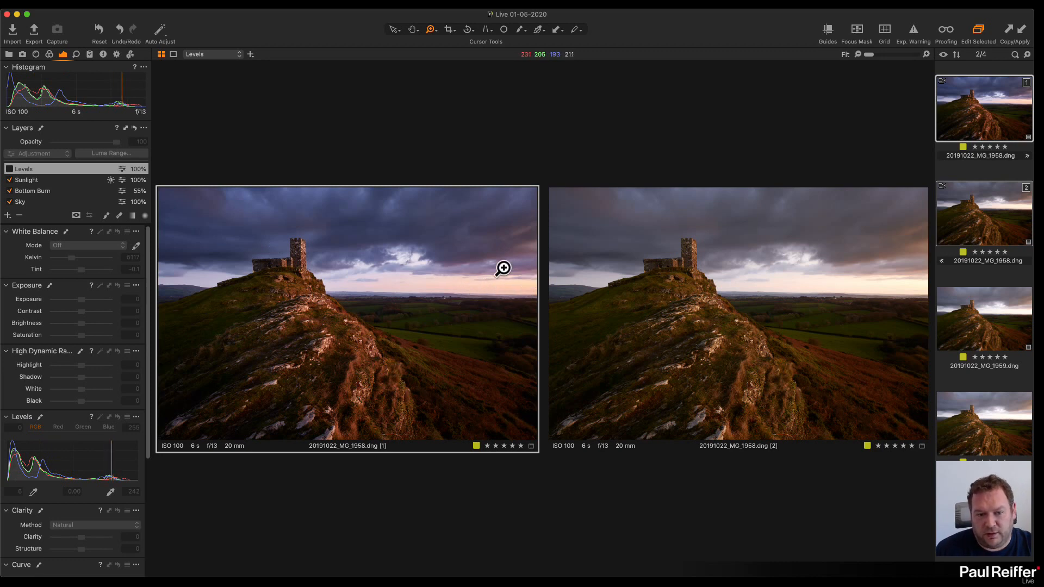
{"action": "key", "text": "alt+super+f"}
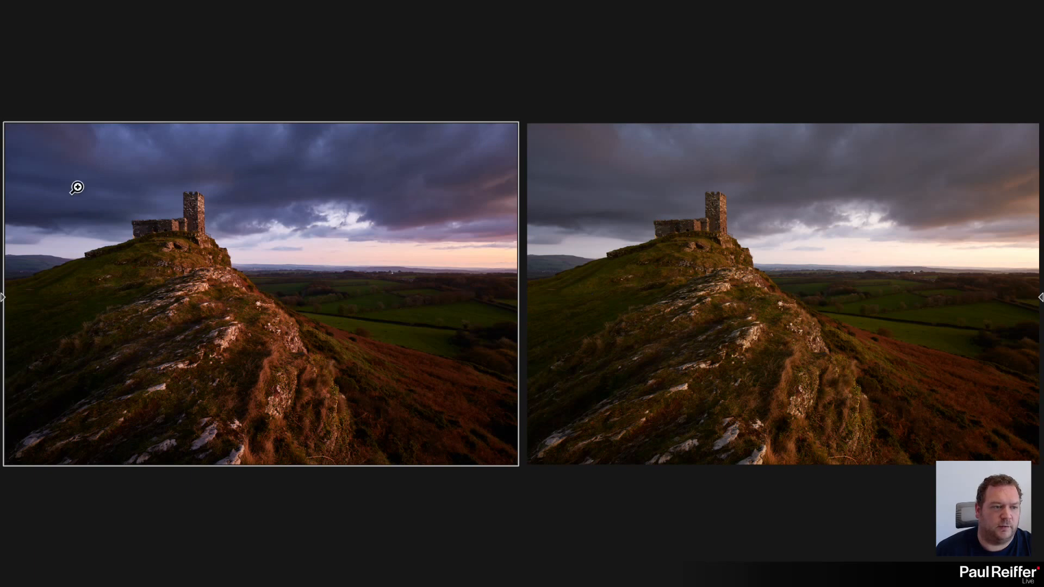
Review the Sky layer's adjustments on the first tower variant and inspect its dark clouds up close.
{"action": "mouse_move", "coordinate": [1, 181]}
{"action": "scroll", "coordinate": [22, 123], "scroll_direction": "down", "scroll_amount": 1}
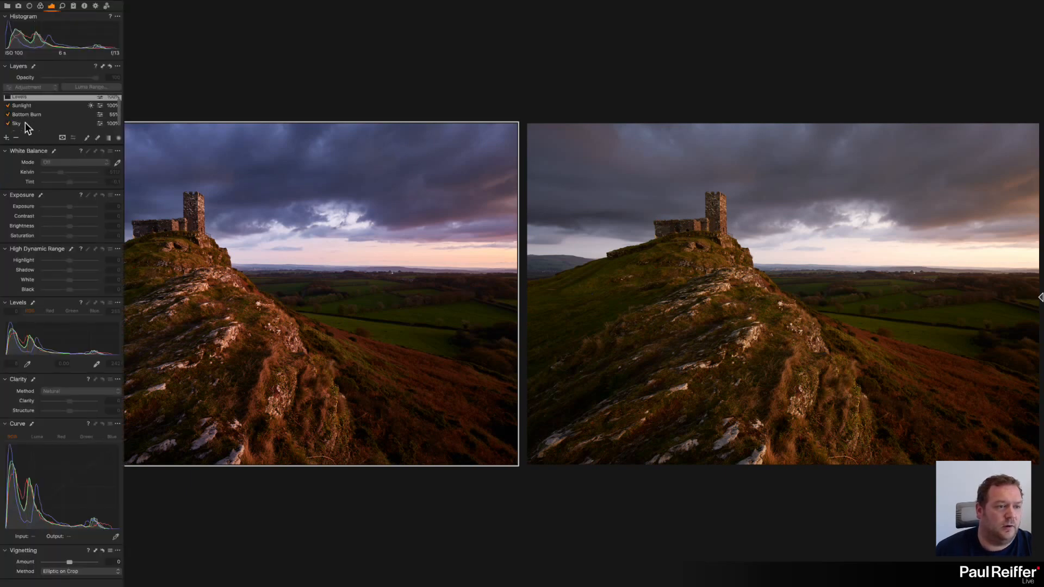
{"action": "left_click", "coordinate": [16, 121]}
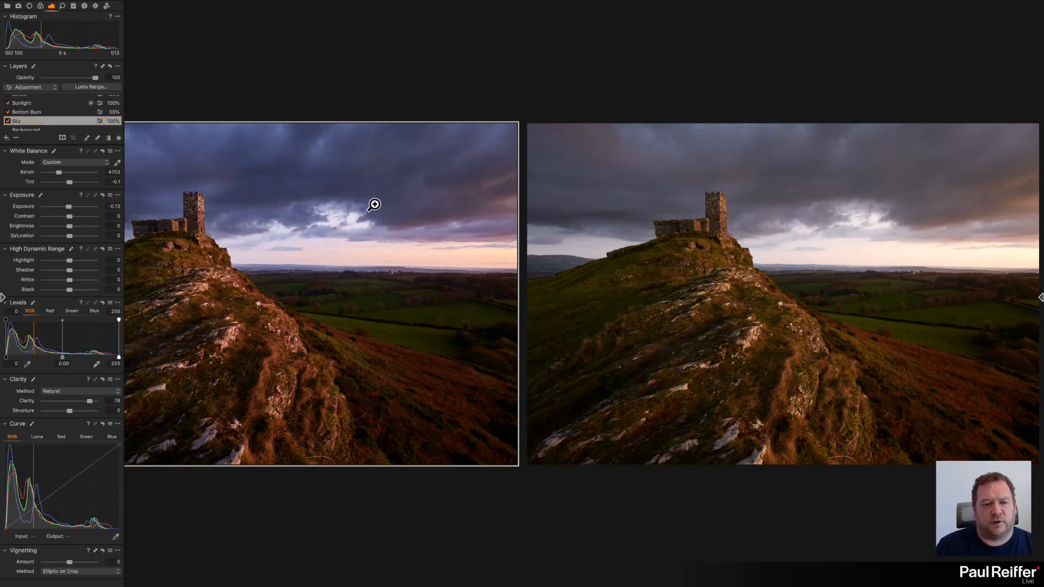
{"action": "key", "text": "super+t"}
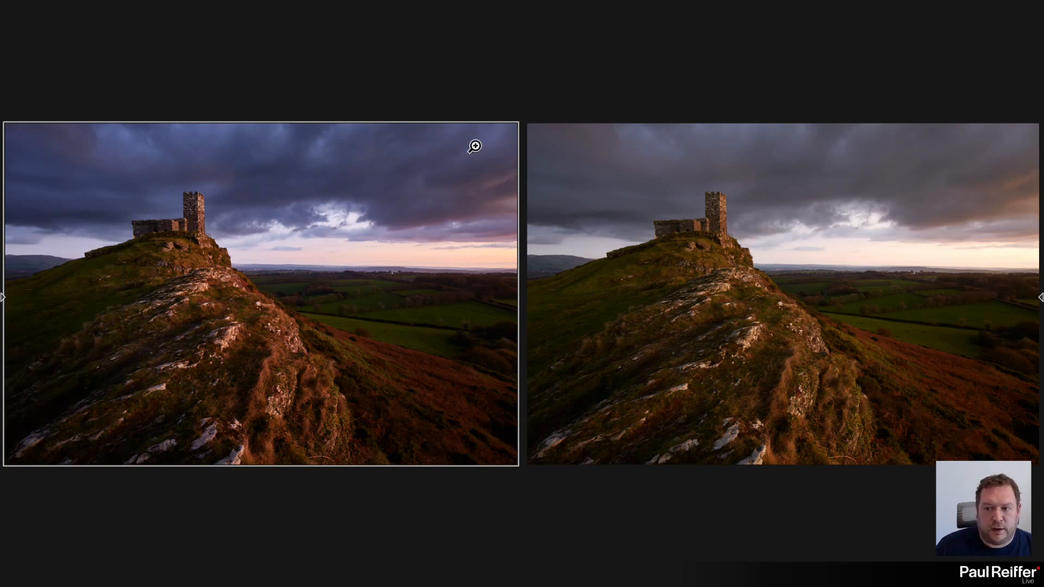
{"action": "left_click", "coordinate": [372, 168]}
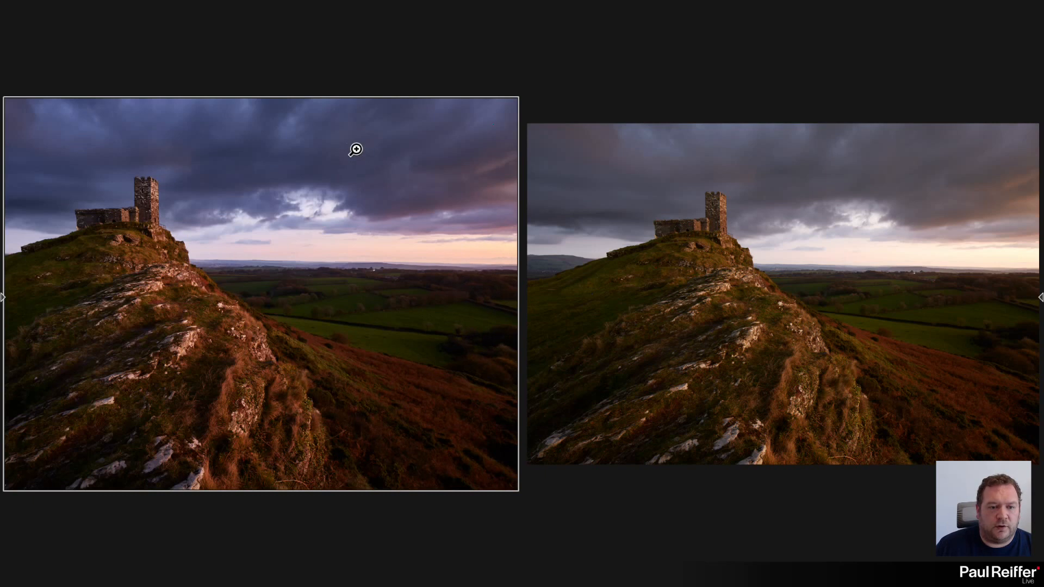
{"action": "left_click", "coordinate": [356, 150]}
{"action": "left_click", "coordinate": [294, 109]}
{"action": "left_click", "coordinate": [248, 112]}
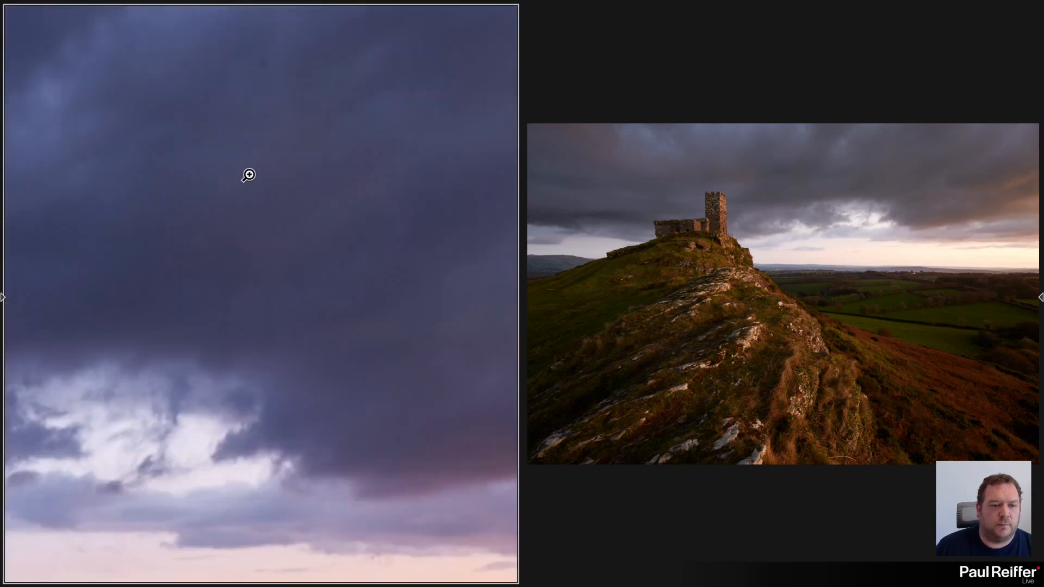
Remove the dust spot from the upper sky on the first tower variant's Background layer using Spot Removal, then exit full screen.
{"action": "mouse_move", "coordinate": [2, 276]}
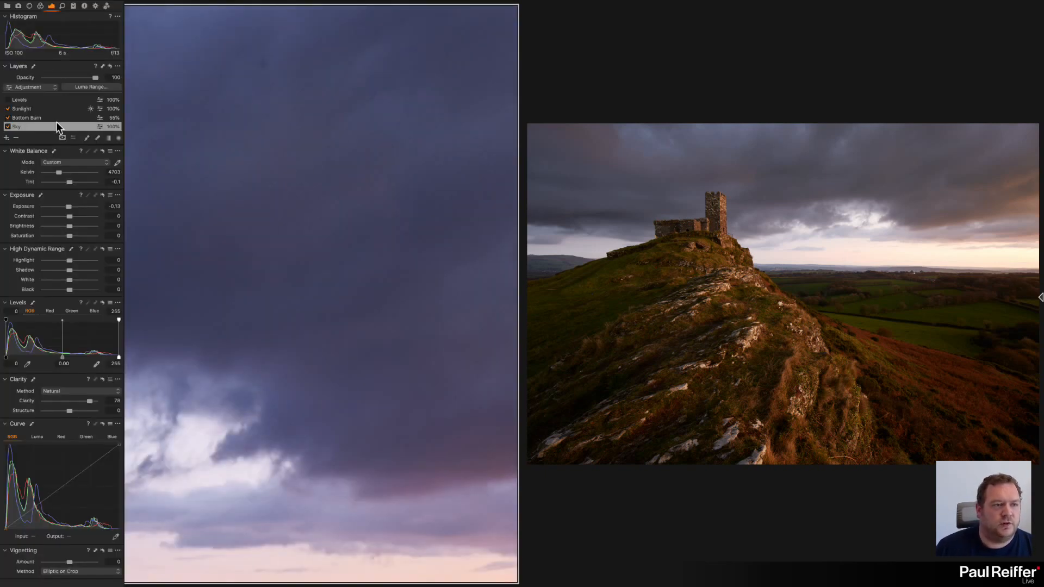
{"action": "left_click", "coordinate": [63, 6]}
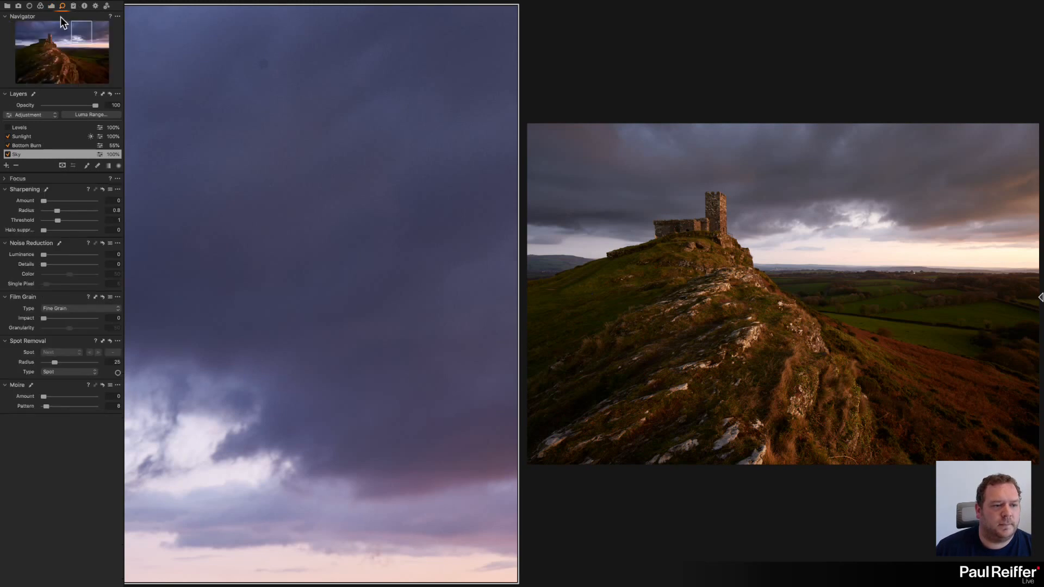
{"action": "scroll", "coordinate": [38, 132], "scroll_direction": "down", "scroll_amount": 2}
{"action": "left_click", "coordinate": [35, 153]}
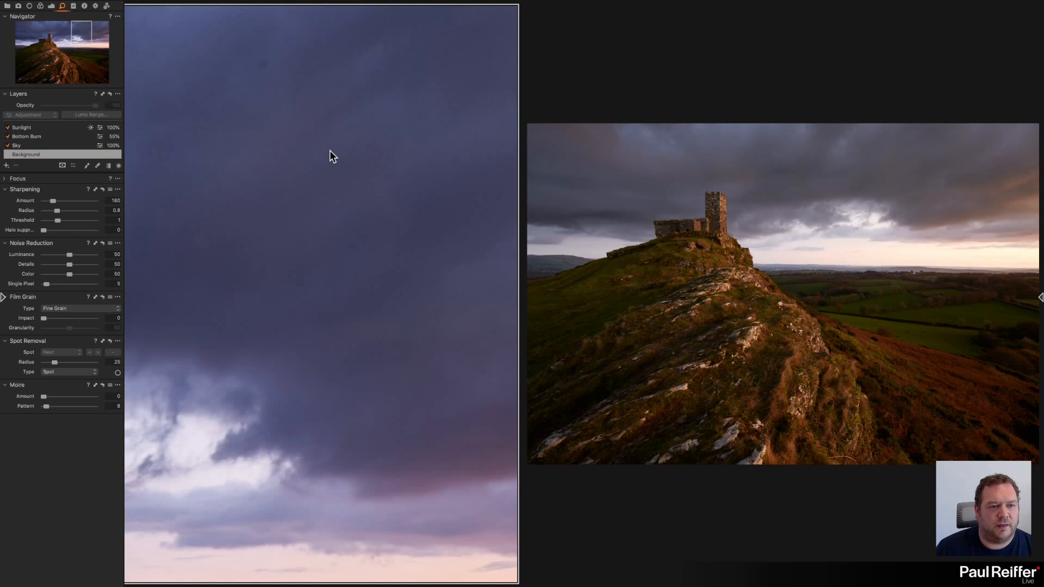
{"action": "left_click", "coordinate": [273, 93]}
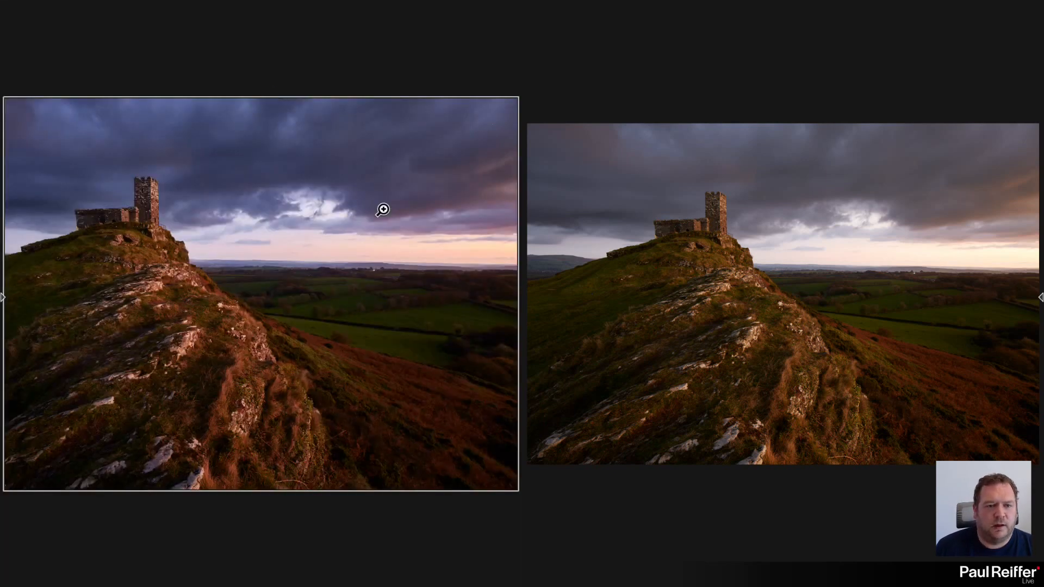
{"action": "left_click_drag", "start_coordinate": [326, 104], "coordinate": [362, 126]}
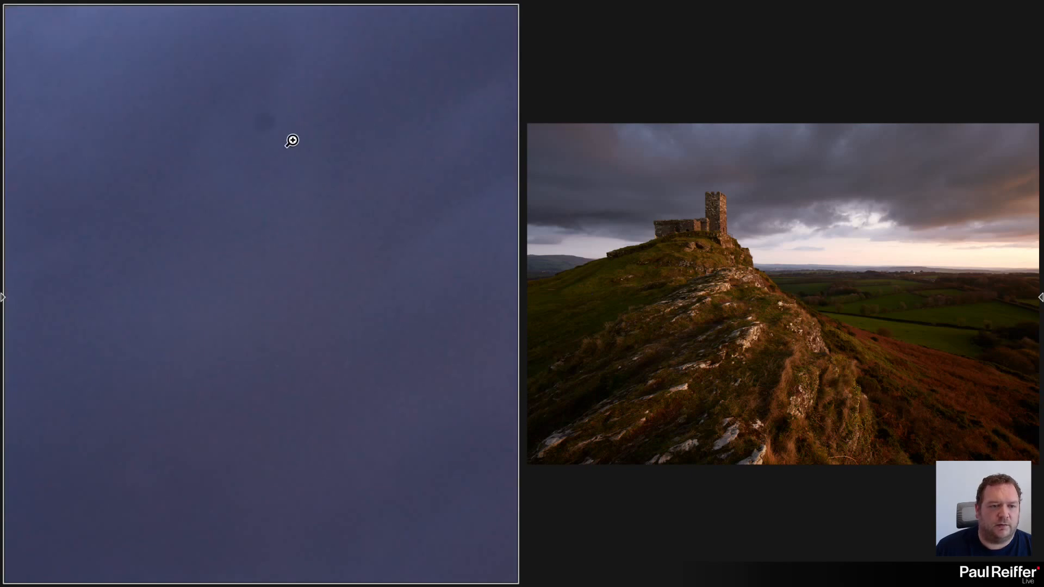
{"action": "mouse_move", "coordinate": [401, 2]}
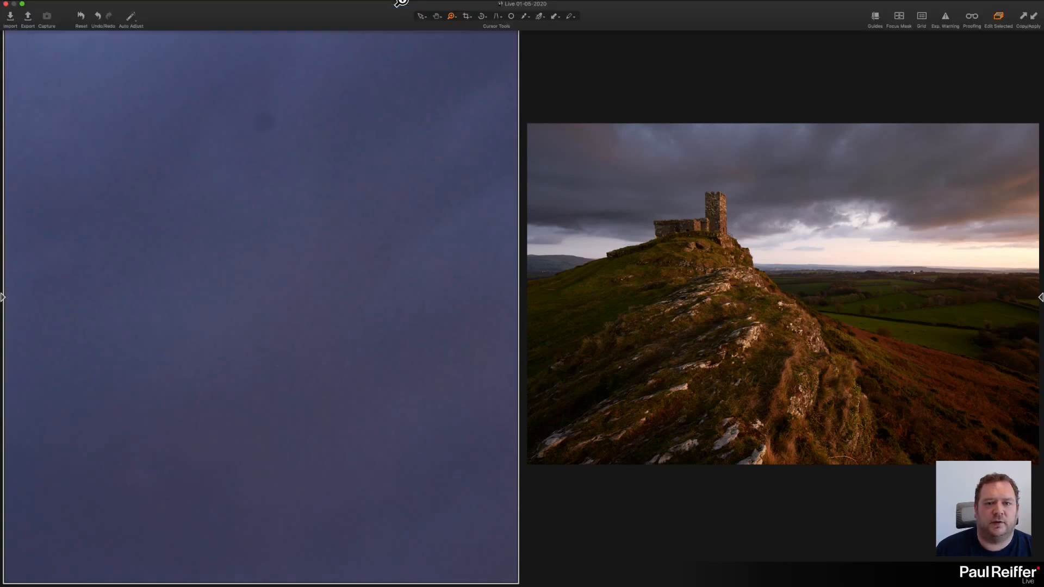
{"action": "left_click", "coordinate": [511, 25]}
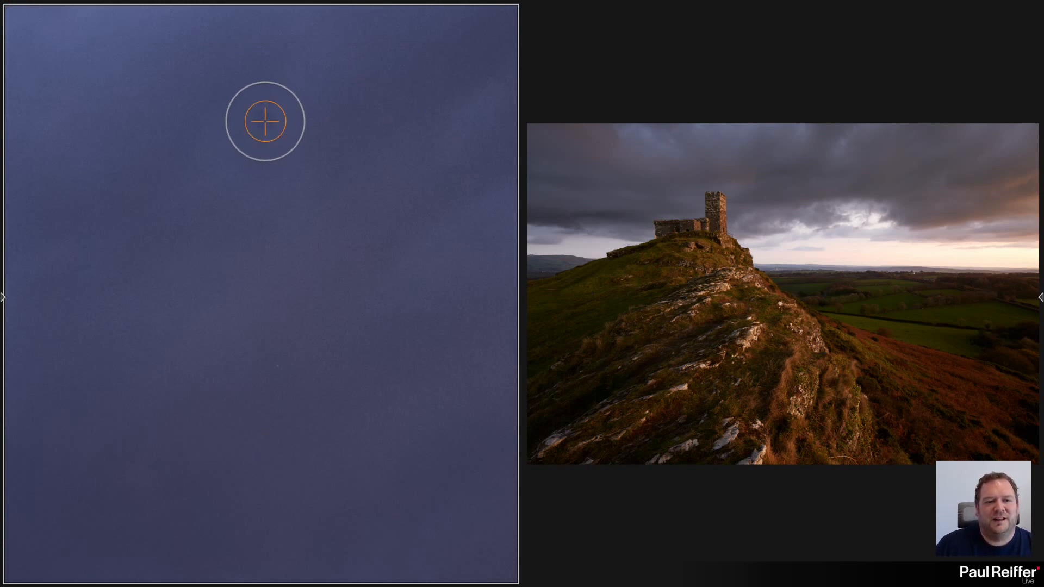
{"action": "mouse_move", "coordinate": [479, 16]}
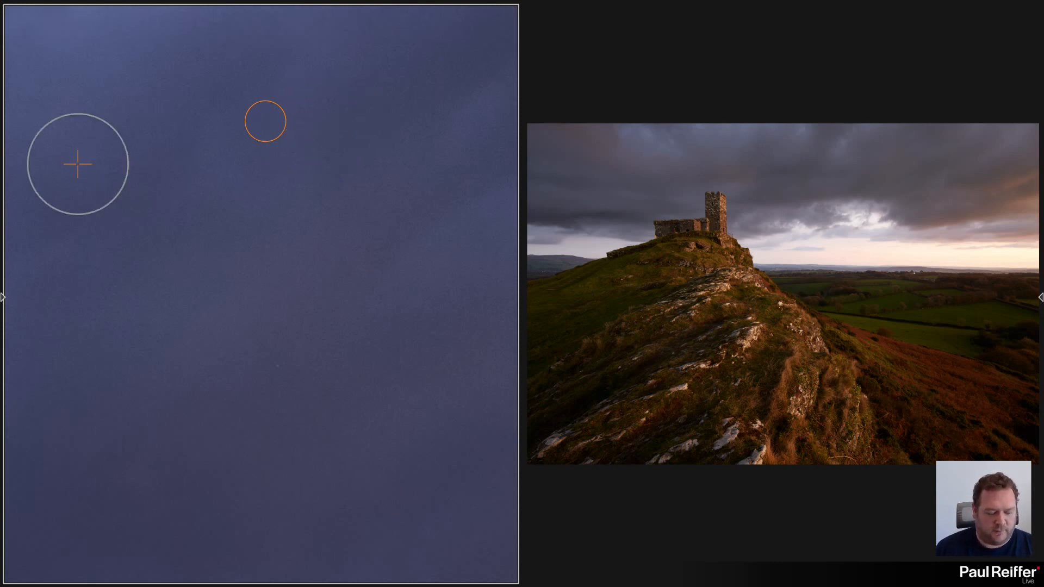
{"action": "key", "text": "Delete"}
{"action": "key", "text": "z"}
{"action": "left_click", "coordinate": [248, 197]}
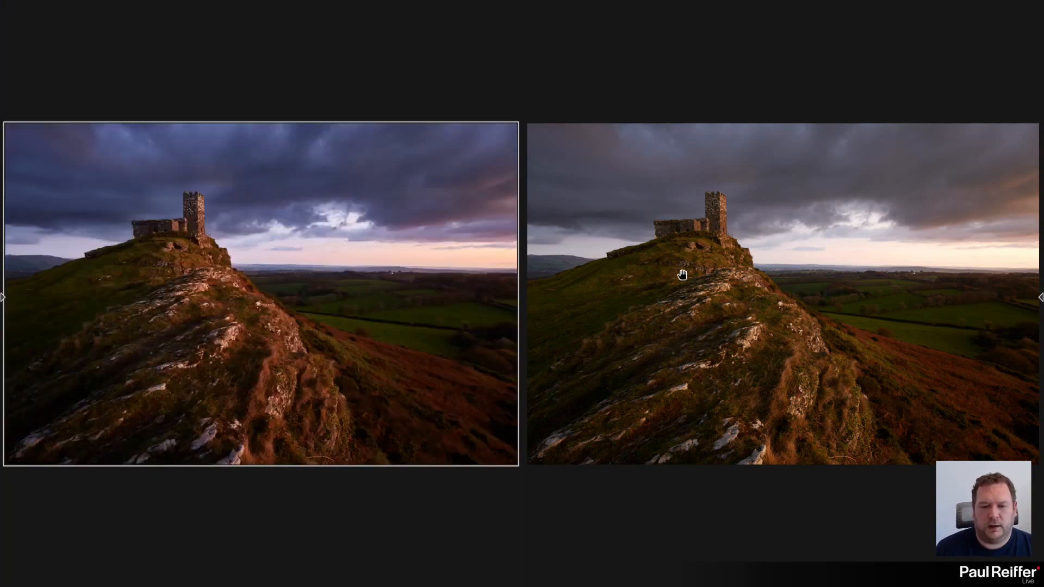
{"action": "key", "text": "Escape"}
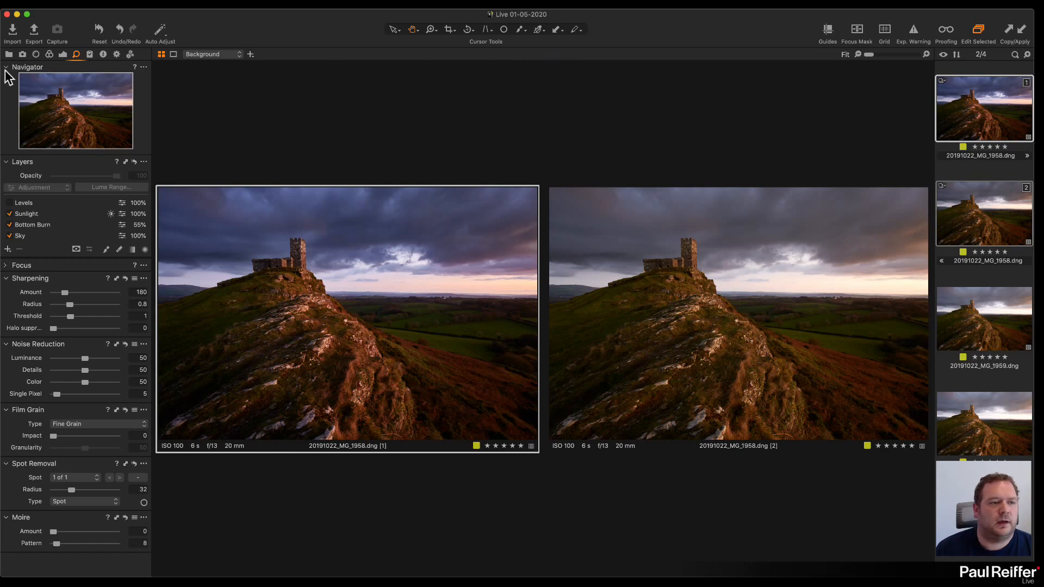
Open the collection with the snowy mountain photo and compare both variants of DSCF1144.RAF side by side.
{"action": "left_click", "coordinate": [9, 54]}
{"action": "left_click", "coordinate": [45, 184]}
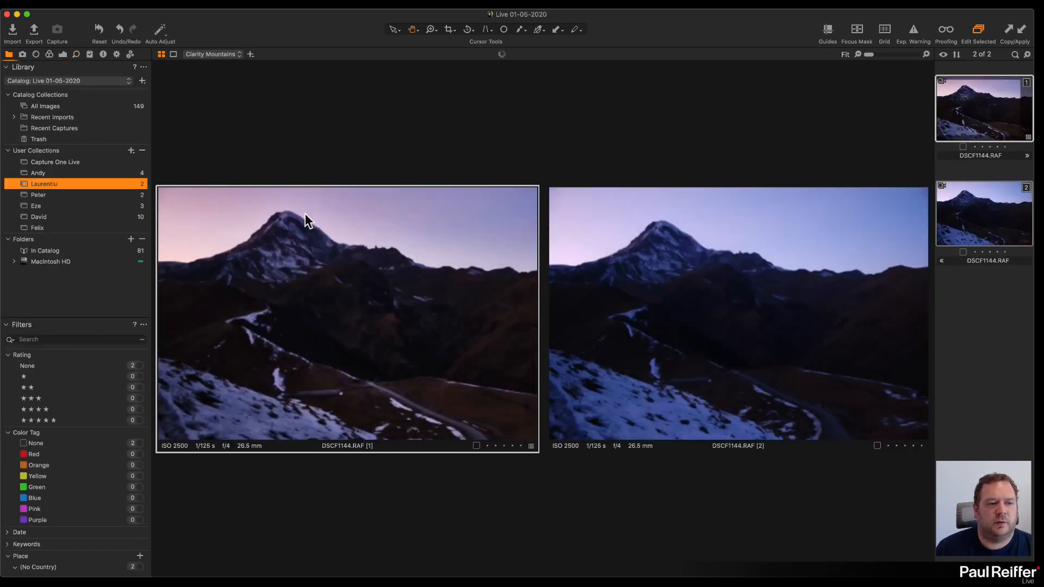
{"action": "left_click", "coordinate": [988, 136]}
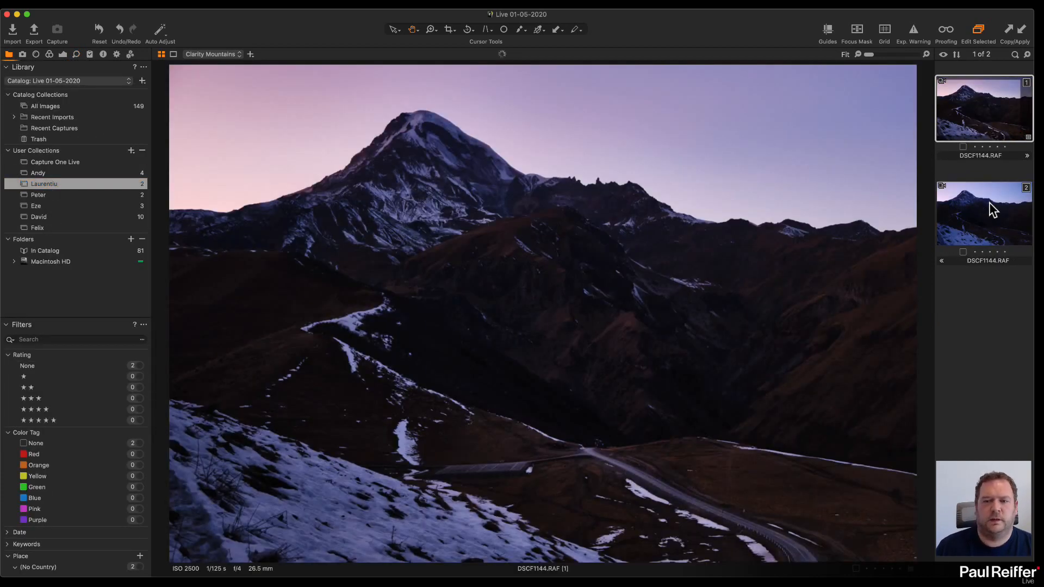
{"action": "left_click", "coordinate": [985, 233], "text": "super"}
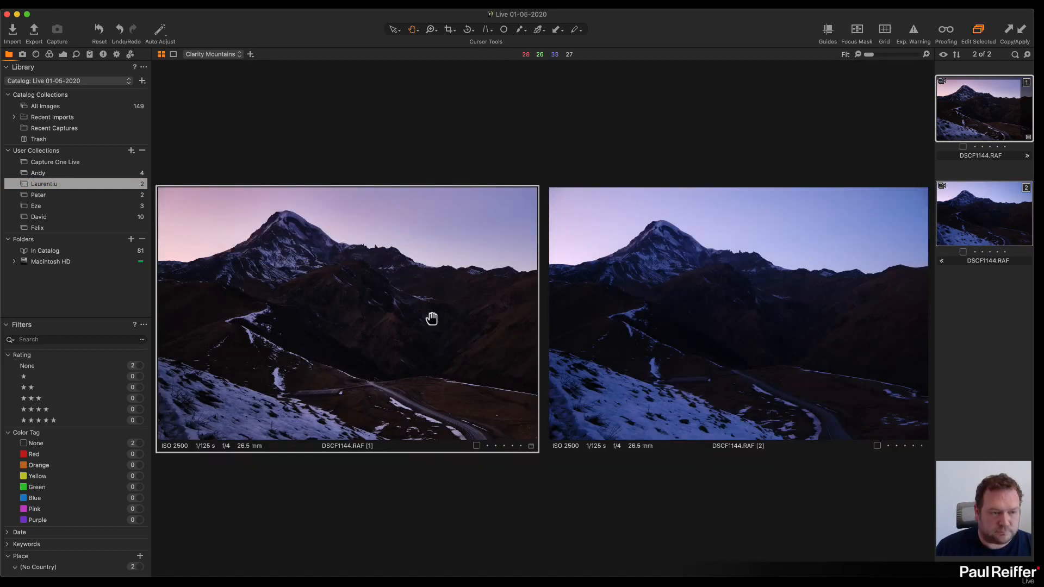
Compare both variants of DSCF1144.RAF in full screen with the first variant's layers and exposure adjustments shown.
{"action": "left_click", "coordinate": [63, 54]}
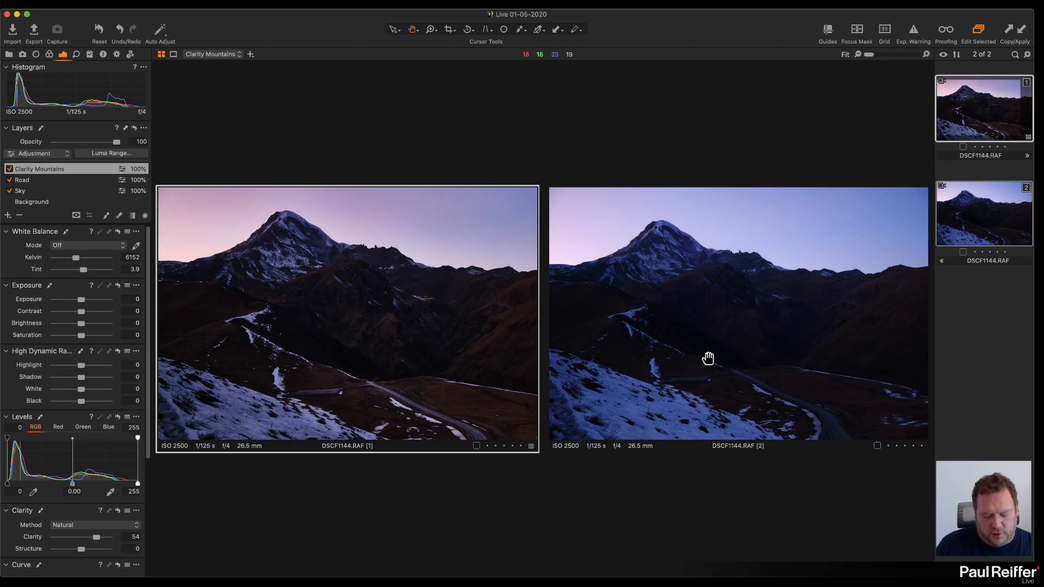
{"action": "key", "text": "alt+super+f"}
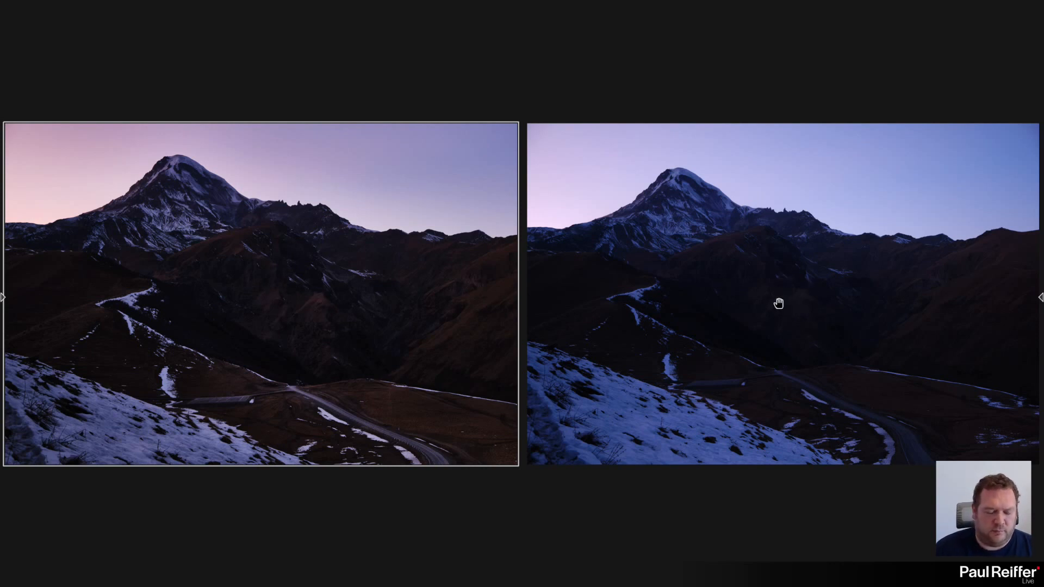
{"action": "left_click", "coordinate": [3, 297]}
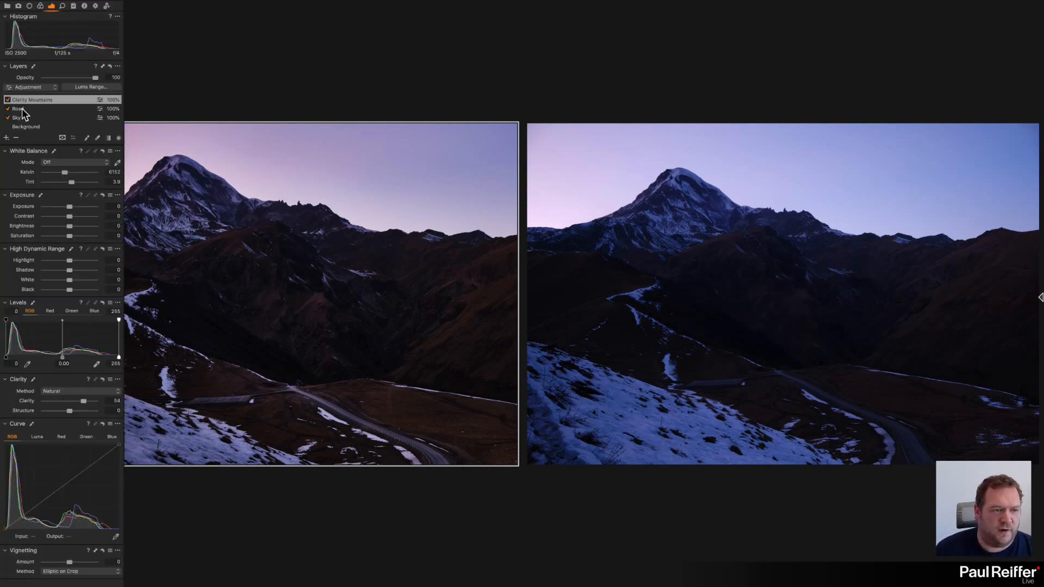
Review the first variant's Clarity Mountains layer with its effect switched off and on, and examine the Clarity Mountains and Road masks.
{"action": "left_click", "coordinate": [8, 101]}
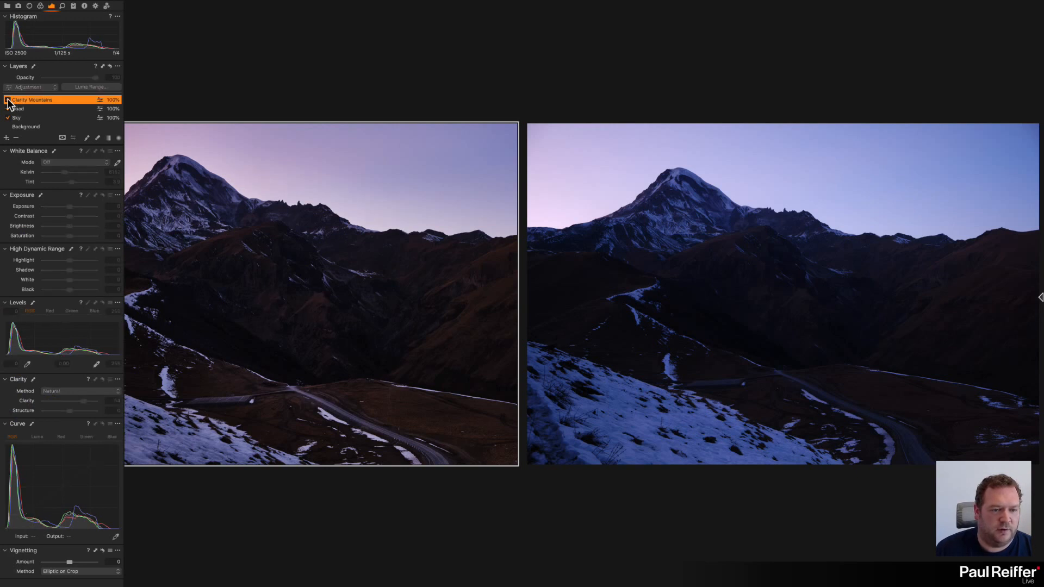
{"action": "key", "text": "m"}
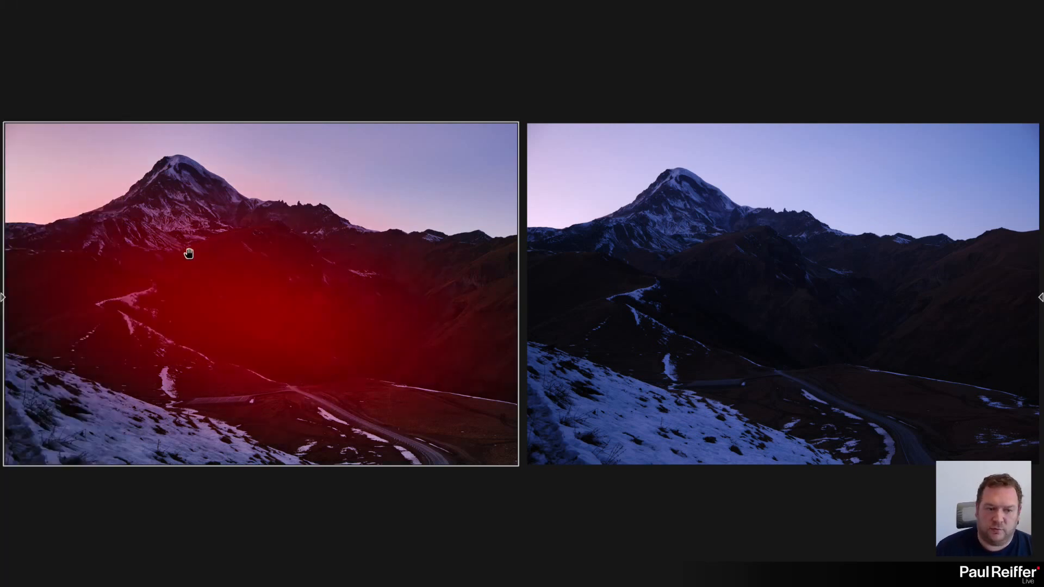
{"action": "mouse_move", "coordinate": [2, 290]}
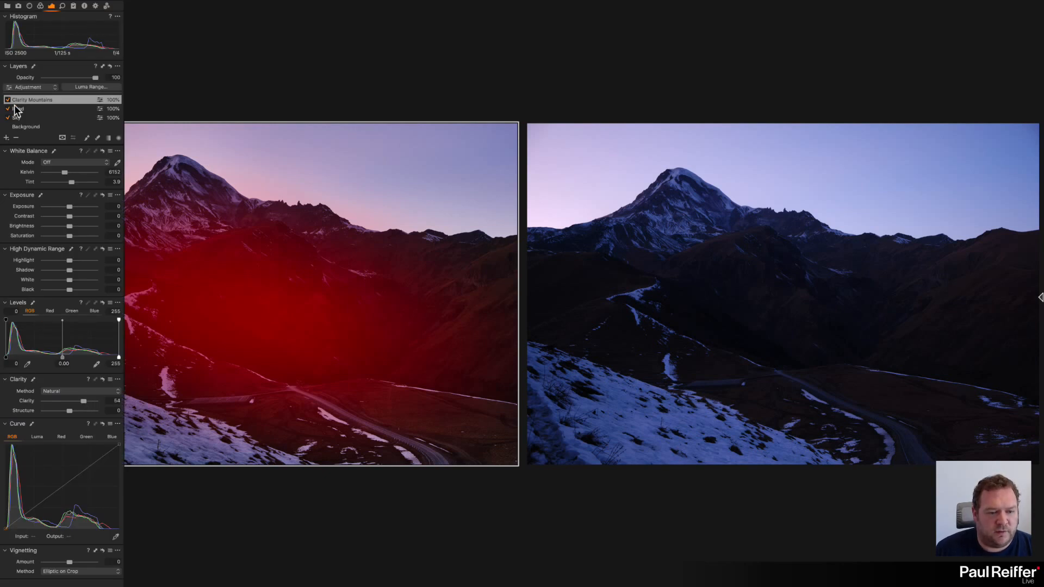
{"action": "key", "text": "m"}
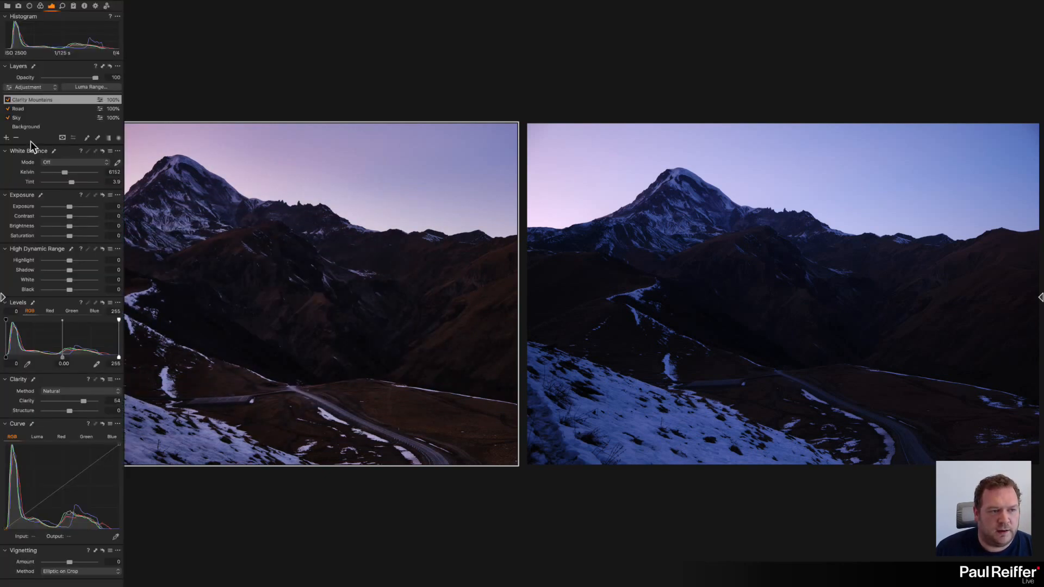
{"action": "left_click", "coordinate": [25, 109]}
{"action": "key", "text": "m"}
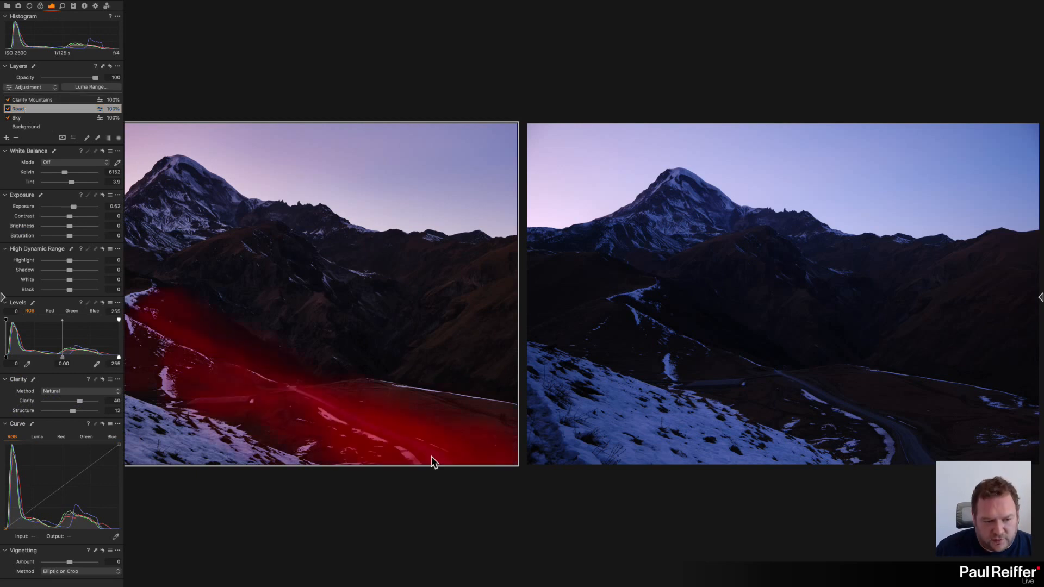
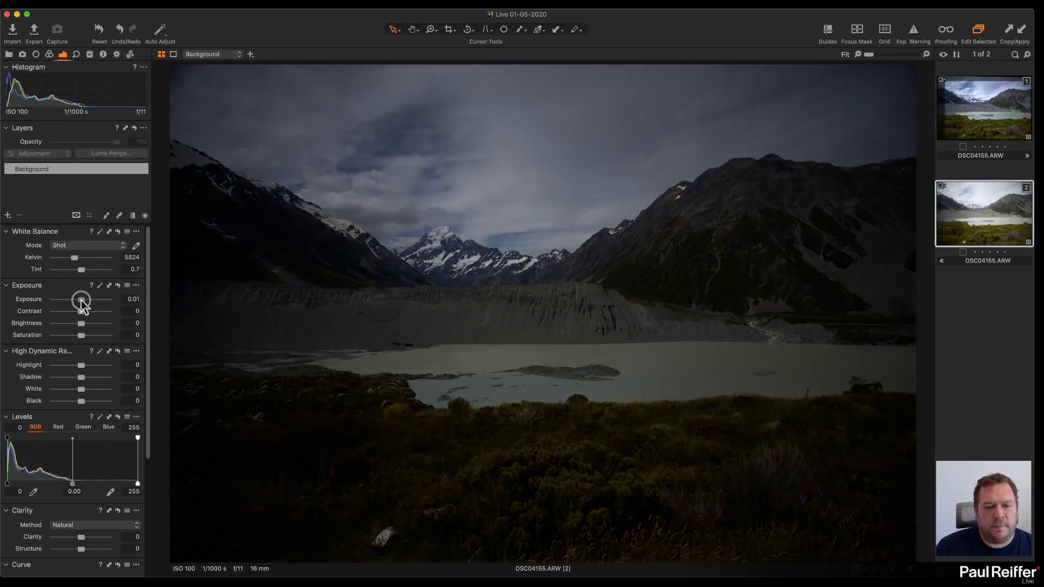
Try an Exposure of 2.89 on the unedited DSC04155.ARW variant to inspect the foreground vegetation's shadow detail up close.
{"action": "left_click", "coordinate": [272, 445]}
{"action": "left_click", "coordinate": [274, 444]}
{"action": "left_click", "coordinate": [429, 295]}
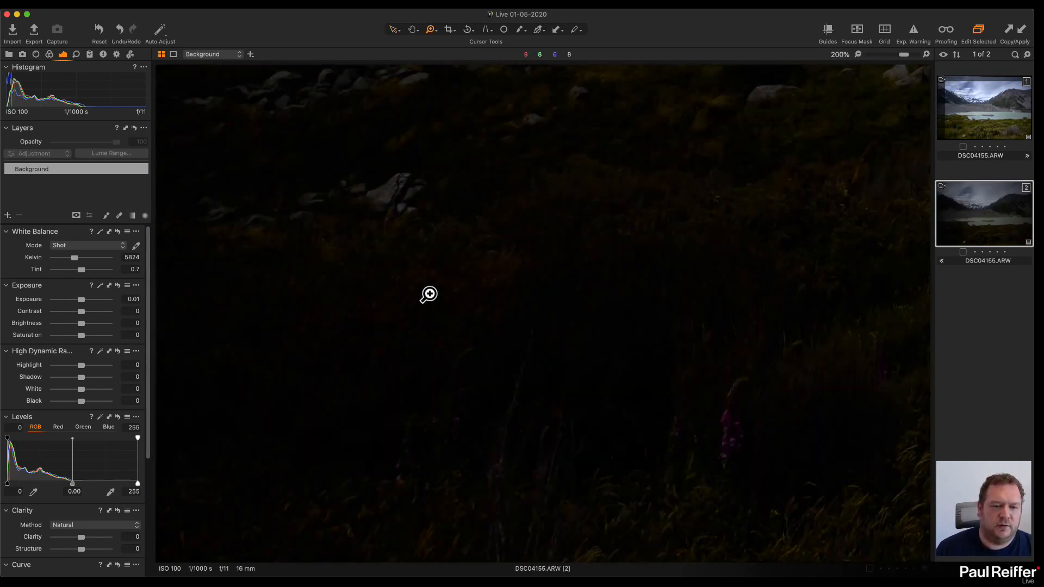
{"action": "left_click_drag", "start_coordinate": [81, 299], "coordinate": [102, 299]}
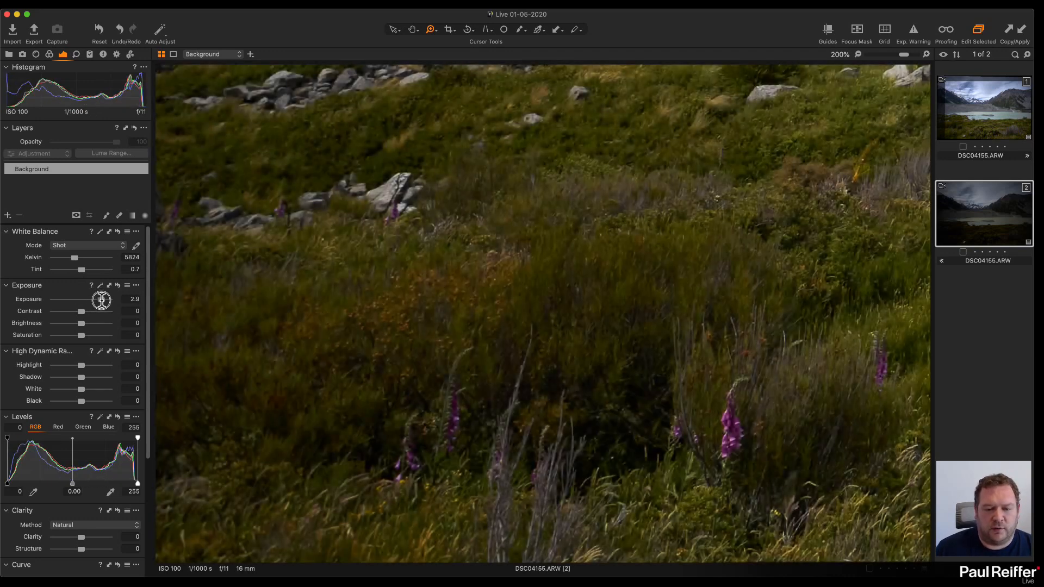
Try an Exposure of -1.88 while inspecting the mountains and sky up close, and reset it to 0.
{"action": "left_click", "coordinate": [565, 275], "text": "alt"}
{"action": "left_click", "coordinate": [393, 303], "text": "alt"}
{"action": "left_click_drag", "start_coordinate": [593, 229], "coordinate": [547, 519]}
{"action": "left_click", "coordinate": [618, 300]}
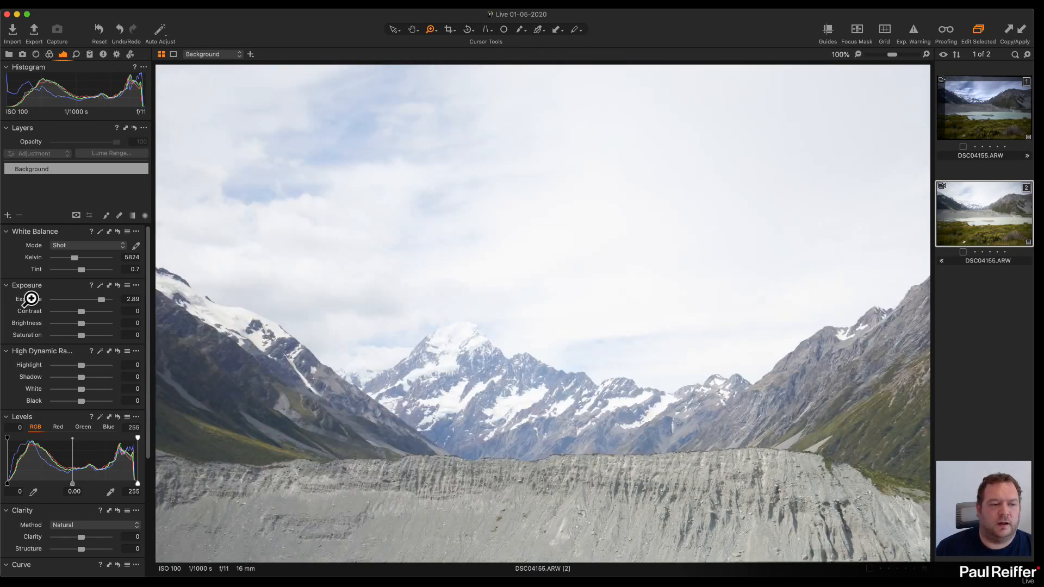
{"action": "left_click_drag", "start_coordinate": [101, 300], "coordinate": [68, 300]}
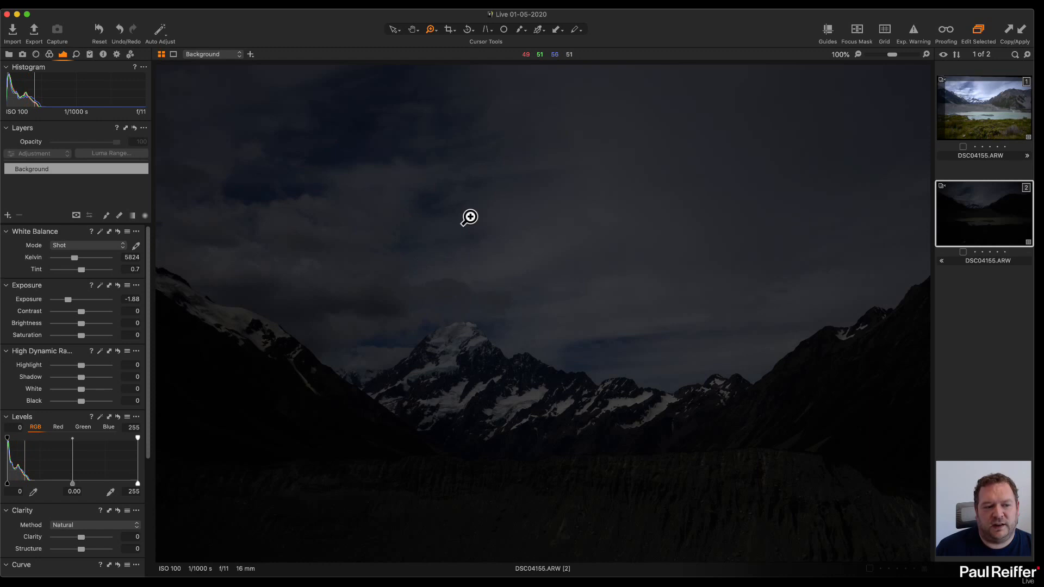
{"action": "double_click", "coordinate": [70, 299]}
Try Exposure values of -2.01 and 2.19 while checking the sky and the whole lake photo, resetting to 0 after each.
{"action": "scroll", "coordinate": [341, 362], "scroll_direction": "right", "scroll_amount": 6}
{"action": "scroll", "coordinate": [340, 362], "scroll_direction": "up", "scroll_amount": 2}
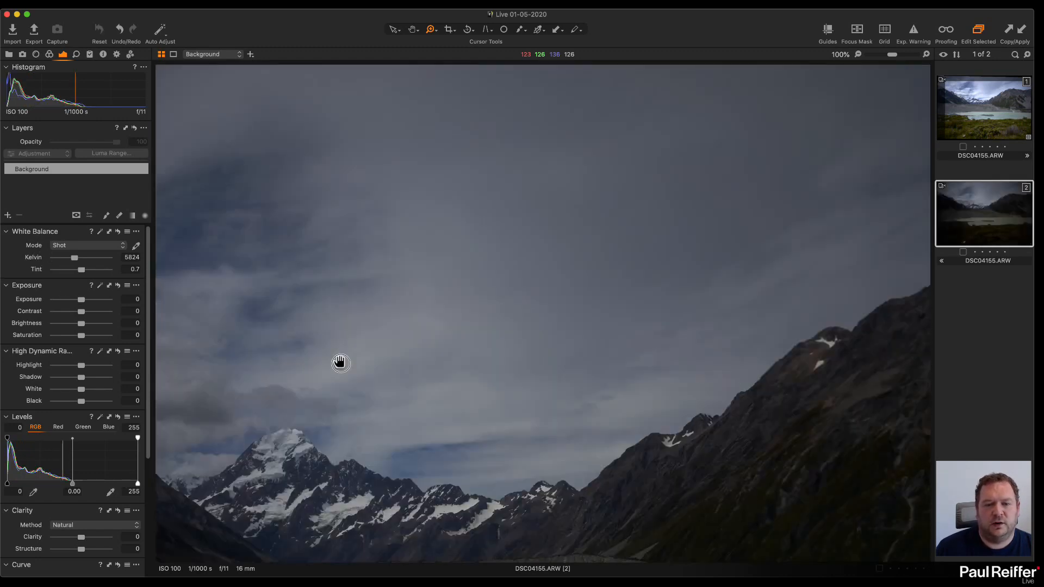
{"action": "left_click_drag", "start_coordinate": [81, 301], "coordinate": [67, 299]}
{"action": "left_click", "coordinate": [381, 296]}
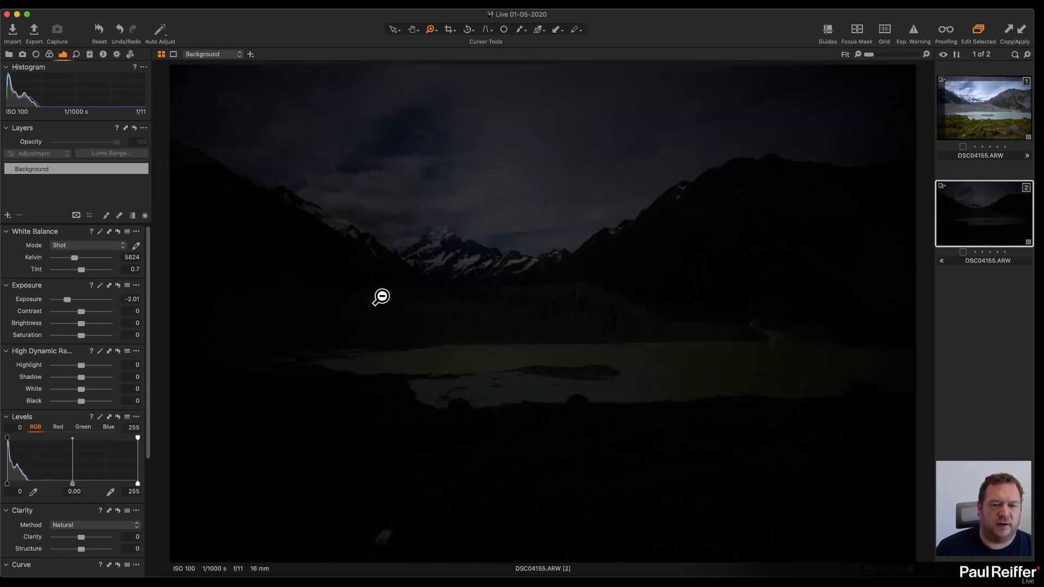
{"action": "double_click", "coordinate": [67, 300]}
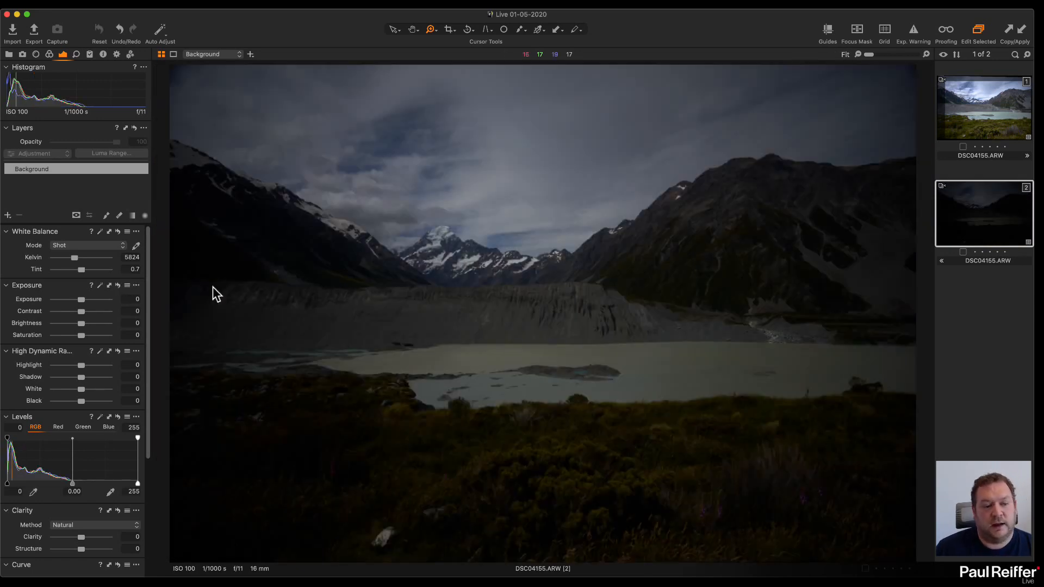
{"action": "left_click_drag", "start_coordinate": [81, 301], "coordinate": [96, 302]}
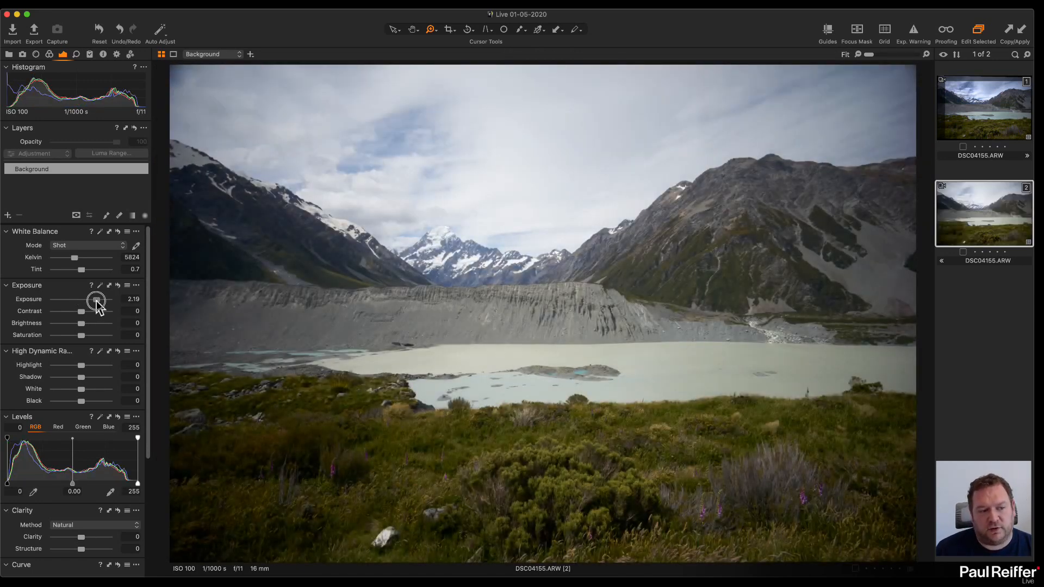
{"action": "double_click", "coordinate": [96, 300]}
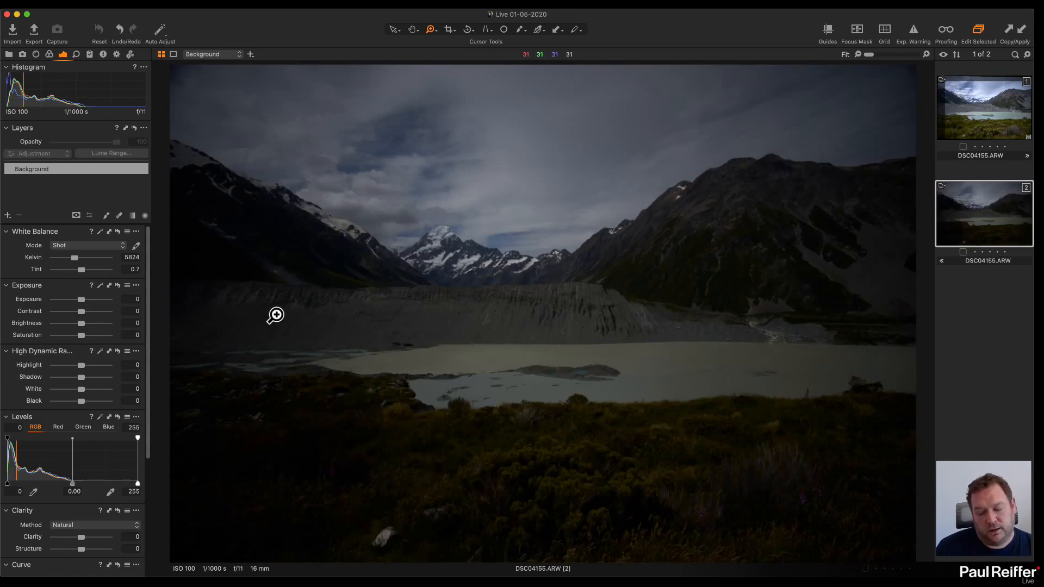
Open the recent import from 1 May 2020 at 15:13 and select the edited salt flat photo CF005917-edited.IIQ [5].
{"action": "left_click", "coordinate": [9, 54]}
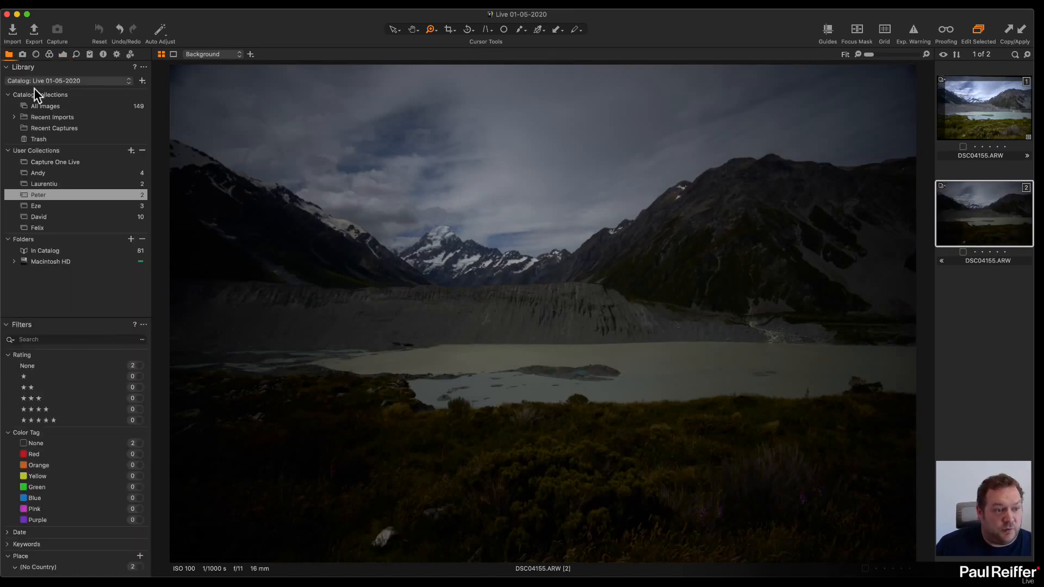
{"action": "left_click", "coordinate": [56, 162]}
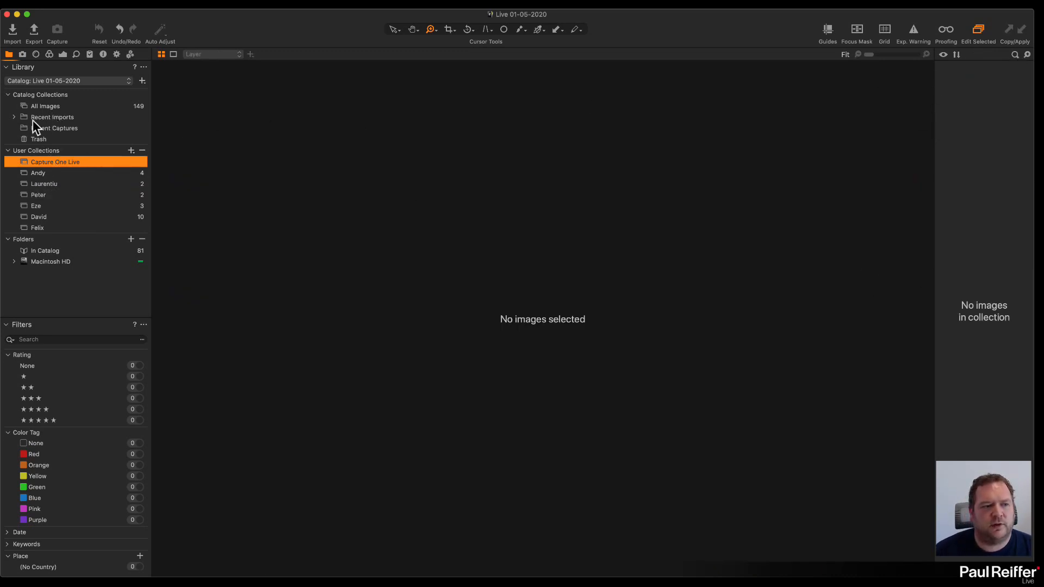
{"action": "left_click", "coordinate": [14, 117]}
{"action": "left_click", "coordinate": [51, 127]}
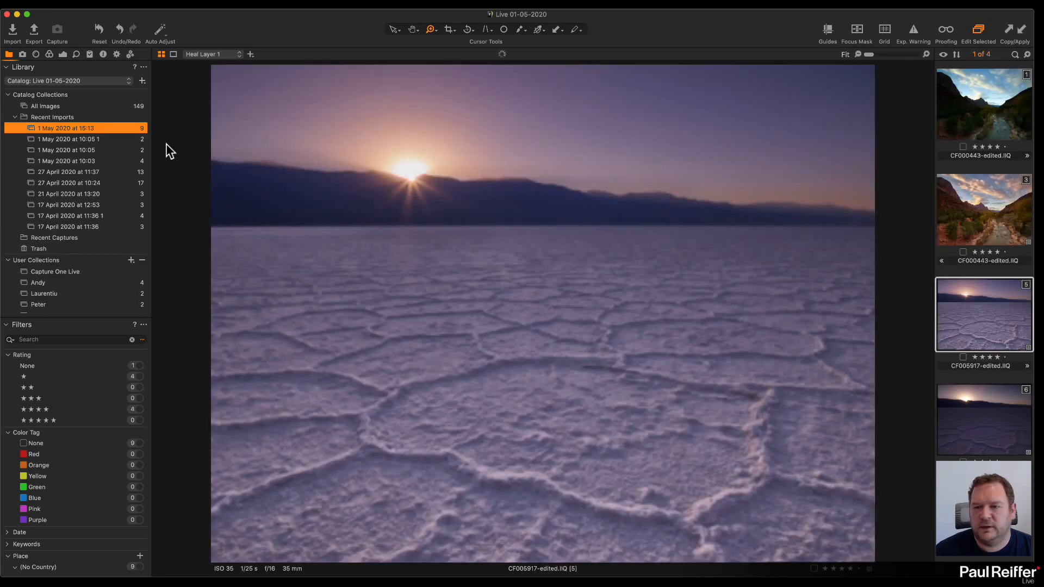
{"action": "left_click", "coordinate": [978, 378]}
{"action": "left_click", "coordinate": [992, 321]}
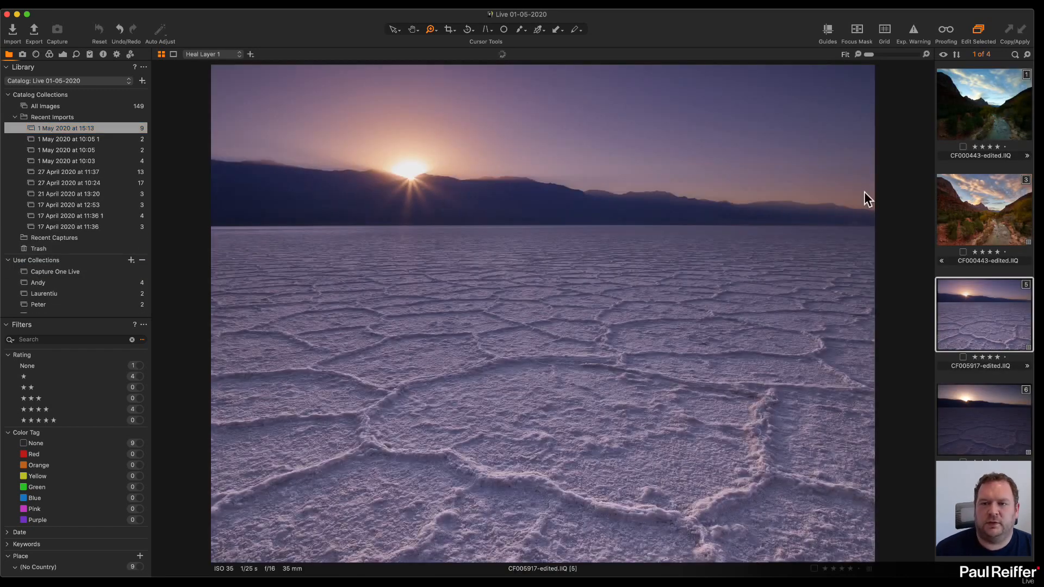
Review the adjustments of the salt flat photo's Sky and Hexagons layers.
{"action": "left_click", "coordinate": [63, 53]}
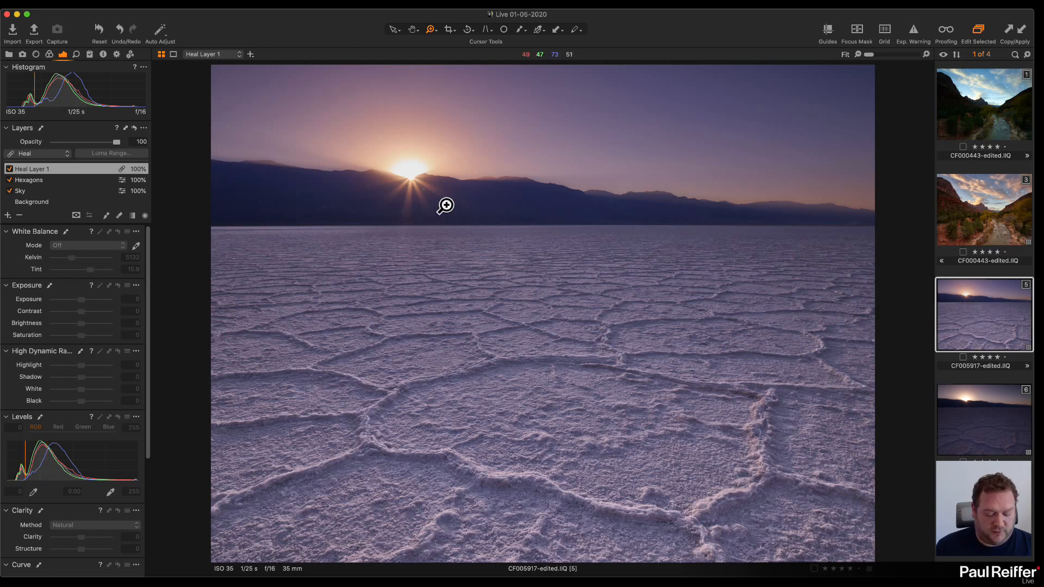
{"action": "left_click", "coordinate": [25, 192]}
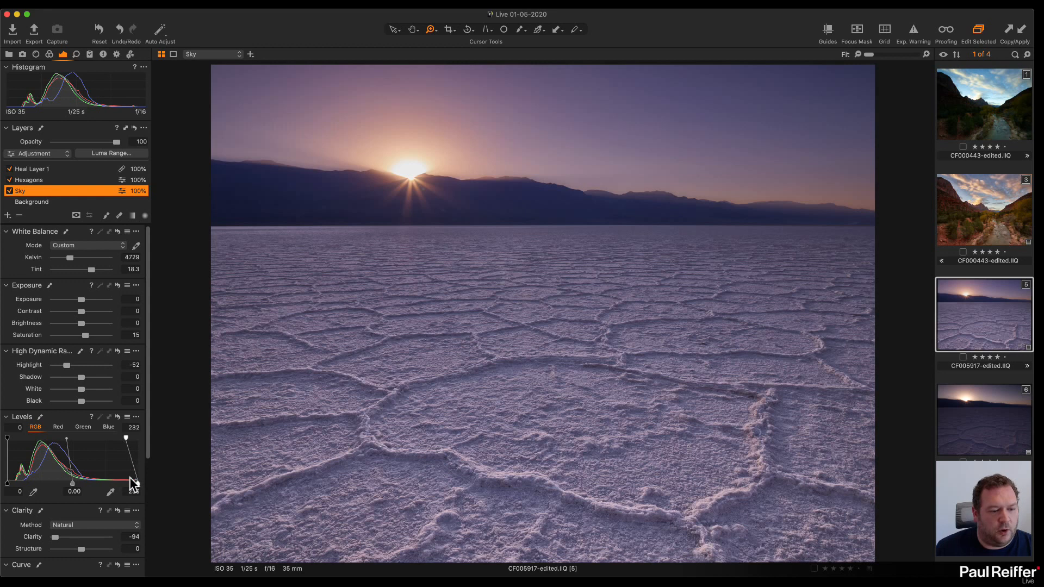
{"action": "left_click", "coordinate": [42, 180]}
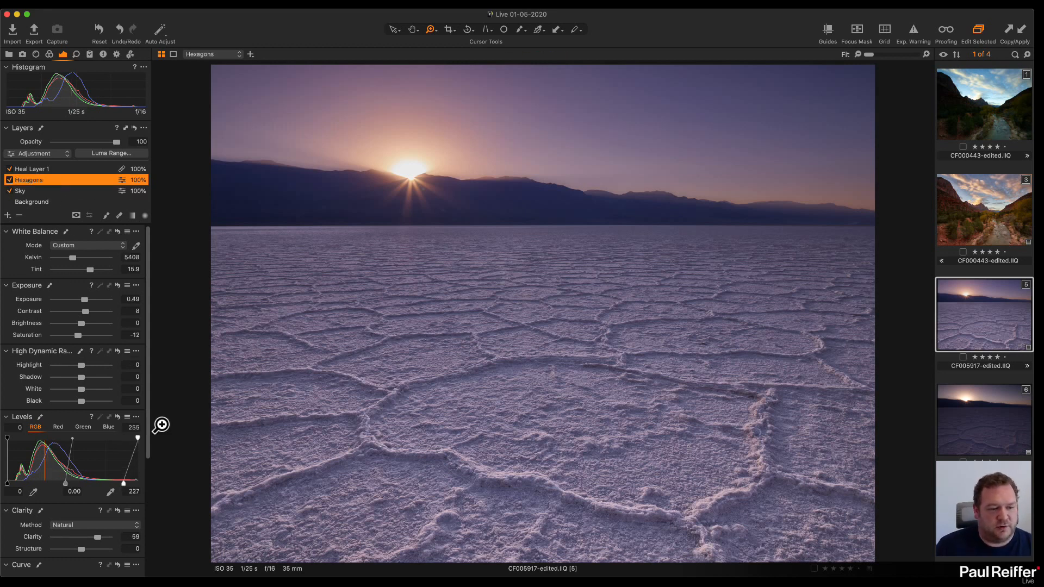
Detach the Levels tool, widen it and place it over the photo's sky.
{"action": "left_click_drag", "start_coordinate": [60, 417], "coordinate": [589, 114]}
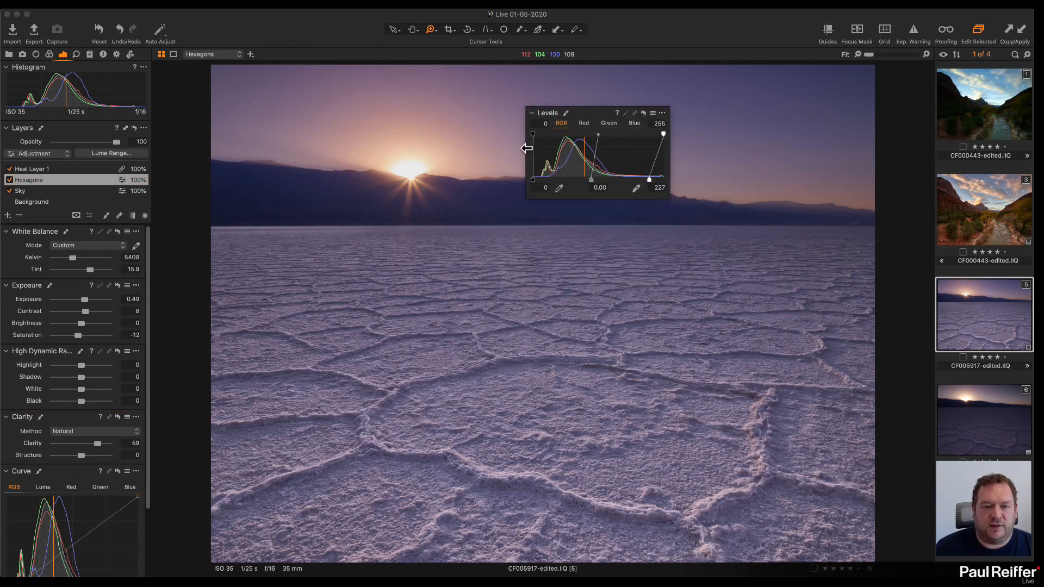
{"action": "left_click_drag", "start_coordinate": [526, 148], "coordinate": [272, 146]}
{"action": "left_click_drag", "start_coordinate": [553, 112], "coordinate": [650, 89]}
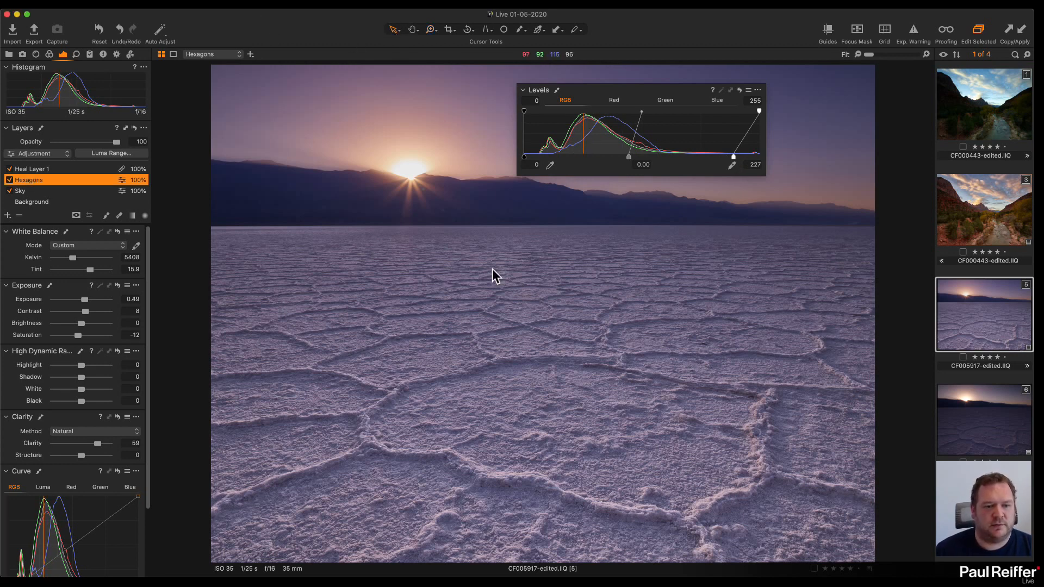
Check the Hexagons layer's mask over the salt flat, and compare the photo with the layer switched off and on.
{"action": "key", "text": "m"}
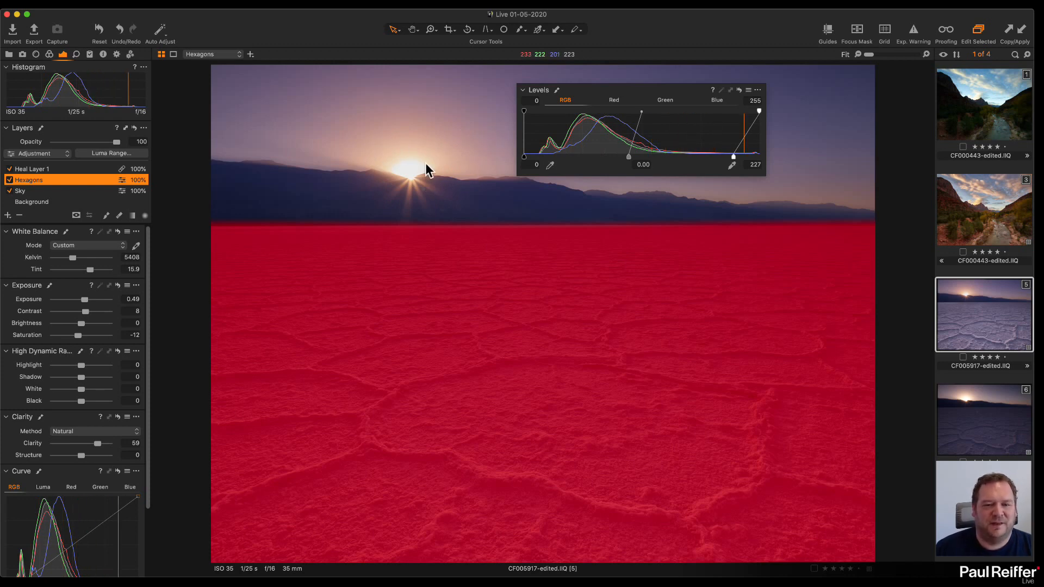
{"action": "key", "text": "m"}
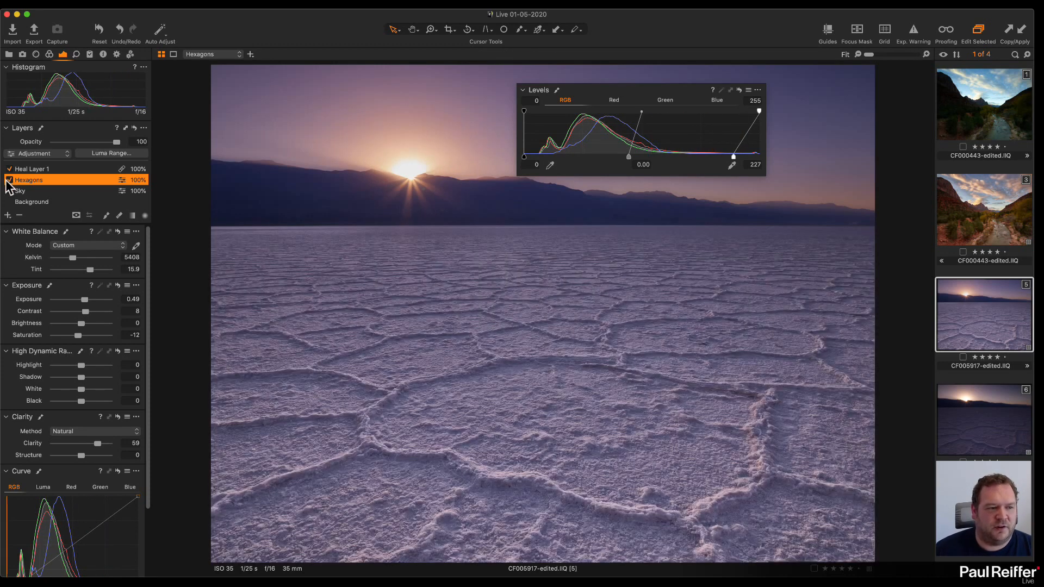
{"action": "left_click", "coordinate": [9, 180]}
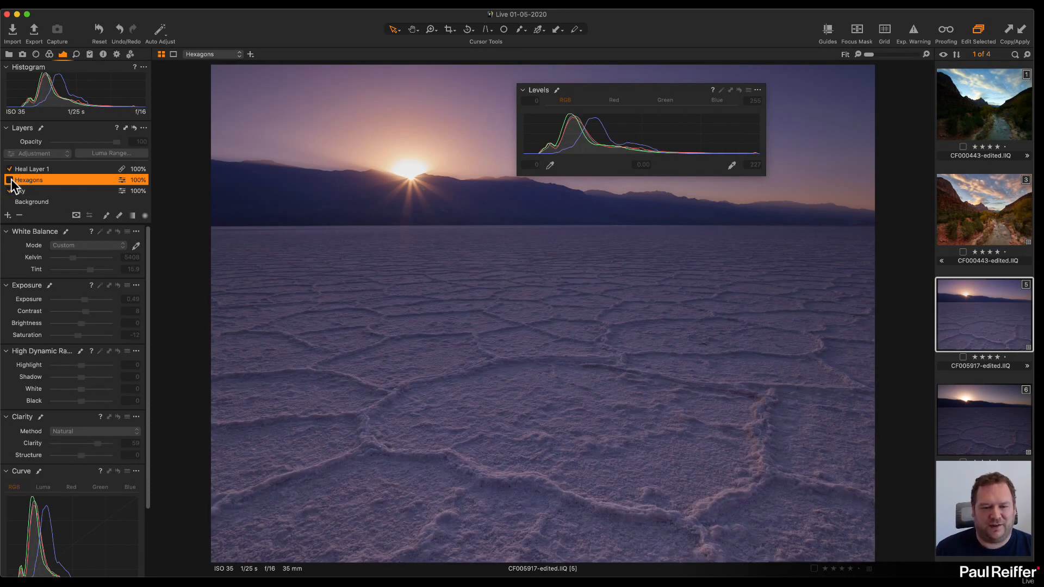
{"action": "left_click", "coordinate": [9, 180]}
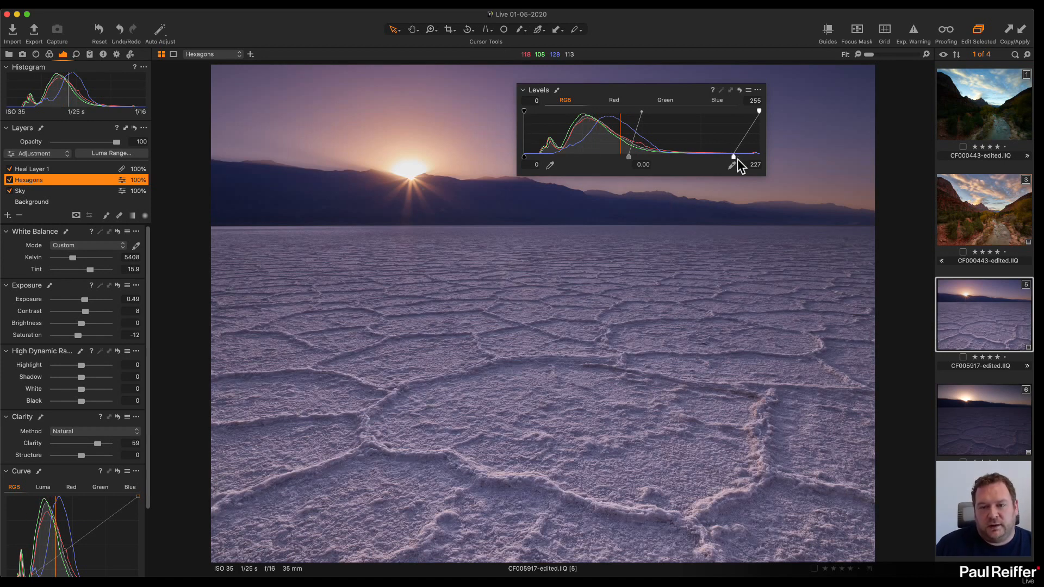
Set the Hexagons layer's RGB Levels input highlight to 217 and input shadow to 10.
{"action": "left_click_drag", "start_coordinate": [733, 157], "coordinate": [761, 159]}
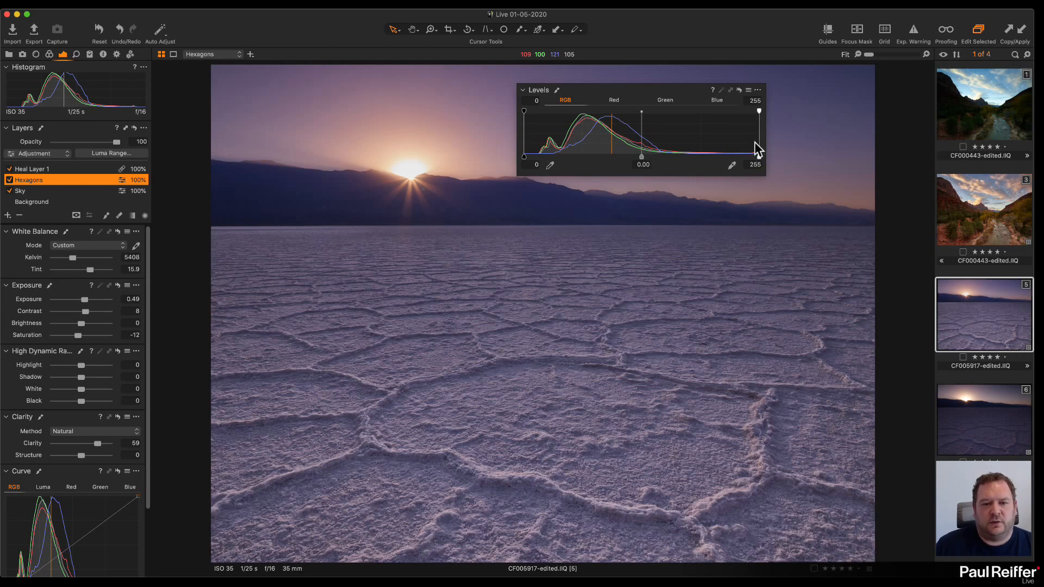
{"action": "mouse_move", "coordinate": [760, 157]}
{"action": "left_mouse_down"}
{"action": "mouse_move", "coordinate": [748, 156]}
{"action": "mouse_move", "coordinate": [757, 159]}
{"action": "left_mouse_up"}
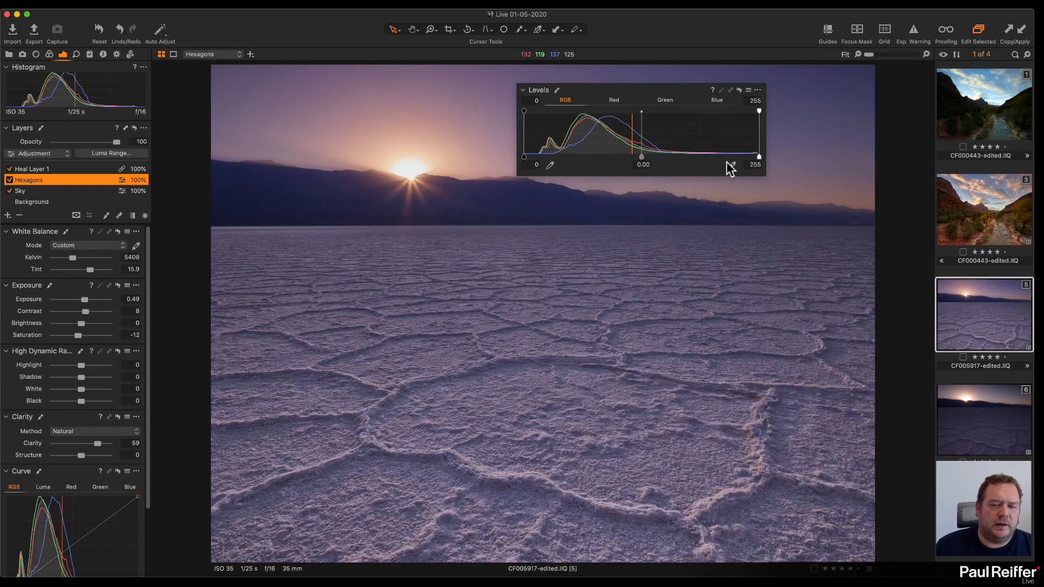
{"action": "left_click_drag", "start_coordinate": [758, 158], "coordinate": [724, 158]}
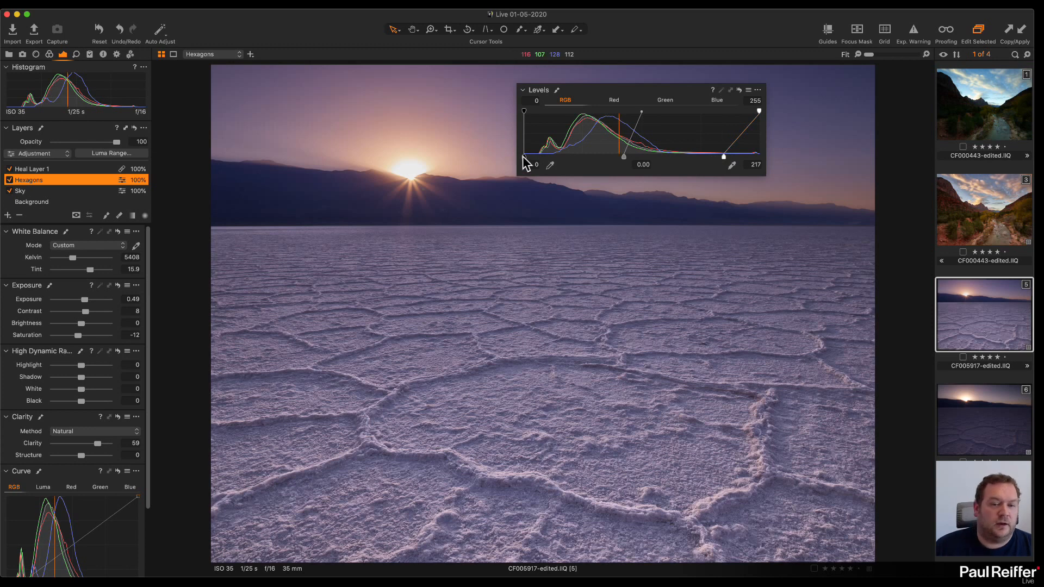
{"action": "left_click_drag", "start_coordinate": [524, 156], "coordinate": [533, 158]}
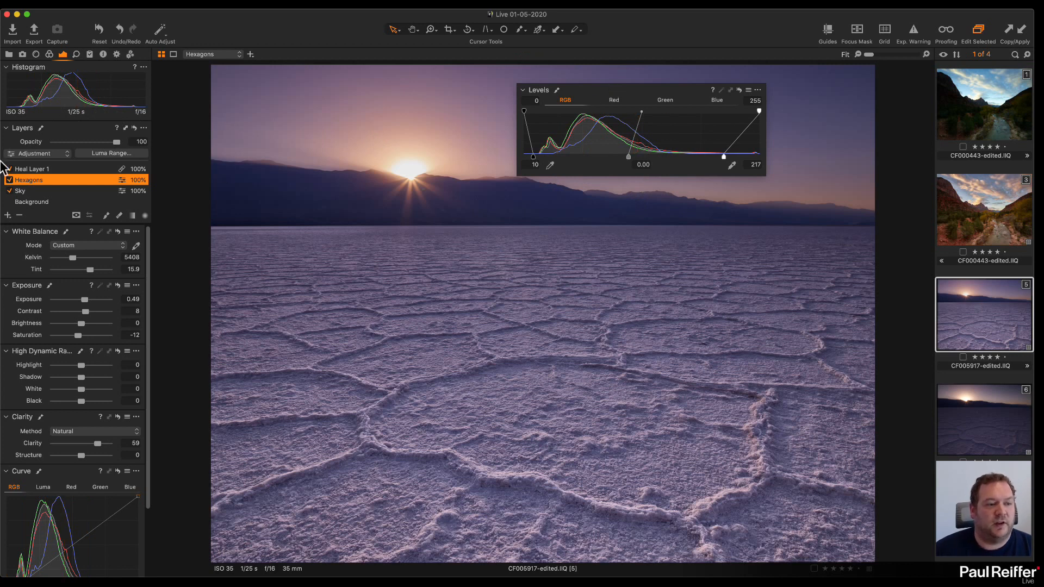
Compare the salt flat photo with the Hexagons layer switched off and on.
{"action": "left_click", "coordinate": [9, 180]}
{"action": "left_click", "coordinate": [10, 179]}
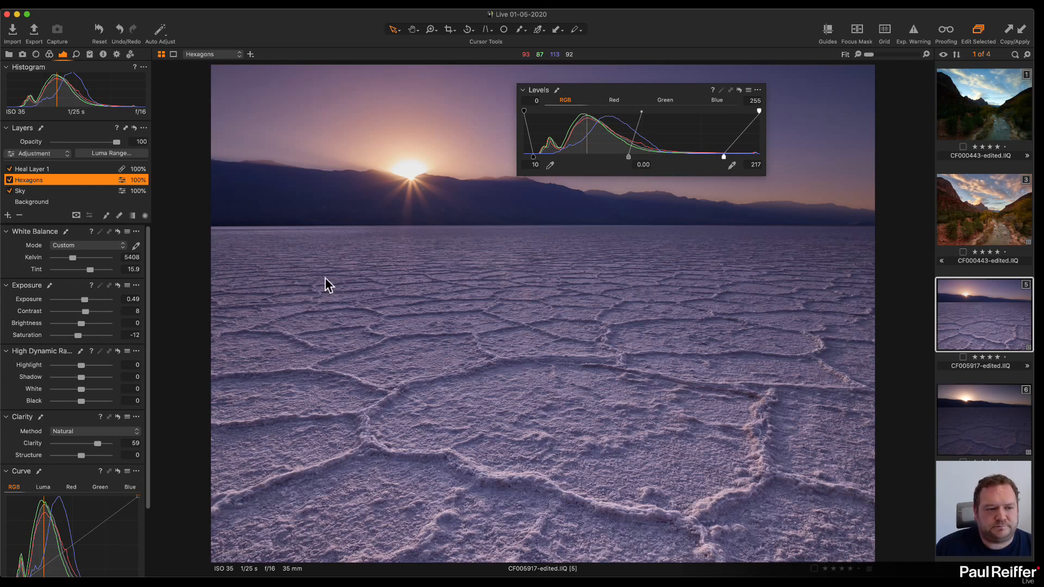
Try an RGB Levels output highlight of 232 on the Sky layer, and restore it to 255.
{"action": "left_click", "coordinate": [28, 192]}
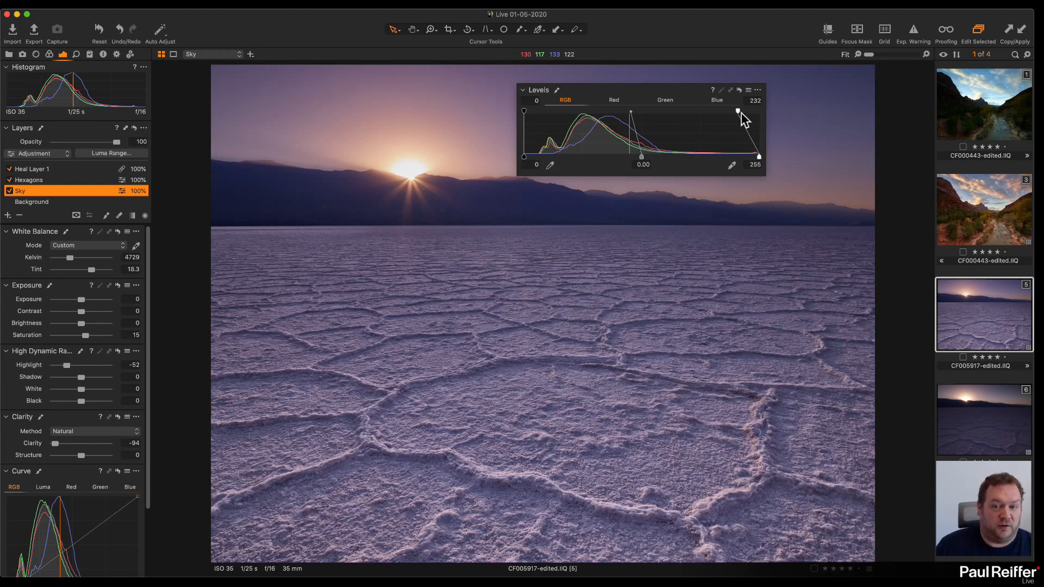
{"action": "left_click_drag", "start_coordinate": [673, 89], "coordinate": [645, 203]}
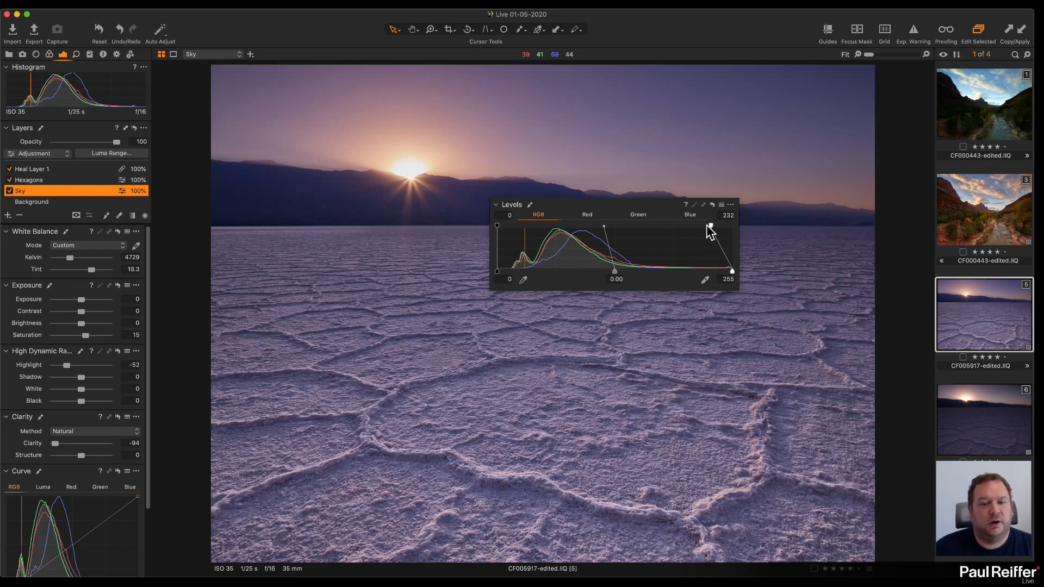
{"action": "left_click_drag", "start_coordinate": [710, 225], "coordinate": [741, 227]}
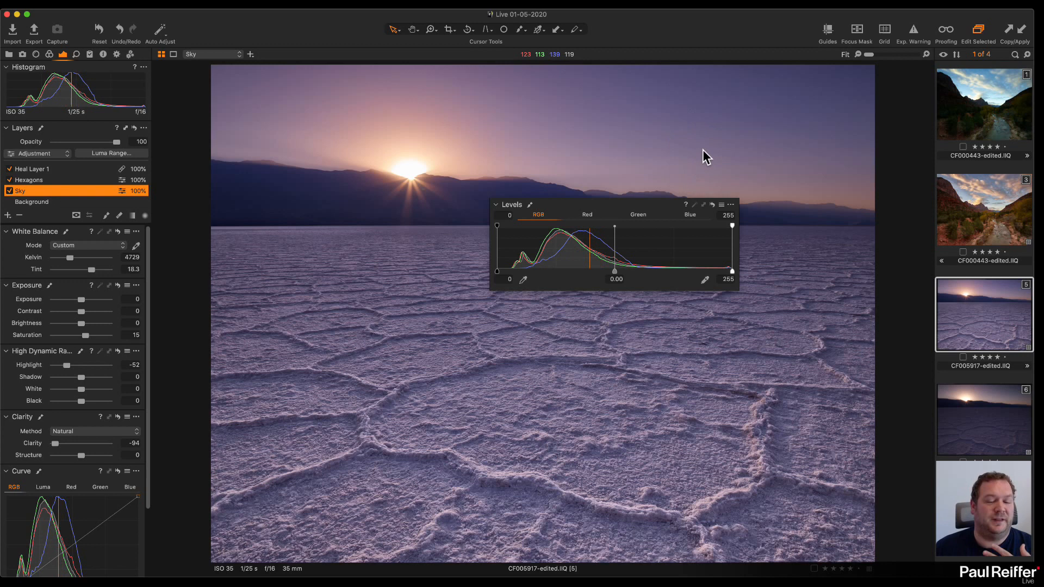
{"action": "left_click_drag", "start_coordinate": [660, 204], "coordinate": [776, 205]}
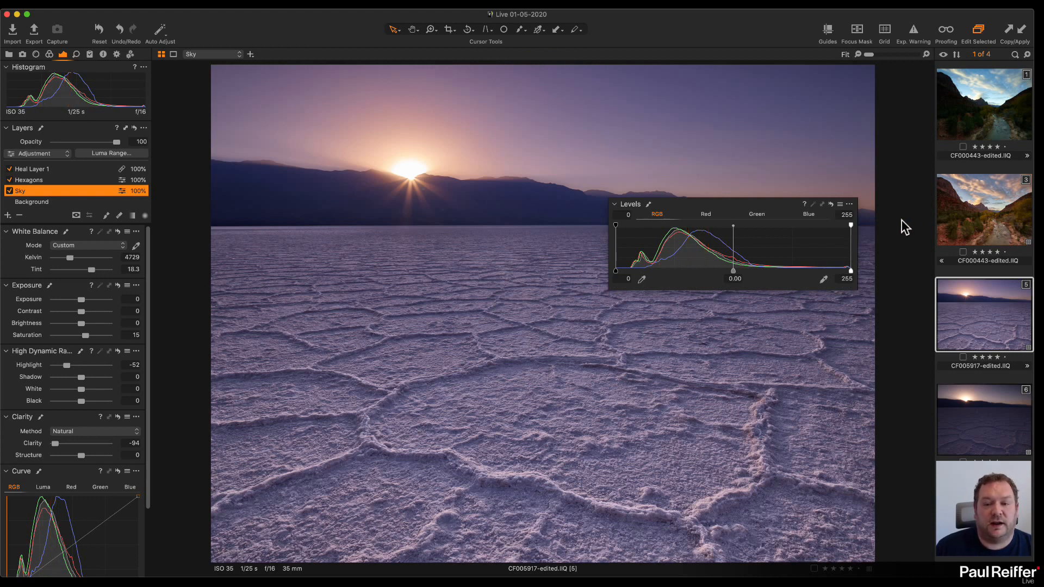
Set the Sky layer's RGB Levels output highlight to 233, and dock the Levels tool between High Dynamic Range and Clarity.
{"action": "left_click", "coordinate": [851, 225]}
{"action": "left_click_drag", "start_coordinate": [851, 225], "coordinate": [827, 225]}
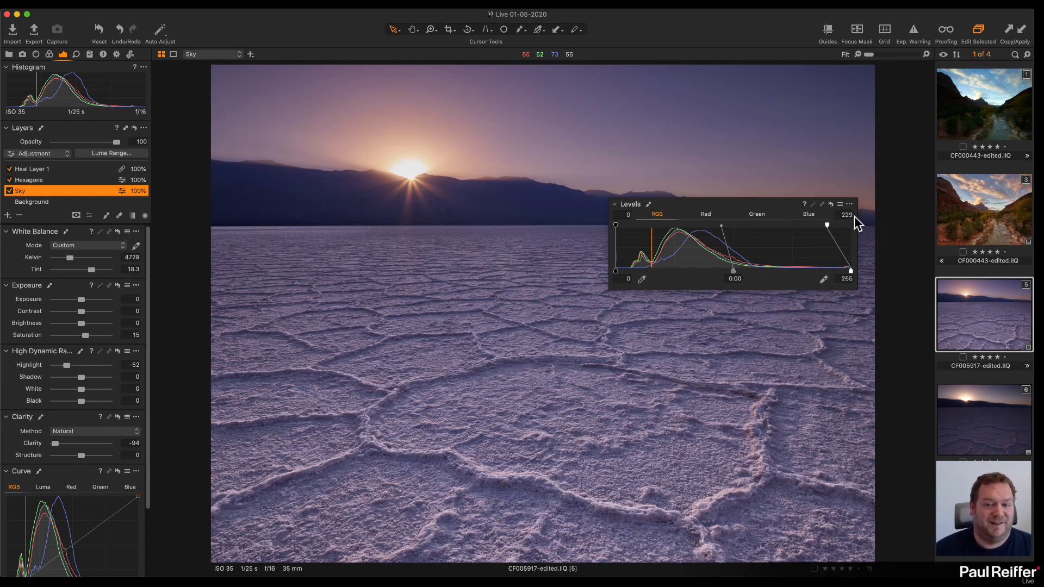
{"action": "left_click_drag", "start_coordinate": [743, 205], "coordinate": [628, 63]}
{"action": "mouse_move", "coordinate": [711, 84]}
{"action": "left_mouse_down"}
{"action": "mouse_move", "coordinate": [795, 83]}
{"action": "mouse_move", "coordinate": [713, 85]}
{"action": "left_mouse_up"}
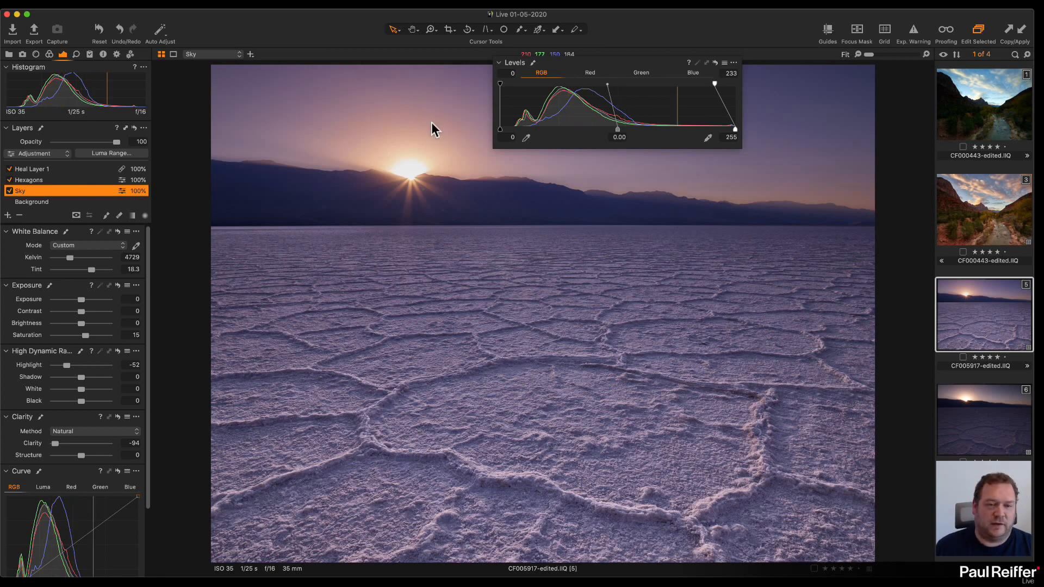
{"action": "left_click_drag", "start_coordinate": [558, 67], "coordinate": [57, 458]}
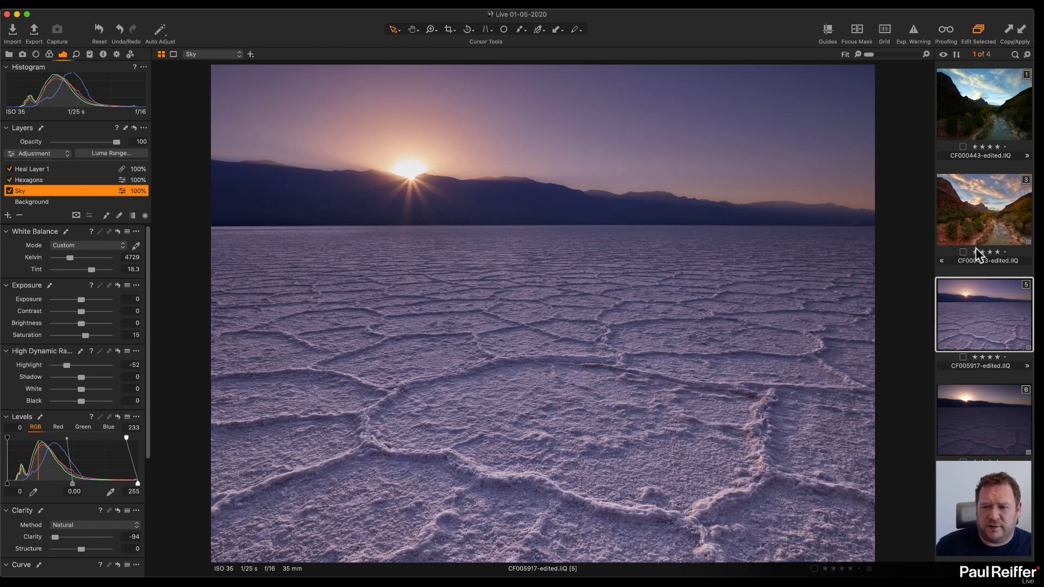
{"action": "left_click", "coordinate": [9, 54]}
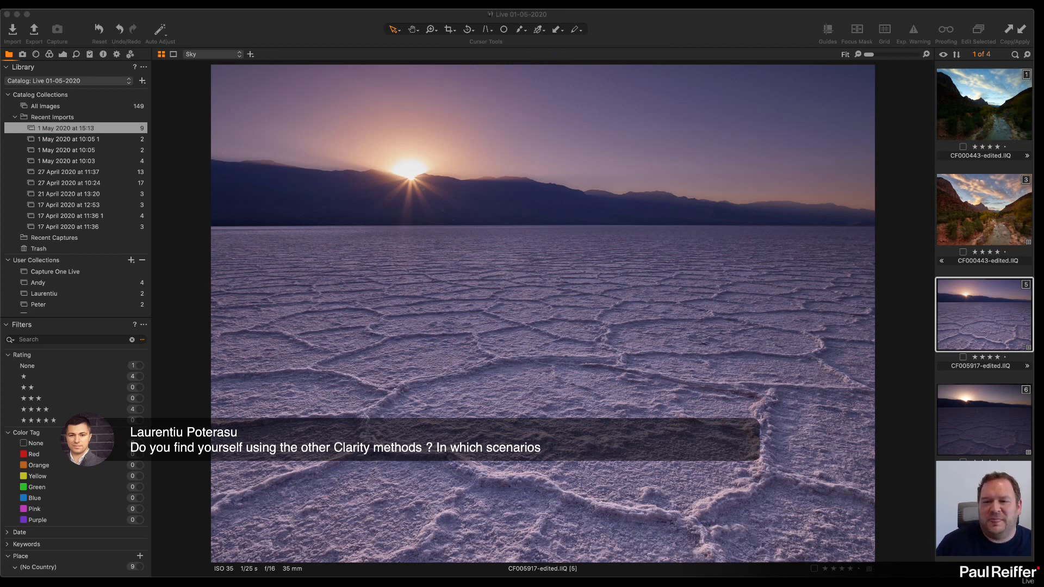
{"action": "left_click", "coordinate": [63, 55]}
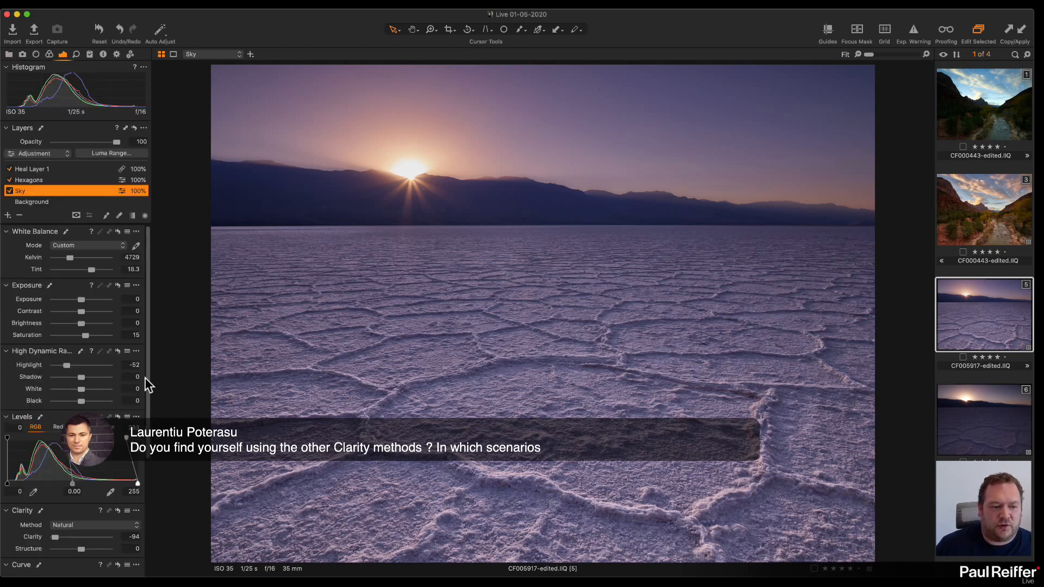
Raise the Hexagons layer's Structure to 99 and inspect the salt crust's texture at 100%.
{"action": "scroll", "coordinate": [56, 433], "scroll_direction": "down", "scroll_amount": 3}
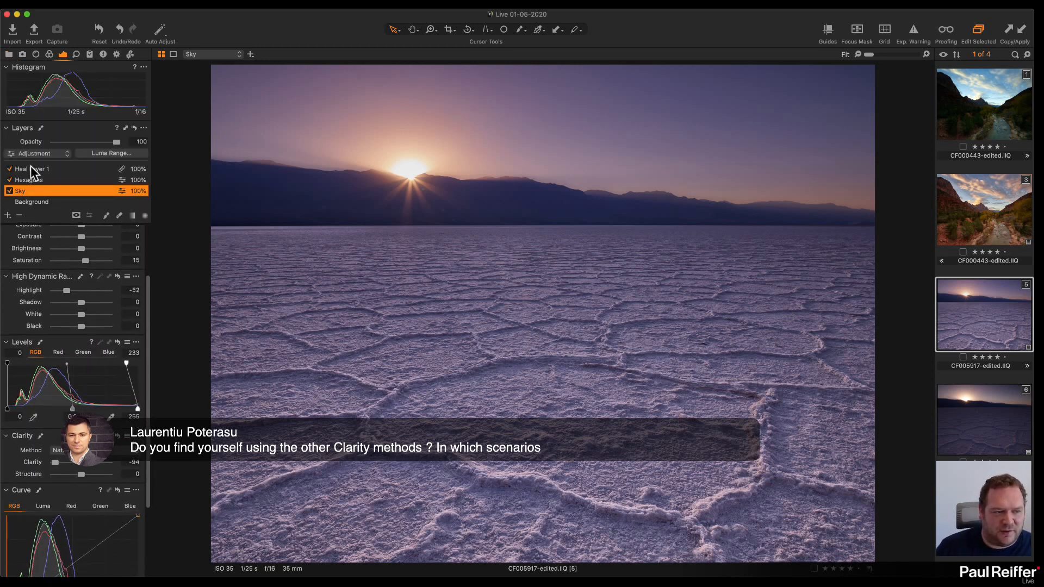
{"action": "left_click", "coordinate": [38, 179]}
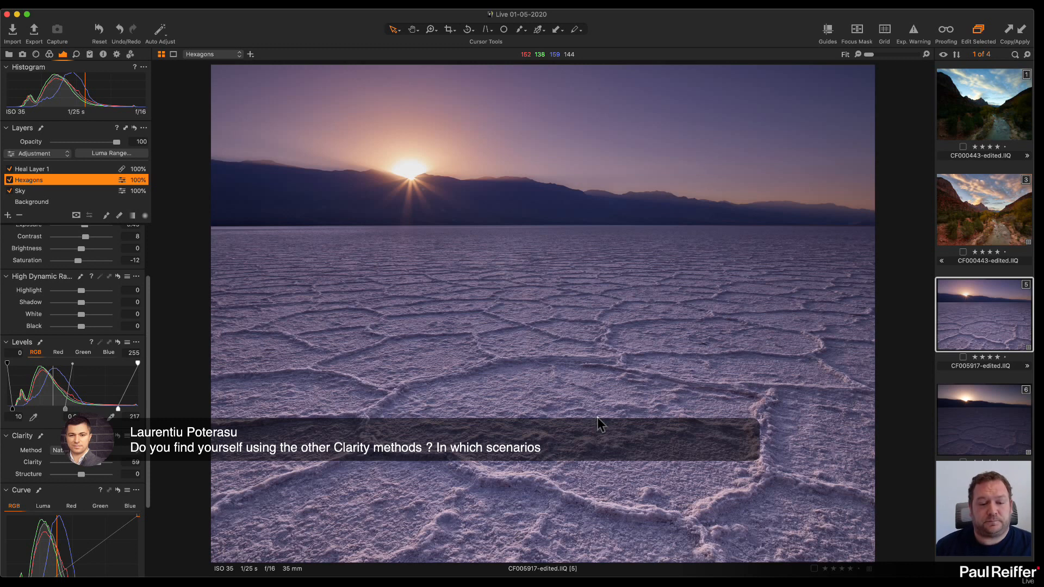
{"action": "key", "text": "z"}
{"action": "left_click", "coordinate": [627, 449]}
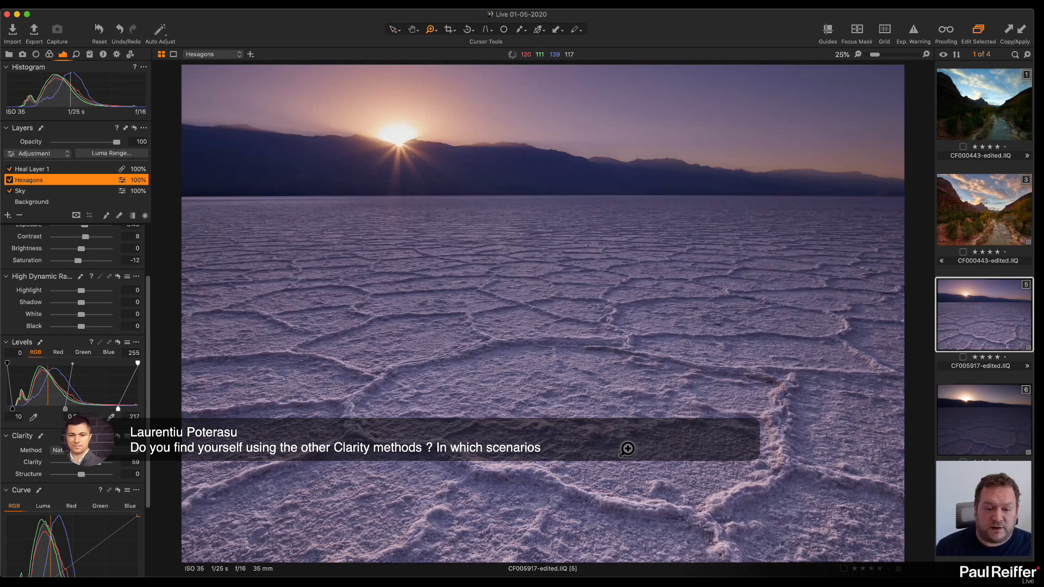
{"action": "left_click", "coordinate": [628, 449]}
{"action": "left_click_drag", "start_coordinate": [81, 475], "coordinate": [109, 474]}
{"action": "left_click", "coordinate": [378, 390]}
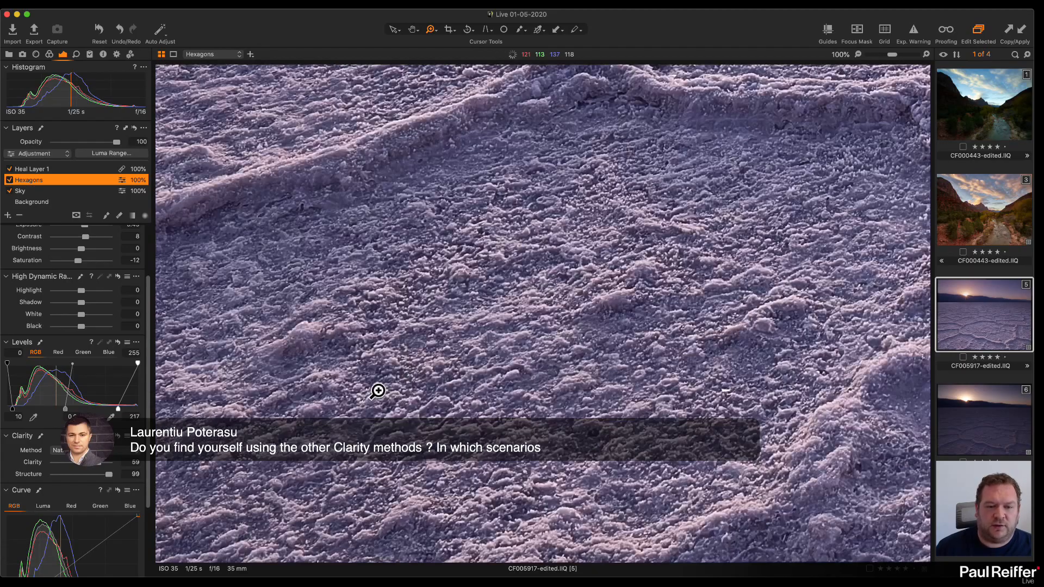
{"action": "left_click", "coordinate": [594, 230]}
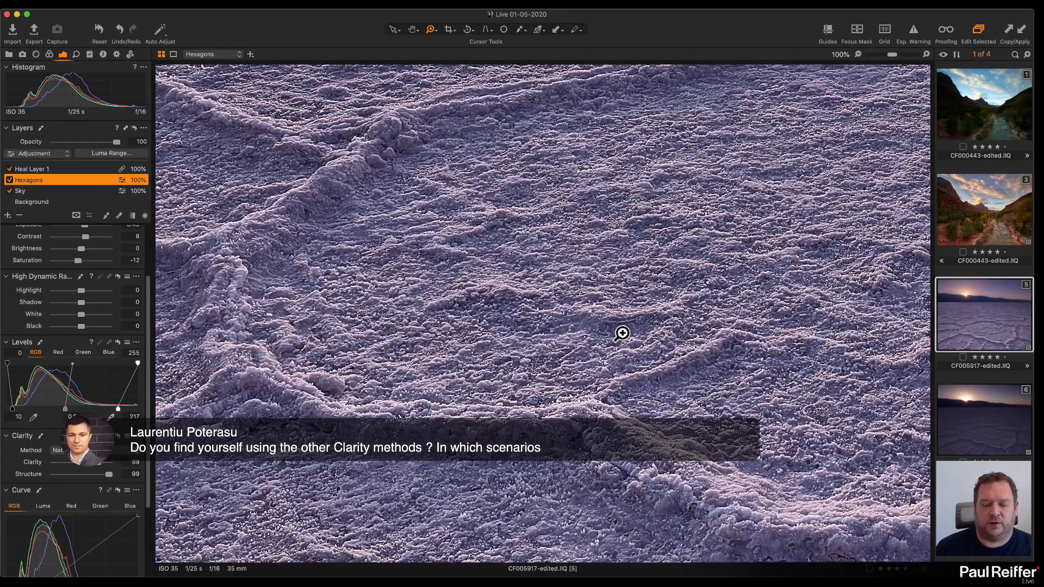
Compare the salt crust with the Hexagons layer's Structure reset to 0 and raised to 100, checking fine detail up to 300%.
{"action": "left_click_drag", "start_coordinate": [108, 474], "coordinate": [109, 474]}
{"action": "double_click", "coordinate": [108, 475]}
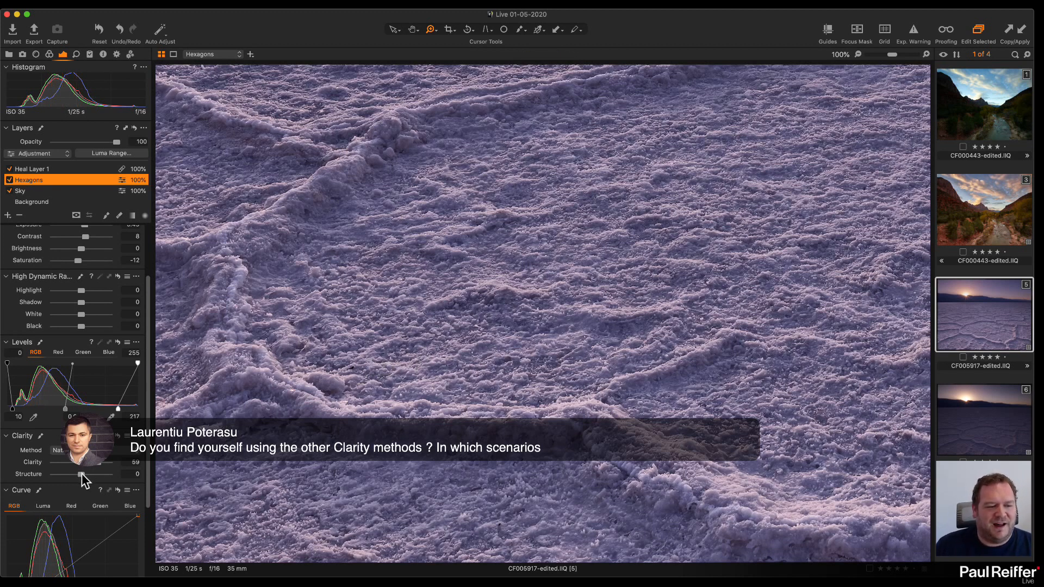
{"action": "left_click_drag", "start_coordinate": [81, 474], "coordinate": [111, 475]}
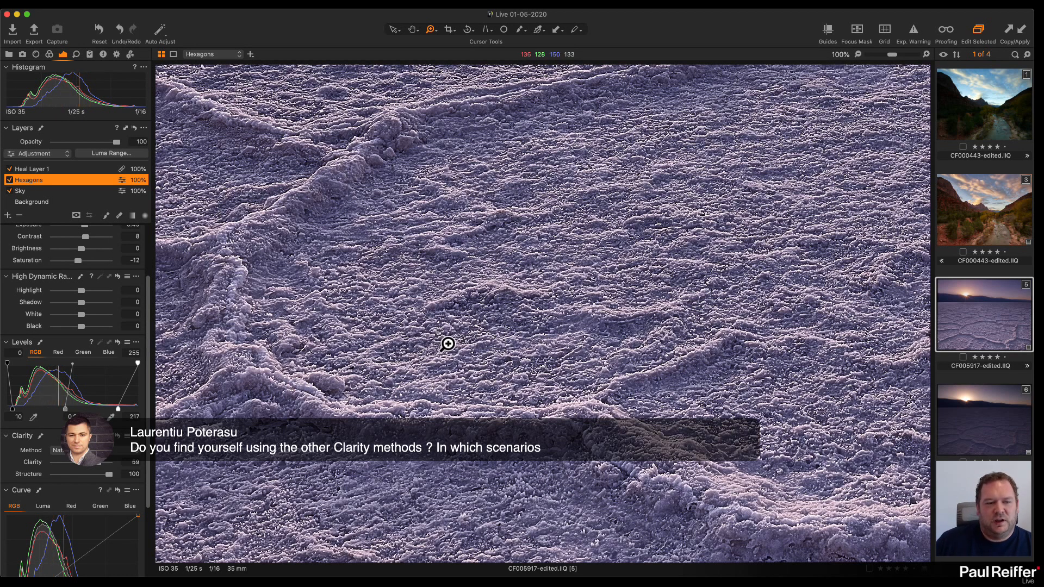
{"action": "left_click", "coordinate": [313, 173]}
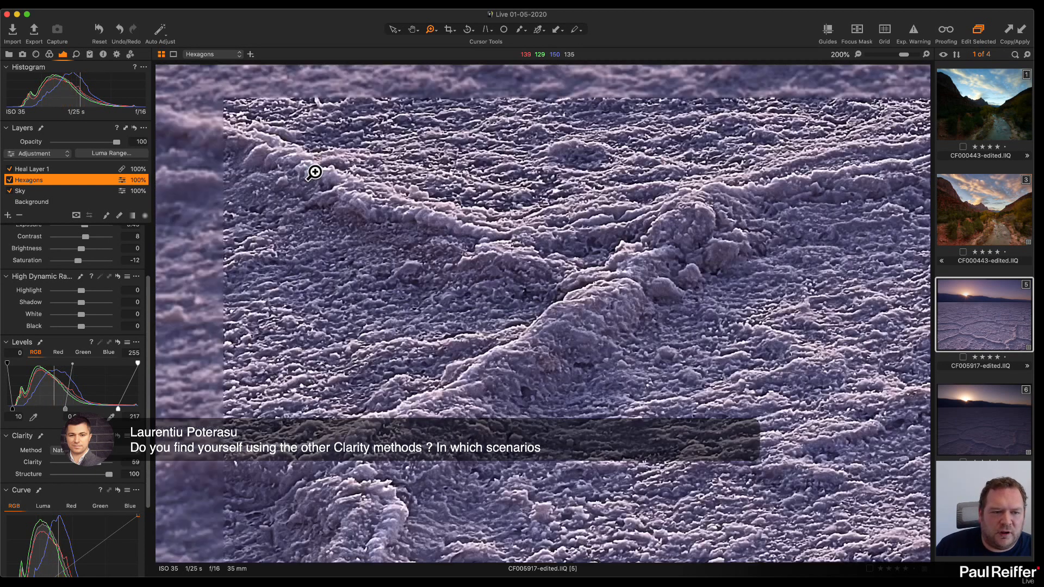
{"action": "left_click", "coordinate": [554, 338]}
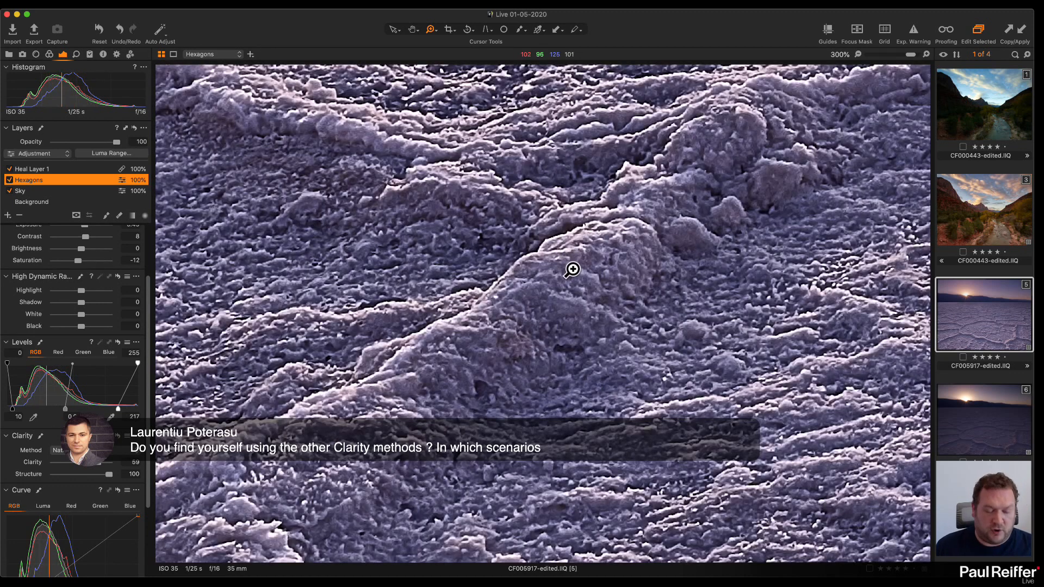
{"action": "left_click", "coordinate": [609, 275], "text": "alt"}
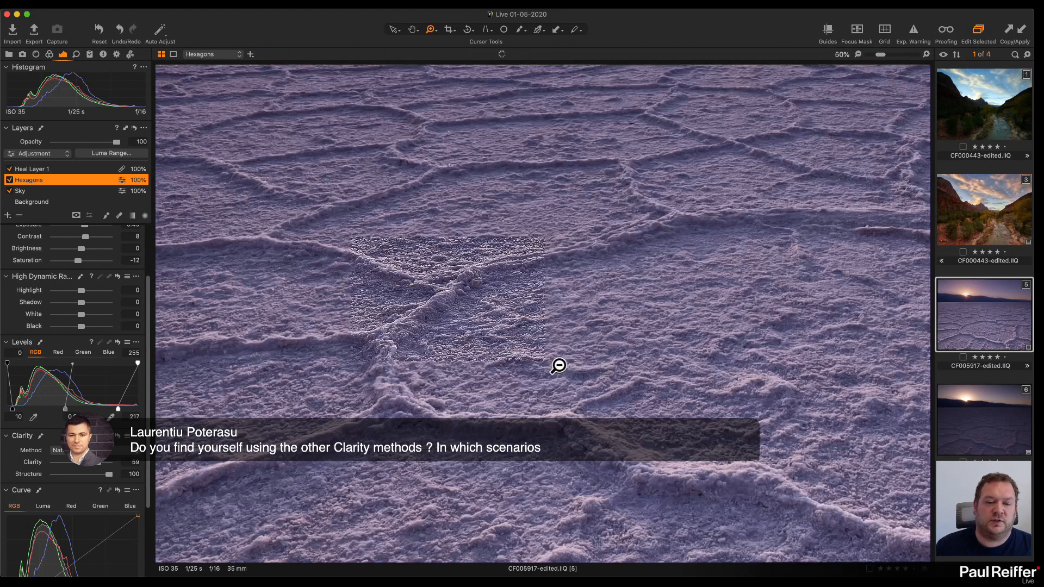
{"action": "left_click", "coordinate": [558, 366], "text": "alt"}
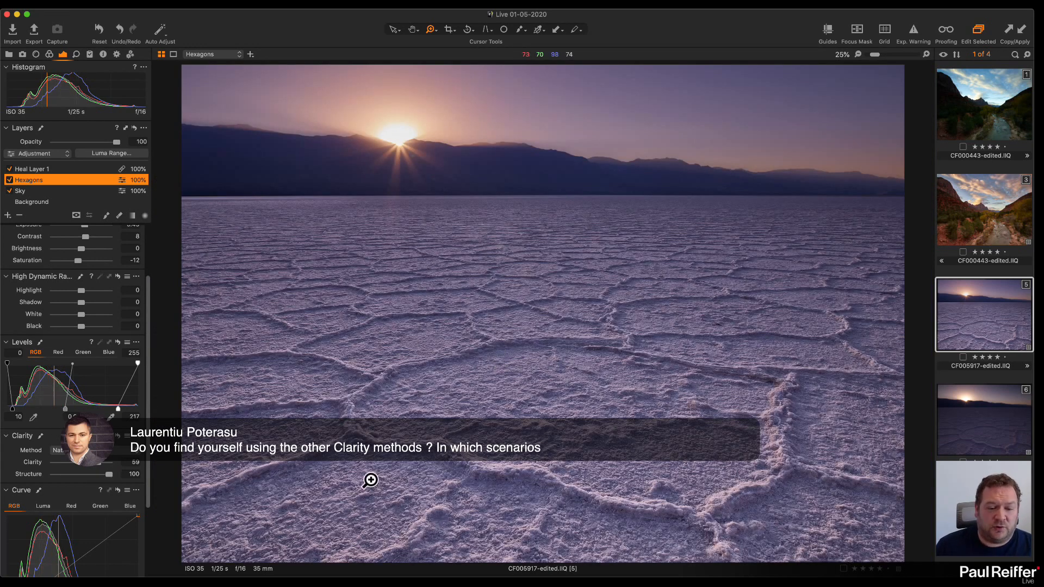
{"action": "left_click", "coordinate": [525, 467]}
{"action": "left_click", "coordinate": [526, 468]}
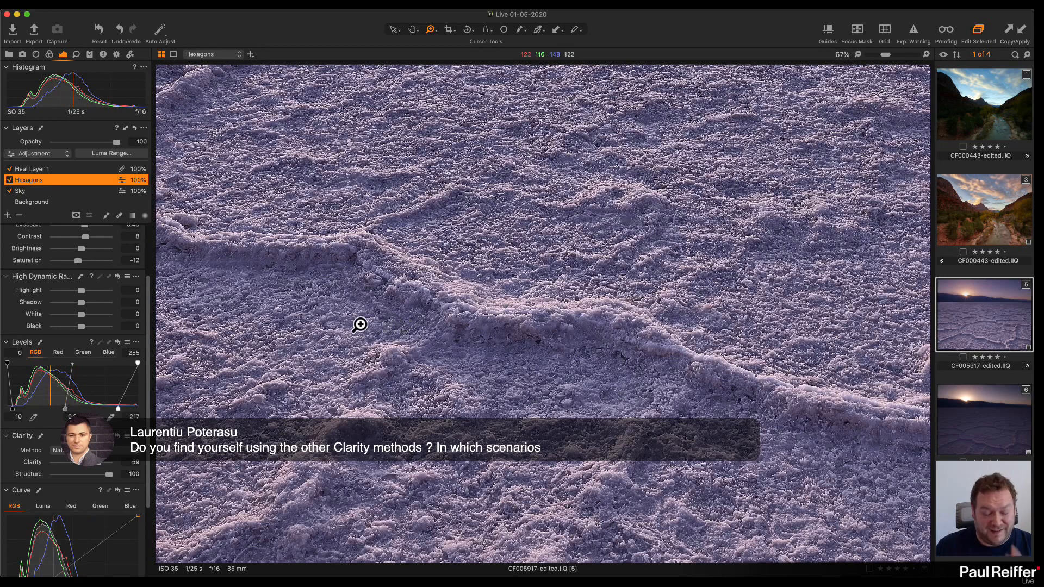
Set the Hexagons layer's Structure to 18 and check the effect on the whole photo.
{"action": "left_click_drag", "start_coordinate": [108, 474], "coordinate": [86, 478]}
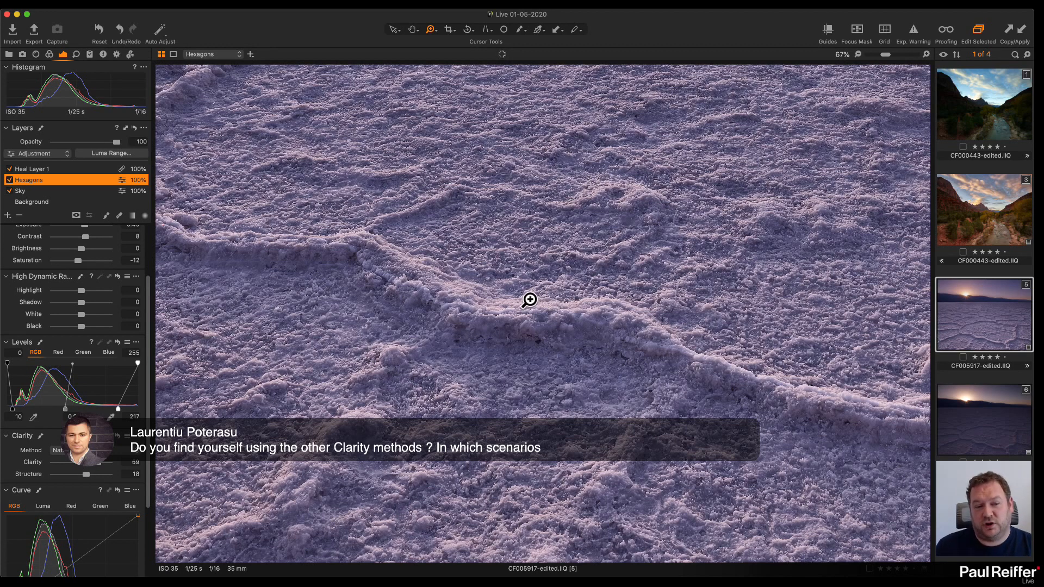
{"action": "left_click", "coordinate": [582, 292], "text": "alt"}
{"action": "left_click", "coordinate": [579, 304], "text": "alt"}
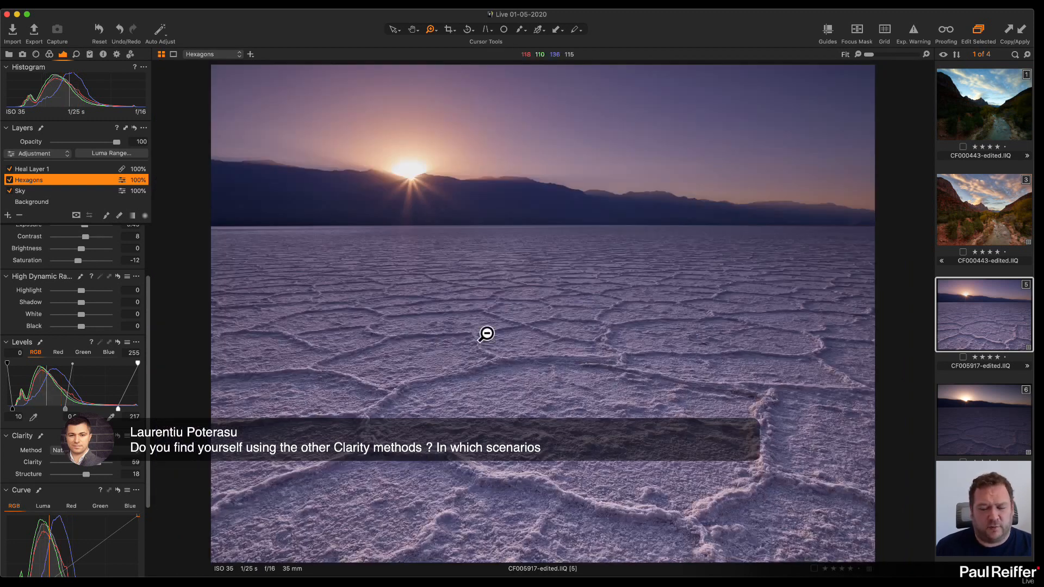